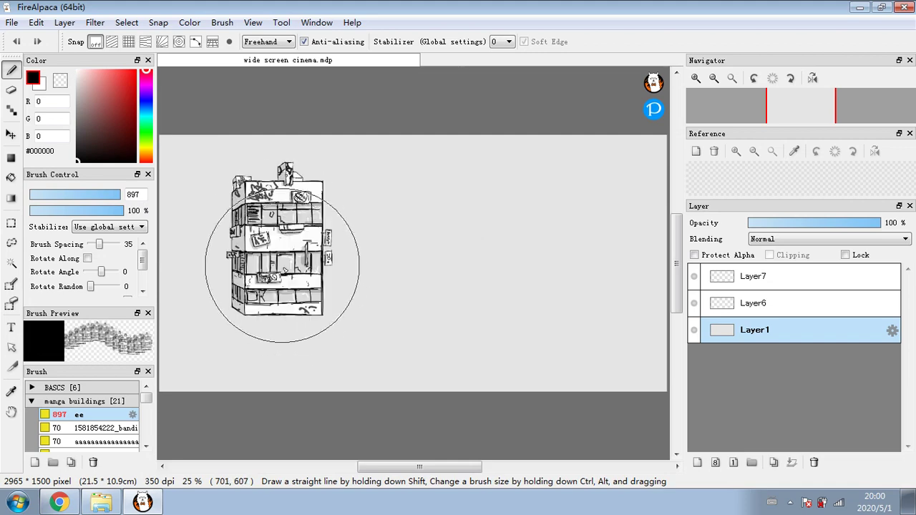
Paint overlapping manga buildings on Layer1 with the ee brush, stacking them high along both sides and lower across the middle
click(627, 239)
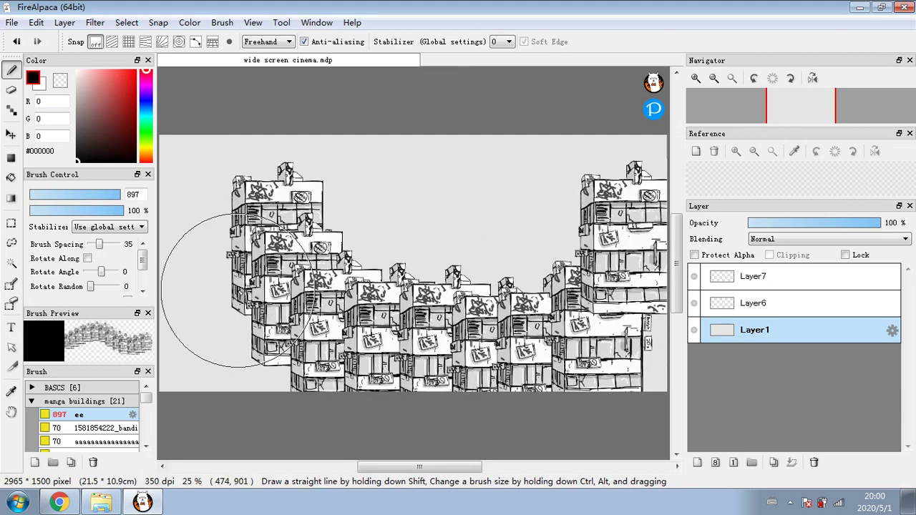
click(254, 320)
click(192, 306)
mouse_move(193, 354)
mouse_down()
mouse_move(465, 383)
mouse_move(597, 377)
mouse_move(622, 343)
mouse_move(614, 223)
mouse_move(666, 204)
mouse_up()
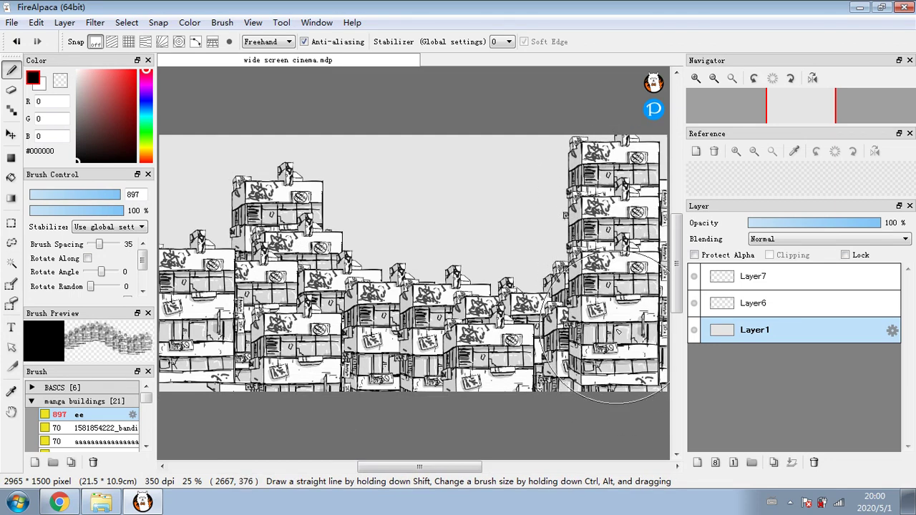
mouse_move(209, 156)
mouse_down()
mouse_move(212, 370)
mouse_move(212, 242)
mouse_up()
mouse_move(200, 172)
mouse_down()
mouse_move(197, 403)
mouse_move(216, 327)
mouse_move(244, 325)
mouse_move(267, 345)
mouse_move(269, 362)
mouse_move(479, 387)
mouse_move(617, 364)
mouse_move(594, 342)
mouse_move(600, 257)
mouse_move(593, 375)
mouse_move(299, 410)
mouse_move(229, 402)
mouse_move(411, 403)
mouse_move(425, 436)
mouse_up()
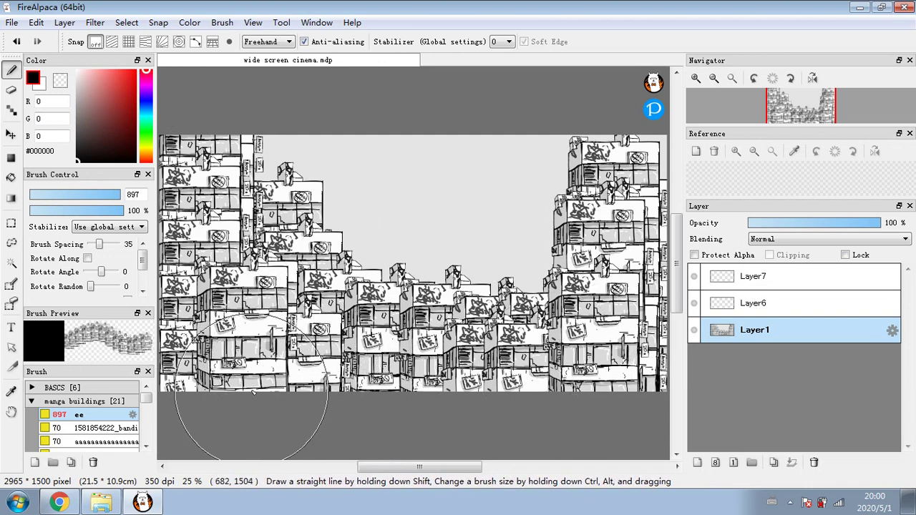
mouse_move(227, 383)
mouse_down()
mouse_move(446, 385)
mouse_move(495, 367)
mouse_move(400, 343)
mouse_move(447, 315)
mouse_up()
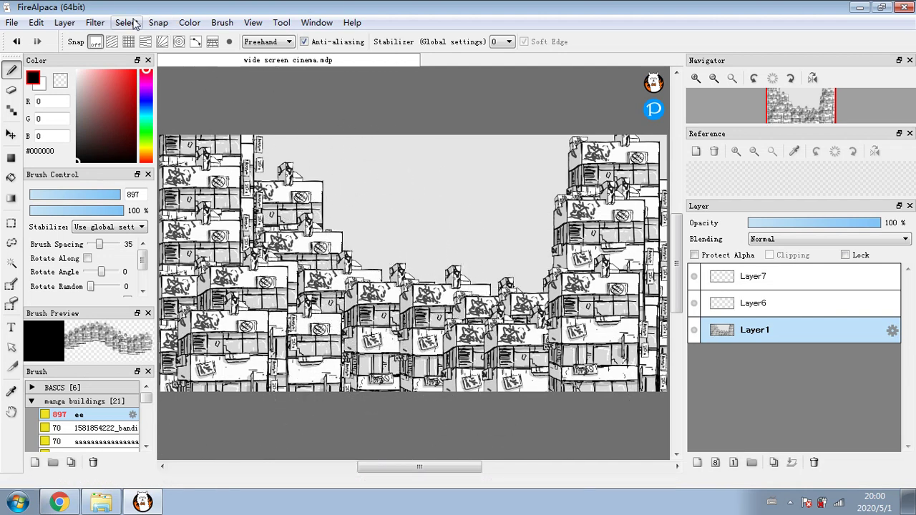
Undo all the building strokes on Layer1
click(14, 42)
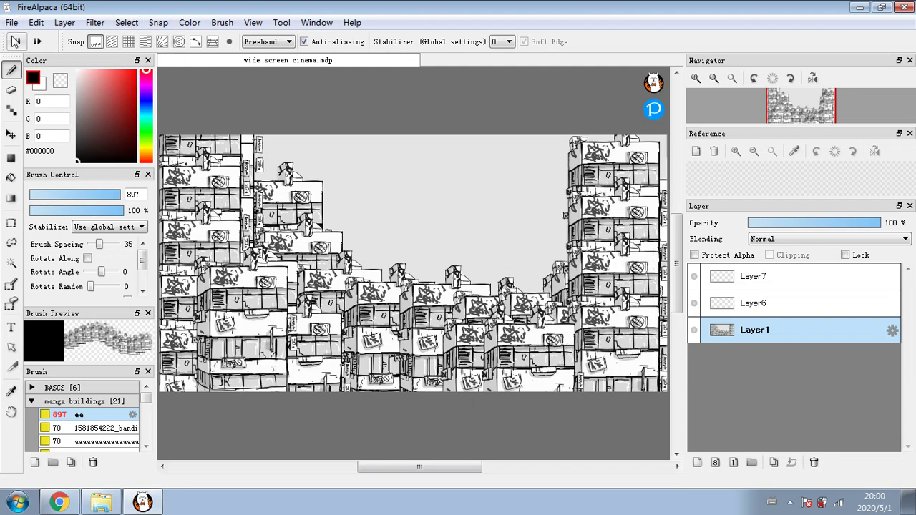
click(14, 42)
click(16, 41)
click(16, 41)
click(14, 41)
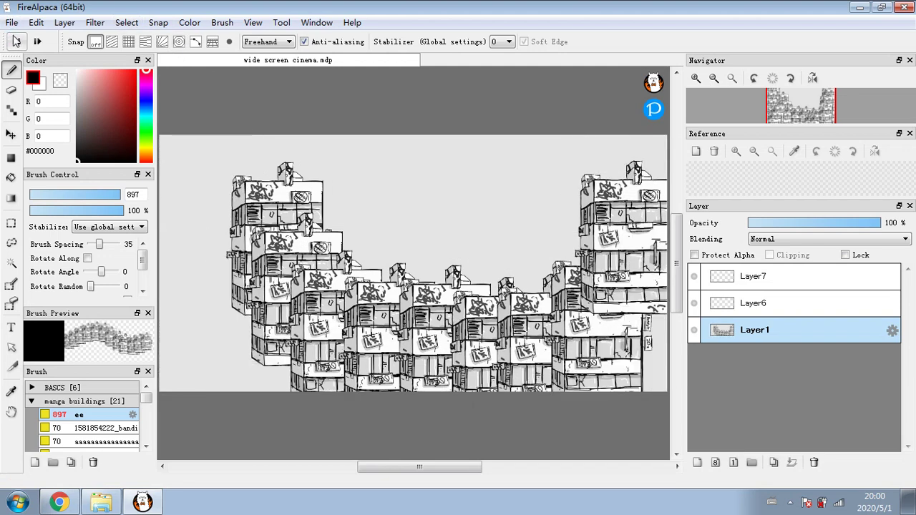
click(15, 41)
click(15, 42)
Paint overlapping buildings on Layer6 with the ee brush, tall at the canvas's left edge and descending along the bottom
click(723, 303)
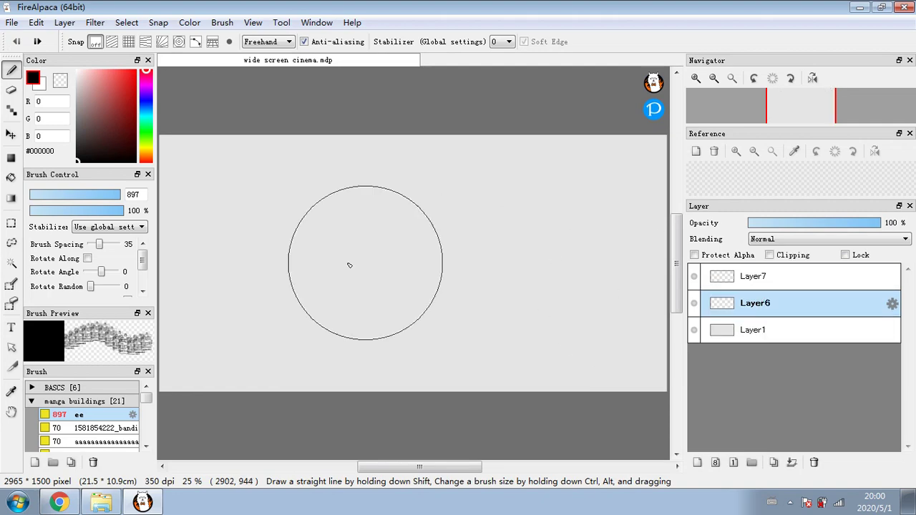
mouse_move(222, 307)
mouse_down()
mouse_move(277, 369)
mouse_move(350, 400)
mouse_move(459, 402)
mouse_up()
mouse_move(308, 336)
mouse_down()
mouse_move(262, 351)
mouse_move(194, 398)
mouse_up()
Transform the Layer6 buildings in perspective, pulling the corners so the group slants and extends beyond the canvas's left and bottom edges
click(126, 22)
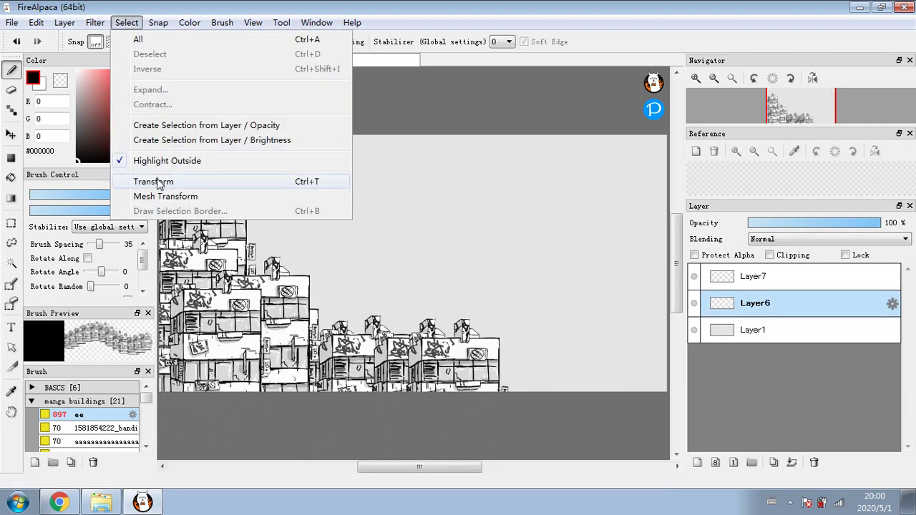
click(159, 179)
drag(509, 158, 415, 212)
drag(204, 241, 301, 241)
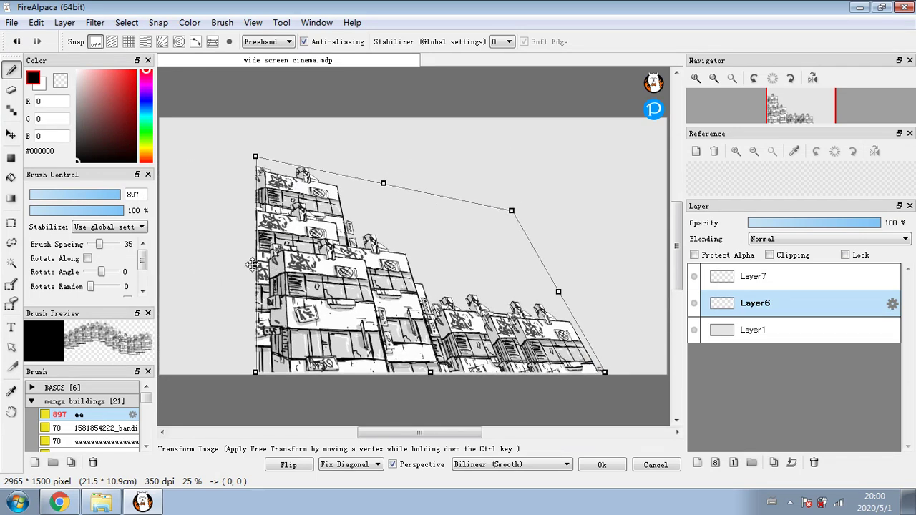
drag(251, 264, 106, 257)
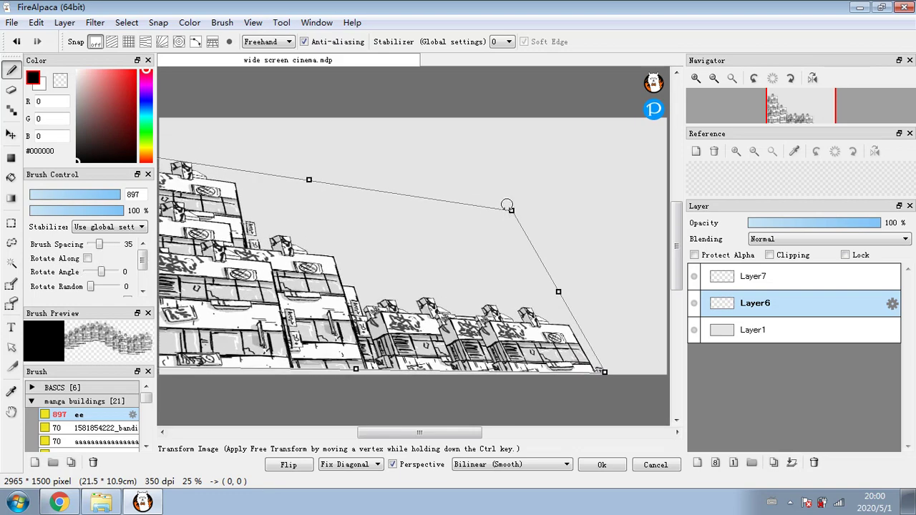
drag(507, 206, 708, 215)
drag(546, 264, 493, 284)
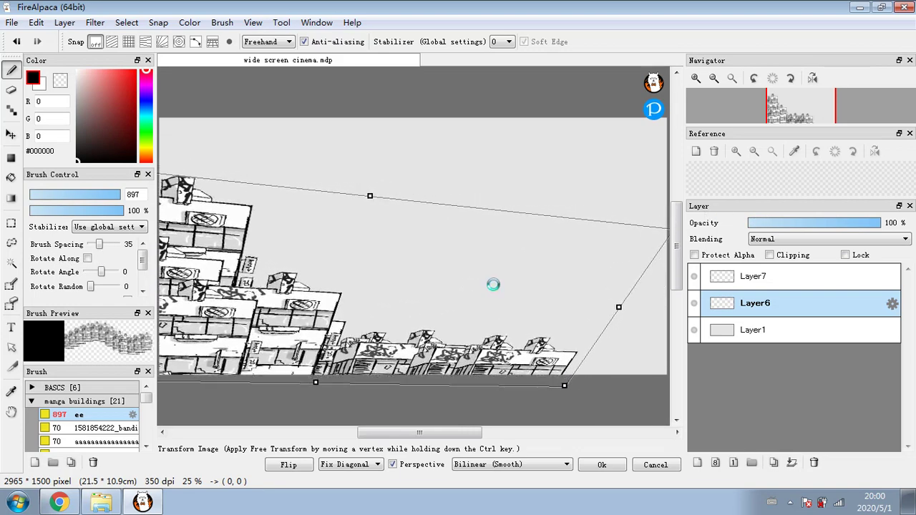
drag(656, 235, 569, 185)
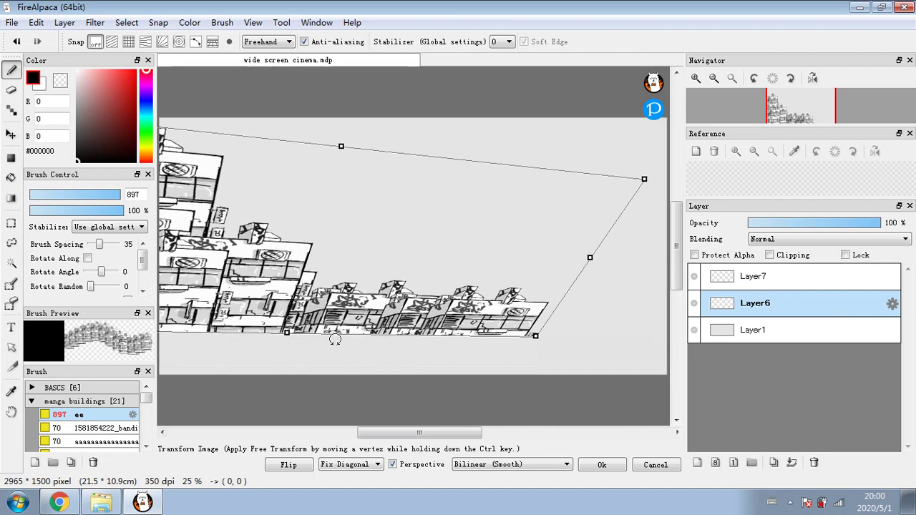
drag(283, 335, 317, 403)
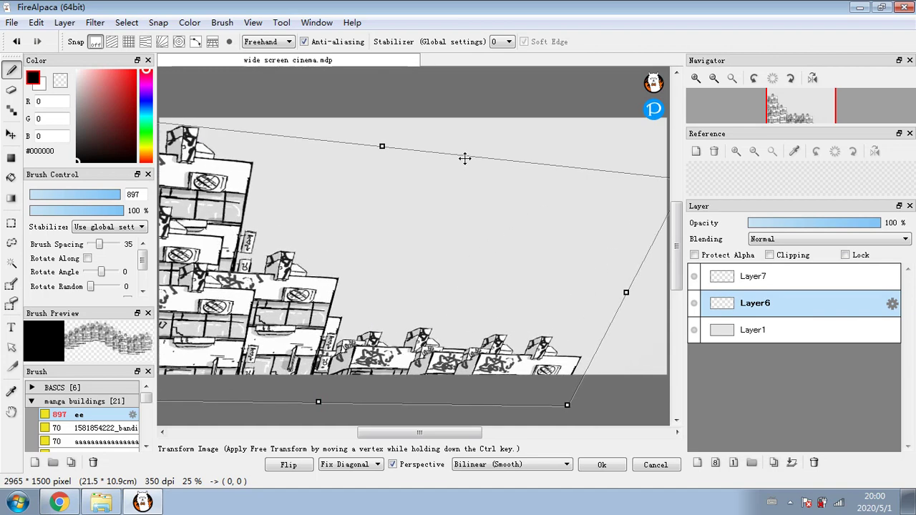
Reshape the Layer6 perspective so the buildings stand upright at the left and shrink toward the canvas's middle, and apply the transform
scroll(438, 184, down, 1)
scroll(446, 182, up, 4)
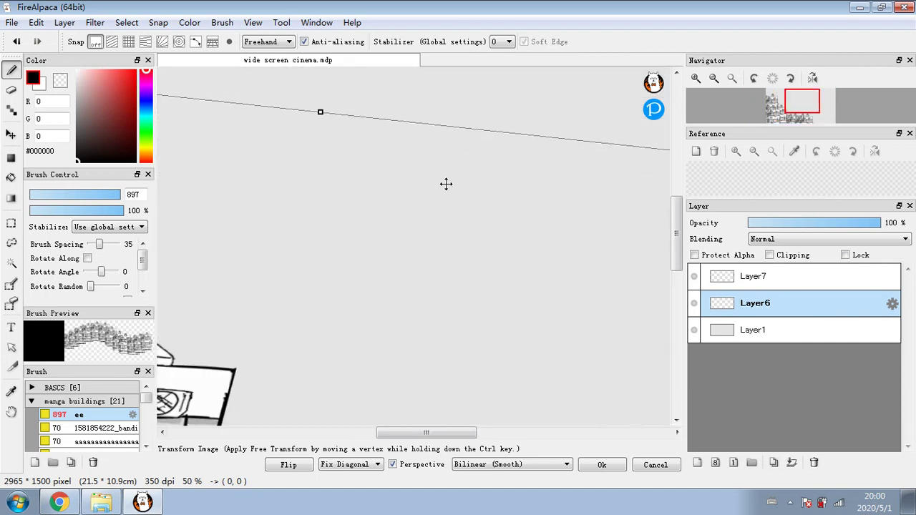
scroll(447, 184, down, 4)
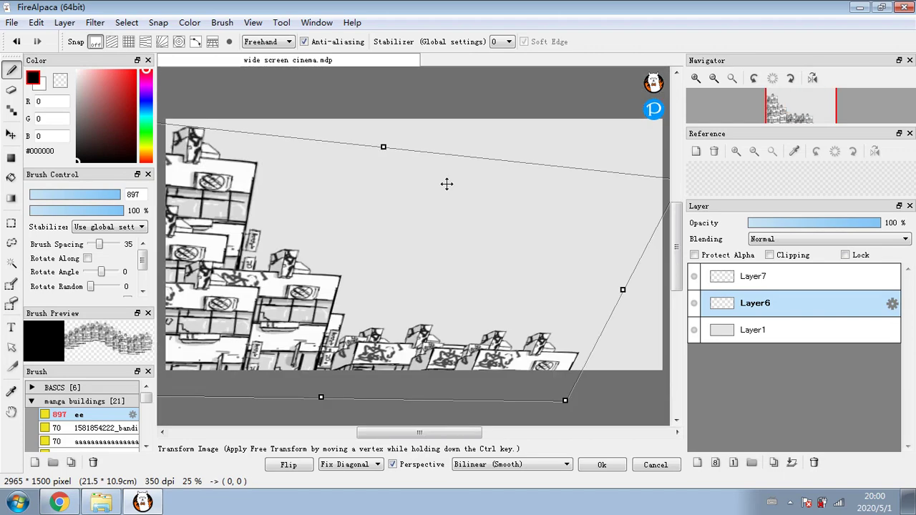
scroll(447, 184, down, 2)
scroll(446, 184, up, 1)
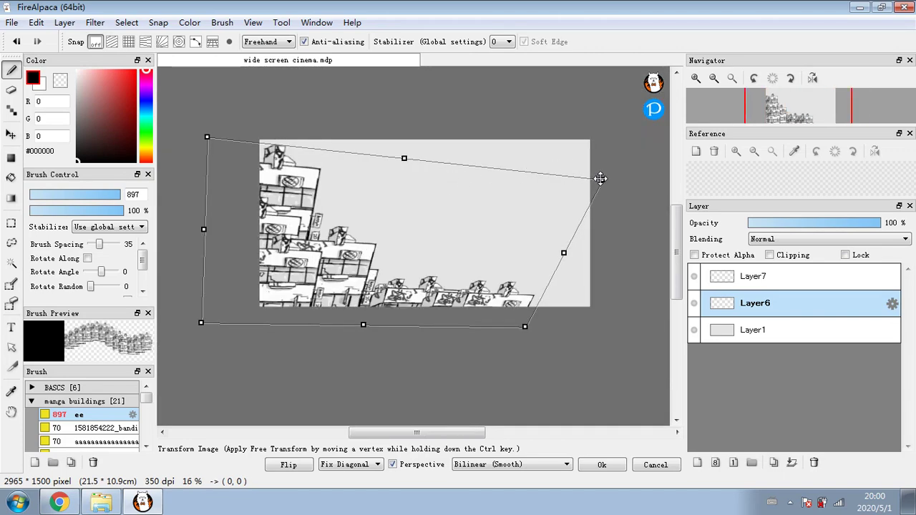
drag(600, 178, 491, 204)
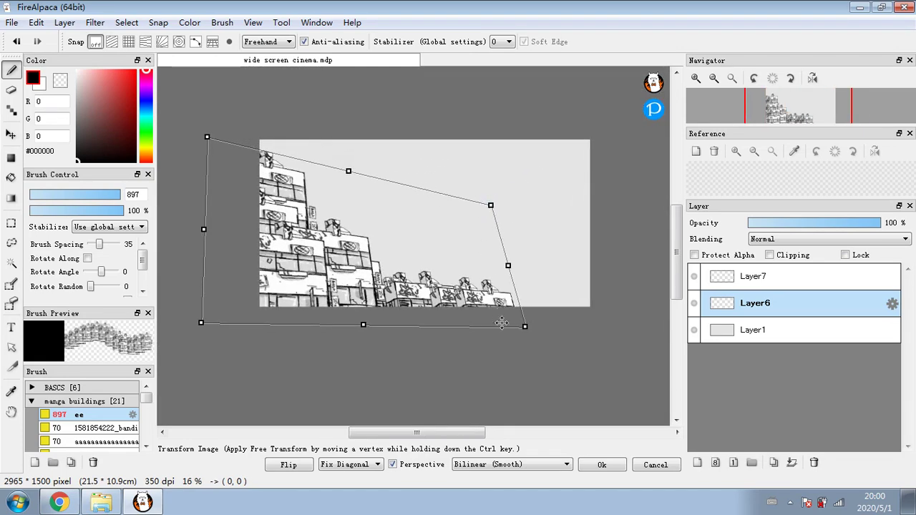
drag(527, 330, 468, 320)
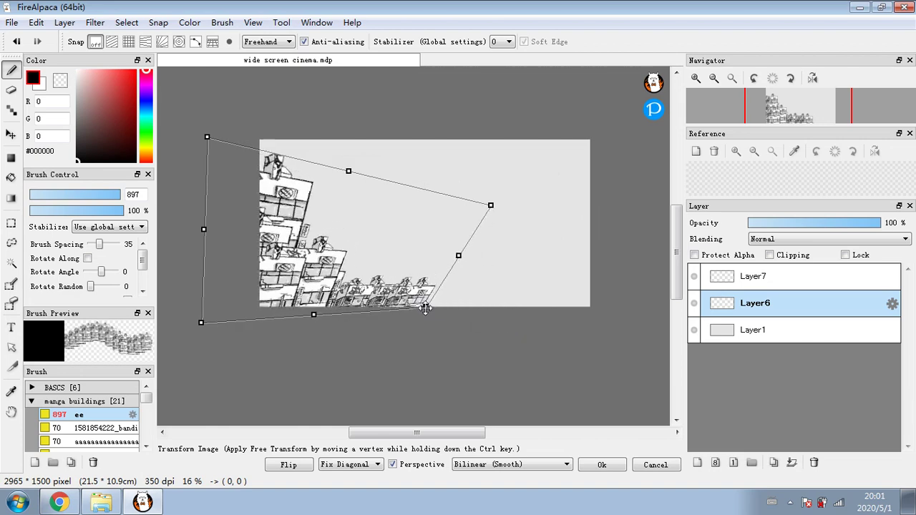
drag(495, 202, 418, 230)
drag(242, 148, 255, 116)
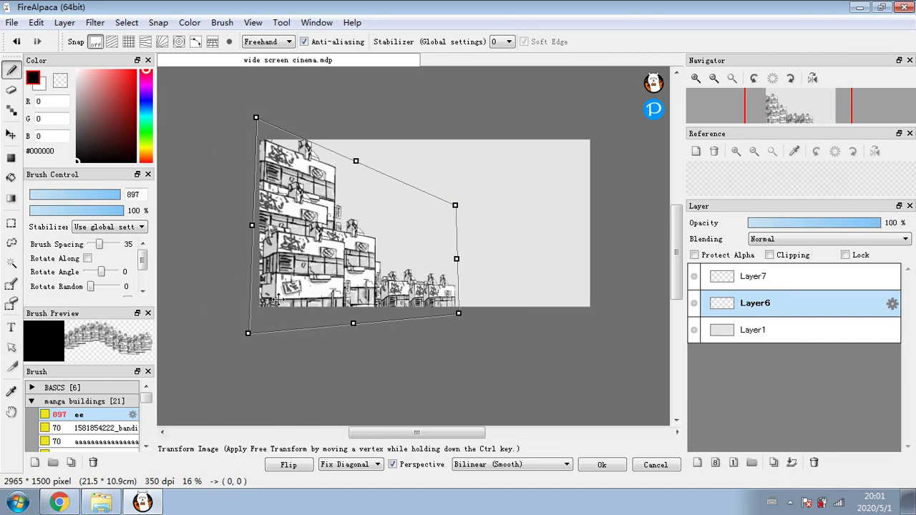
drag(246, 333, 254, 322)
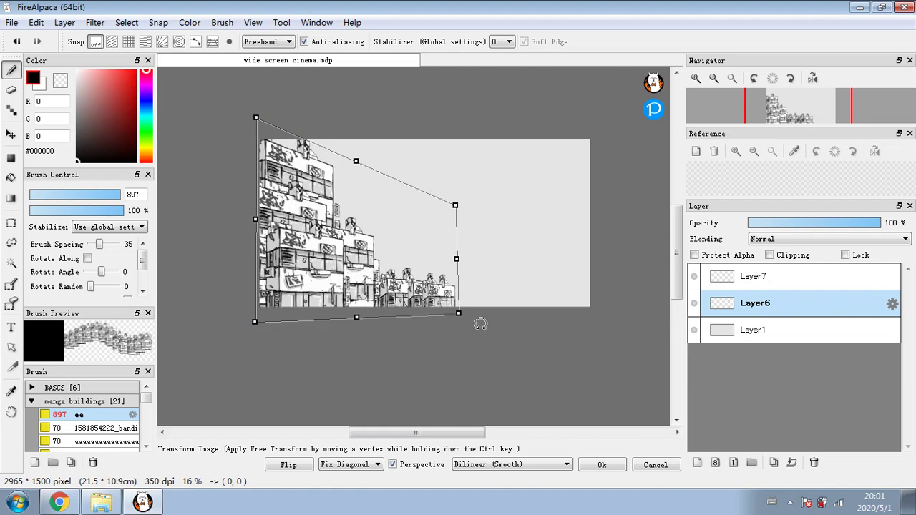
drag(459, 314, 452, 312)
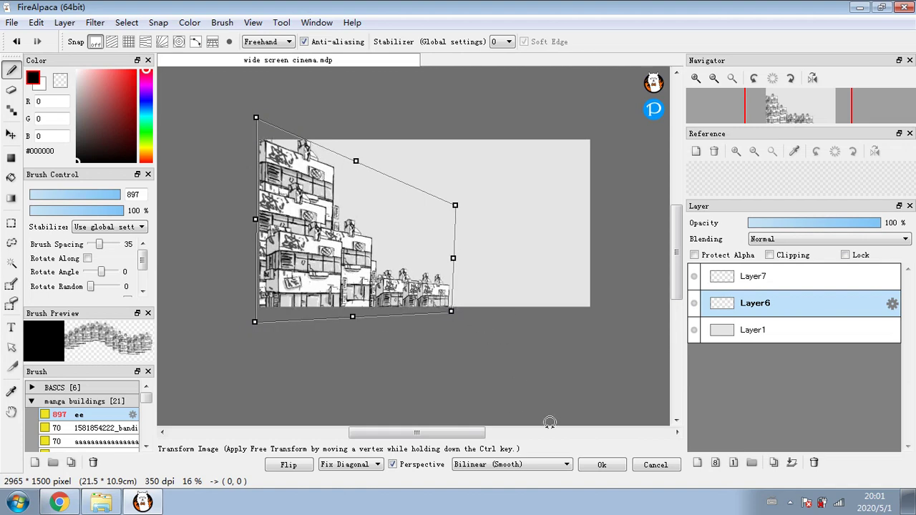
click(601, 465)
Add a new layer above Layer1 and paint two overlapping buildings just right of the small distant ones
scroll(403, 289, up, 1)
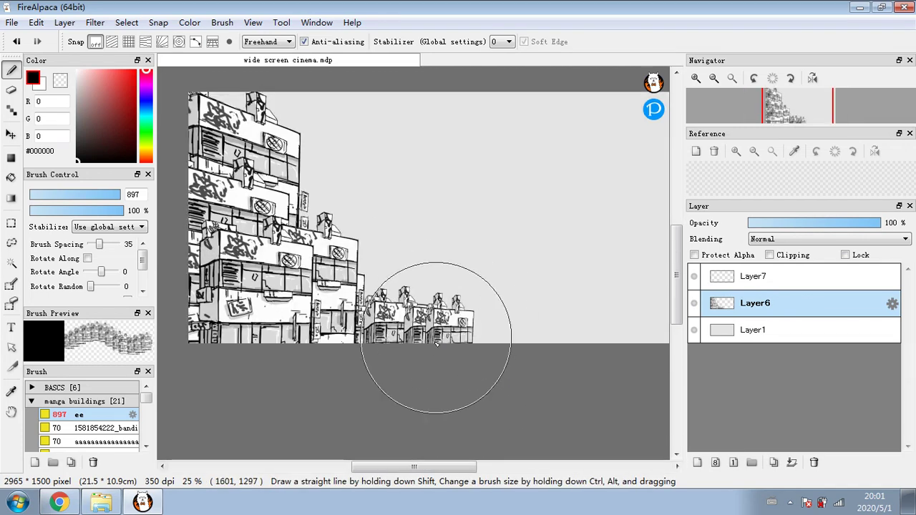
click(758, 331)
click(698, 462)
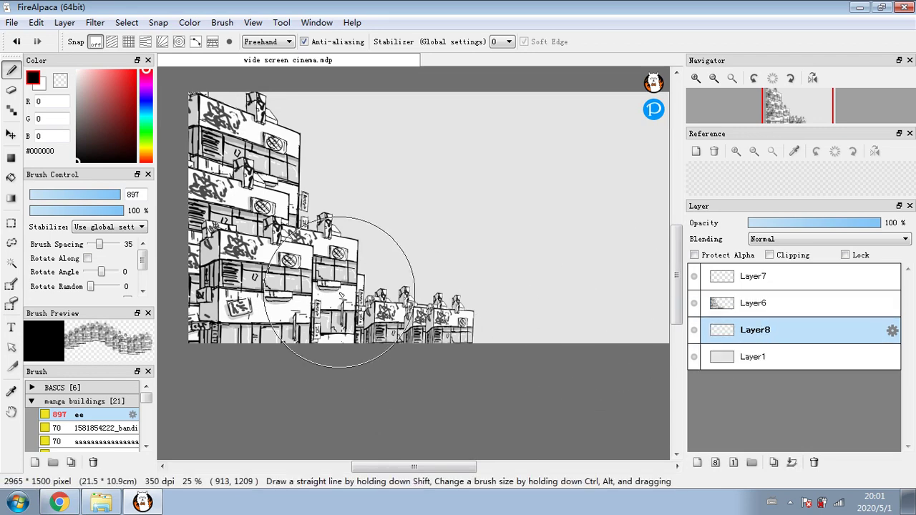
mouse_move(340, 293)
mouse_down()
mouse_move(520, 320)
mouse_move(495, 327)
mouse_move(500, 315)
mouse_move(478, 272)
mouse_move(556, 337)
mouse_move(579, 317)
mouse_move(565, 320)
mouse_up()
key(ctrl+z)
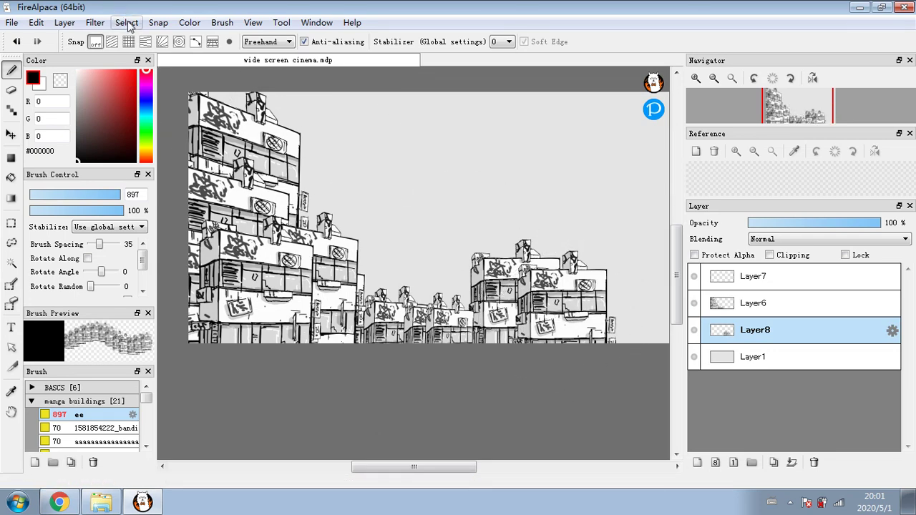
Try flipping the whole image horizontally and undo the flip
click(37, 22)
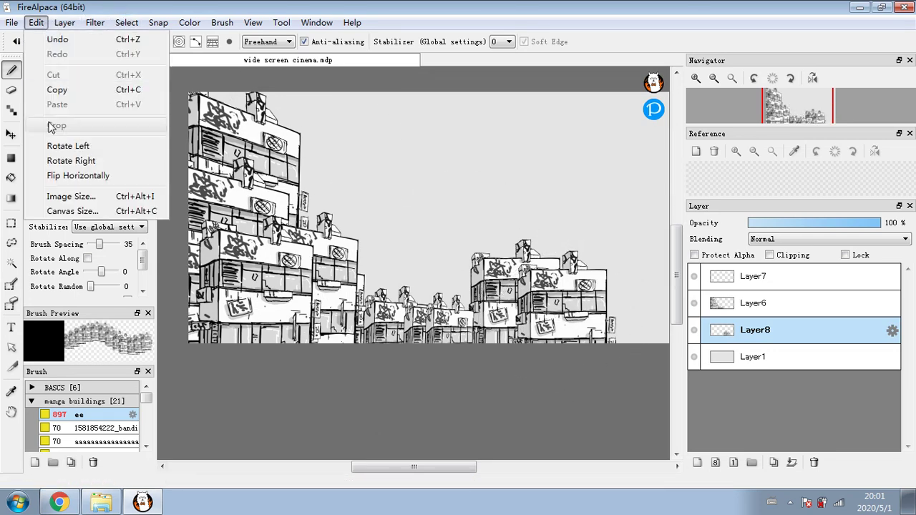
click(72, 175)
key(ctrl+z)
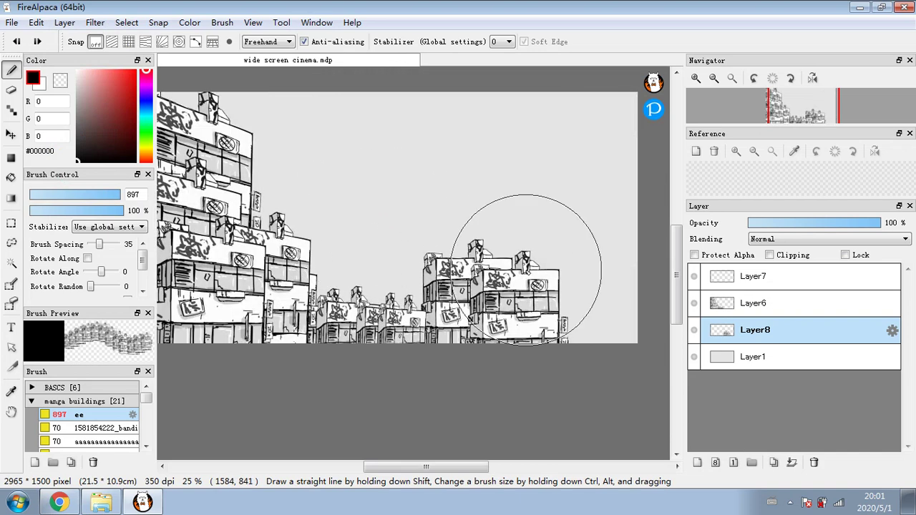
Select Layer8's buildings by opacity, mirror them horizontally, stretch them to the canvas's right edge with Transform, and clear the selection
click(126, 22)
click(156, 126)
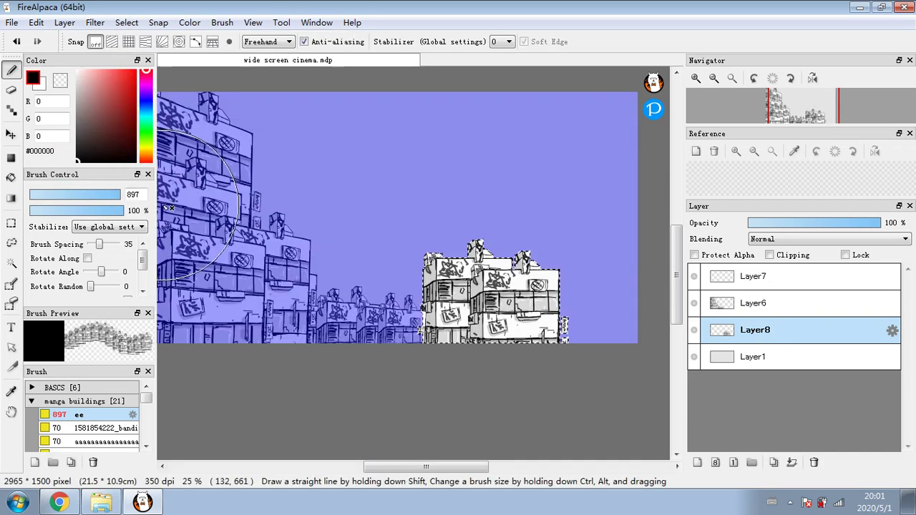
click(126, 24)
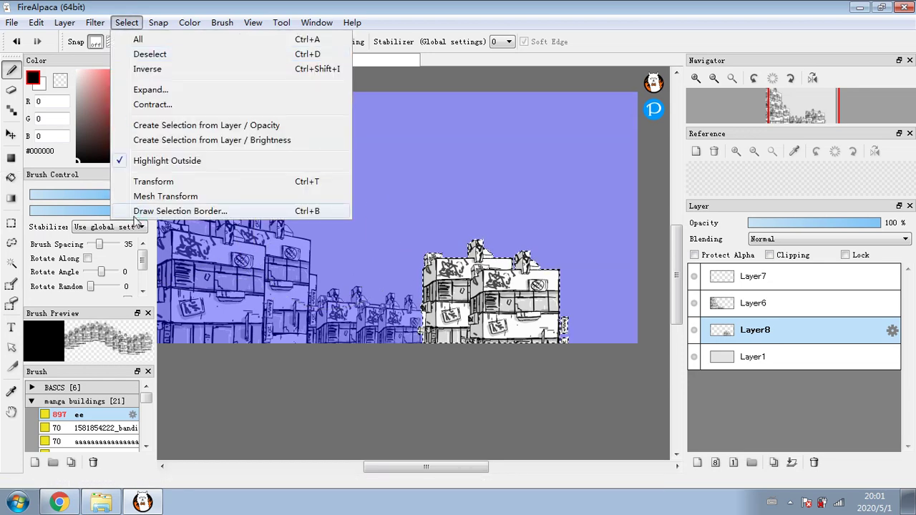
click(152, 182)
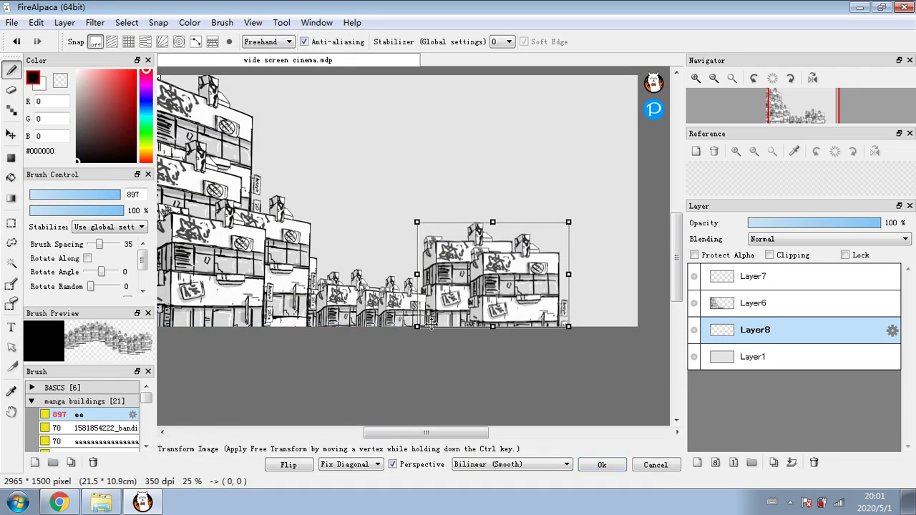
drag(422, 273, 639, 276)
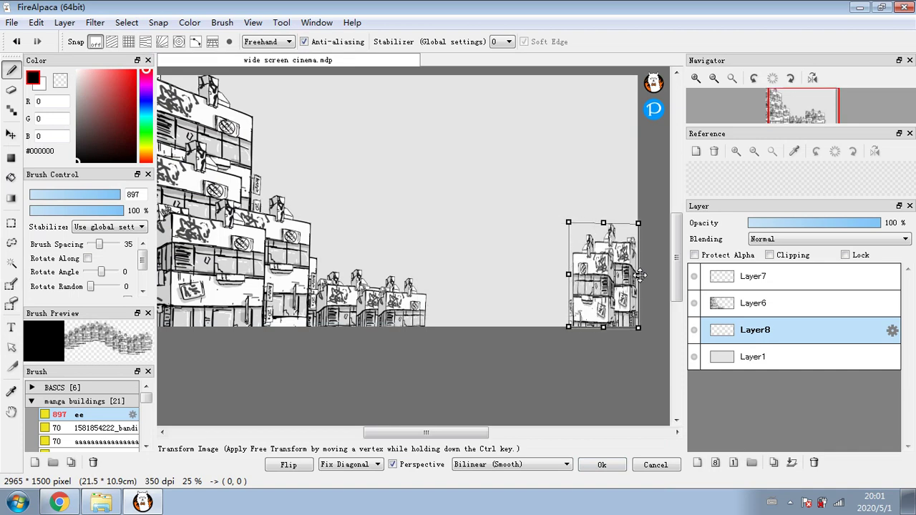
drag(567, 276, 395, 275)
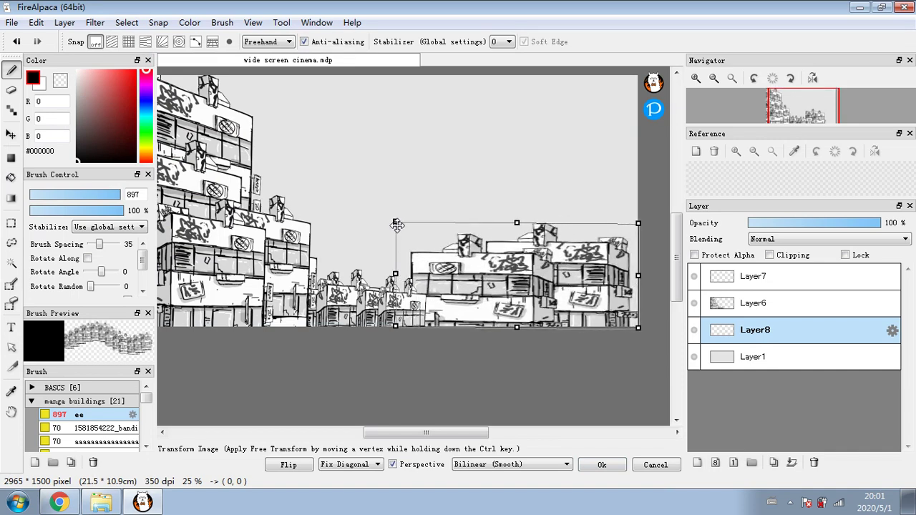
mouse_move(398, 224)
mouse_down()
mouse_move(426, 236)
mouse_move(395, 225)
mouse_up()
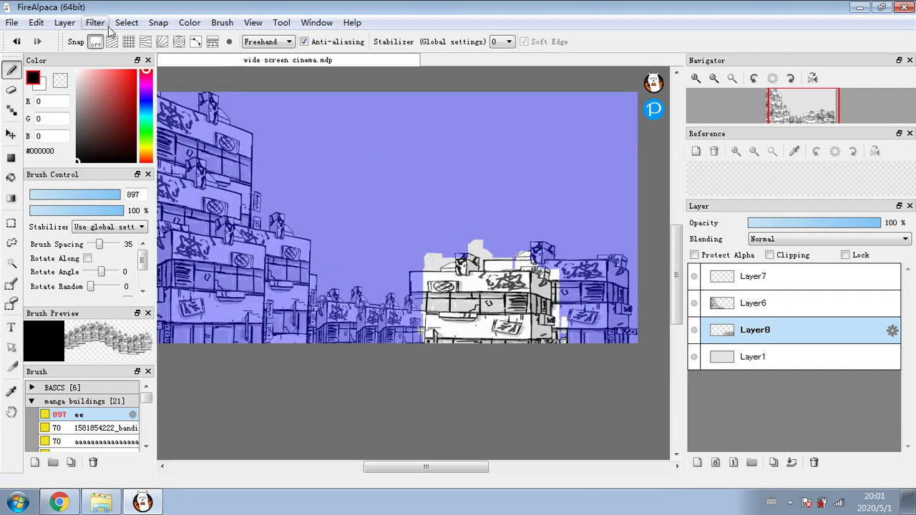
click(123, 26)
click(127, 54)
Shrink Layer8's buildings with Transform into a low, wide row joining the small distant buildings at the street's base, and apply it
click(126, 22)
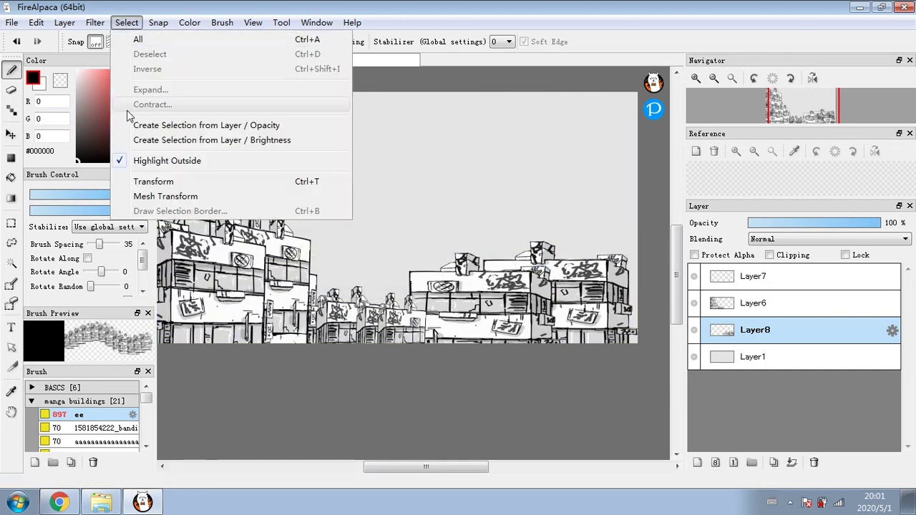
click(152, 181)
drag(396, 223, 509, 285)
drag(562, 315, 457, 318)
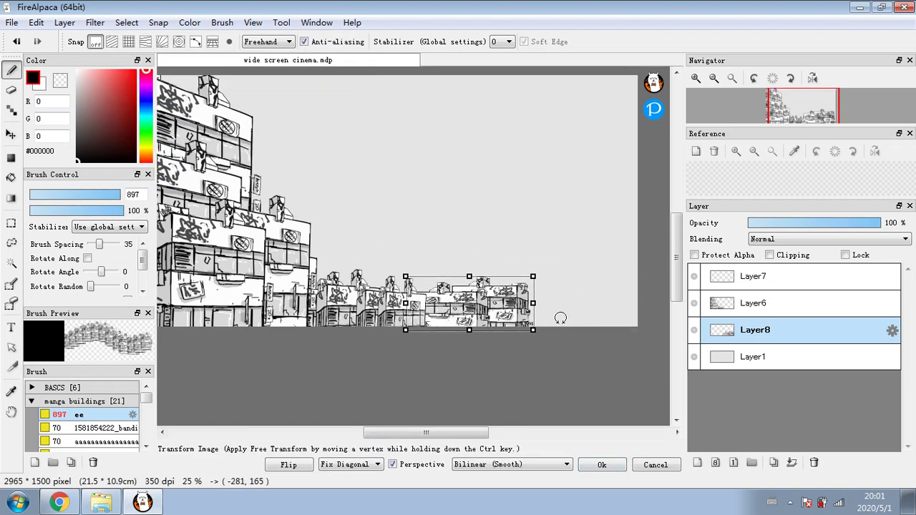
drag(536, 304, 593, 304)
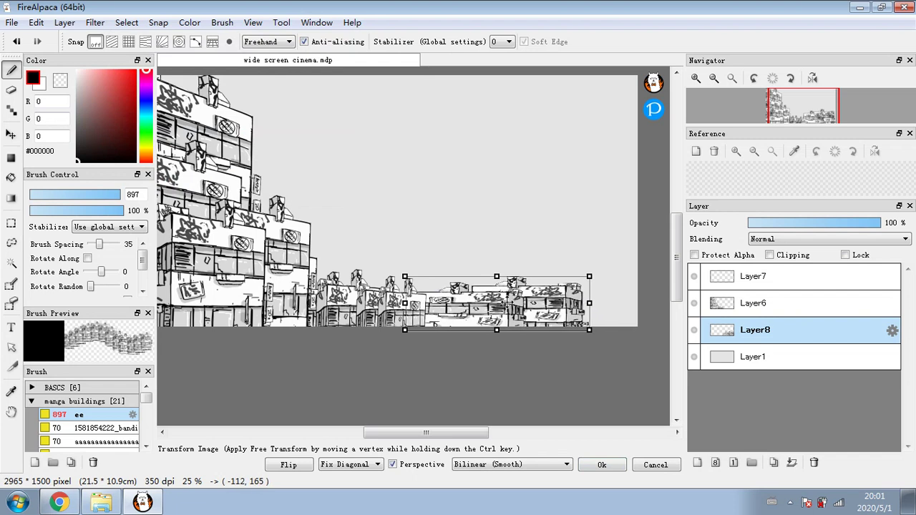
drag(509, 299, 499, 304)
click(602, 464)
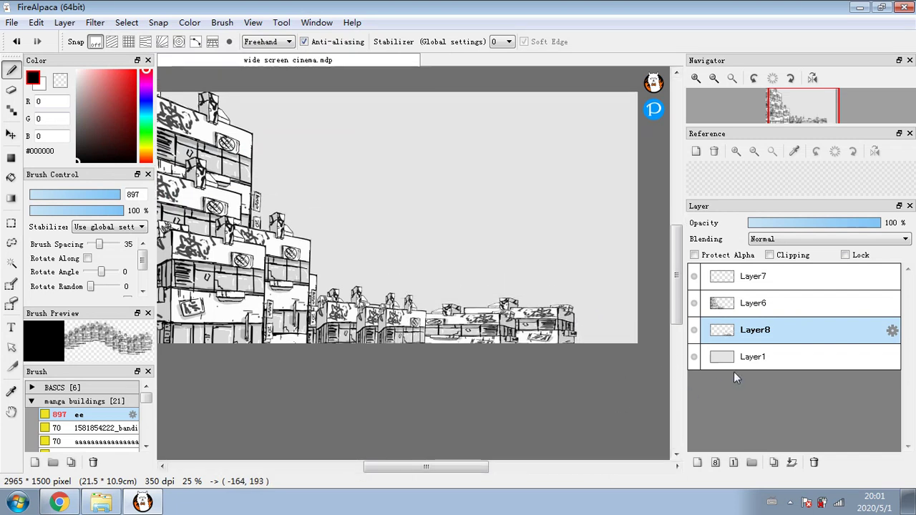
Duplicate Layer8, move the copy about 168 px straight up as an upper storey, and merge it into the Layer8 below
click(772, 463)
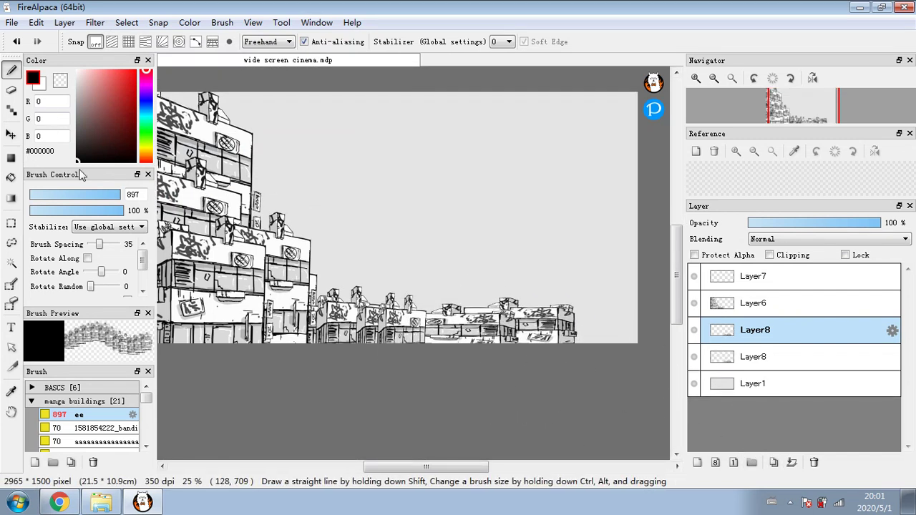
click(11, 133)
drag(350, 249, 355, 215)
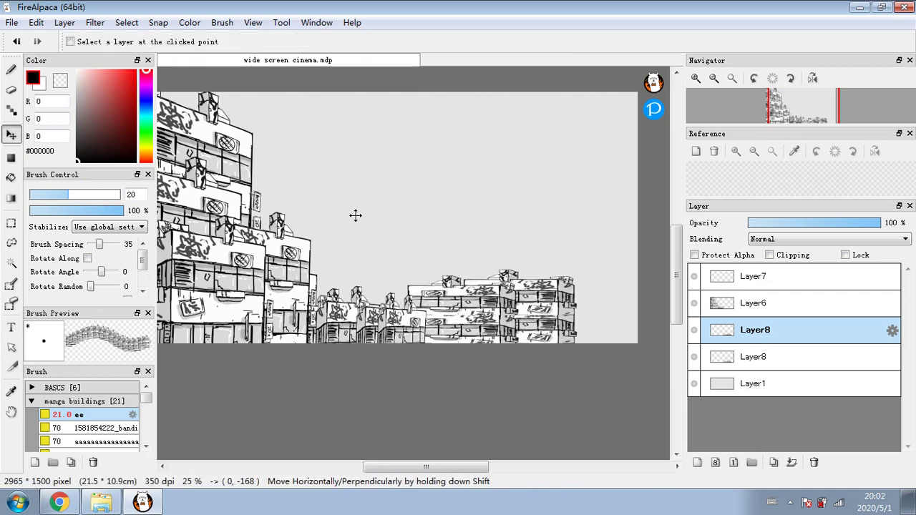
click(751, 462)
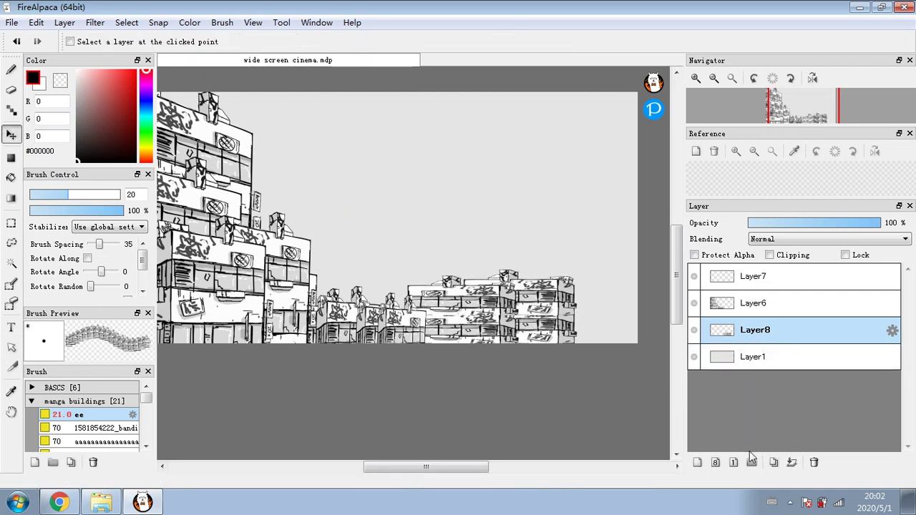
Duplicate the merged Layer8 and raise the copy about 324 px to double the building block's height
click(773, 463)
drag(581, 404, 584, 345)
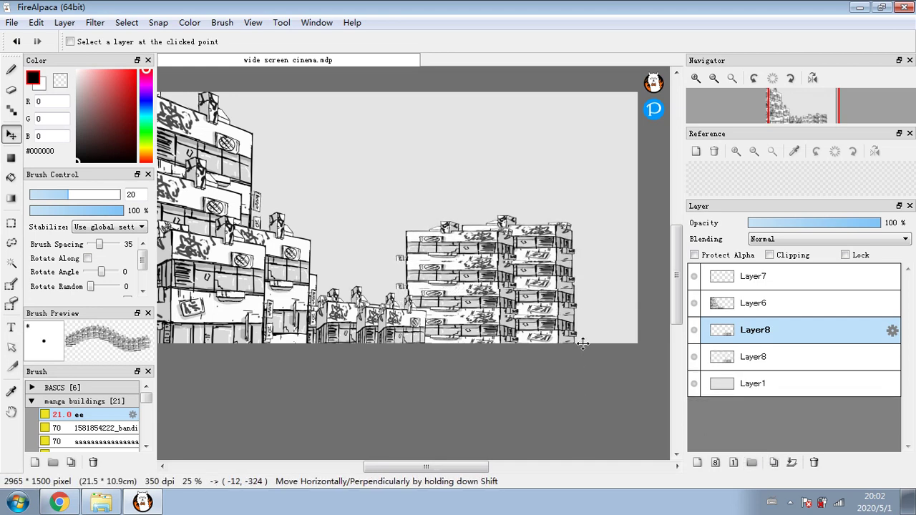
click(773, 464)
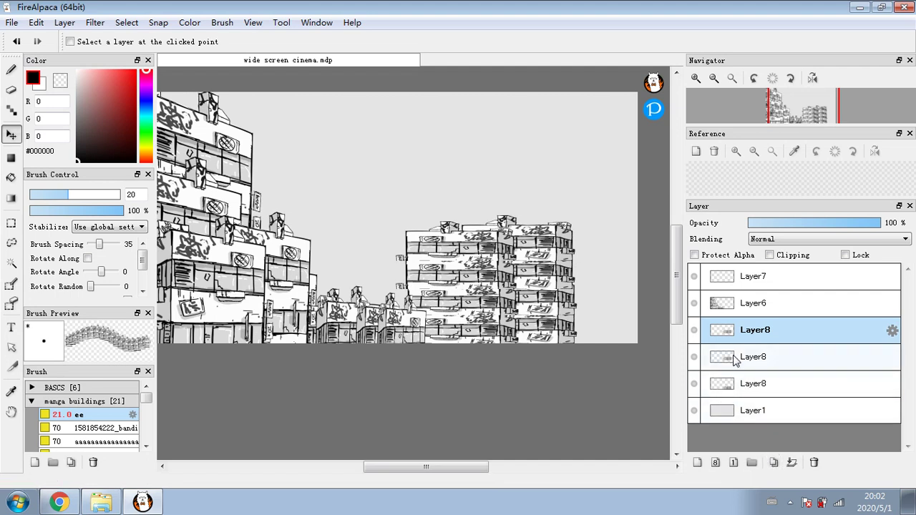
click(790, 463)
Duplicate the upper Layer8 and perspective-transform the copy into large foreground buildings at the canvas's right edge, narrowing toward the middle, and apply it
click(773, 464)
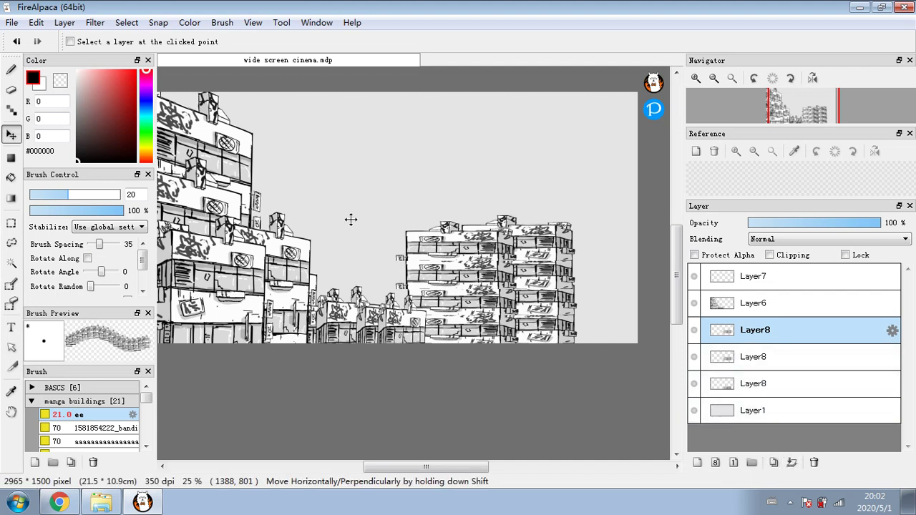
click(127, 22)
click(153, 181)
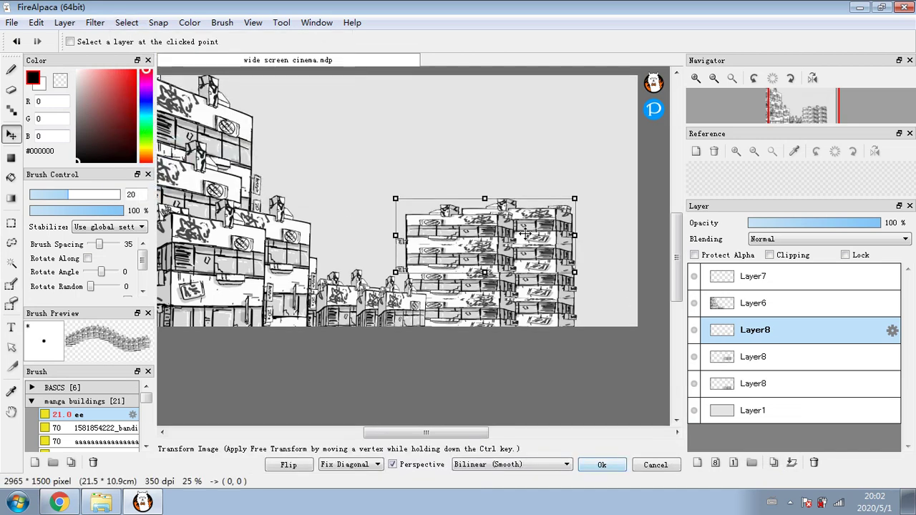
drag(572, 197, 596, 141)
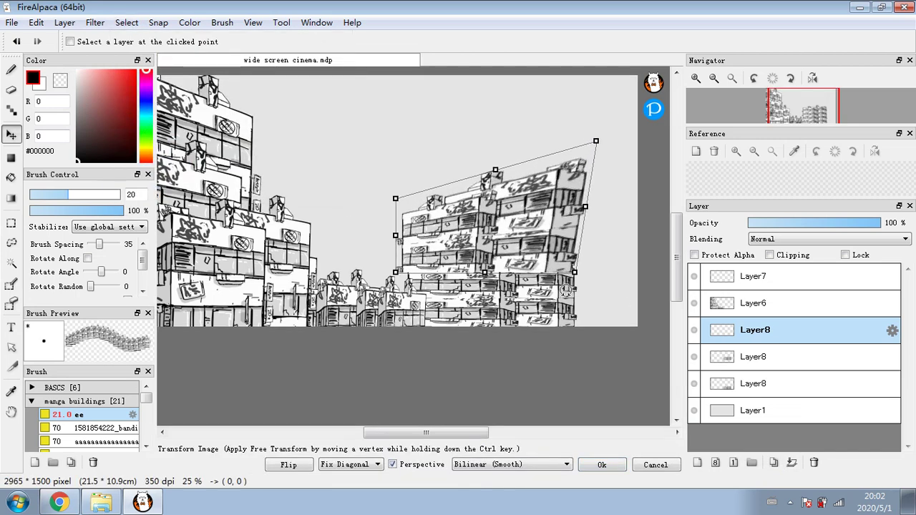
drag(574, 272, 578, 303)
drag(493, 207, 557, 266)
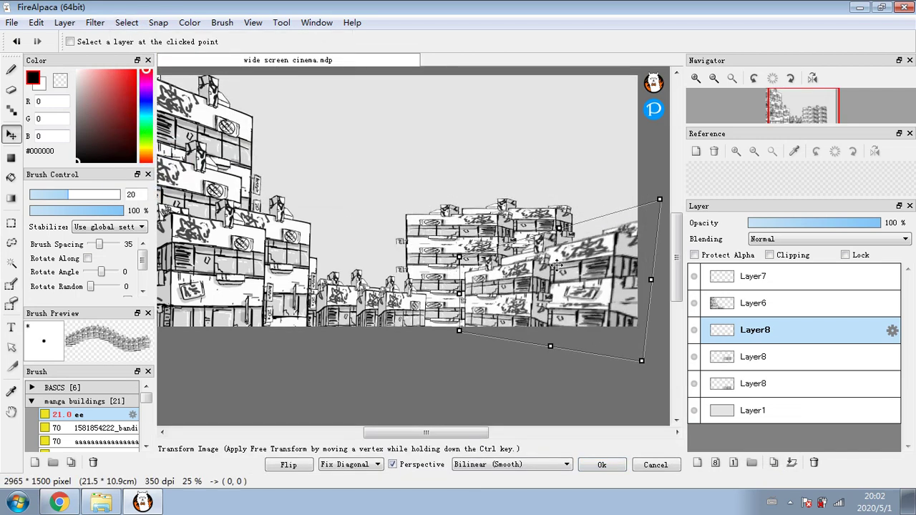
drag(560, 228, 489, 255)
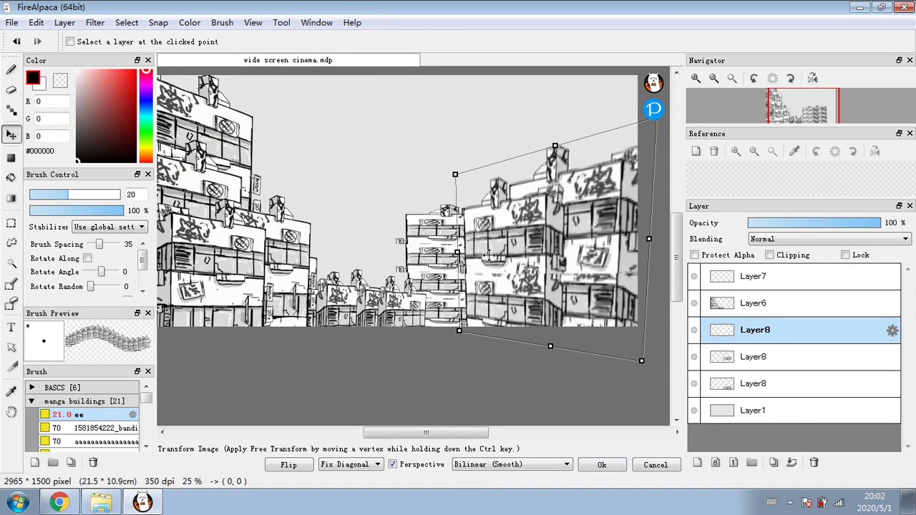
drag(463, 186, 456, 192)
drag(461, 276, 488, 275)
drag(484, 195, 484, 198)
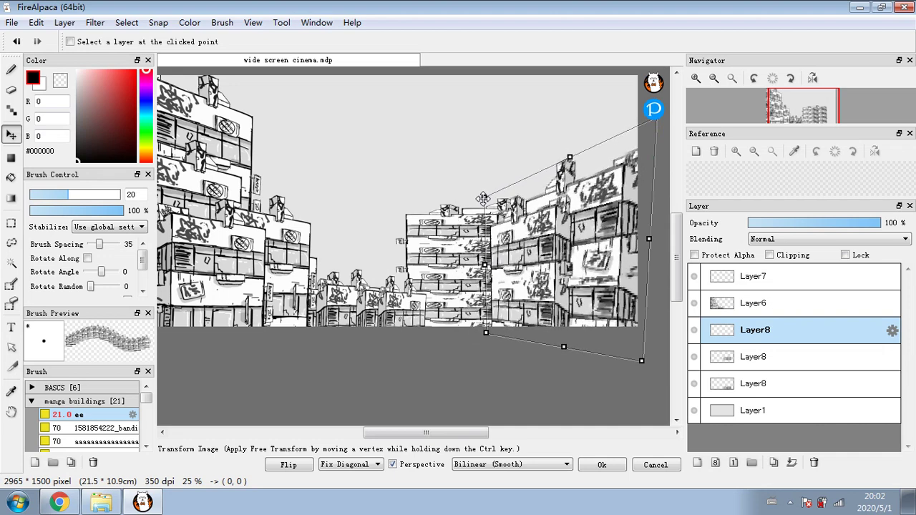
click(601, 465)
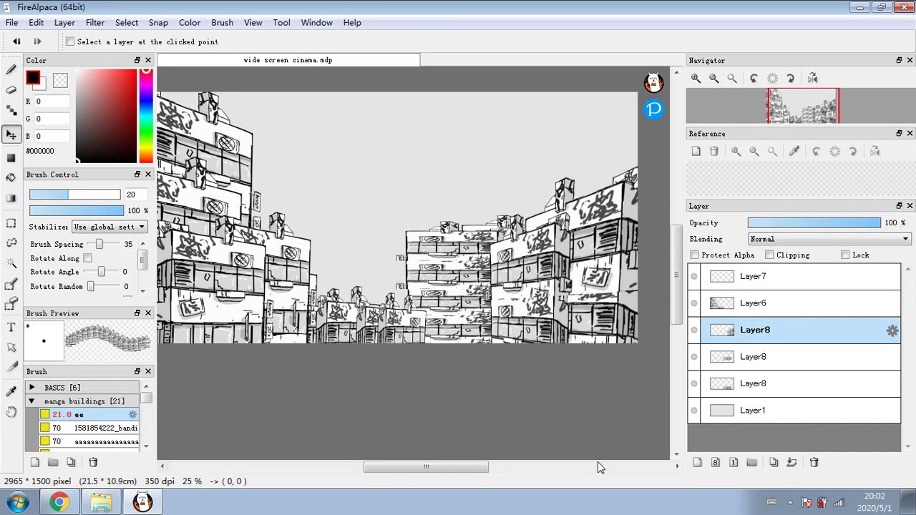
Add a new layer directly above Layer1 and paint small distant buildings between the two street sides with the ee brush at size 232
drag(448, 470, 437, 469)
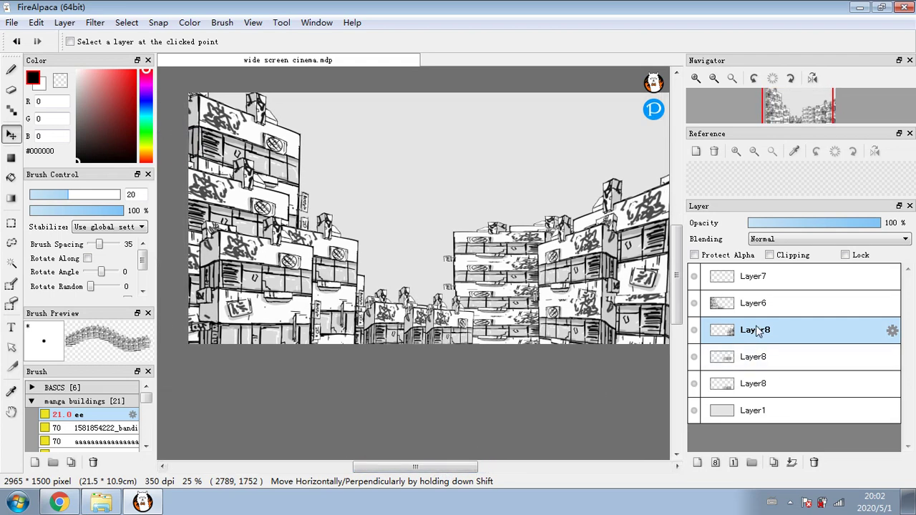
click(779, 385)
click(768, 412)
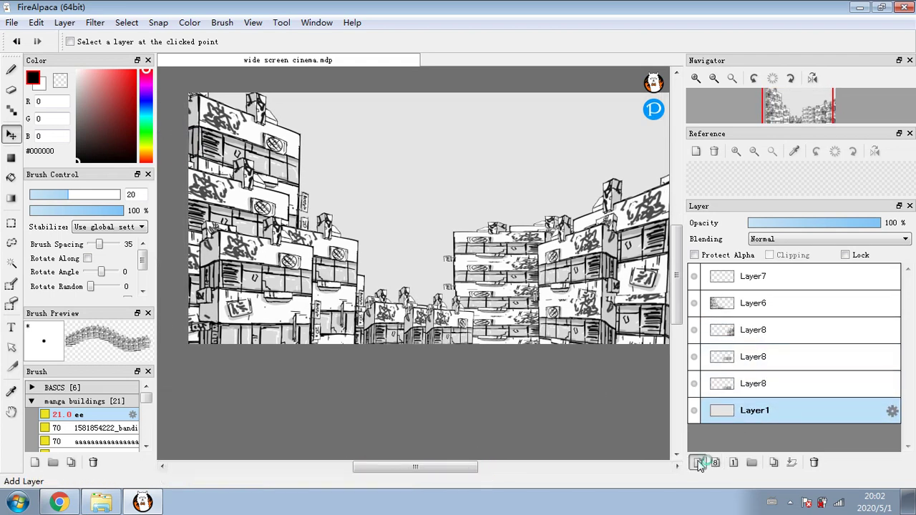
click(698, 462)
drag(126, 206, 166, 204)
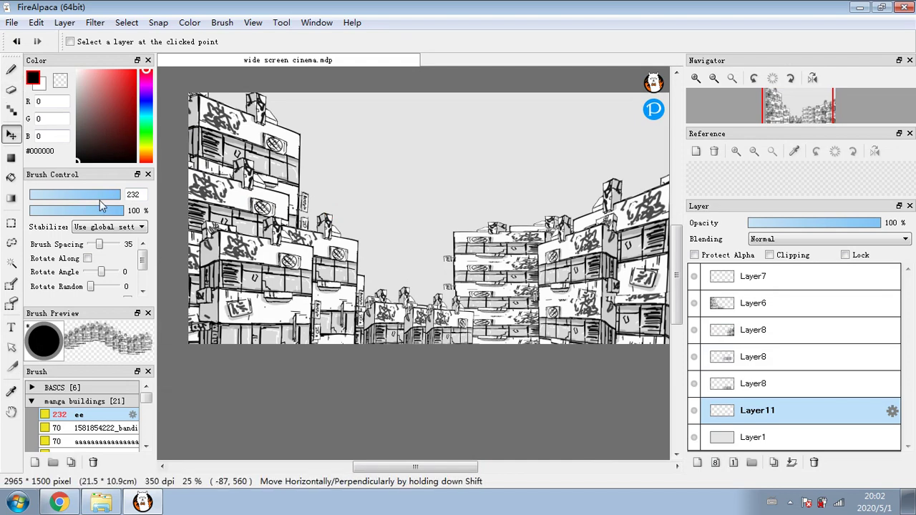
click(11, 69)
drag(368, 213, 390, 322)
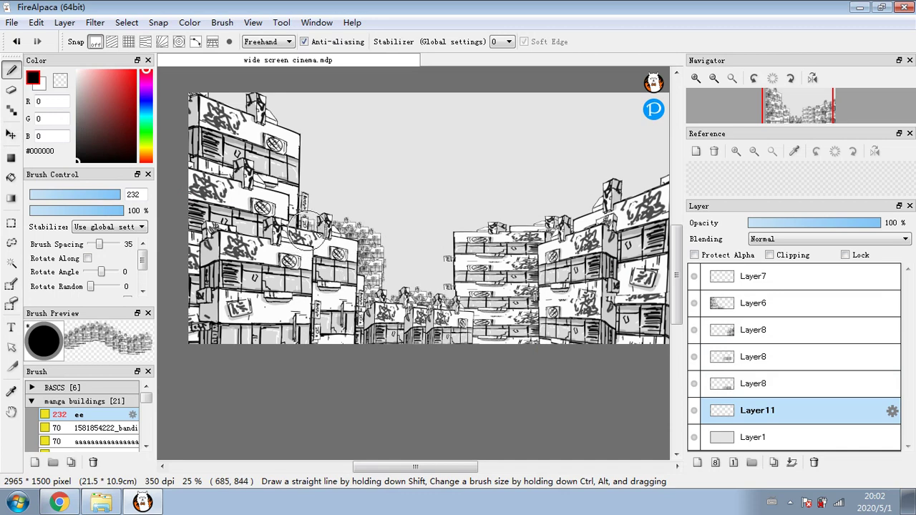
mouse_move(447, 266)
mouse_down()
mouse_move(426, 280)
mouse_move(425, 307)
mouse_up()
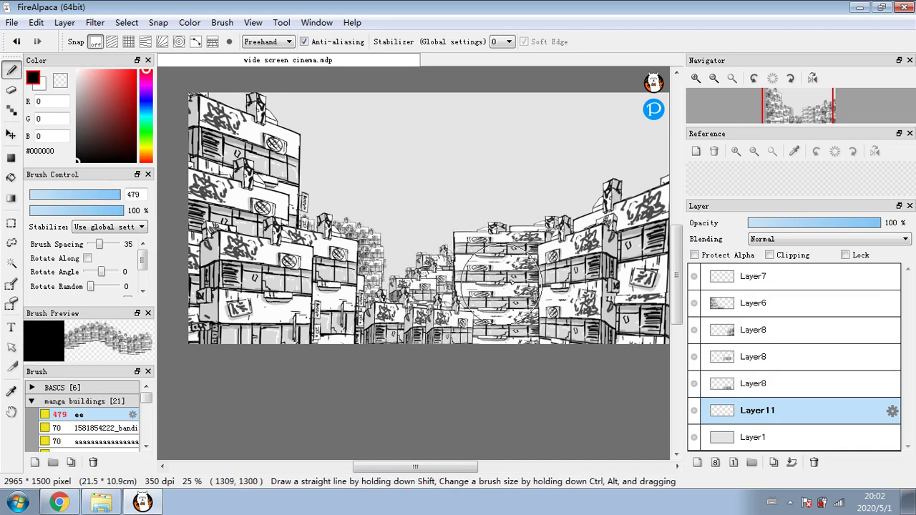
Set the ee brush size to 314 and paint taller background buildings behind the middle block and both foreground sides
drag(138, 200, 143, 200)
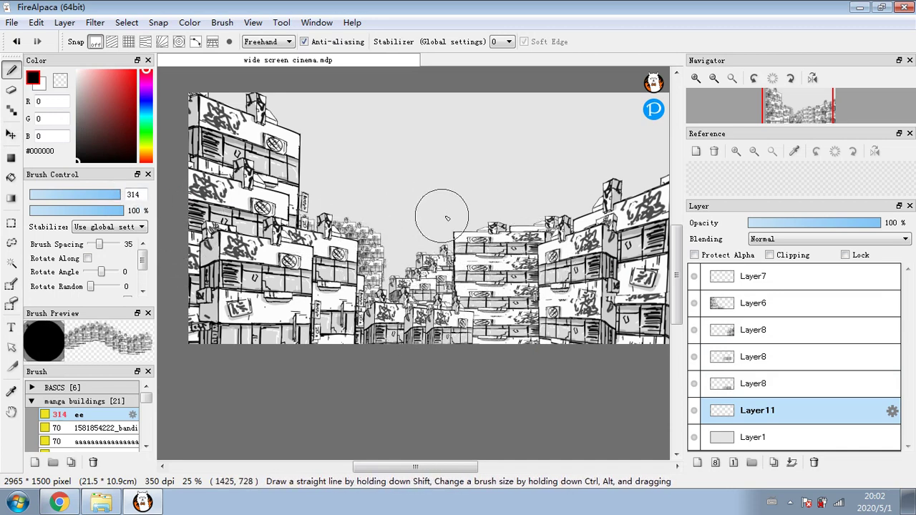
drag(431, 211, 478, 261)
click(633, 165)
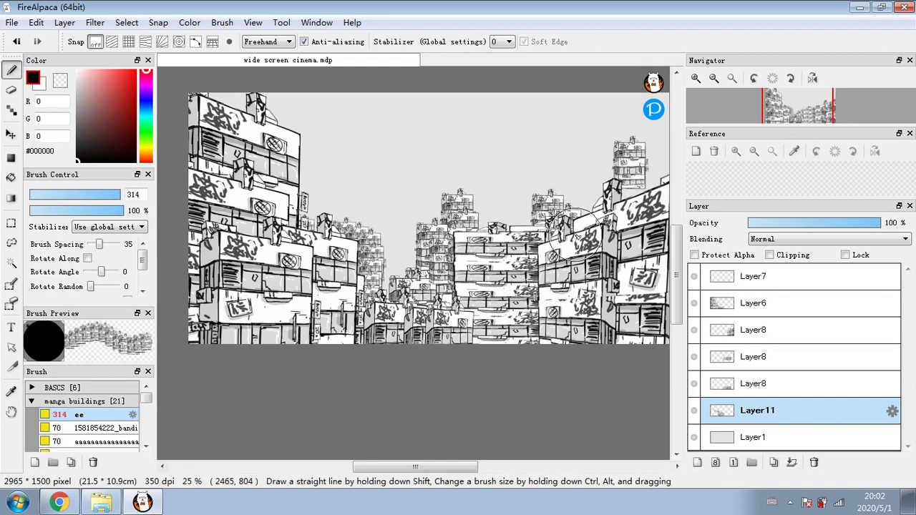
click(306, 208)
Shift Layer11's background buildings left and down with Transform, apply it, and lower the layer's opacity to fade them
click(95, 23)
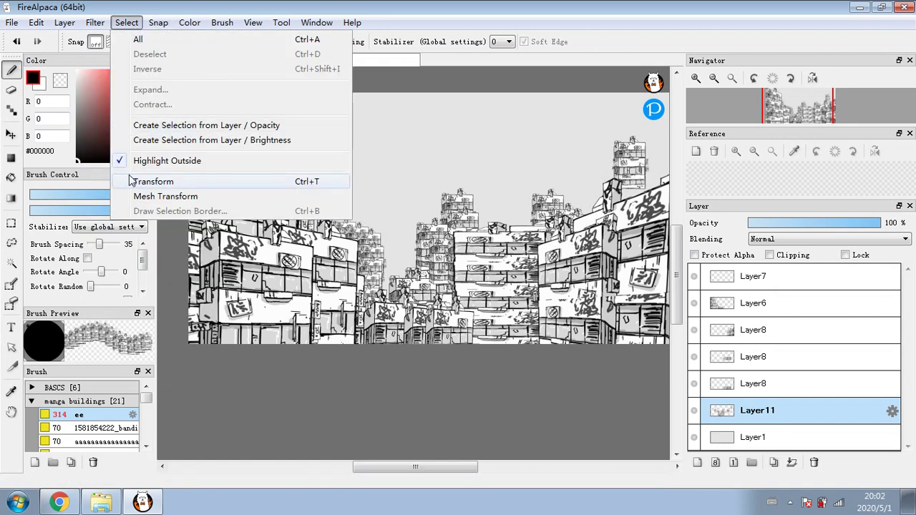
click(135, 180)
drag(425, 202, 525, 224)
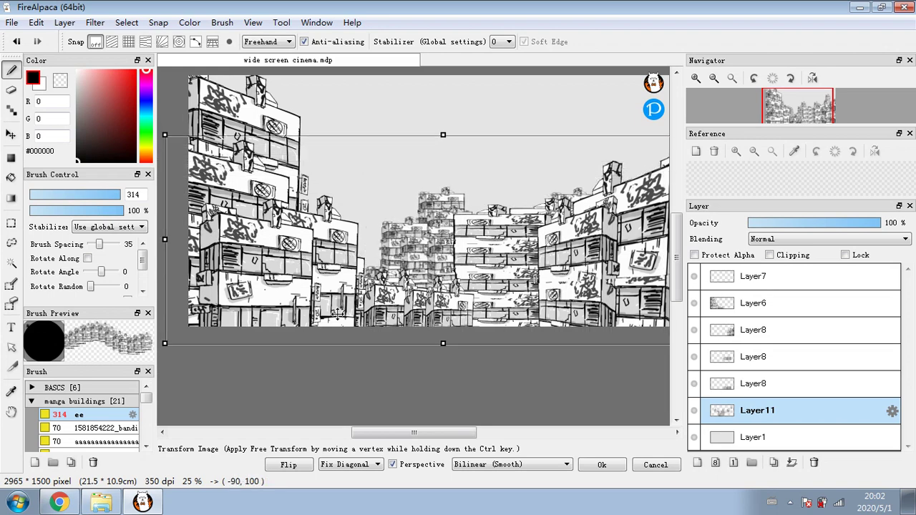
click(832, 228)
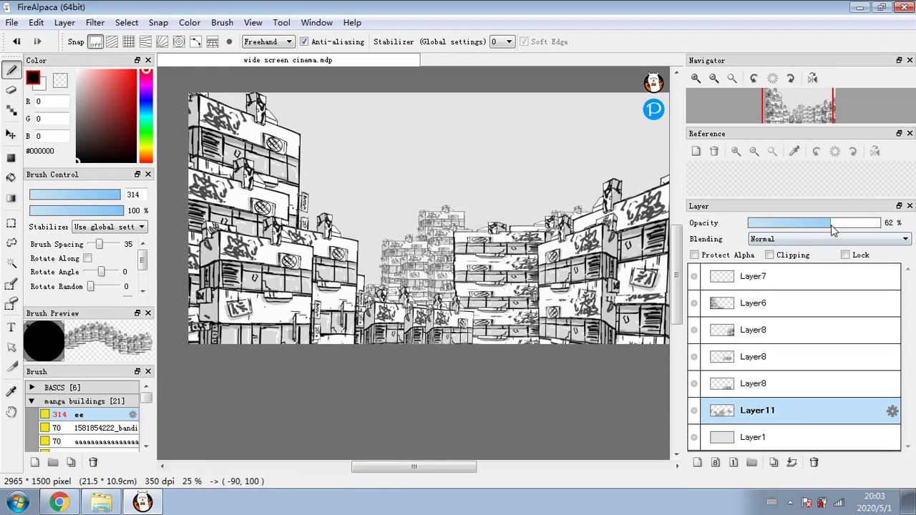
click(808, 225)
Merge the two Layer8 layers that form the middle block into one and keep its opacity at 100 %
click(784, 335)
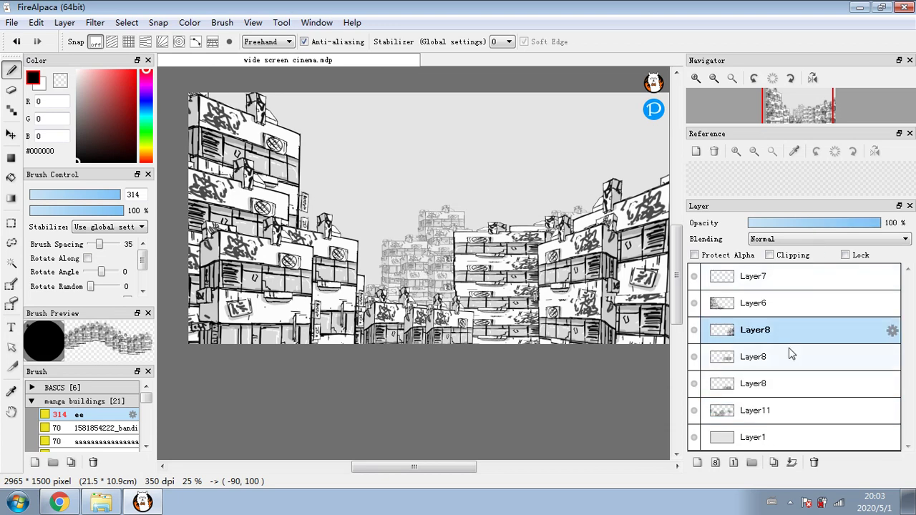
click(775, 361)
click(791, 465)
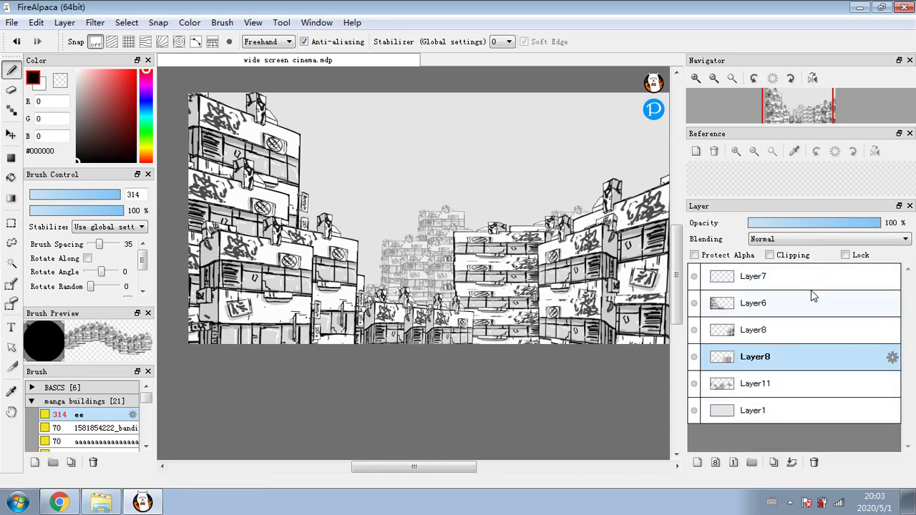
drag(832, 231, 884, 227)
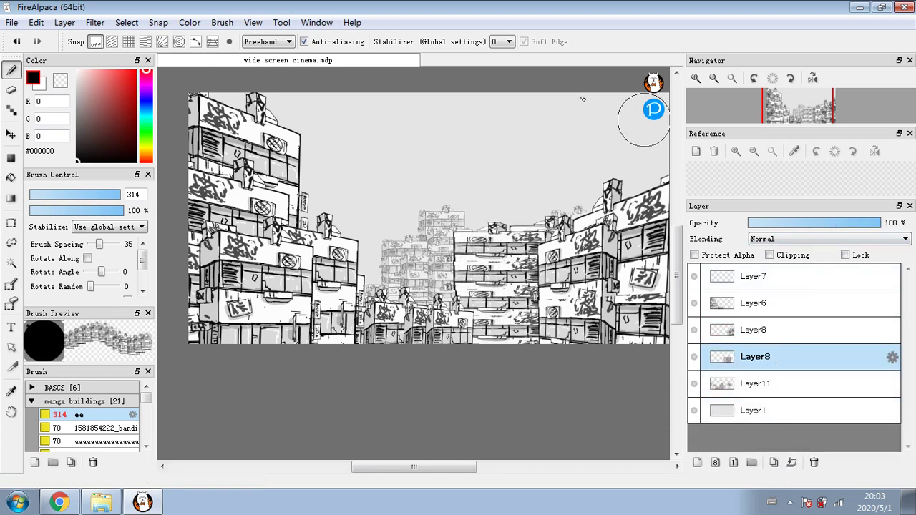
Fade the middle block's Layer8 with Levels by raising the output black to about a third and slightly lowering the output white
click(95, 22)
click(107, 39)
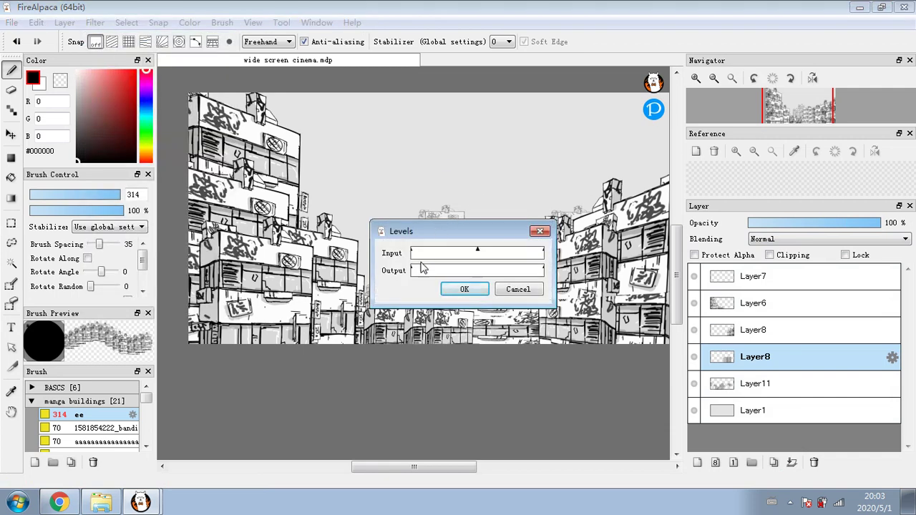
drag(458, 229, 302, 88)
drag(387, 129, 379, 129)
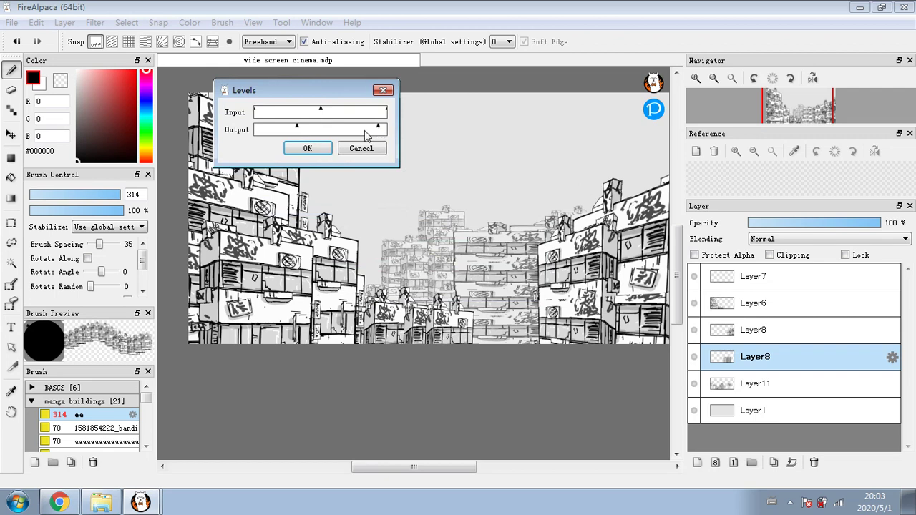
click(309, 148)
Merge Layer6 into the foreground Layer8 below it and lower that layer's output white to about nine tenths with Levels
click(748, 313)
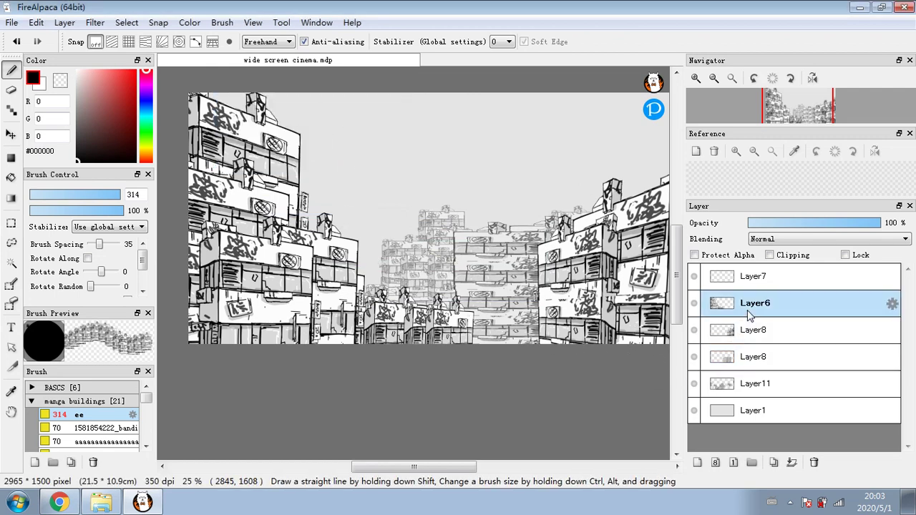
click(791, 462)
click(95, 23)
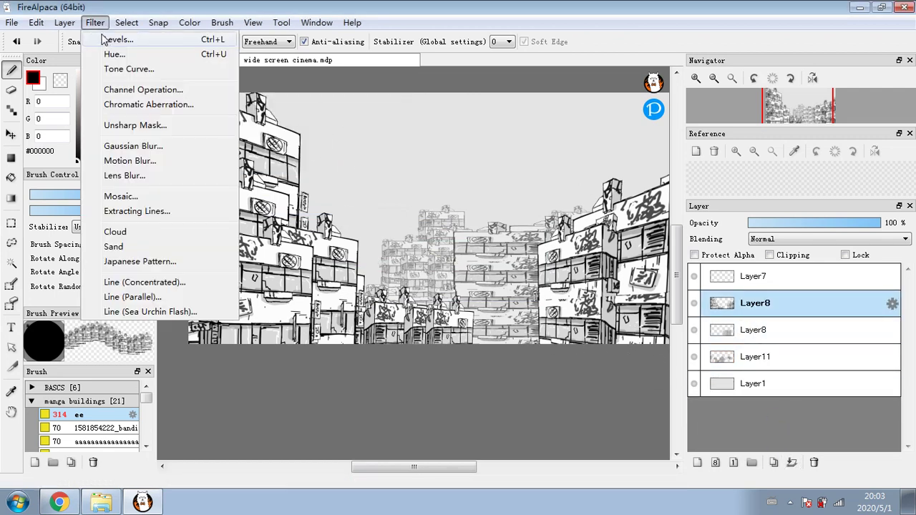
click(107, 35)
drag(275, 111, 248, 111)
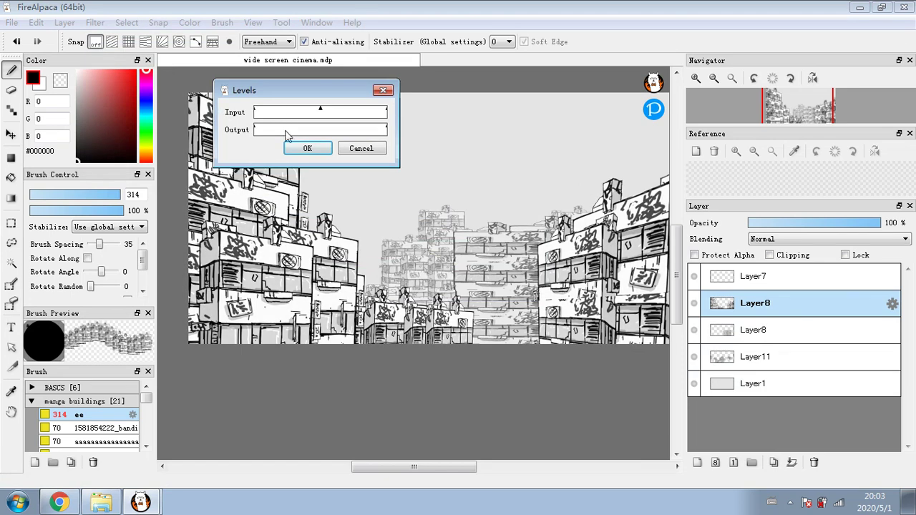
click(368, 127)
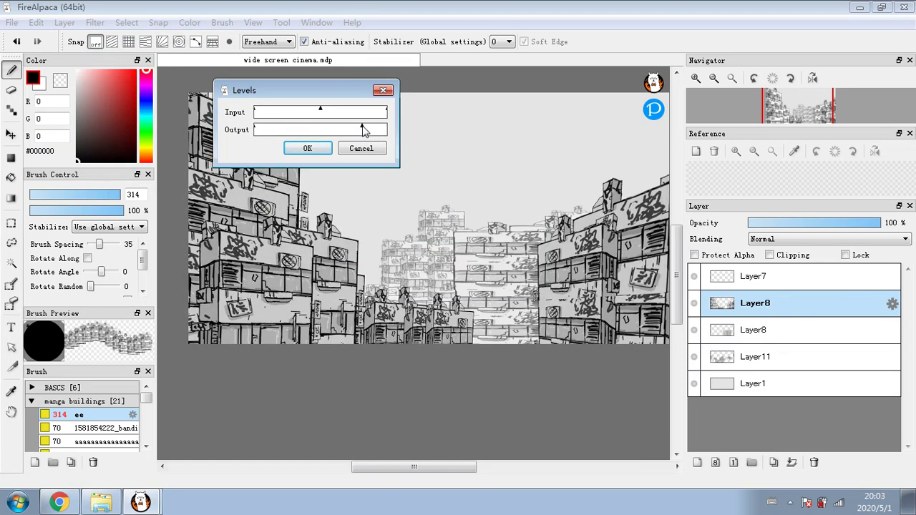
drag(363, 126, 367, 126)
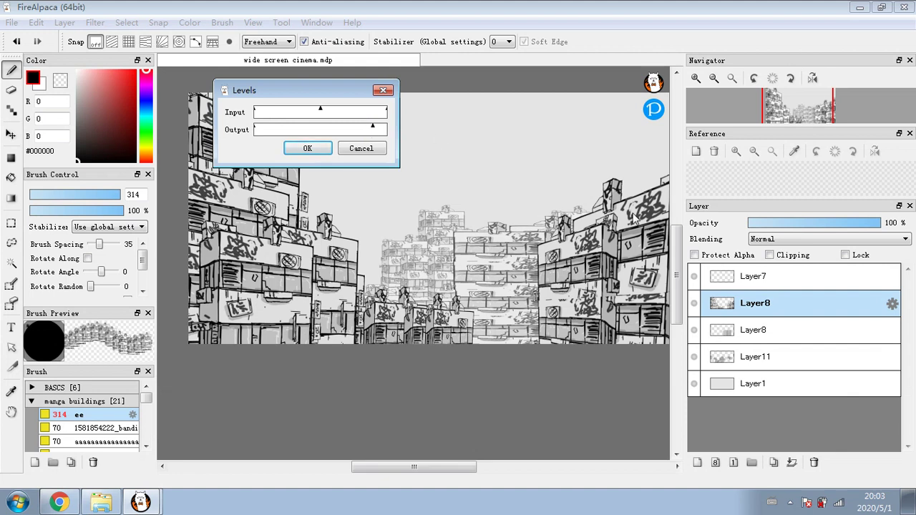
click(320, 151)
Merge the foreground buildings' Layer8 into the middle block's Layer8 below it
click(797, 351)
click(798, 329)
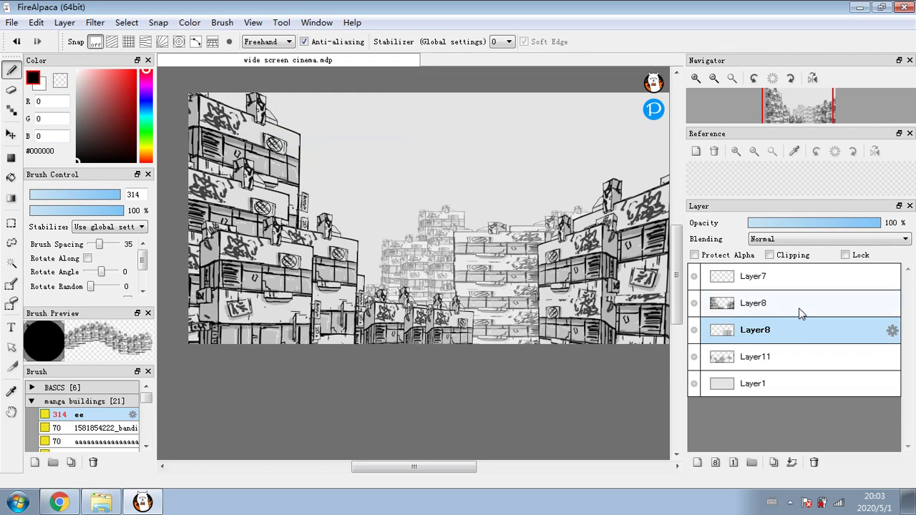
click(799, 309)
click(791, 463)
Restore Layer11 to 100 % opacity and fade it with Levels, raising output black to about a third and slightly lowering output white
click(793, 339)
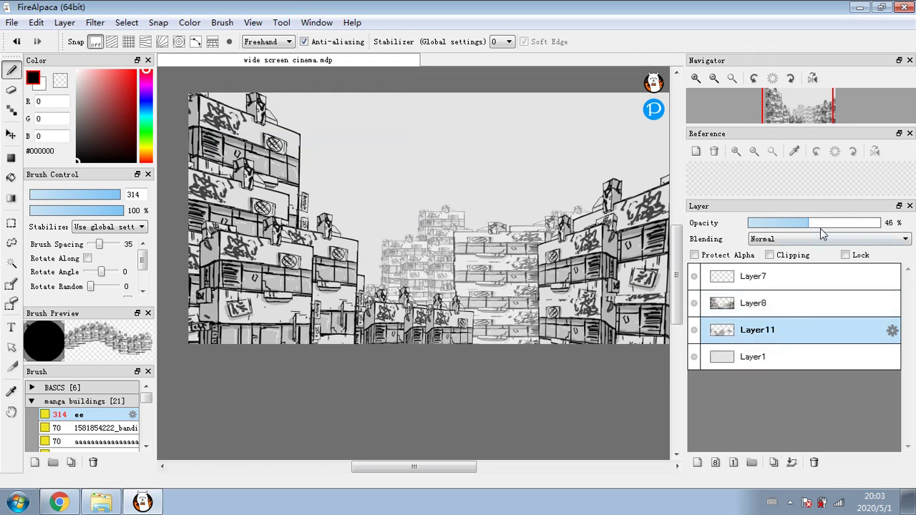
click(95, 23)
click(129, 80)
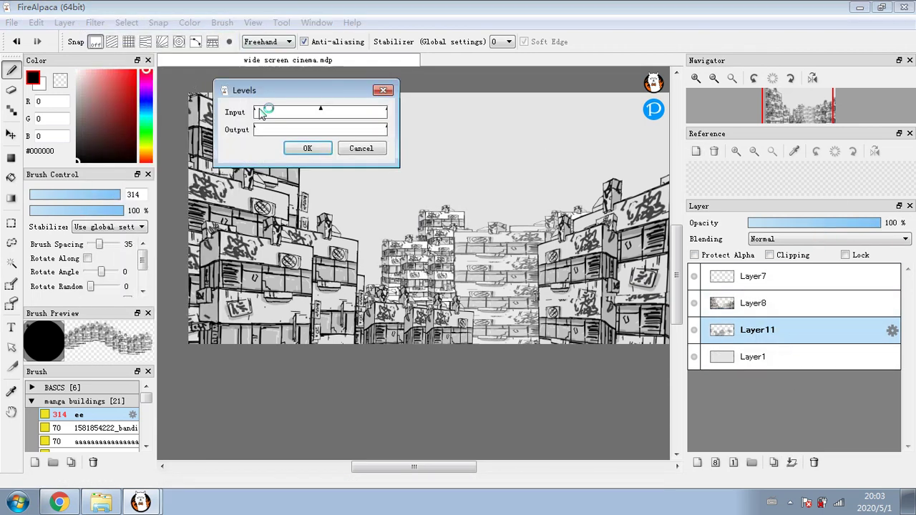
click(298, 128)
click(373, 128)
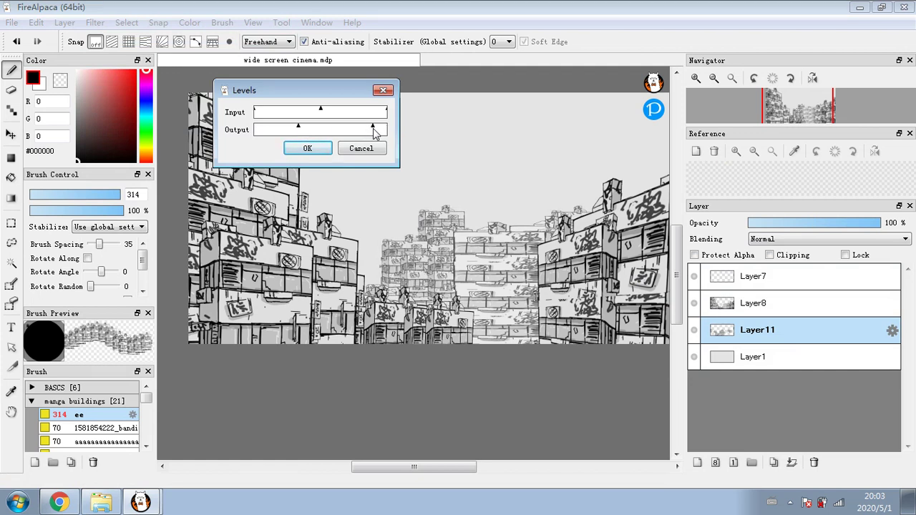
drag(373, 128, 379, 128)
click(307, 148)
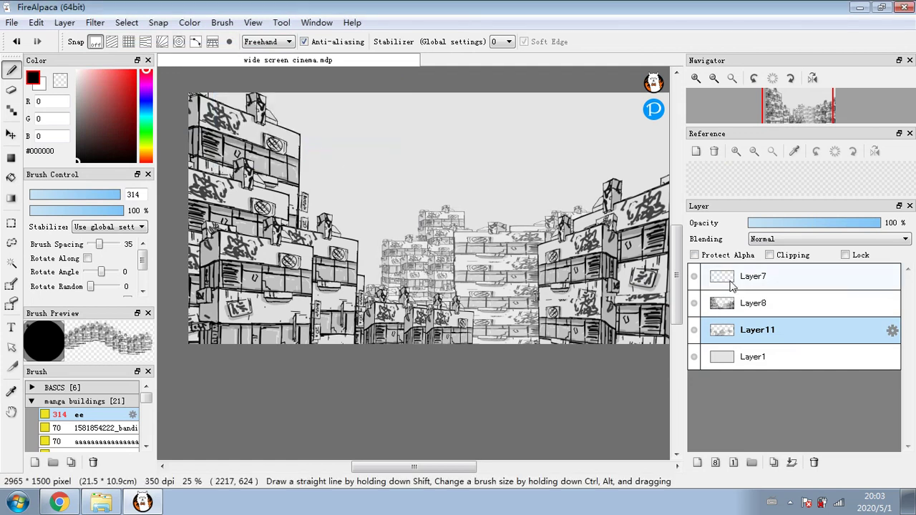
click(770, 363)
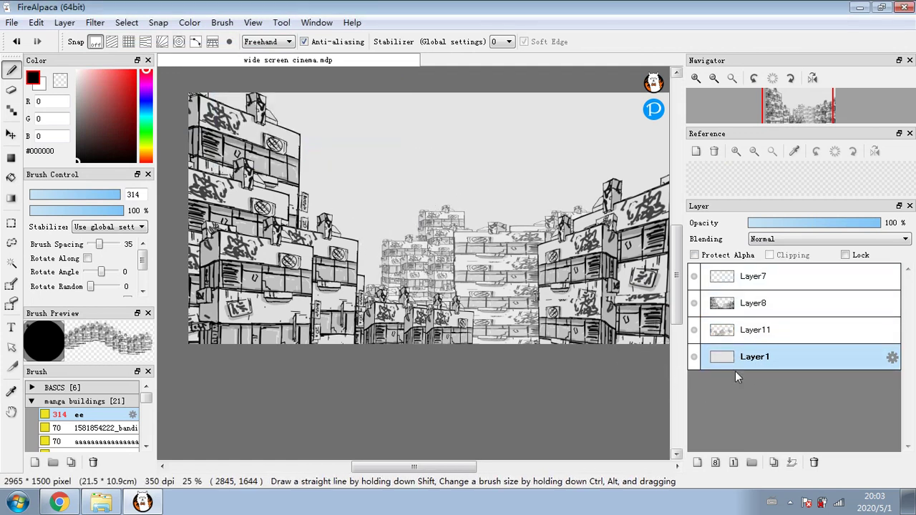
click(63, 404)
scroll(100, 430, down, 1)
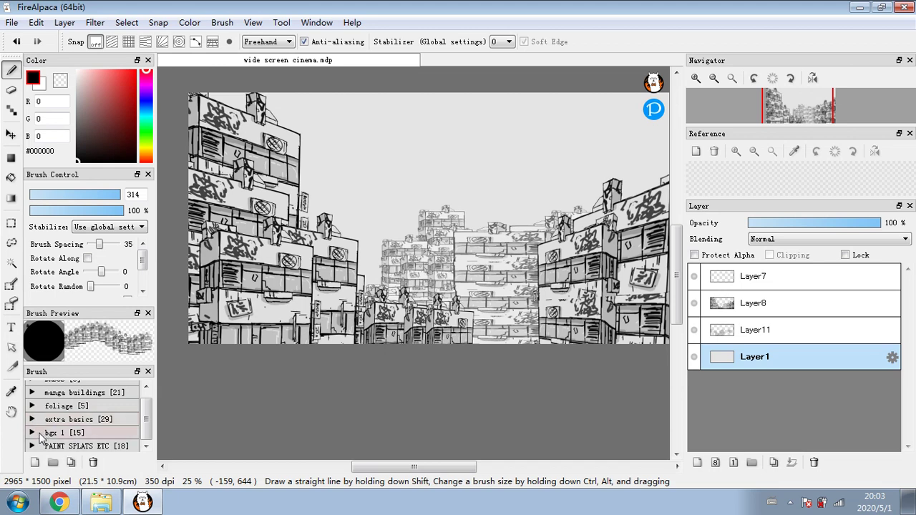
click(35, 444)
scroll(105, 436, down, 2)
click(104, 429)
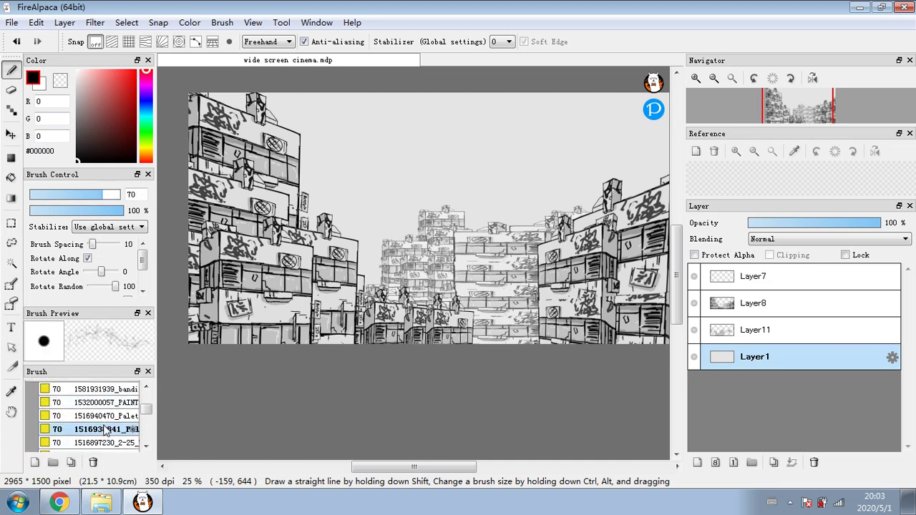
scroll(113, 432, down, 3)
click(114, 431)
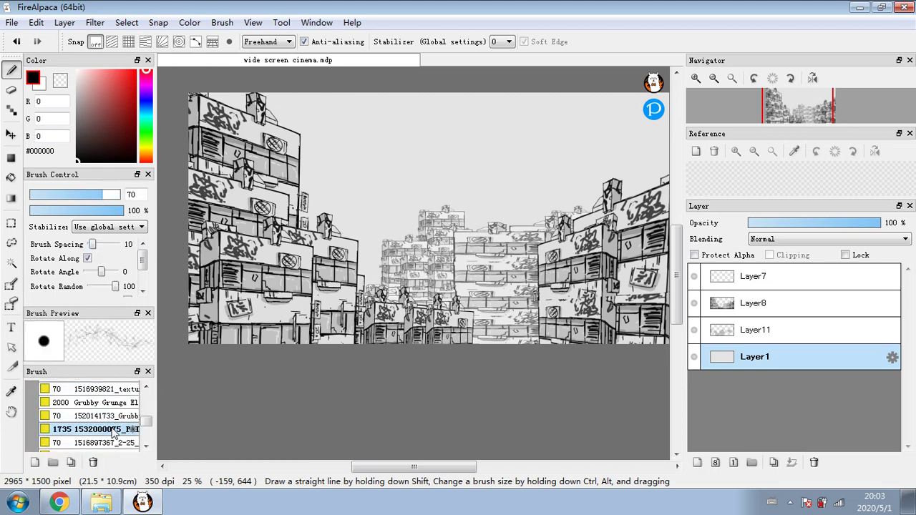
drag(100, 193, 236, 189)
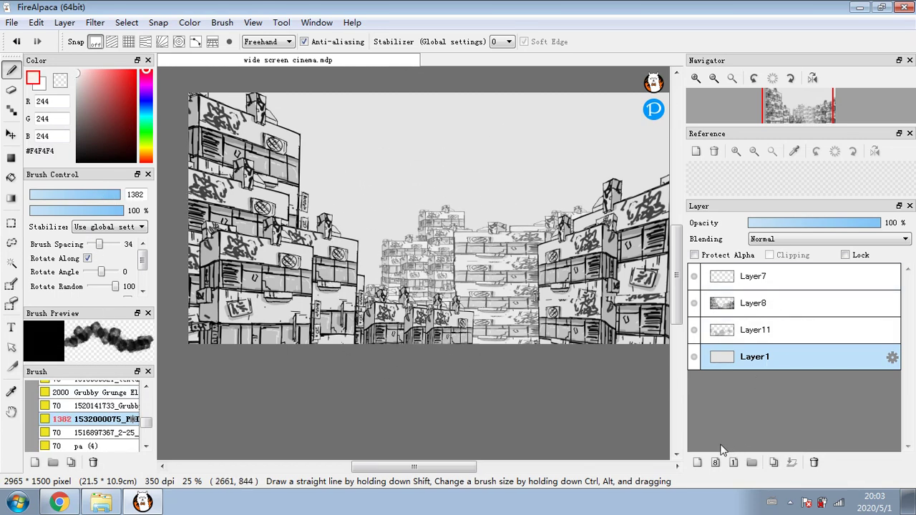
Add a new layer above Layer1, paint a splattered cloud texture across the sky, and set the layer's opacity to 9 %
click(697, 462)
click(798, 223)
mouse_move(493, 136)
mouse_down()
mouse_move(428, 216)
mouse_move(275, 186)
mouse_move(634, 216)
mouse_move(379, 186)
mouse_move(325, 171)
mouse_move(649, 196)
mouse_up()
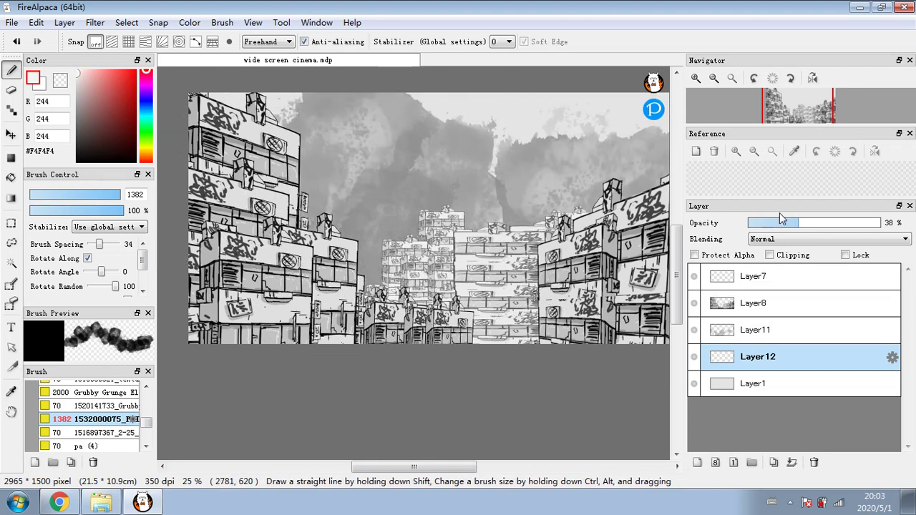
click(785, 223)
click(760, 228)
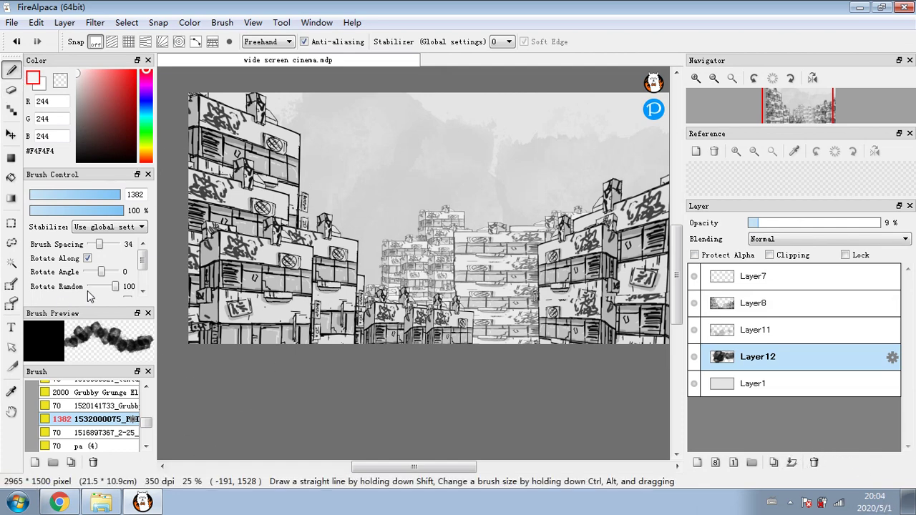
Enable Apply Foreground Color, paint light clouds over the sky with the brush reduced to 427, and set Layer12's opacity to 18 %
drag(139, 263, 128, 277)
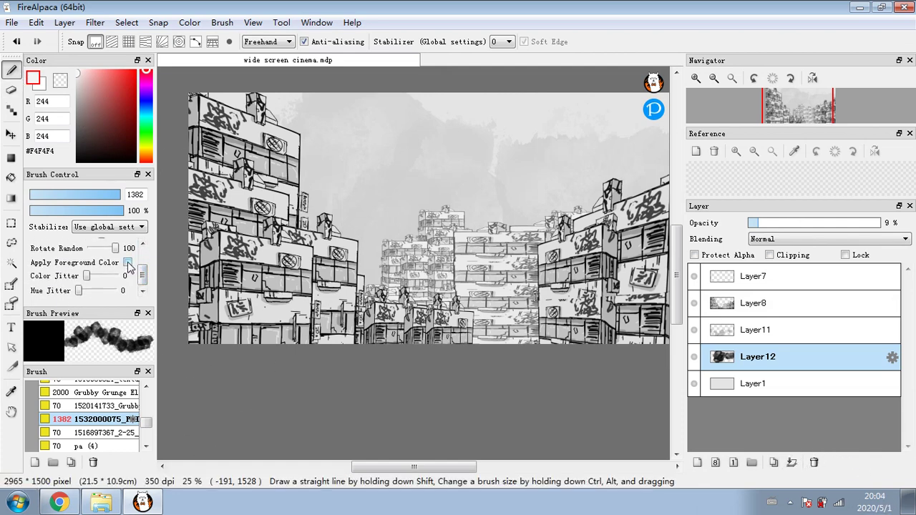
click(127, 263)
mouse_move(366, 173)
mouse_down()
mouse_move(331, 250)
mouse_move(629, 207)
mouse_up()
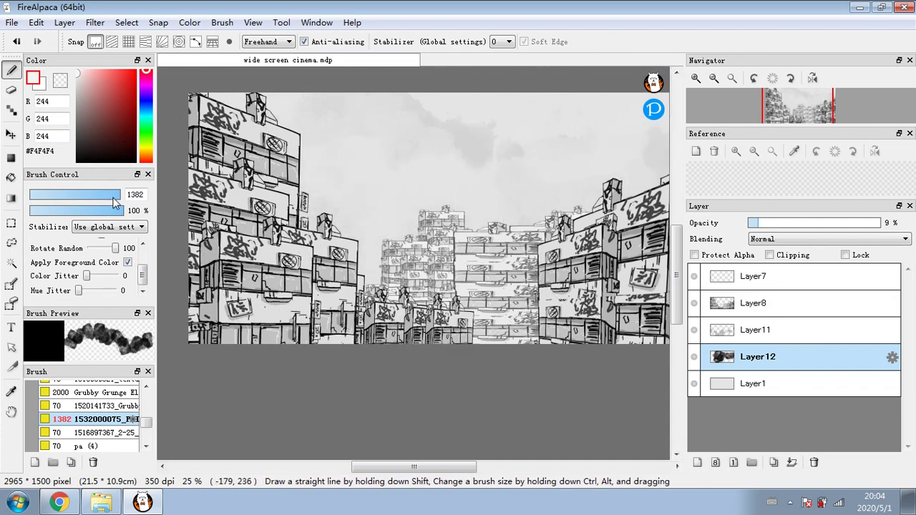
drag(113, 198, 163, 194)
click(771, 224)
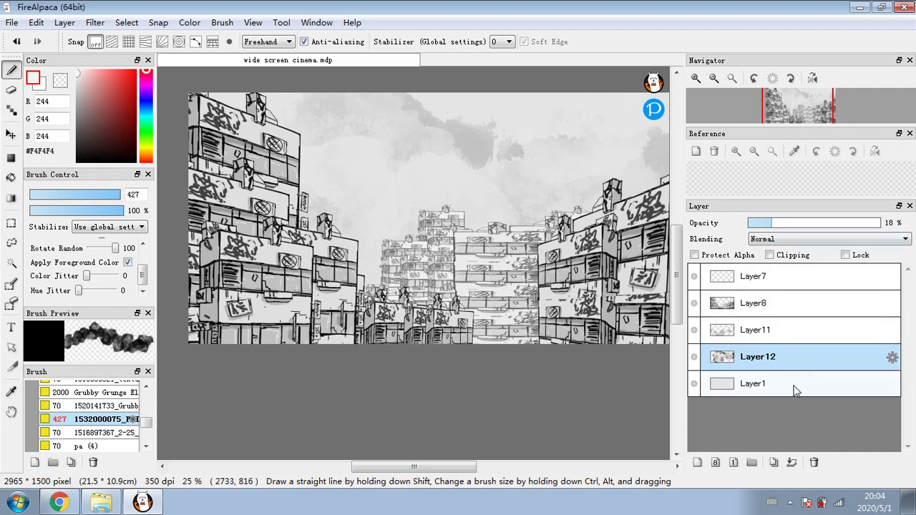
Merge the cloud layer Layer12 into Layer1 and accept the Levels filter on it
click(791, 462)
click(95, 23)
click(98, 41)
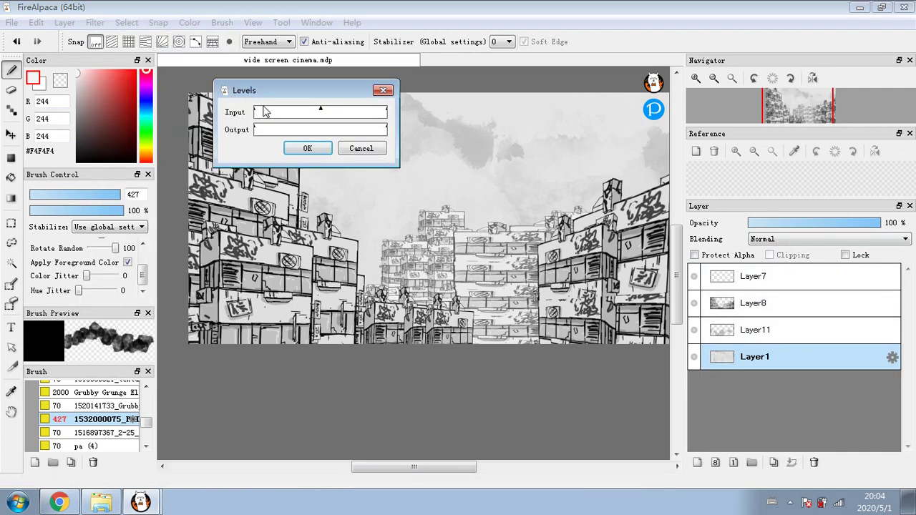
click(306, 149)
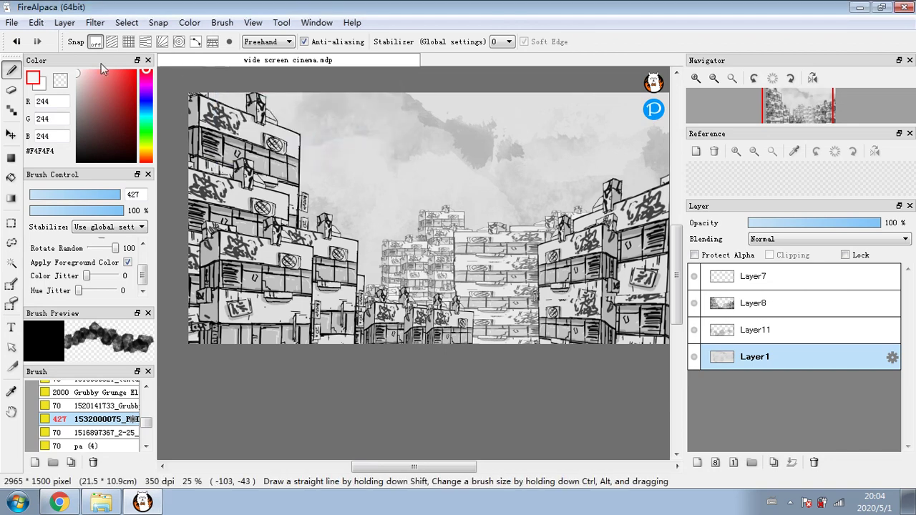
Soften the sky on Layer1 with a Gaussian Blur of 6.08
click(94, 23)
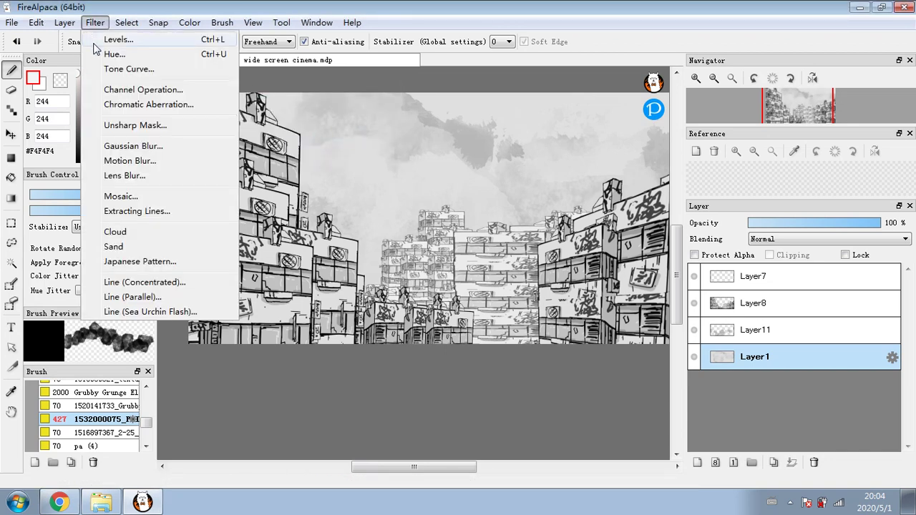
click(133, 146)
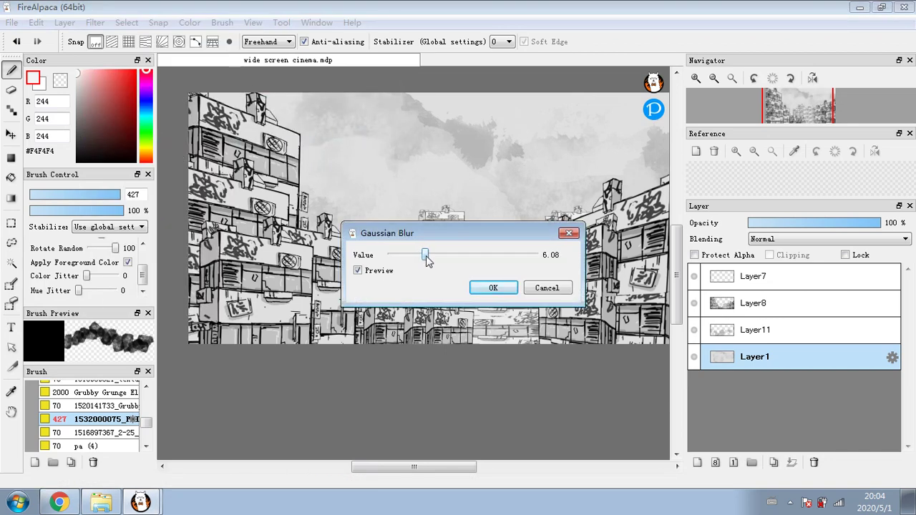
click(493, 288)
Lower the distant buildings' Layer11 to 78 % opacity and merge it into Layer1
click(769, 308)
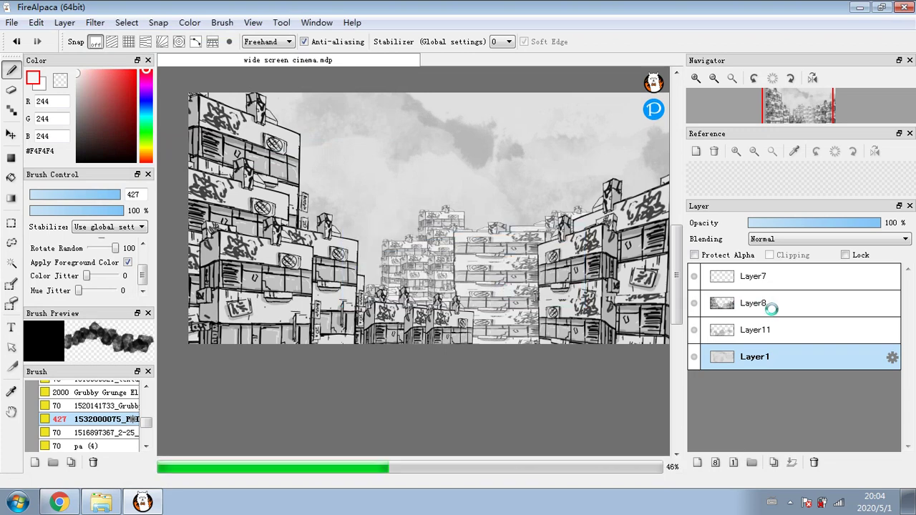
click(767, 337)
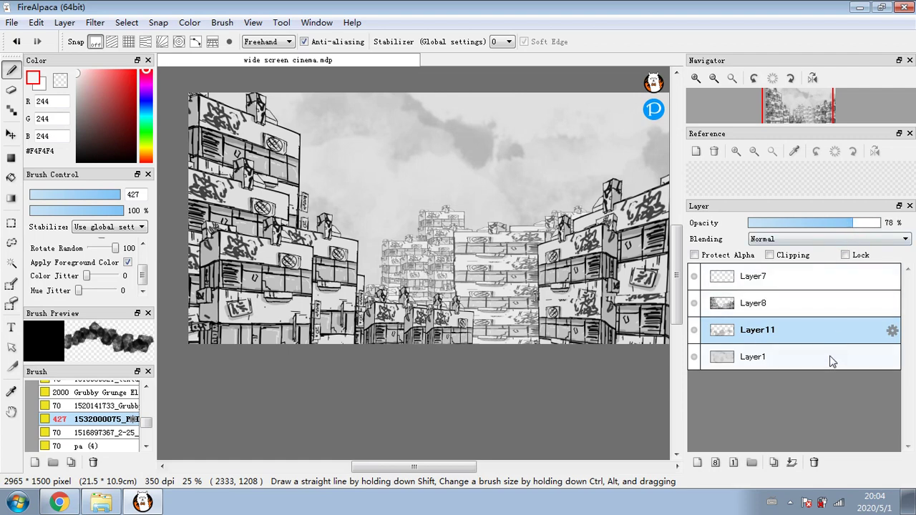
click(791, 461)
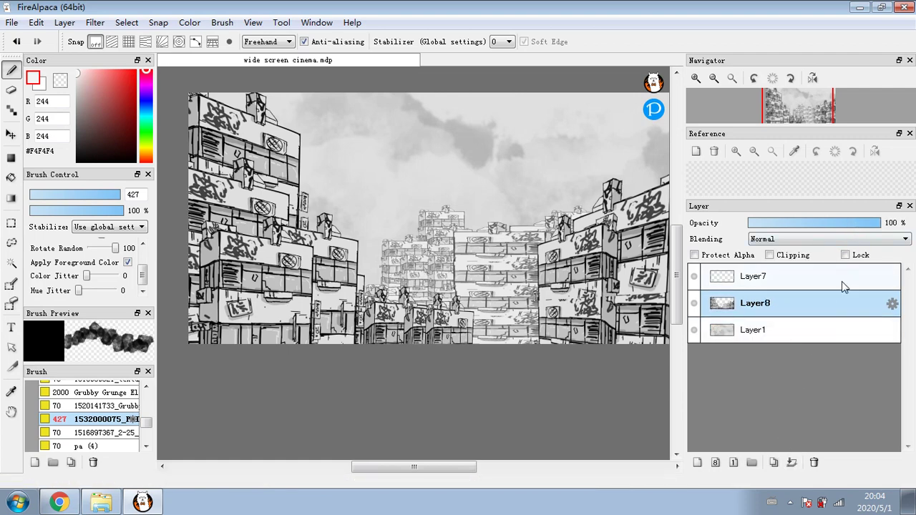
Raise Layer8's output black slightly with Levels and merge the layer into Layer1
click(94, 22)
click(118, 41)
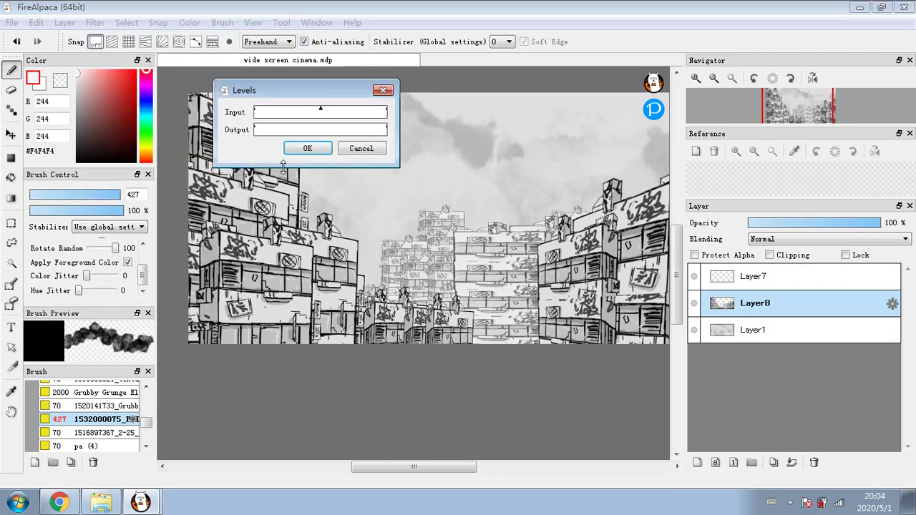
mouse_move(256, 131)
mouse_down()
mouse_move(286, 128)
mouse_move(262, 132)
mouse_up()
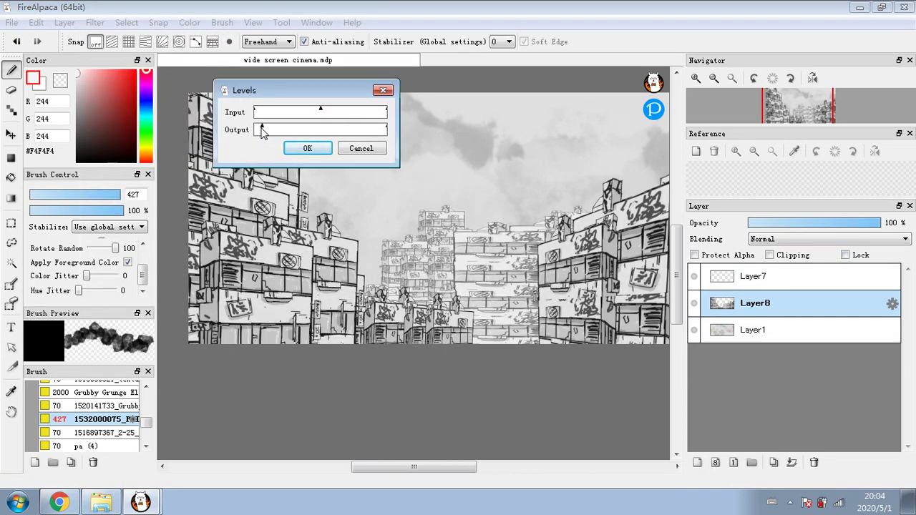
click(308, 149)
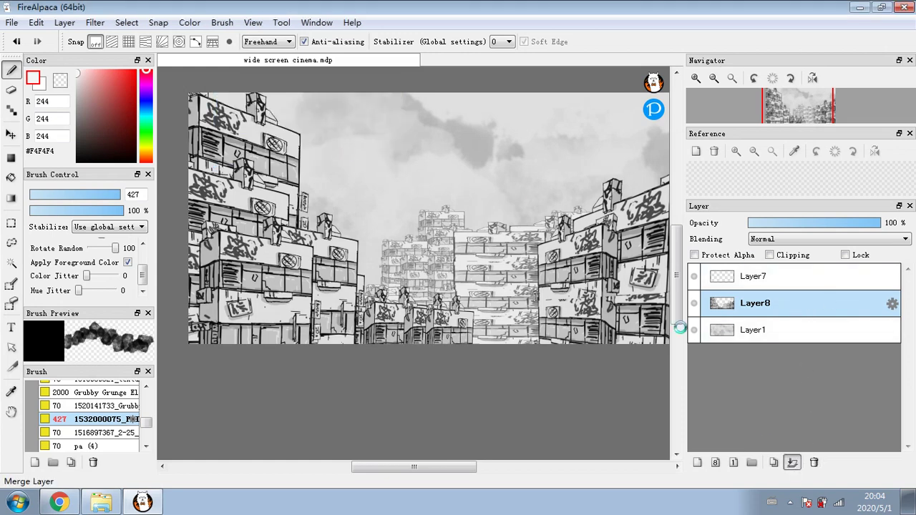
Mute the merged Layer1 with Levels by raising output black to about a tenth and slightly lowering output white
click(95, 22)
click(126, 42)
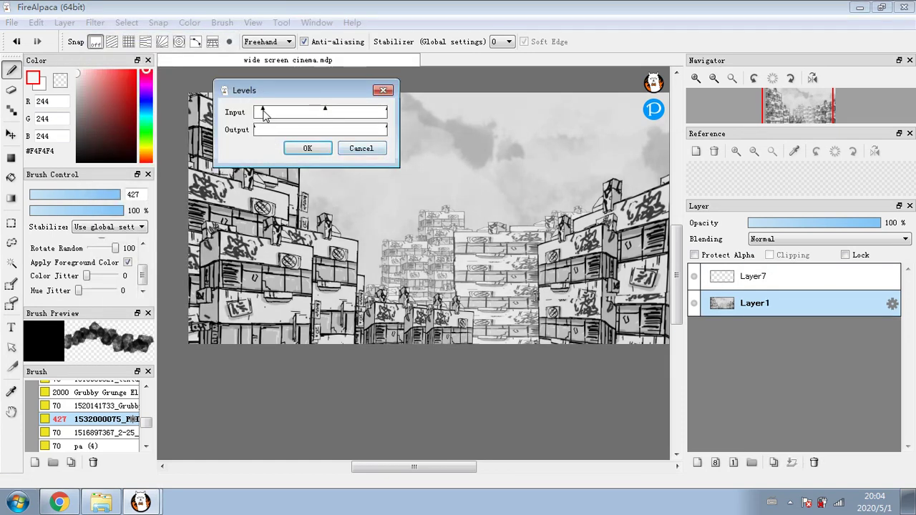
mouse_move(264, 111)
mouse_down()
mouse_move(295, 115)
mouse_move(254, 110)
mouse_move(274, 133)
mouse_up()
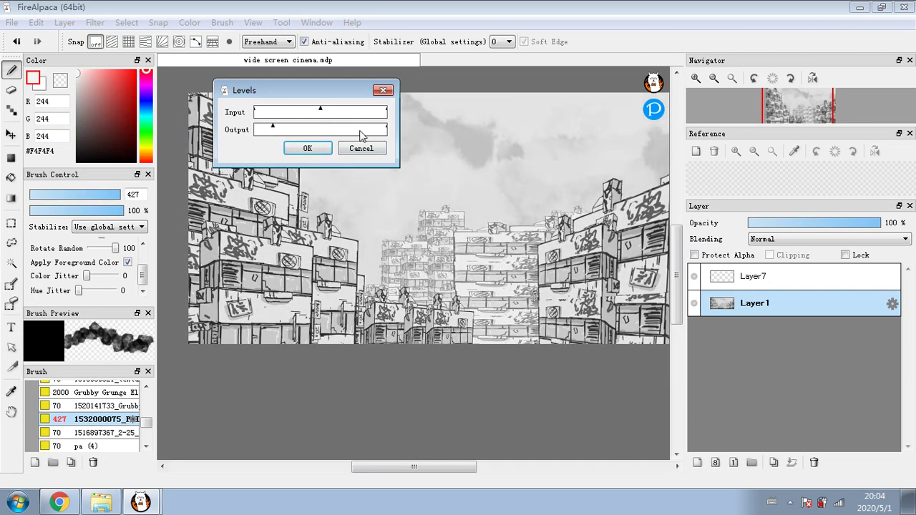
mouse_move(361, 136)
mouse_down()
mouse_move(351, 130)
mouse_move(359, 133)
mouse_up()
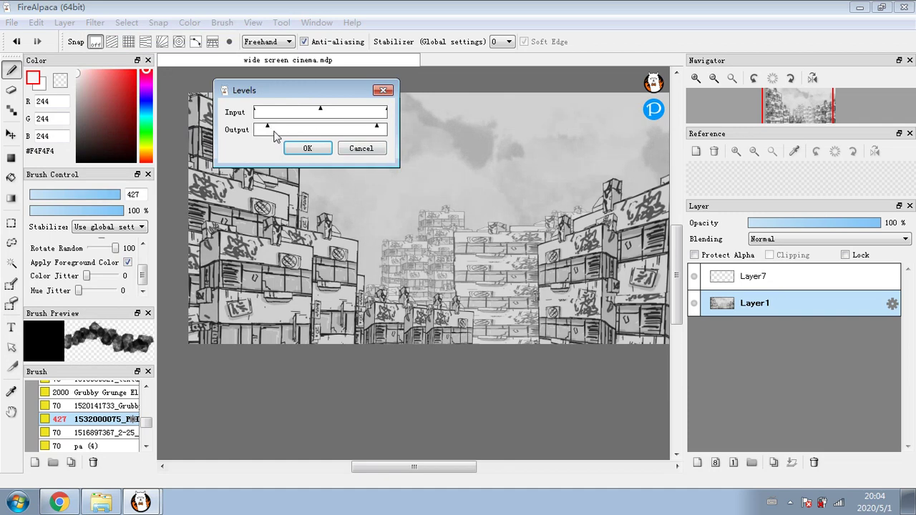
click(304, 148)
Delete the empty Layer7
click(744, 280)
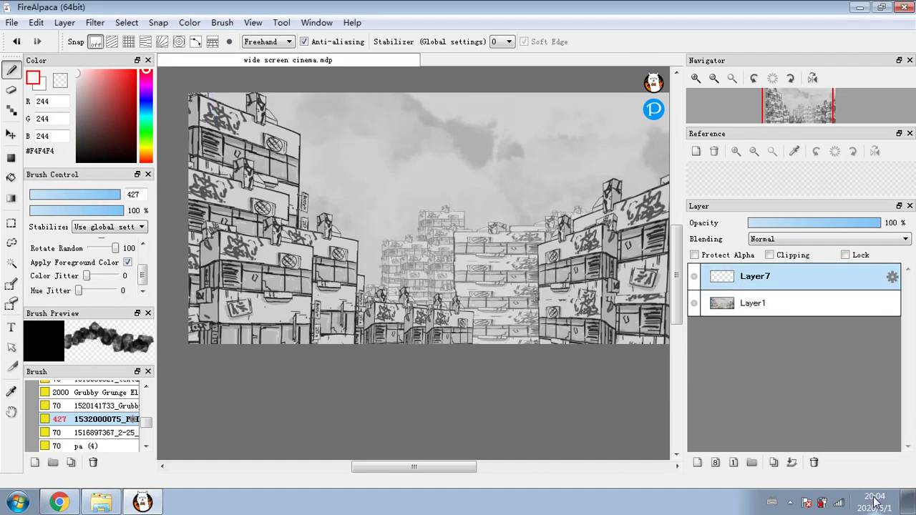
click(813, 463)
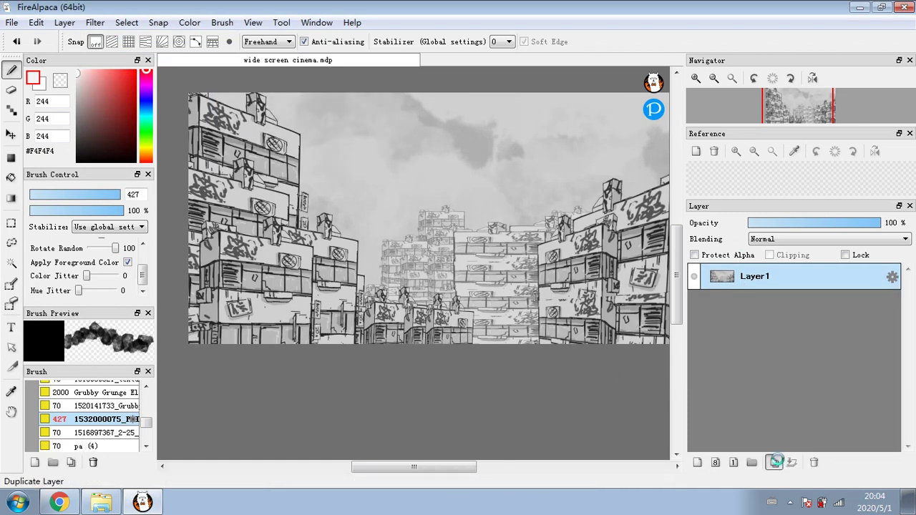
Duplicate Layer1 and darken the copy with a Tone Curve pulled down below the middle
click(774, 462)
click(98, 23)
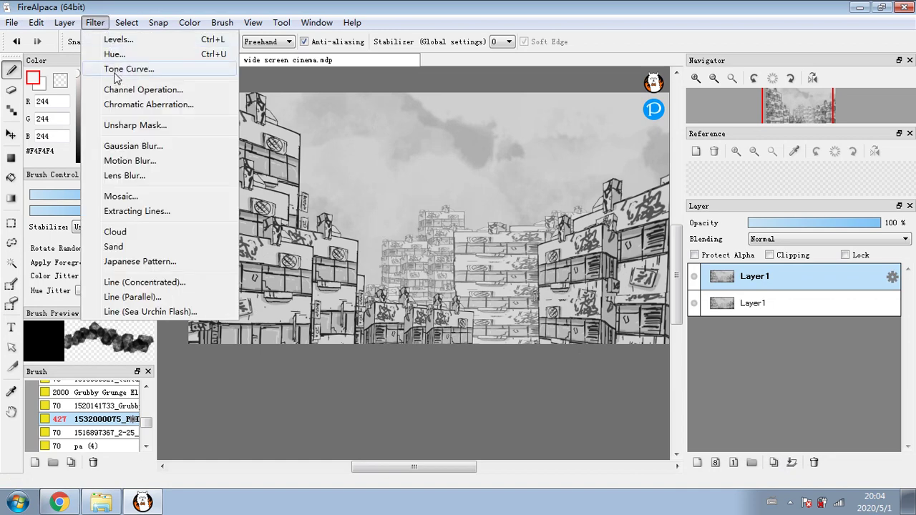
click(115, 74)
drag(439, 260, 472, 272)
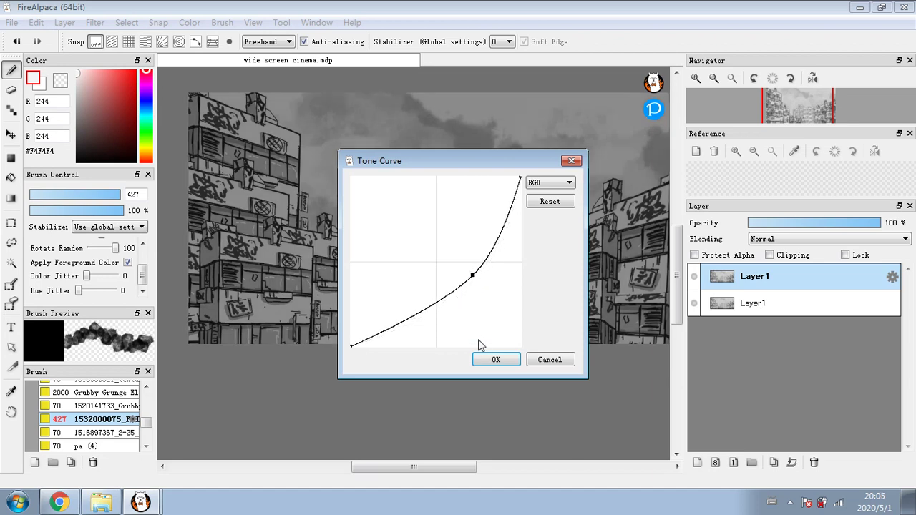
click(480, 360)
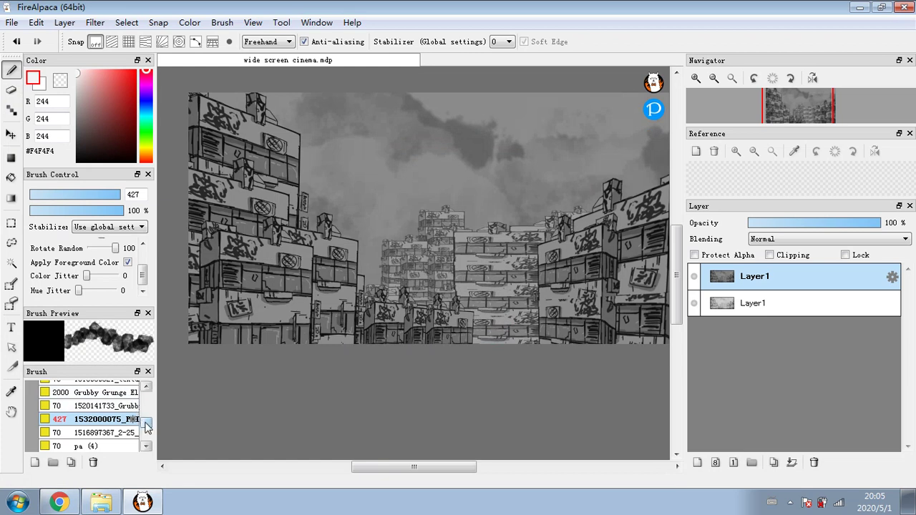
Set up the AirBrush from the BASCS brush group with transparent colour and a size of about 985
scroll(147, 426, up, 10)
click(30, 425)
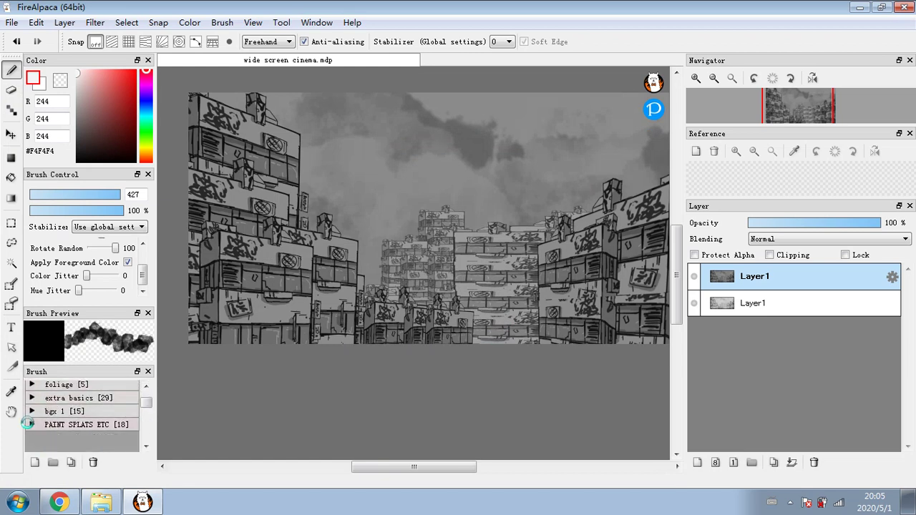
scroll(150, 401, up, 1)
scroll(150, 401, up, 1)
click(32, 401)
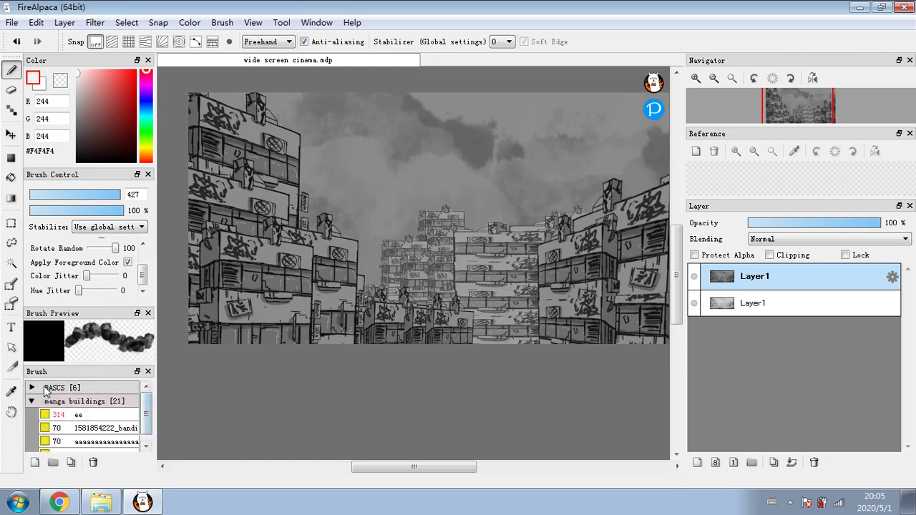
click(45, 387)
click(36, 389)
click(35, 401)
click(49, 388)
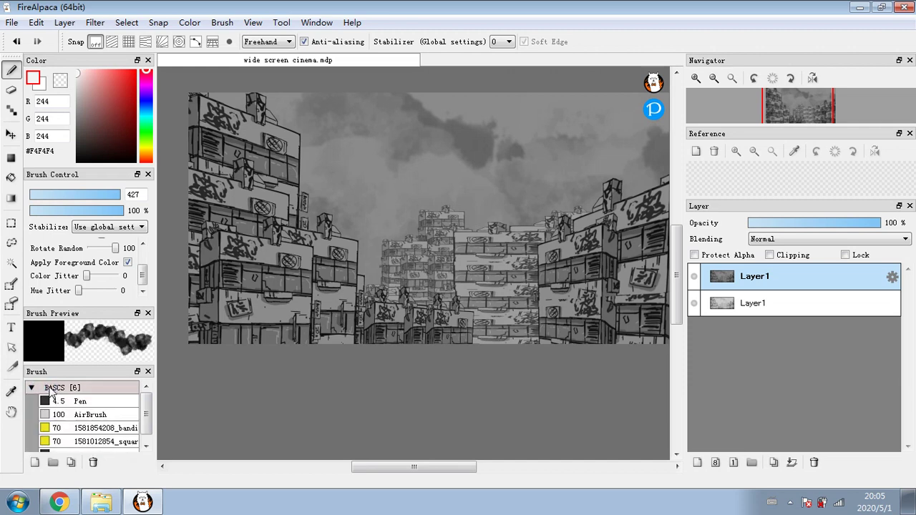
scroll(102, 409, down, 2)
click(101, 424)
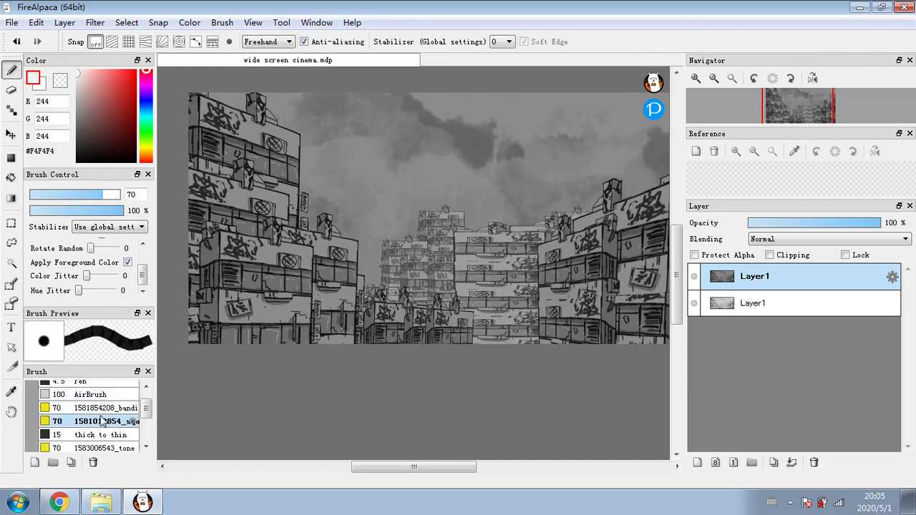
click(102, 395)
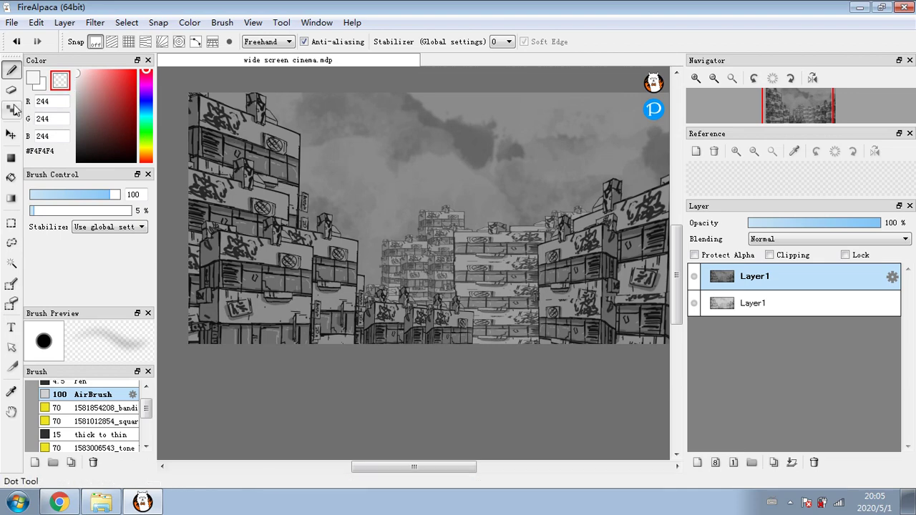
drag(105, 196, 123, 195)
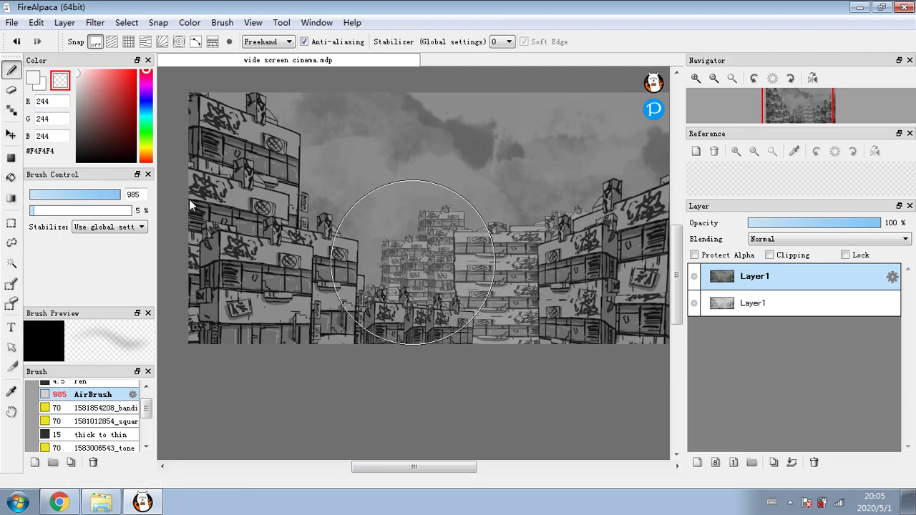
Erase the dark copy over the sky and buildings with the airbrush at 29 %, leaving shaded corners, and merge it into Layer1
mouse_move(393, 149)
mouse_down()
mouse_move(289, 163)
mouse_move(322, 214)
mouse_move(512, 271)
mouse_move(562, 176)
mouse_move(261, 255)
mouse_move(375, 159)
mouse_move(319, 81)
mouse_move(462, 273)
mouse_move(334, 275)
mouse_move(300, 179)
mouse_move(487, 336)
mouse_move(594, 214)
mouse_move(563, 111)
mouse_move(429, 25)
mouse_move(386, 108)
mouse_move(580, 147)
mouse_move(317, 277)
mouse_move(282, 304)
mouse_move(447, 319)
mouse_move(608, 310)
mouse_move(295, 315)
mouse_move(215, 208)
mouse_move(605, 204)
mouse_move(401, 329)
mouse_move(396, 342)
mouse_move(597, 337)
mouse_move(409, 282)
mouse_move(461, 358)
mouse_move(501, 369)
mouse_up()
click(58, 210)
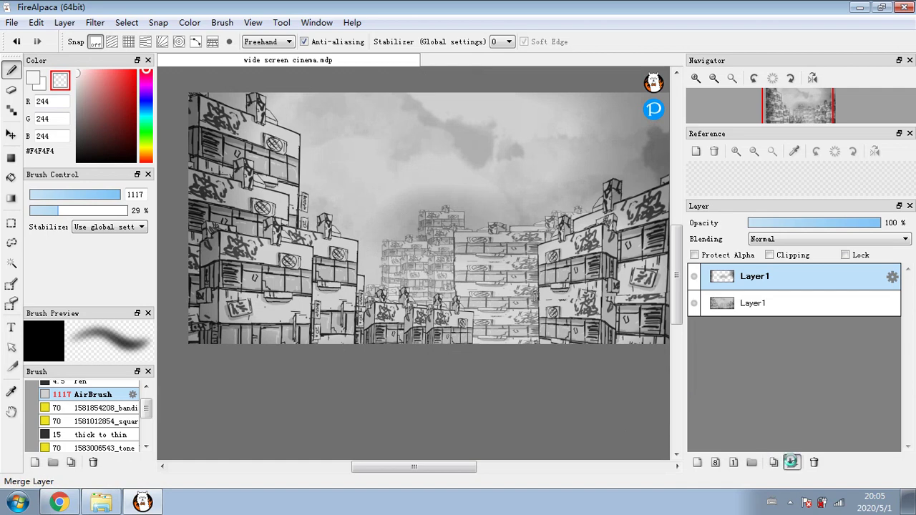
click(792, 462)
click(15, 42)
mouse_move(473, 207)
mouse_down()
mouse_move(453, 228)
mouse_move(489, 211)
mouse_move(605, 194)
mouse_move(631, 144)
mouse_up()
mouse_move(275, 193)
mouse_down()
mouse_move(234, 193)
mouse_move(225, 267)
mouse_up()
click(792, 463)
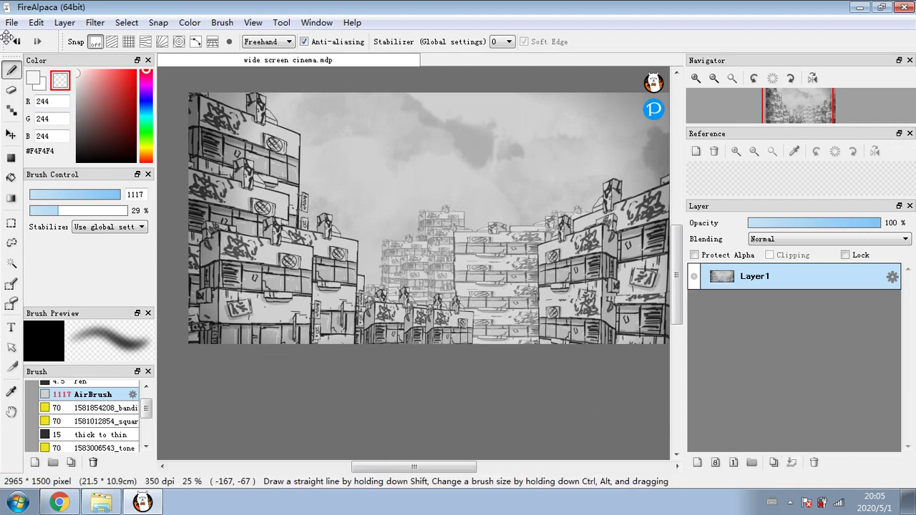
Strengthen the merged Layer1's contrast with Levels by raising input black to about 15 % and nudging the midtone
click(95, 23)
click(104, 40)
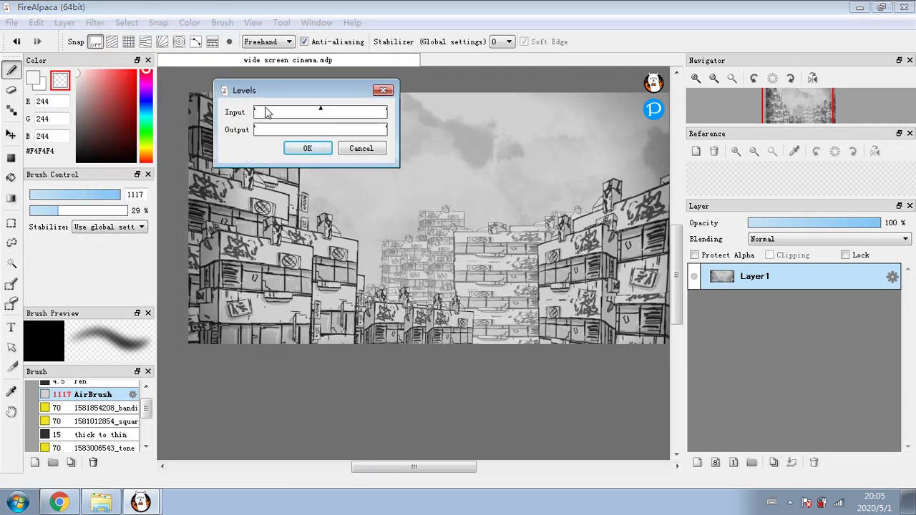
drag(266, 112, 282, 122)
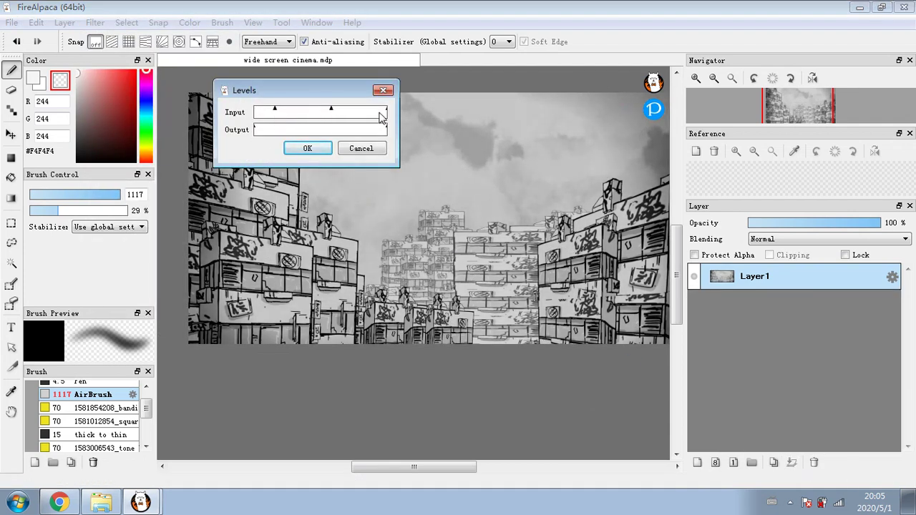
drag(382, 117, 395, 115)
mouse_move(332, 108)
mouse_down()
mouse_move(319, 107)
mouse_move(336, 105)
mouse_up()
click(308, 149)
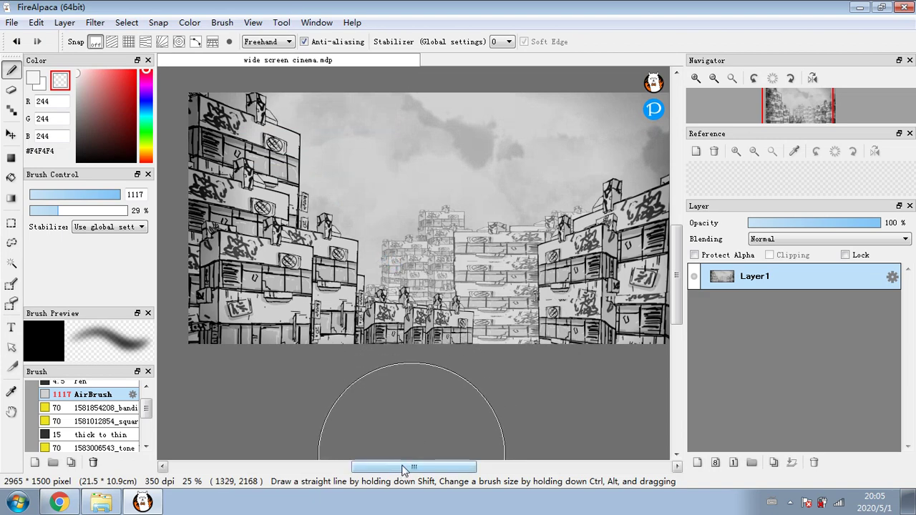
Save the artwork to the desktop as a transparent PNG named JSDSRH and close the program
drag(403, 467, 409, 465)
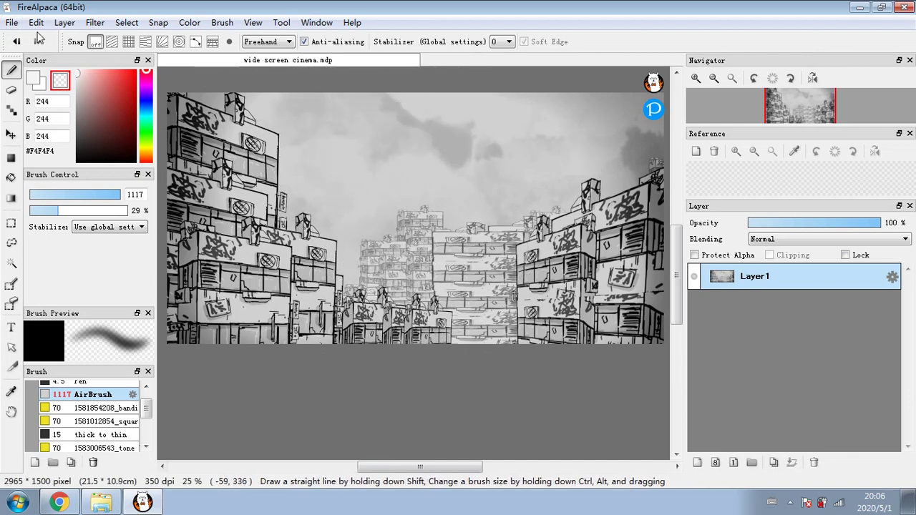
click(11, 23)
click(29, 141)
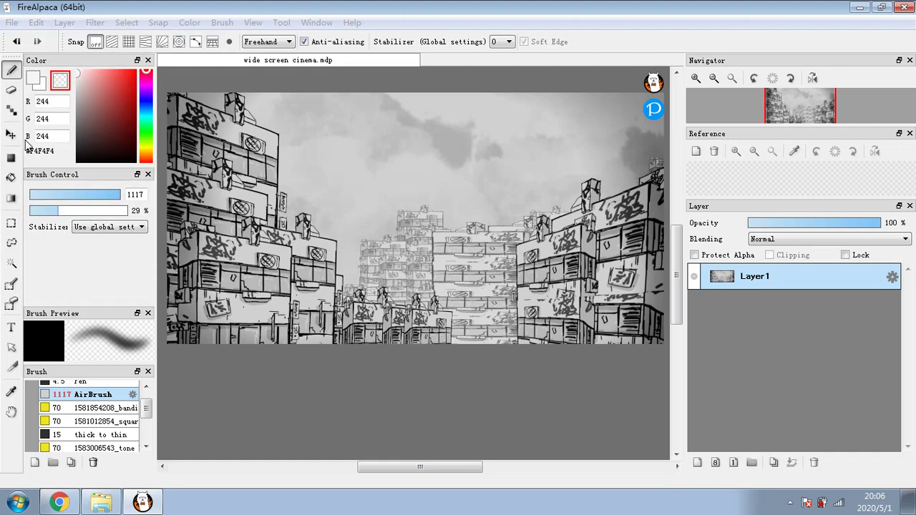
click(119, 434)
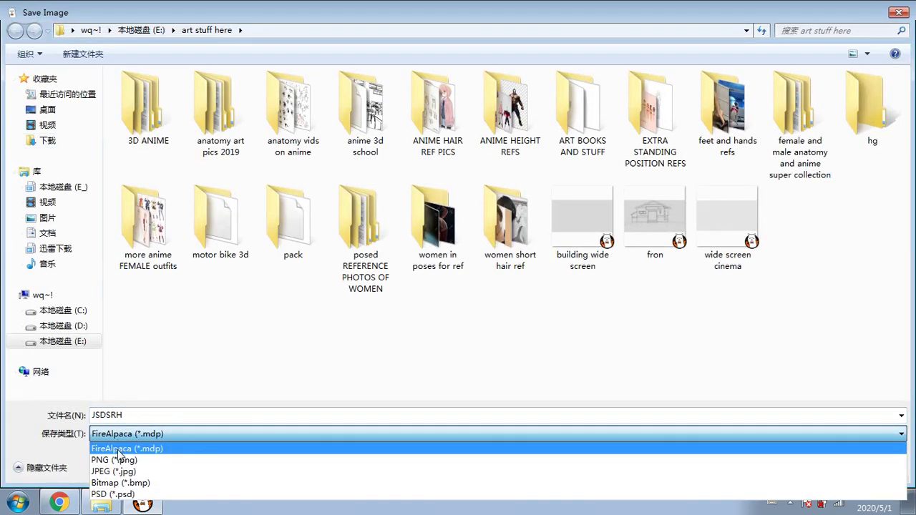
click(119, 452)
click(66, 109)
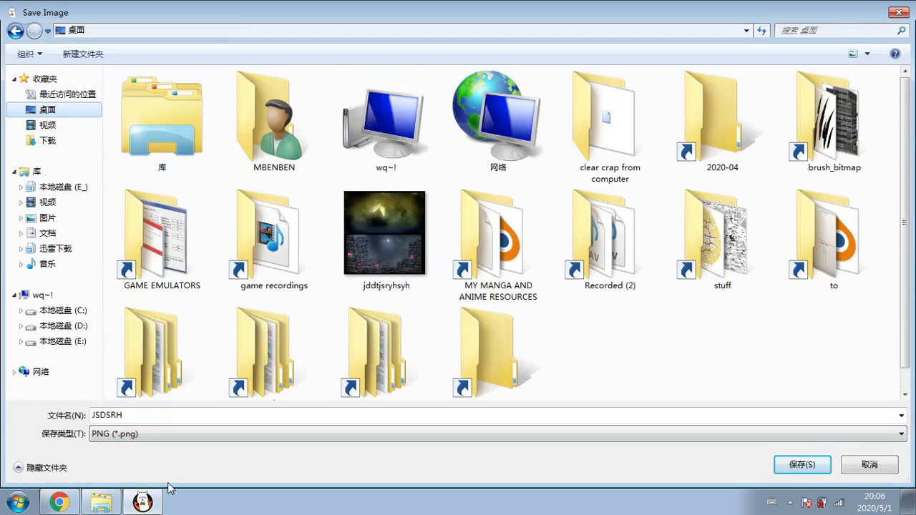
click(802, 466)
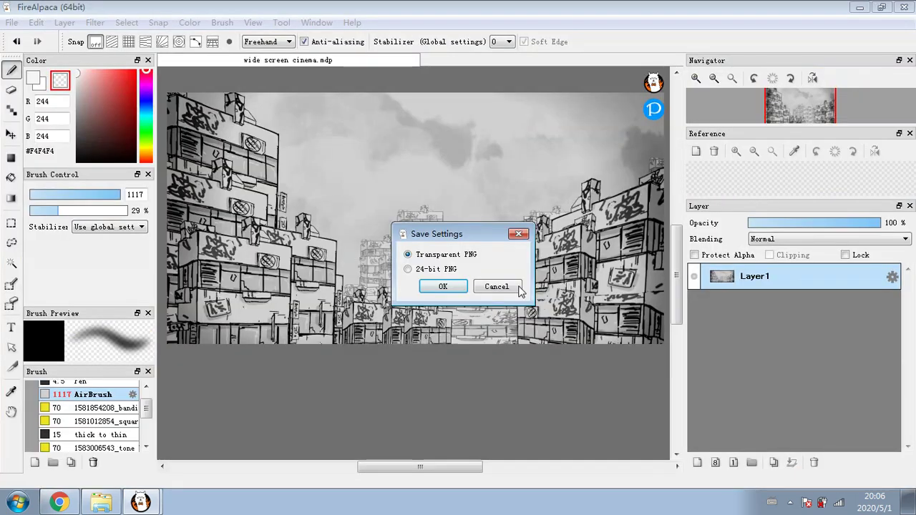
click(445, 287)
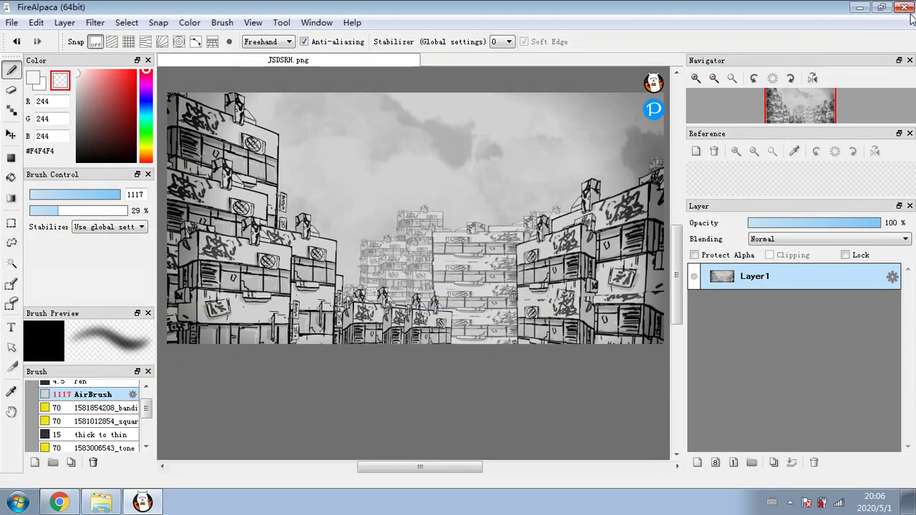
click(905, 7)
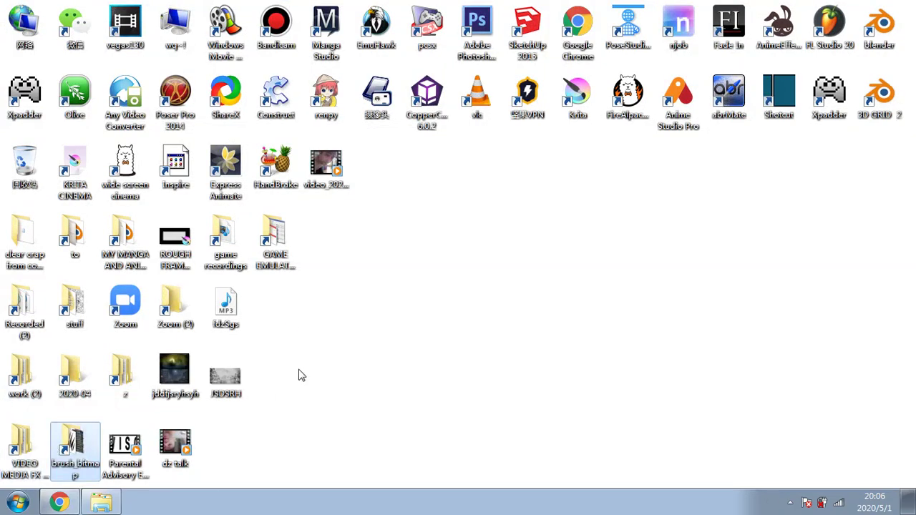
View the night city panel in the desktop image jddtjsryhsyh and close the picture
double_click(174, 370)
drag(510, 348, 437, 128)
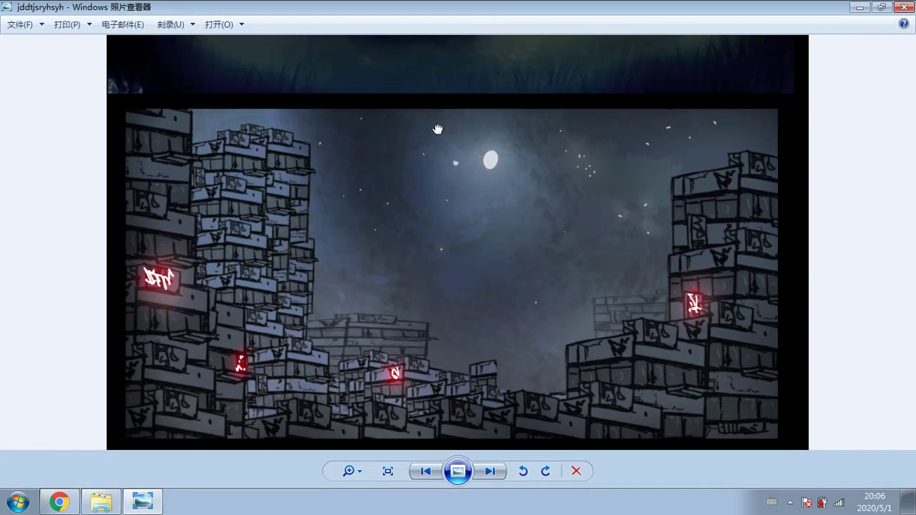
click(904, 8)
Examine the exported JSDSRH image full screen and up close around the distant buildings, and close it
double_click(236, 383)
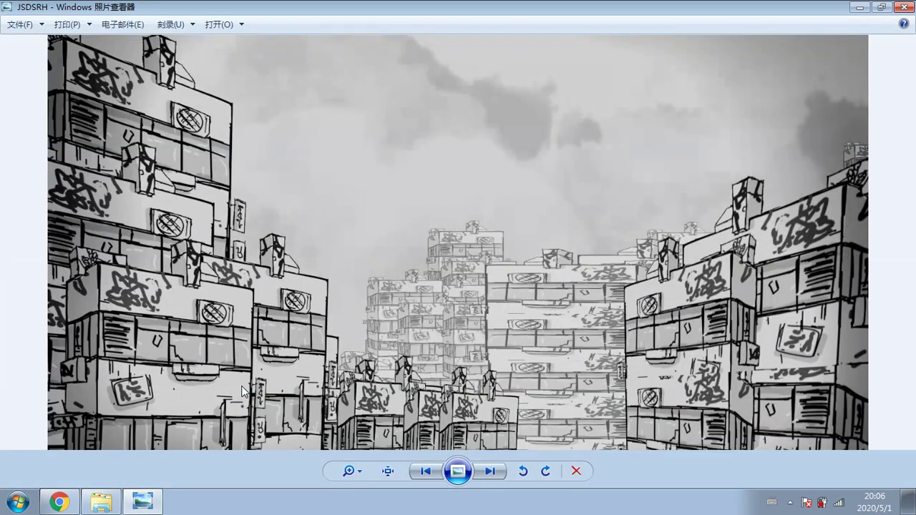
click(458, 471)
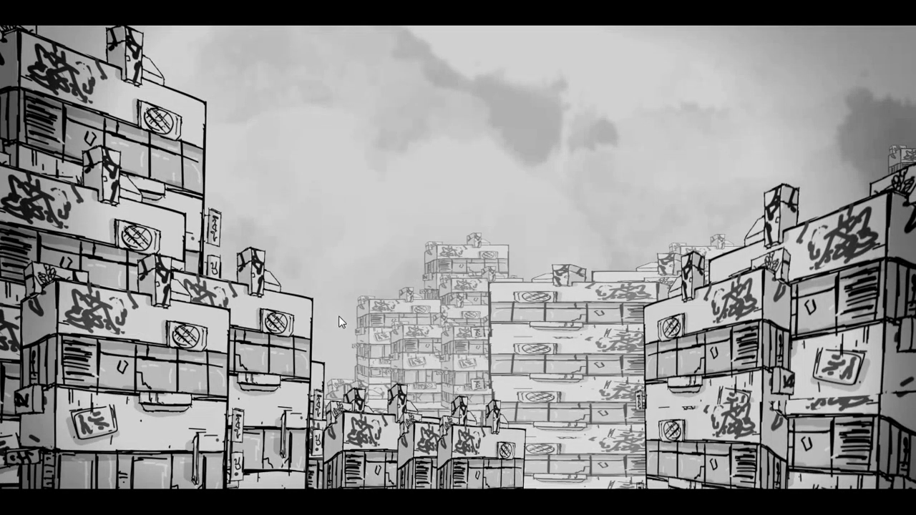
key(Escape)
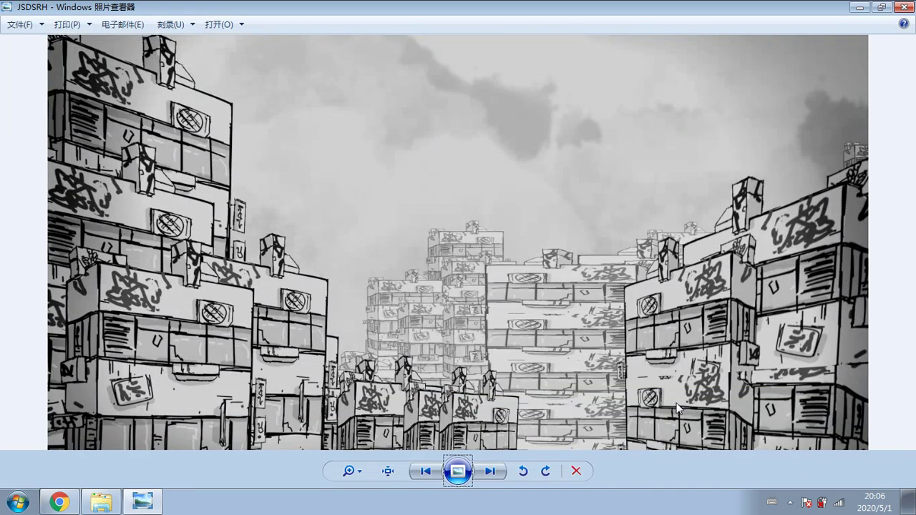
scroll(676, 408, up, 3)
drag(215, 304, 595, 256)
drag(358, 297, 118, 335)
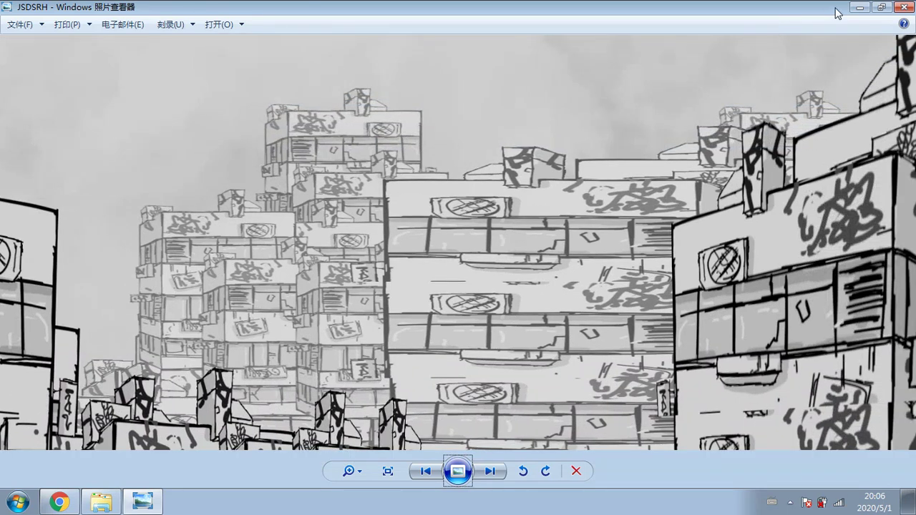
click(904, 5)
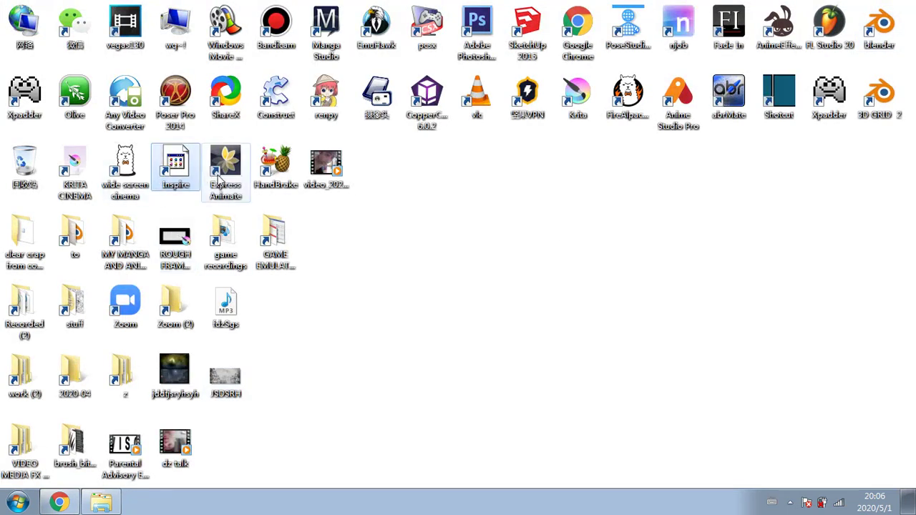
Reopen the wide screen cinema template from the desktop in FireAlpaca
click(265, 176)
double_click(125, 168)
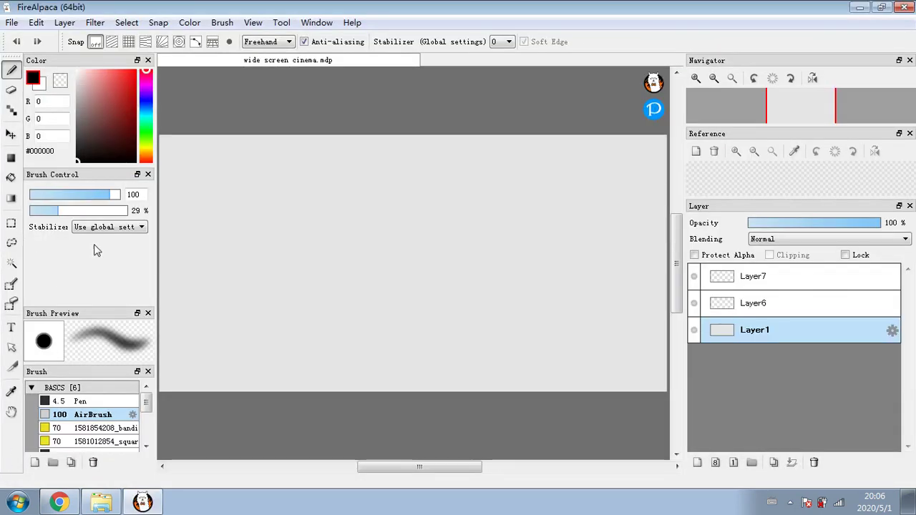
click(610, 67)
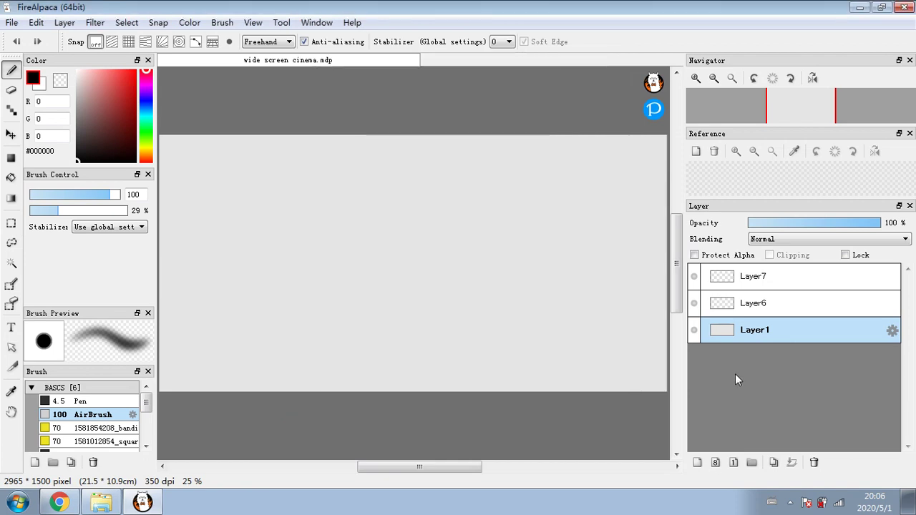
Draw a filled black upright rectangle about 400 by 990 px on Layer6, just left of the canvas centre
click(736, 309)
click(11, 159)
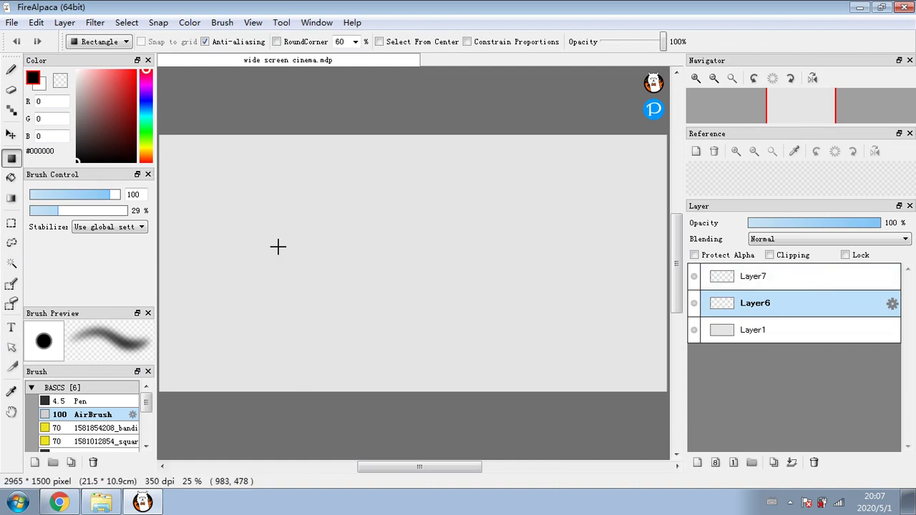
click(72, 402)
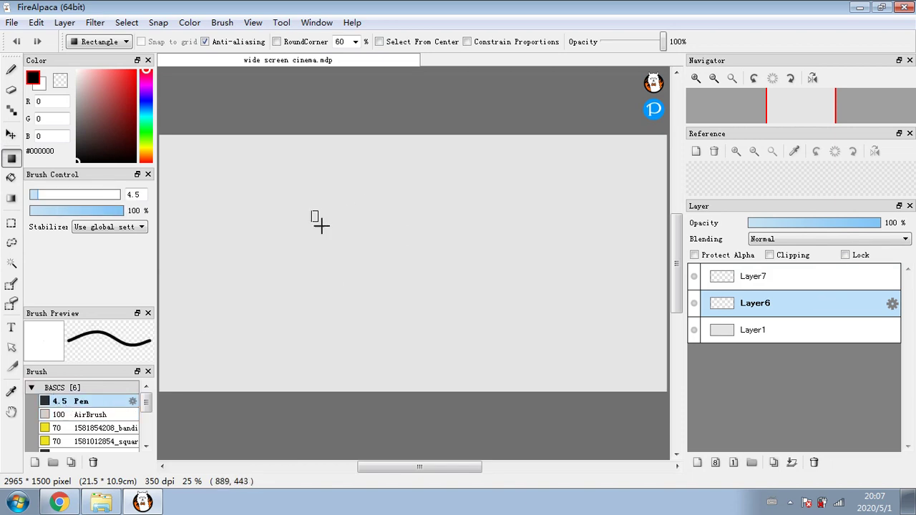
drag(320, 225, 381, 371)
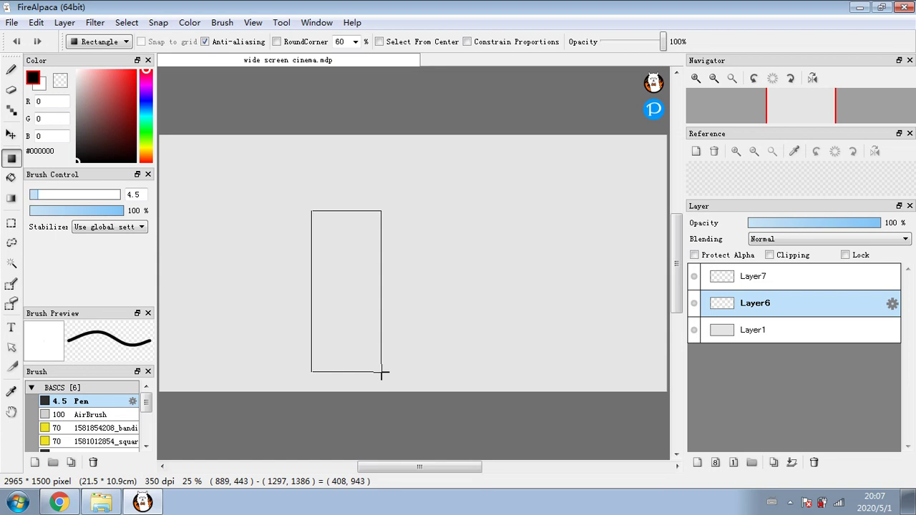
drag(381, 372, 385, 281)
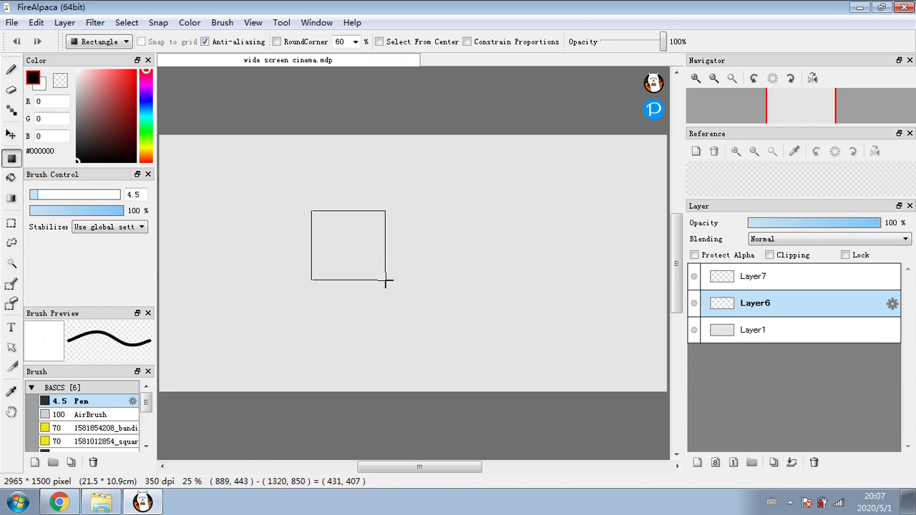
drag(385, 282, 373, 370)
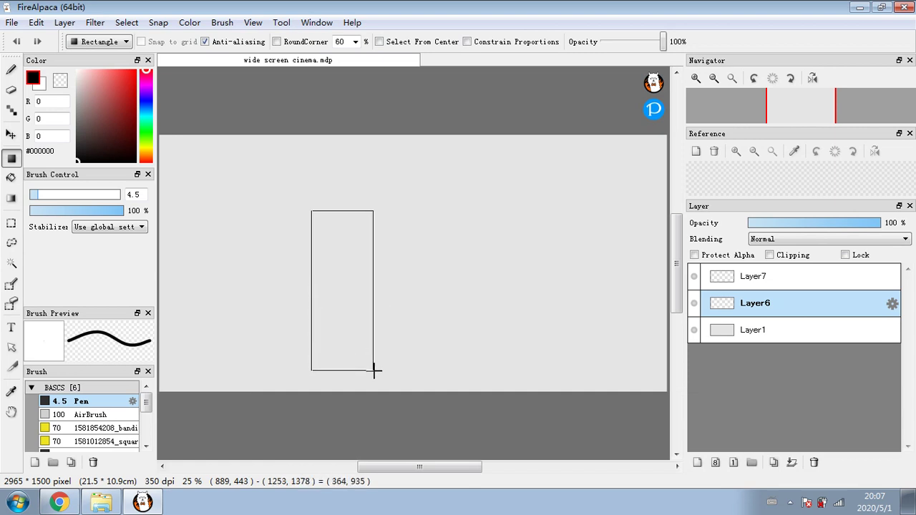
drag(373, 370, 380, 380)
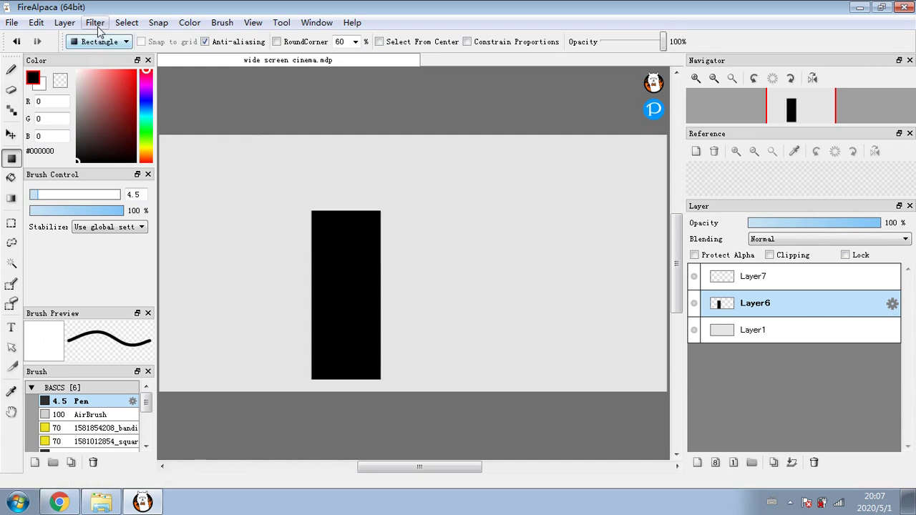
Undo the black rectangle and draw a filled white upright rectangle about 430 by 1065 px on Layer6
click(19, 42)
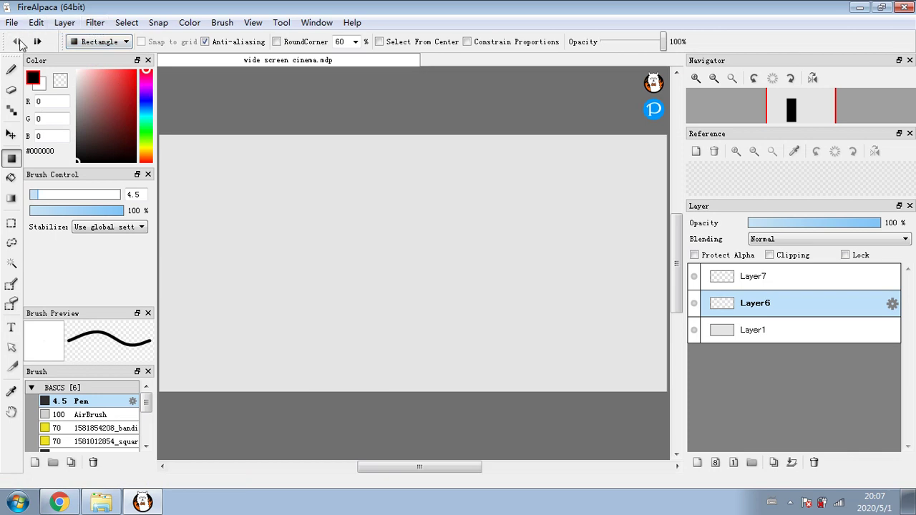
click(78, 71)
drag(286, 182, 360, 364)
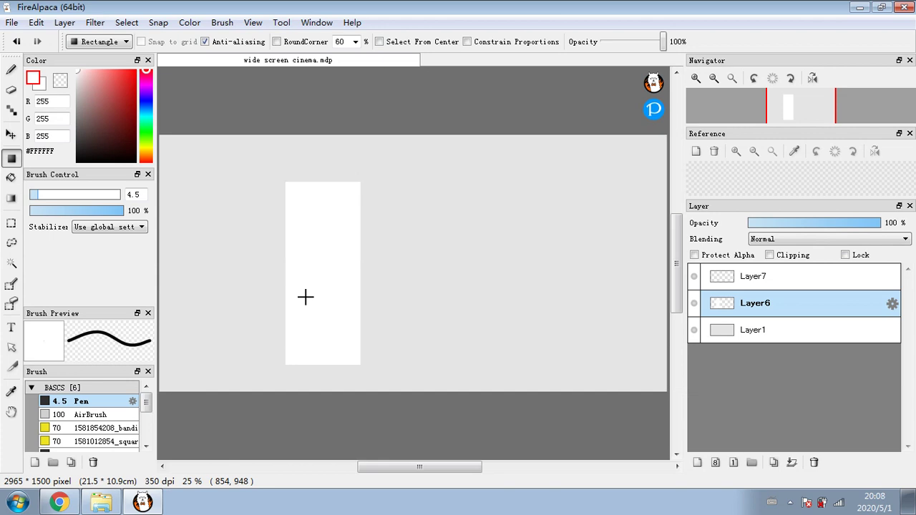
Set Layer7 to clip to Layer6 and prepare the Pen with black at size 3.4
click(781, 283)
click(769, 255)
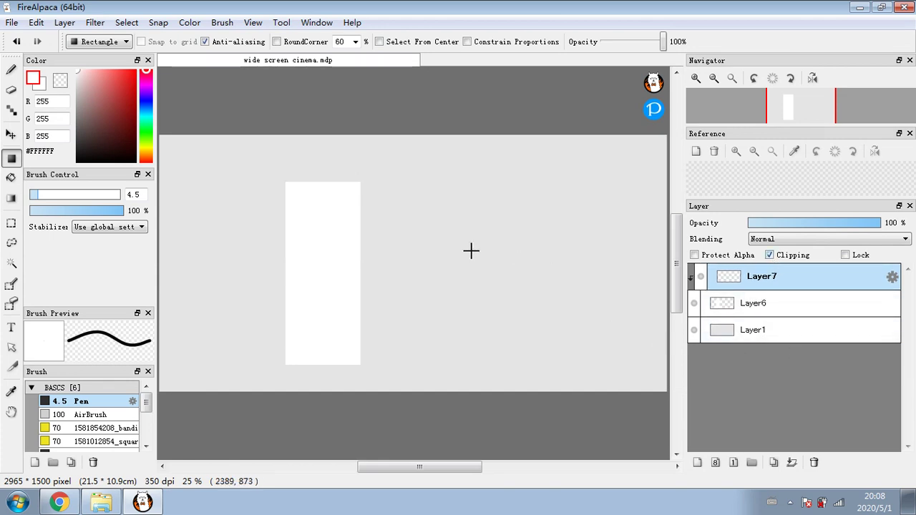
key(b)
click(29, 84)
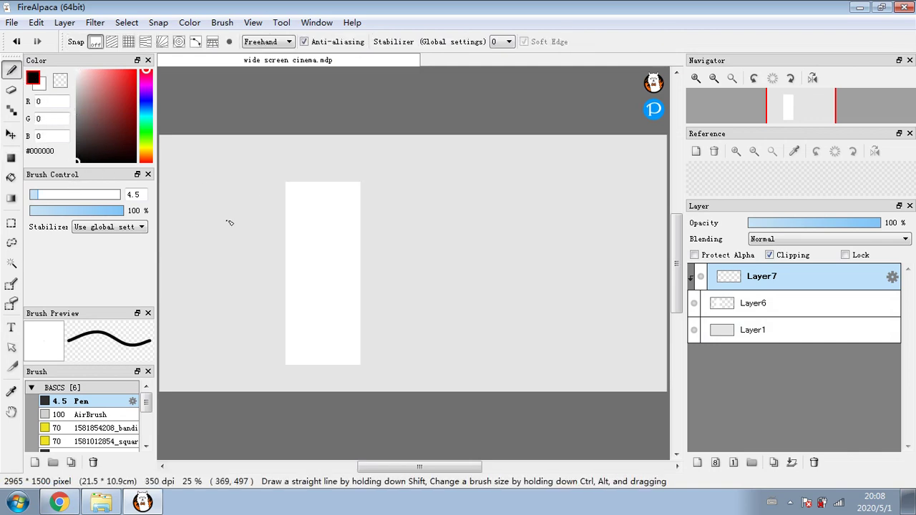
click(33, 195)
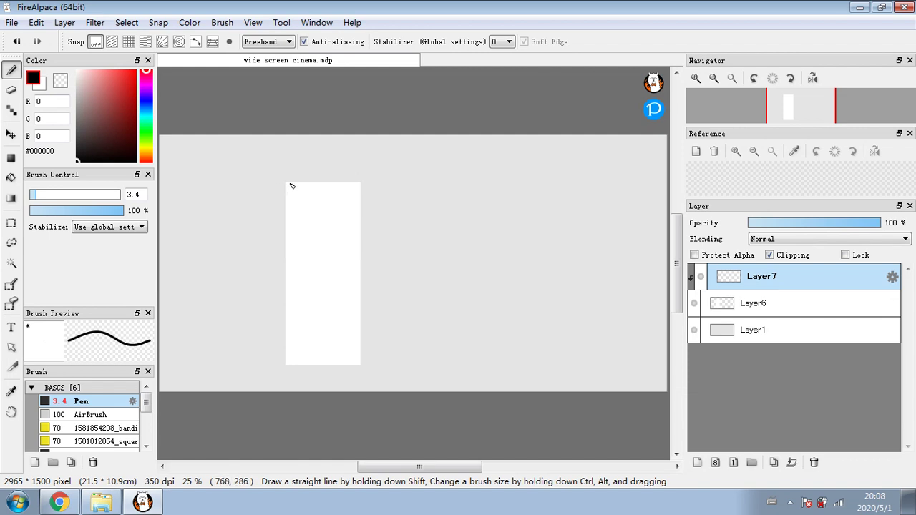
Outline all four edges of the white rectangle in black on Layer7, redoing the left edge as one straight line
drag(291, 182, 360, 182)
drag(286, 183, 286, 198)
key(Tab)
key(Tab)
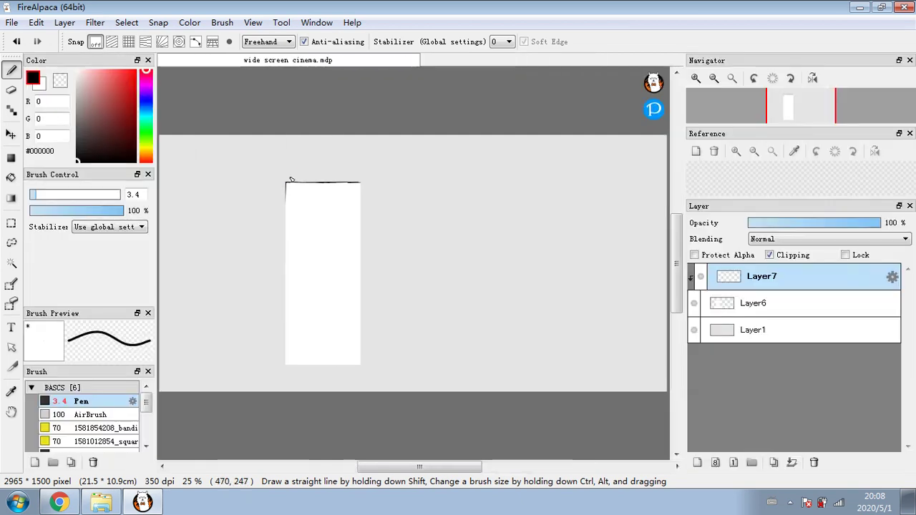
mouse_move(289, 196)
mouse_down()
mouse_move(296, 229)
mouse_move(287, 365)
mouse_up()
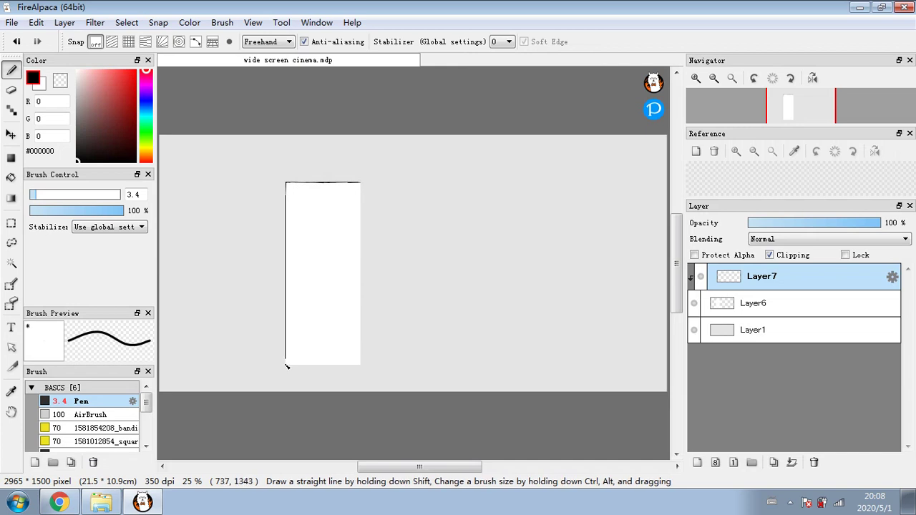
key(ctrl+z)
key(ctrl+y)
key(ctrl+z)
drag(286, 181, 288, 366)
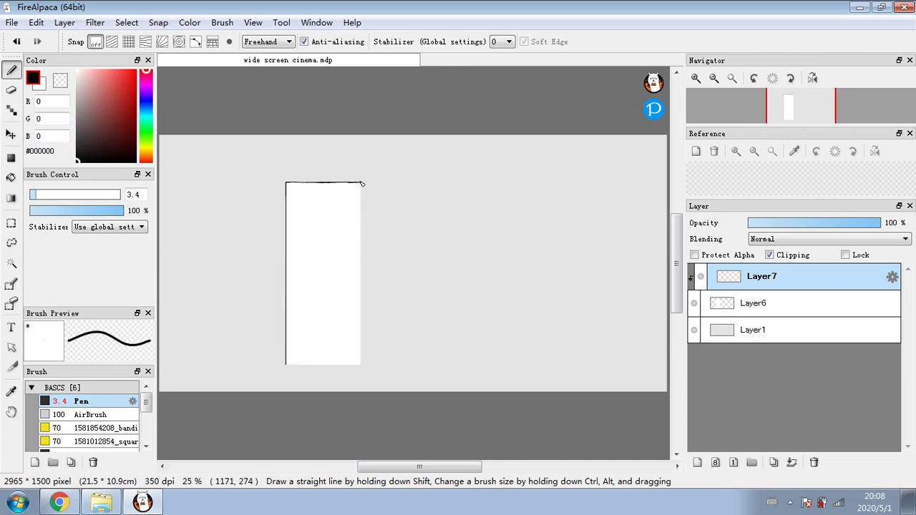
drag(360, 183, 361, 366)
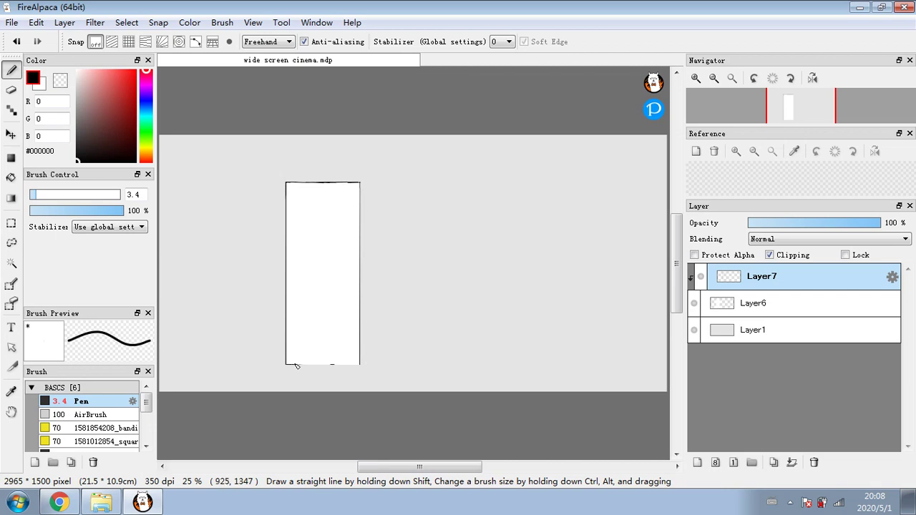
mouse_move(295, 366)
mouse_down()
mouse_move(366, 364)
mouse_move(288, 366)
mouse_up()
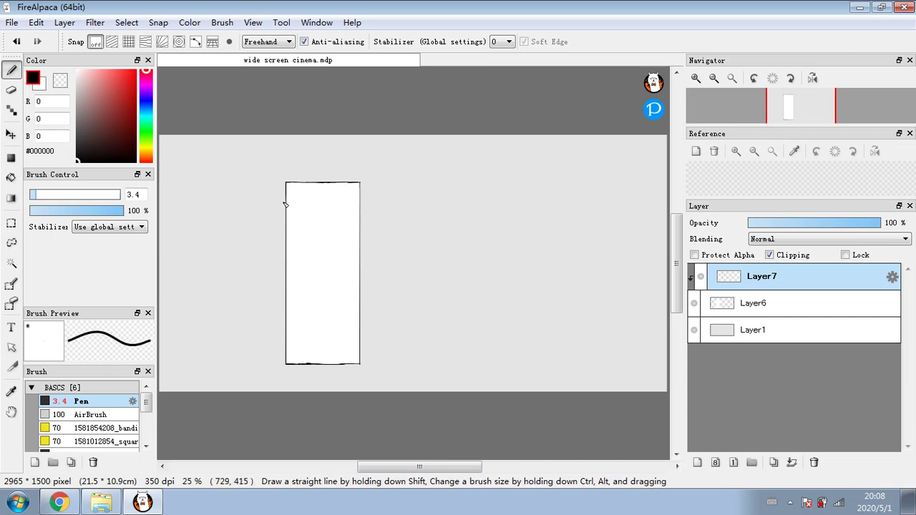
drag(284, 202, 367, 201)
drag(291, 221, 372, 218)
key(ctrl+z)
key(ctrl+z)
Turn on grid snapping and draw six horizontal floor lines across the building, from near its roof to about two thirds down
click(128, 42)
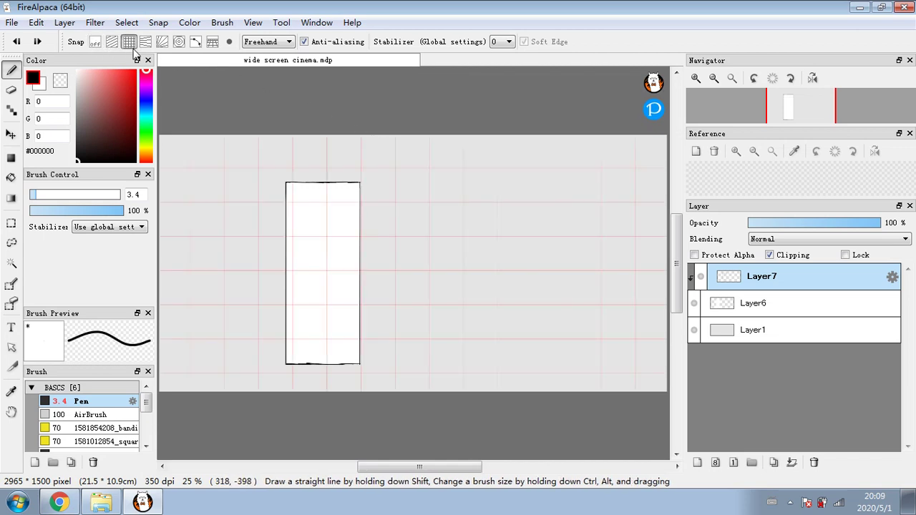
drag(354, 206, 360, 206)
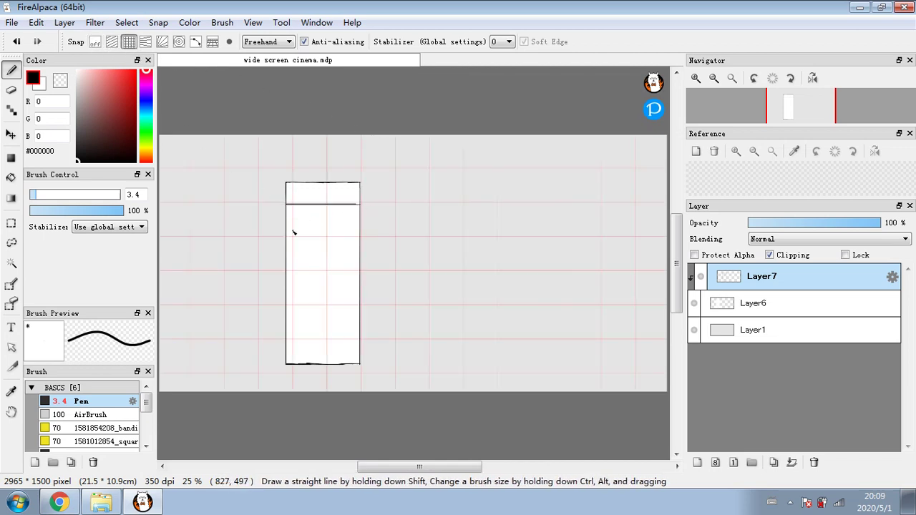
drag(289, 224, 360, 222)
drag(286, 245, 372, 262)
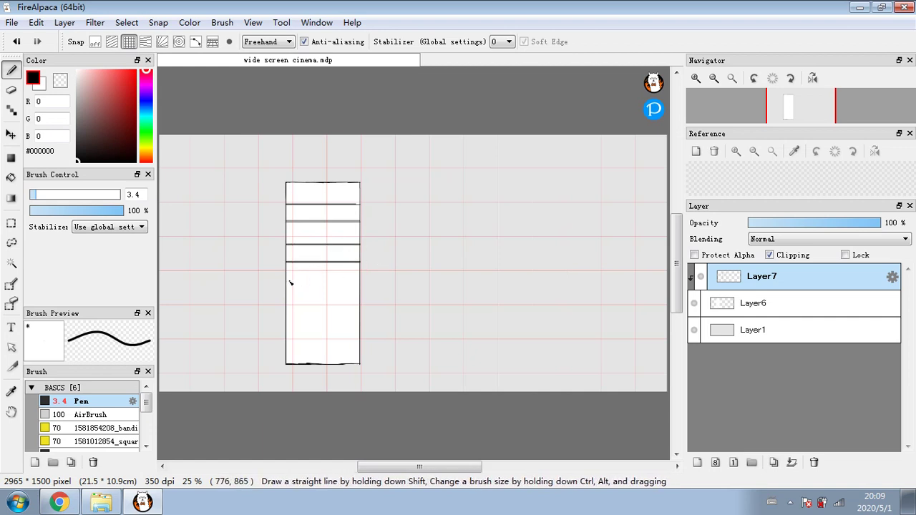
drag(291, 286, 374, 302)
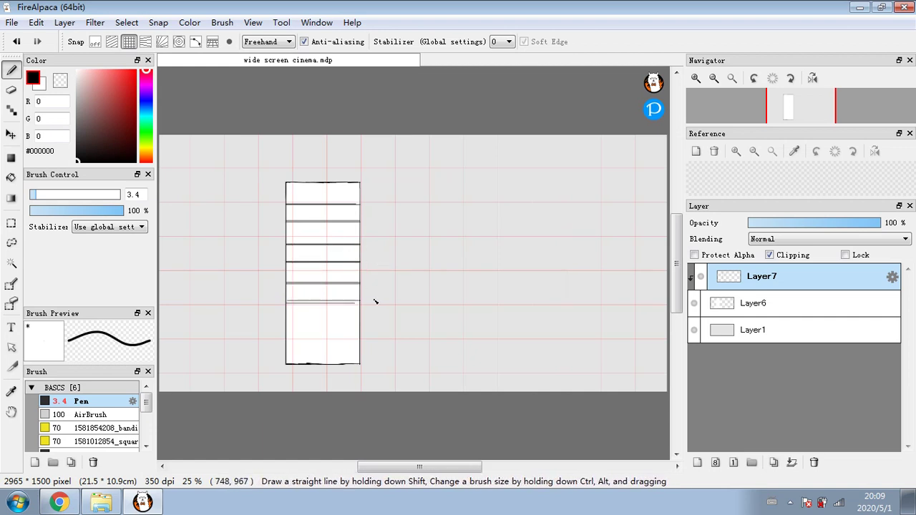
Undo the uneven strokes and redraw the fifth floor line with the Pen at size 4.1
key(ctrl+z)
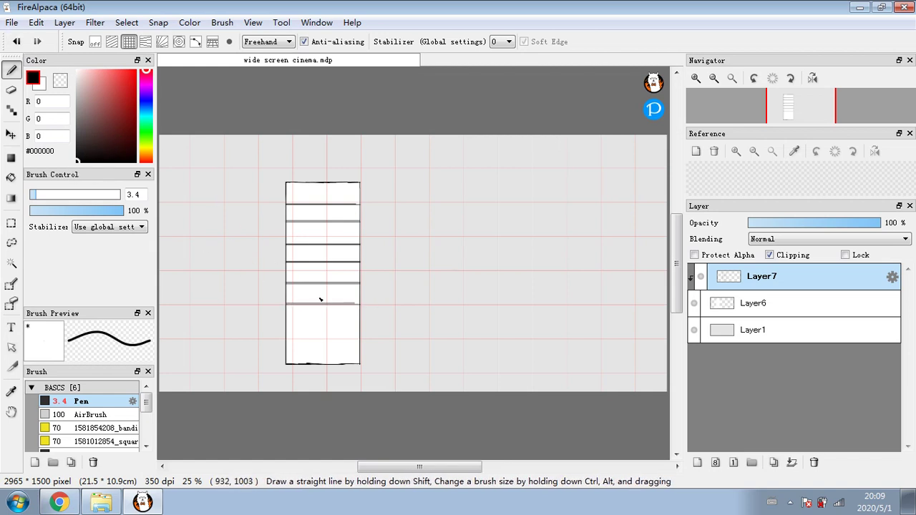
drag(286, 286, 361, 285)
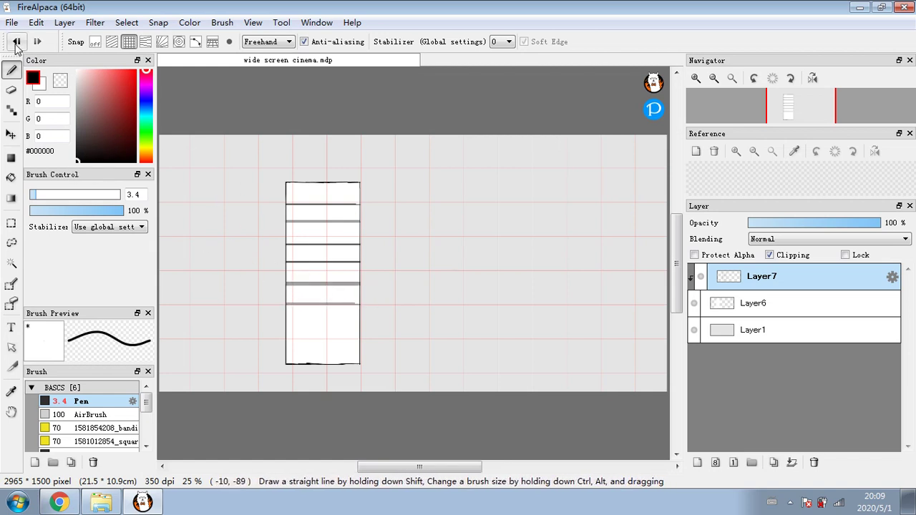
click(17, 42)
click(36, 194)
drag(287, 286, 361, 285)
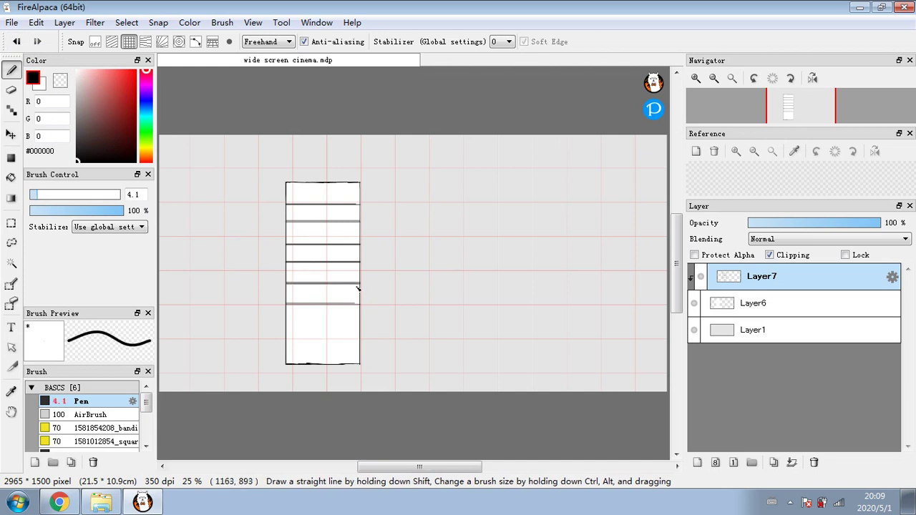
Increase the Pen size to 5.2 and draw the lowest three floor lines across the building in bolder black
drag(289, 327, 358, 326)
click(18, 41)
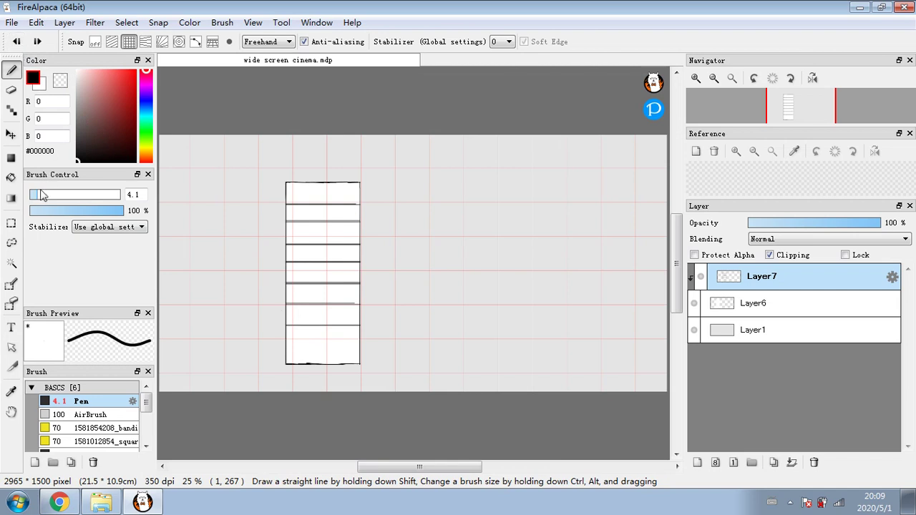
drag(42, 195, 46, 194)
drag(287, 304, 361, 304)
drag(289, 327, 360, 326)
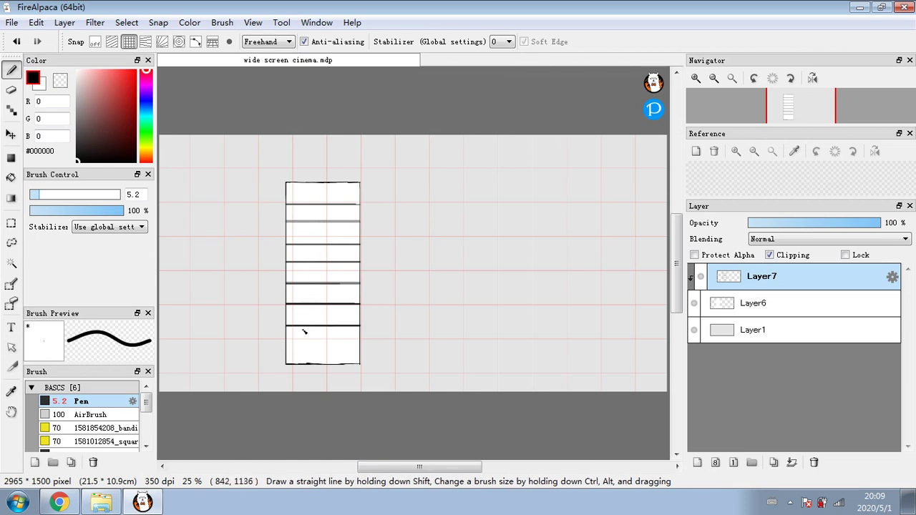
mouse_move(287, 345)
mouse_down()
mouse_move(360, 348)
mouse_move(305, 348)
mouse_move(360, 345)
mouse_up()
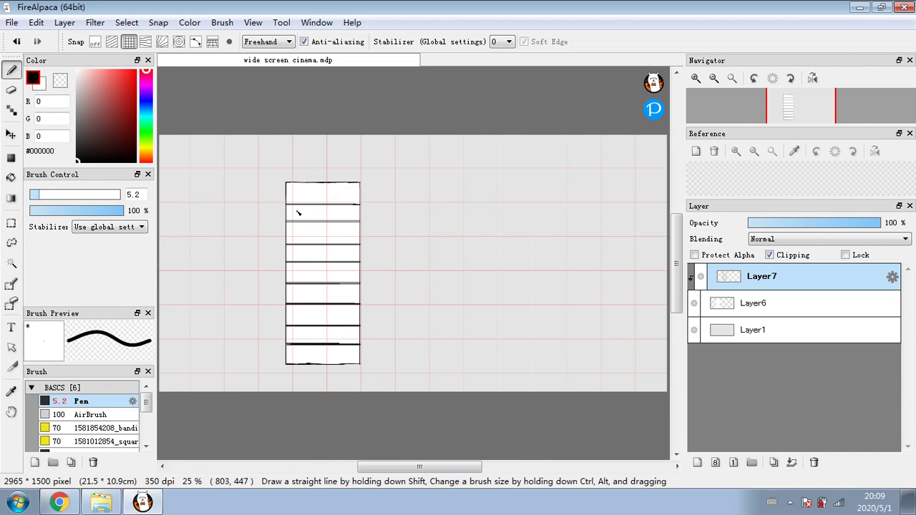
Turn off snapping and merge Layer7 down into Layer6
click(96, 43)
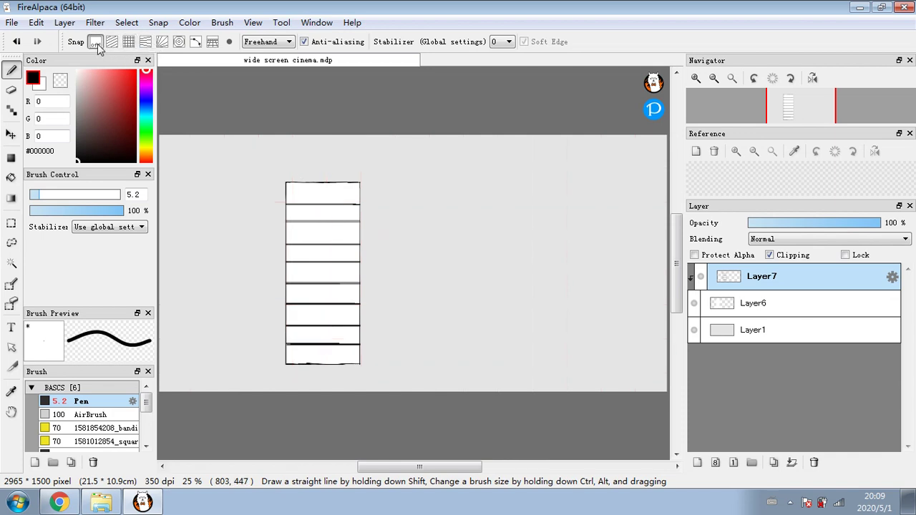
click(792, 463)
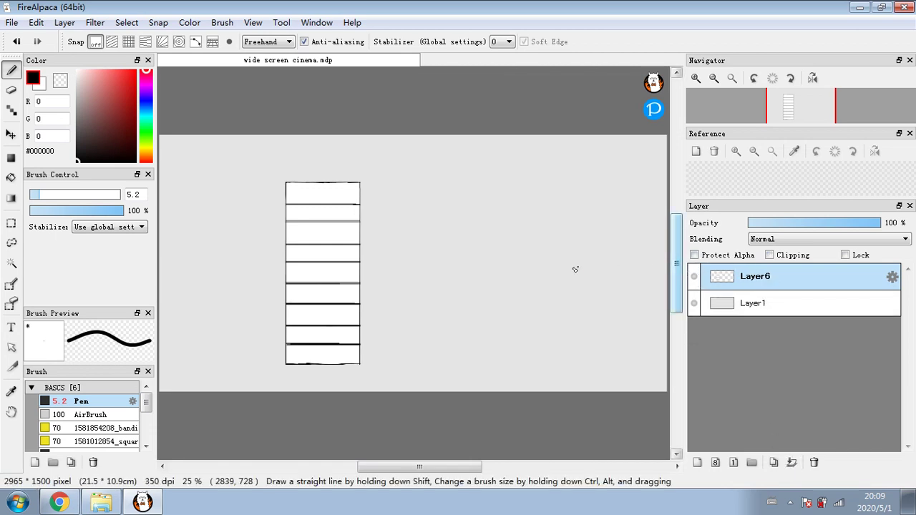
mouse_move(297, 205)
mouse_down()
mouse_move(329, 207)
mouse_move(347, 222)
mouse_up()
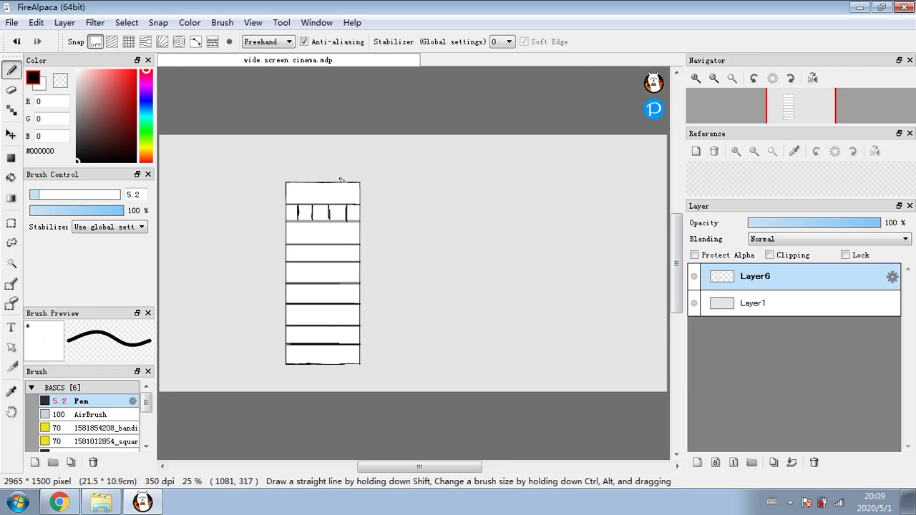
click(24, 43)
click(24, 43)
click(23, 43)
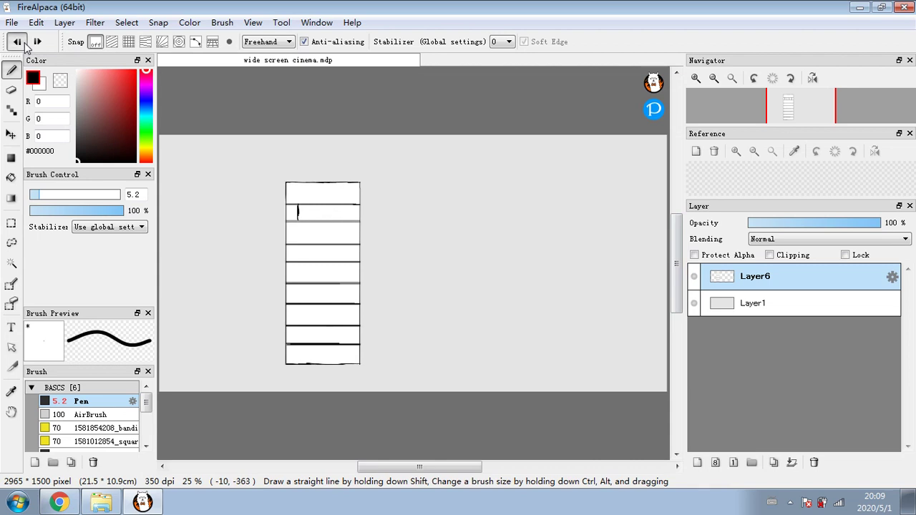
click(24, 43)
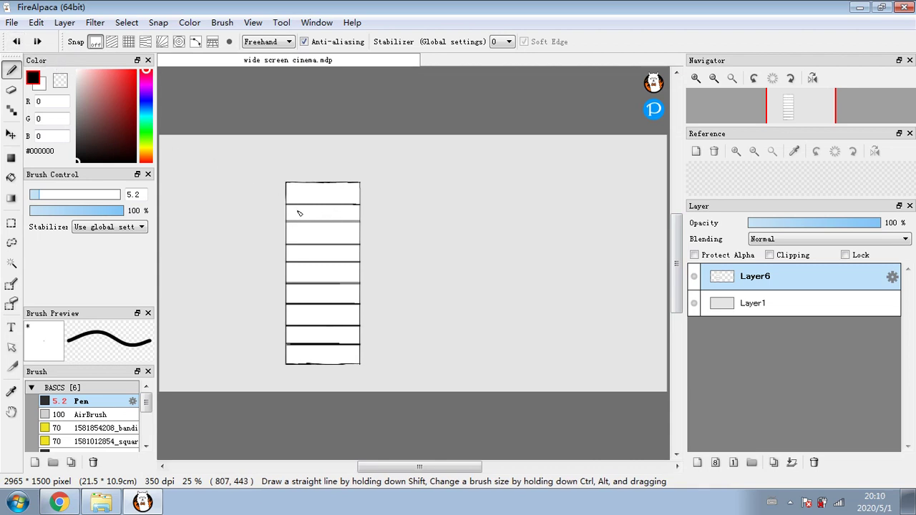
Draw five short vertical window dividers in each of the building's four narrow alternate bands
drag(297, 207, 297, 342)
drag(310, 206, 311, 342)
drag(323, 207, 322, 342)
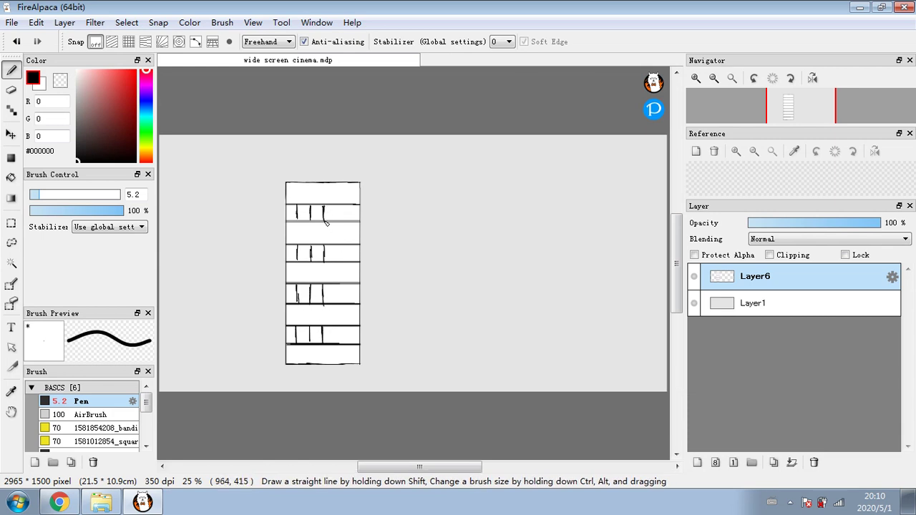
mouse_move(338, 207)
mouse_down()
mouse_move(336, 258)
mouse_move(348, 257)
mouse_move(333, 296)
mouse_move(336, 305)
mouse_move(344, 293)
mouse_move(345, 306)
mouse_move(344, 345)
mouse_up()
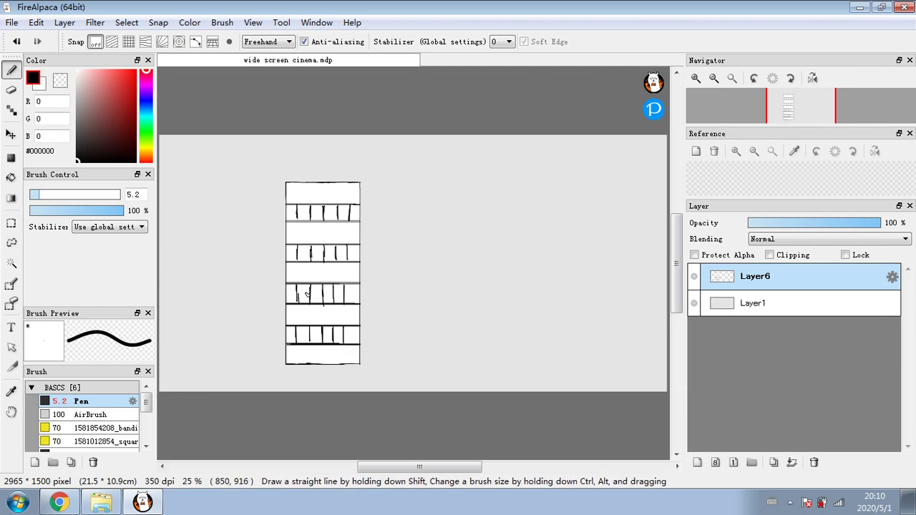
Paint over the stray stroke in the third window row with white and switch the colour back to black
alt+click(305, 293)
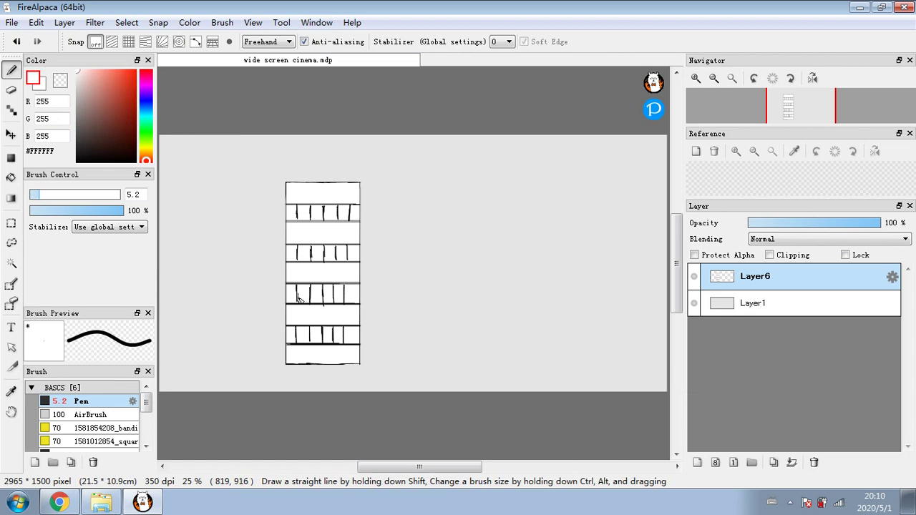
drag(299, 294, 300, 308)
drag(95, 105, 66, 164)
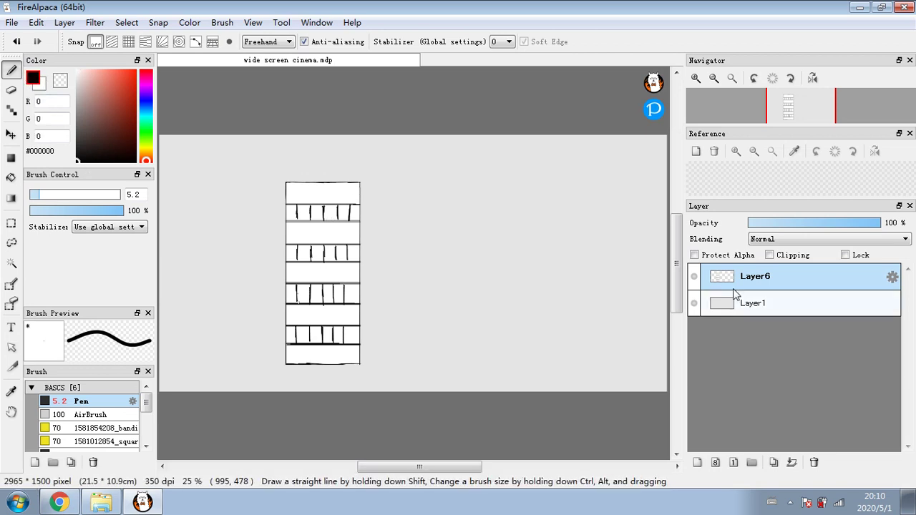
Protect Layer6's alpha and scribble black blinds, crossbars and shadows into several windows of the upper three window rows
click(694, 255)
drag(287, 287, 295, 291)
drag(286, 293, 295, 300)
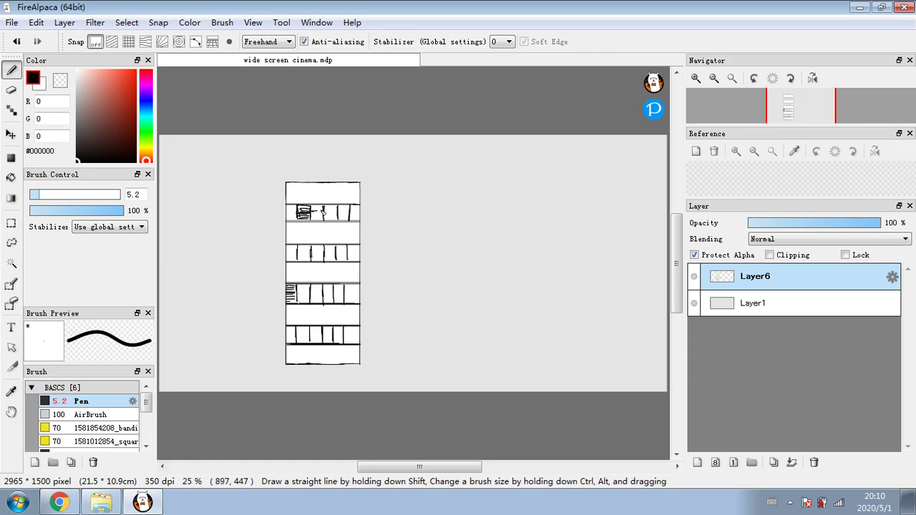
drag(339, 208, 358, 209)
drag(307, 246, 306, 261)
mouse_move(325, 248)
mouse_down()
mouse_move(336, 248)
mouse_move(359, 293)
mouse_up()
mouse_move(349, 285)
mouse_down()
mouse_move(360, 290)
mouse_move(347, 295)
mouse_move(351, 301)
mouse_up()
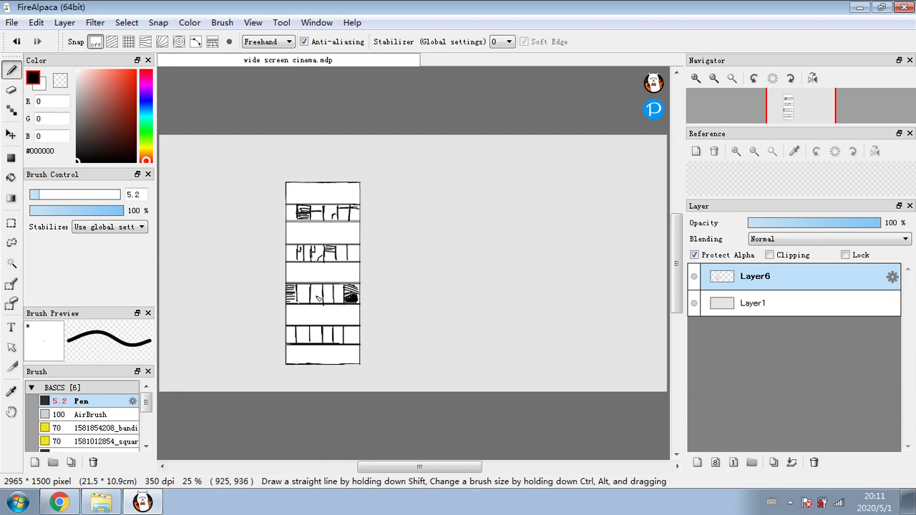
Add black window details to the third and lowest window rows and a crossbar at the second row's end
drag(315, 291, 318, 302)
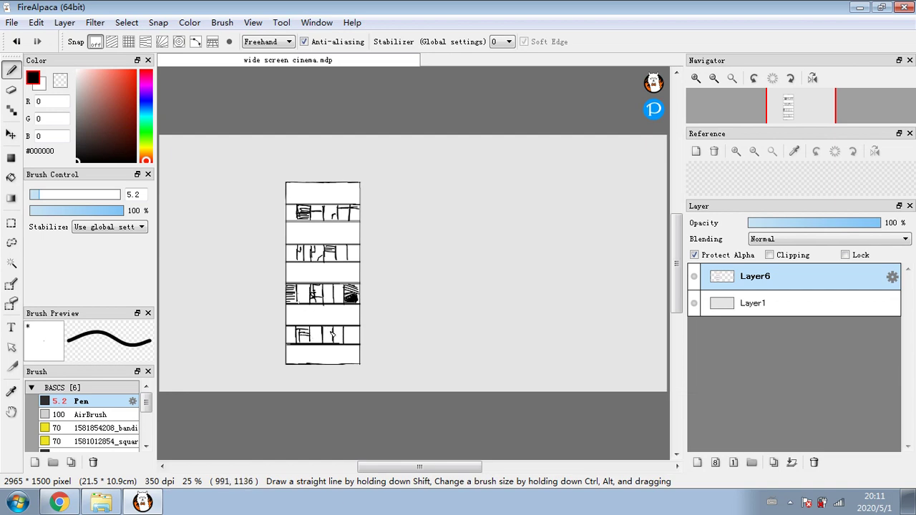
drag(329, 332, 359, 346)
drag(338, 250, 355, 250)
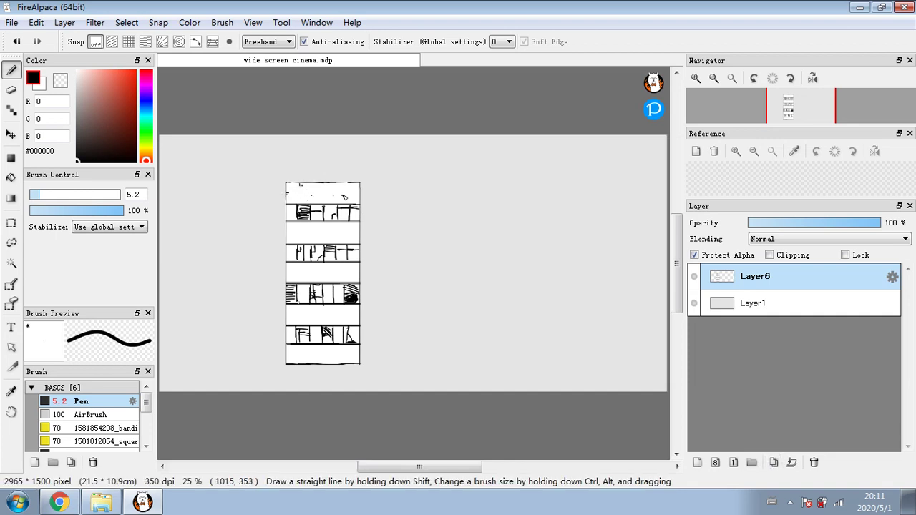
Scatter short black texture scratches across the building's five plain bands, reducing the pen size to 2.7 for those below the top band
mouse_move(341, 193)
mouse_down()
mouse_move(354, 194)
mouse_move(345, 193)
mouse_up()
drag(312, 187, 324, 187)
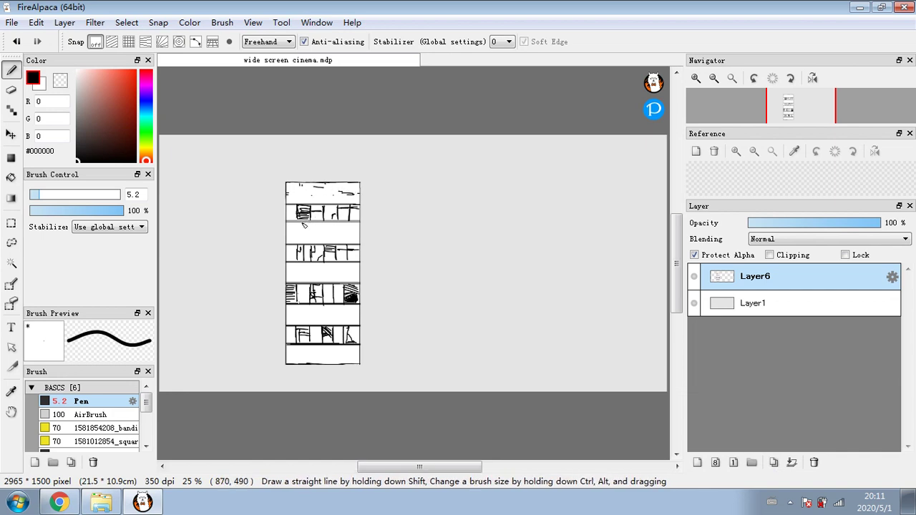
mouse_move(301, 239)
mouse_down()
mouse_move(334, 234)
mouse_move(359, 246)
mouse_up()
click(33, 194)
mouse_move(287, 267)
mouse_down()
mouse_move(332, 284)
mouse_move(296, 277)
mouse_move(321, 261)
mouse_move(350, 277)
mouse_up()
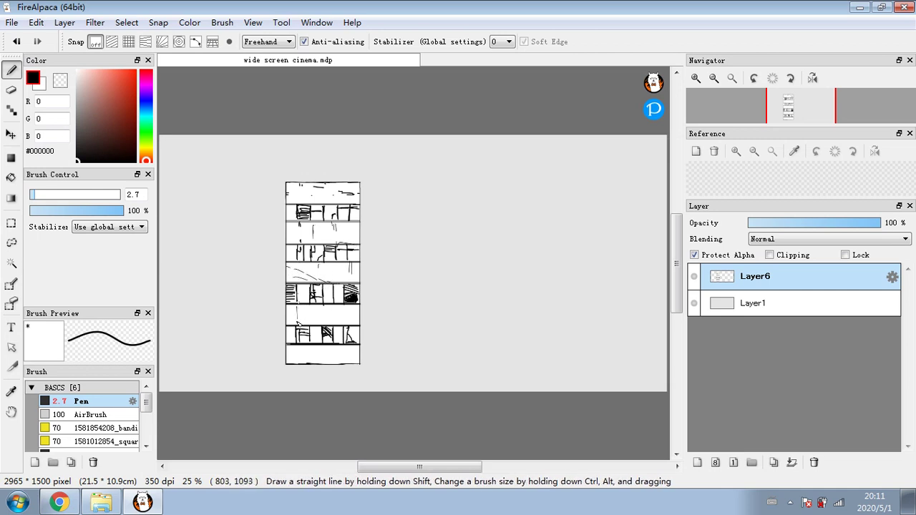
drag(296, 306, 296, 323)
mouse_move(346, 309)
mouse_down()
mouse_move(308, 312)
mouse_move(310, 325)
mouse_up()
mouse_move(331, 359)
mouse_down()
mouse_move(354, 365)
mouse_move(317, 360)
mouse_up()
Add bolder black crack marks along the upper edge of the building's top band with a 7.4 pen
click(43, 196)
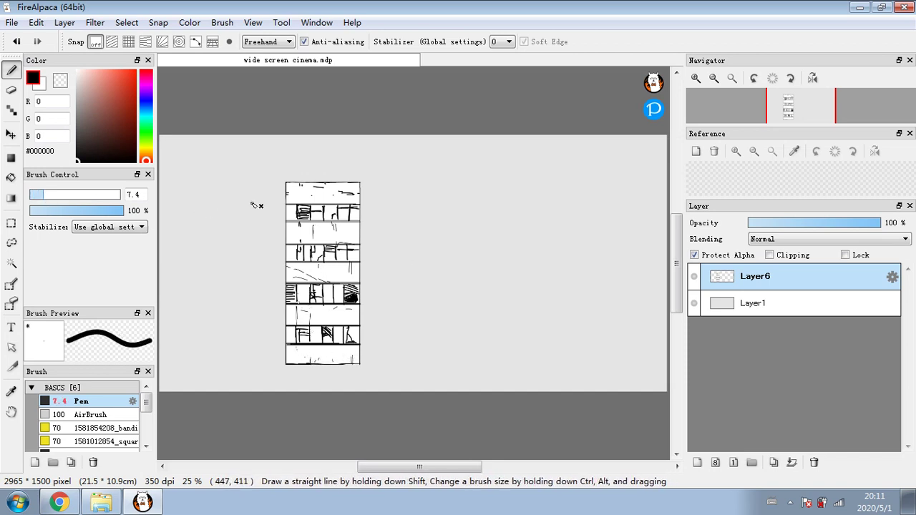
mouse_move(287, 186)
mouse_down()
mouse_move(292, 194)
mouse_move(300, 185)
mouse_up()
mouse_move(301, 184)
mouse_down()
mouse_move(306, 194)
mouse_move(311, 183)
mouse_up()
drag(310, 187, 320, 185)
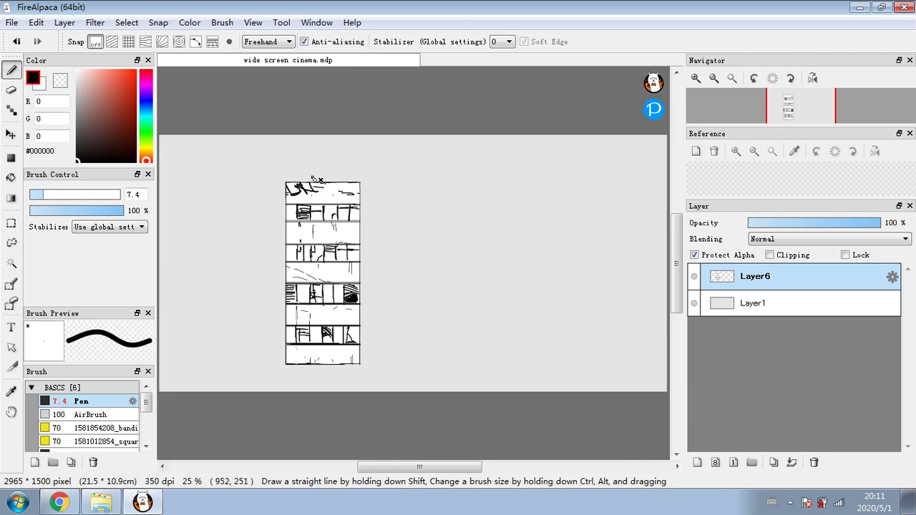
Draw thick black marks and dots in the building's plain bands with an 11.8 pen
click(51, 195)
drag(302, 276, 328, 269)
mouse_move(341, 347)
mouse_down()
mouse_move(342, 357)
mouse_move(356, 354)
mouse_move(346, 358)
mouse_up()
drag(288, 351, 295, 349)
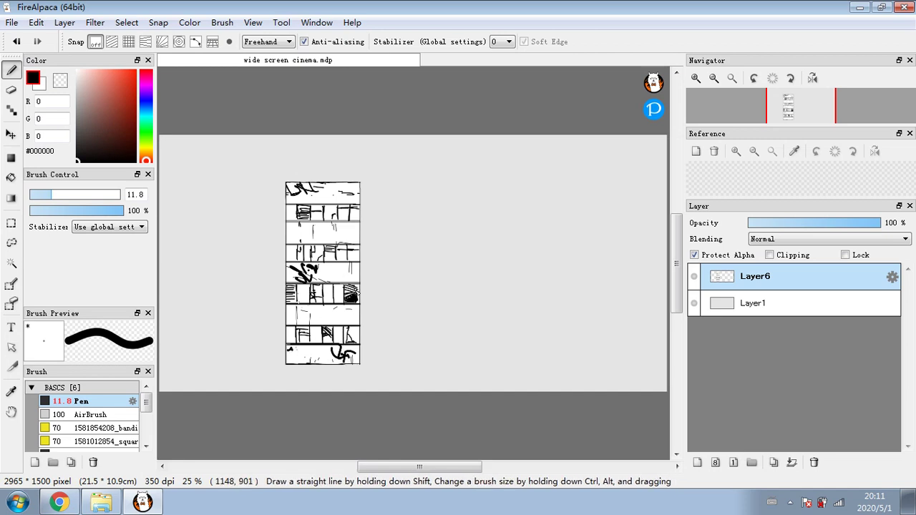
drag(347, 281, 354, 266)
click(355, 236)
click(293, 230)
click(355, 187)
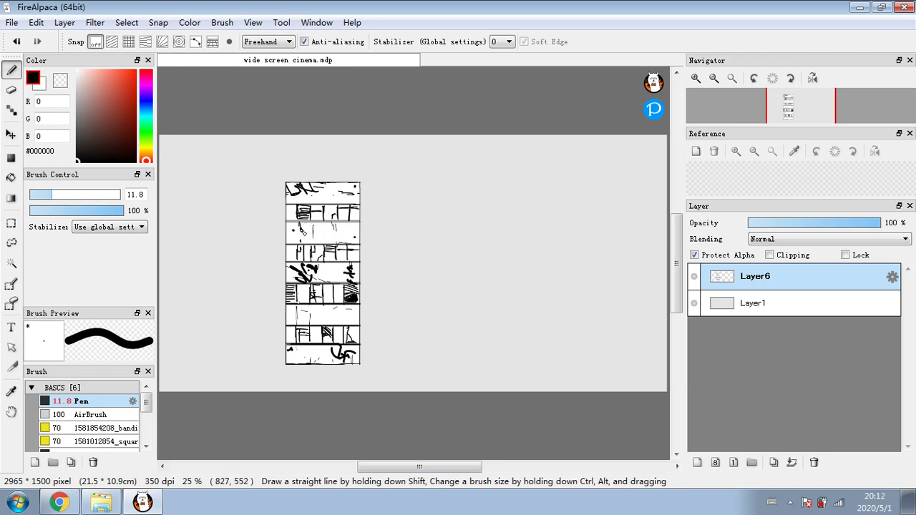
drag(301, 229, 296, 230)
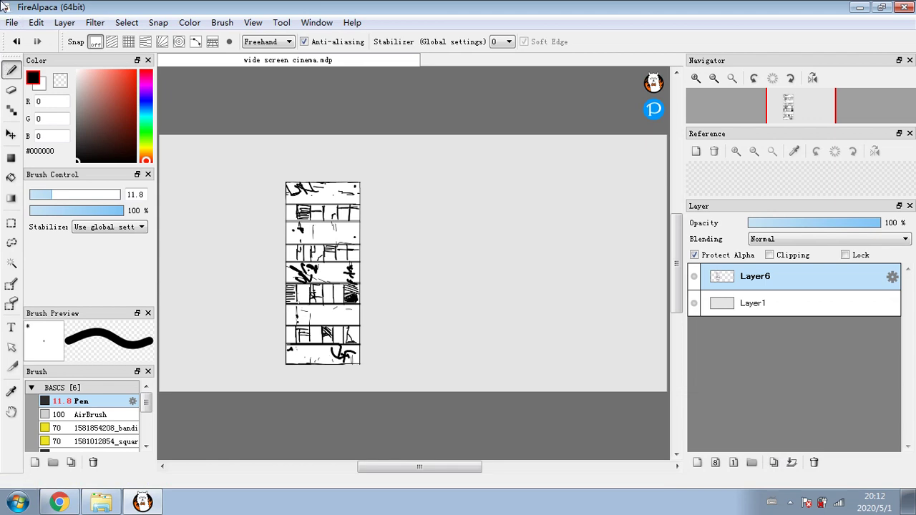
Duplicate Layer6, darken the copy slightly with Levels by lowering the white output, move it below the original and select the upper layer
click(773, 463)
click(95, 22)
click(113, 40)
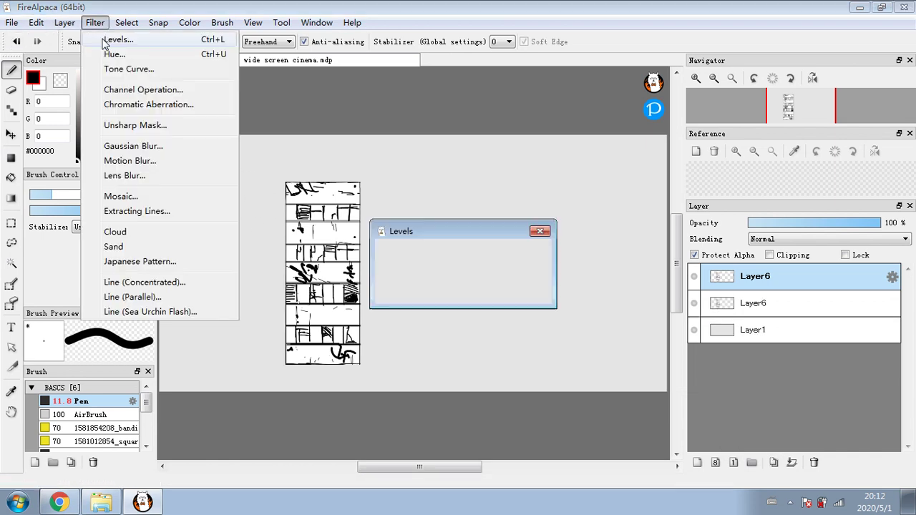
drag(543, 270, 529, 271)
click(464, 289)
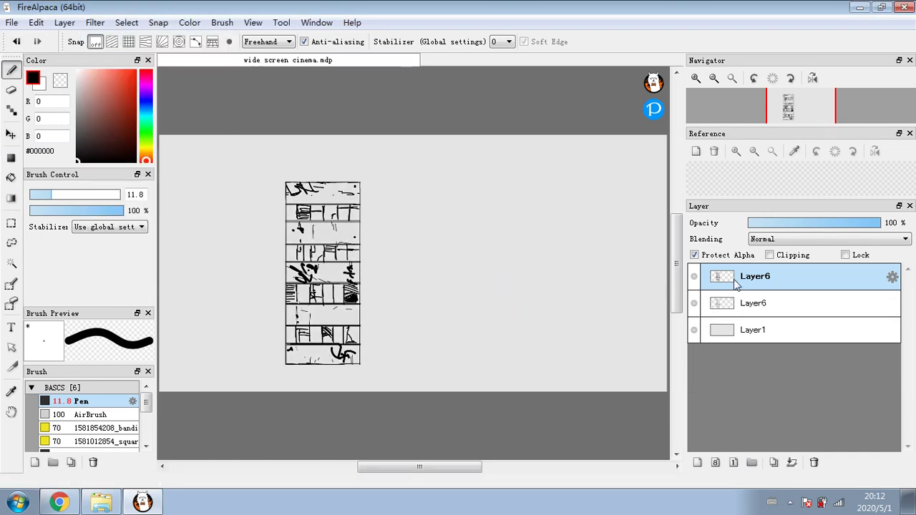
drag(742, 277, 745, 312)
click(753, 276)
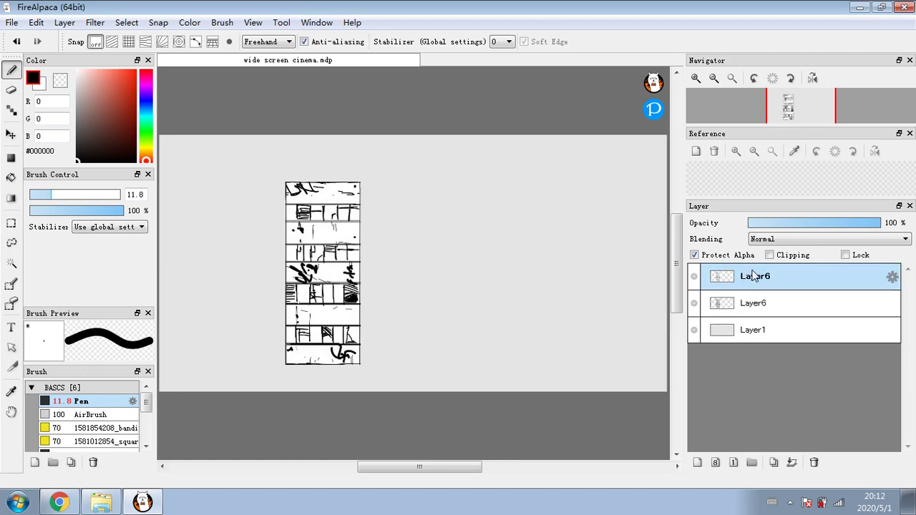
Erase the white of the four window rows on the upper layer with the transparent colour, enlarging the pen to 26.5
click(60, 80)
click(58, 194)
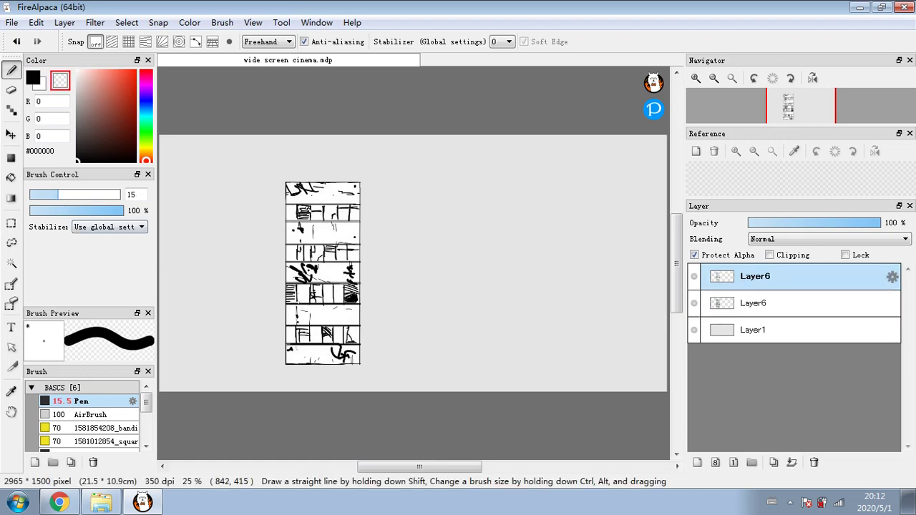
mouse_move(290, 217)
mouse_down()
mouse_move(364, 219)
mouse_move(347, 211)
mouse_move(353, 208)
mouse_move(283, 216)
mouse_move(364, 219)
mouse_up()
click(76, 195)
mouse_move(285, 249)
mouse_down()
mouse_move(336, 251)
mouse_move(293, 259)
mouse_move(358, 259)
mouse_move(289, 252)
mouse_move(359, 260)
mouse_up()
mouse_move(284, 285)
mouse_down()
mouse_move(330, 295)
mouse_move(290, 298)
mouse_move(360, 298)
mouse_move(332, 287)
mouse_move(361, 299)
mouse_move(305, 303)
mouse_move(356, 302)
mouse_up()
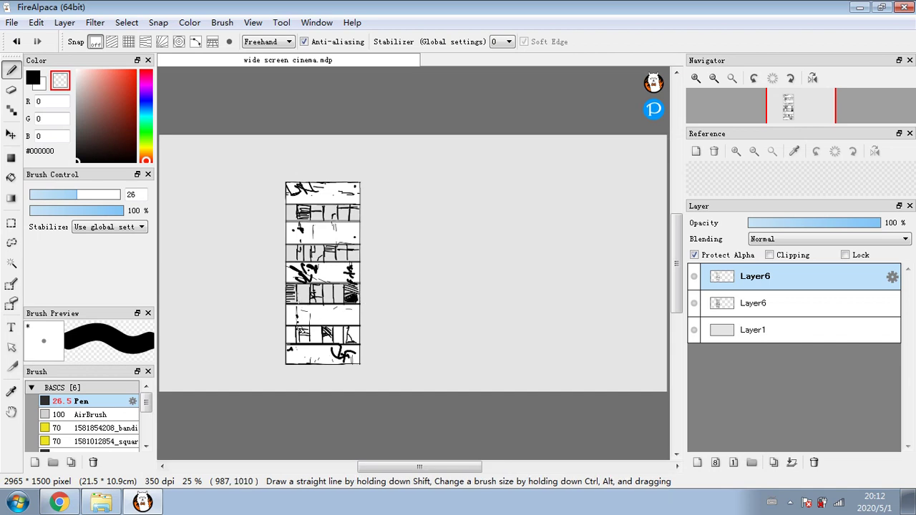
mouse_move(285, 329)
mouse_down()
mouse_move(313, 341)
mouse_move(363, 333)
mouse_move(336, 339)
mouse_move(341, 331)
mouse_up()
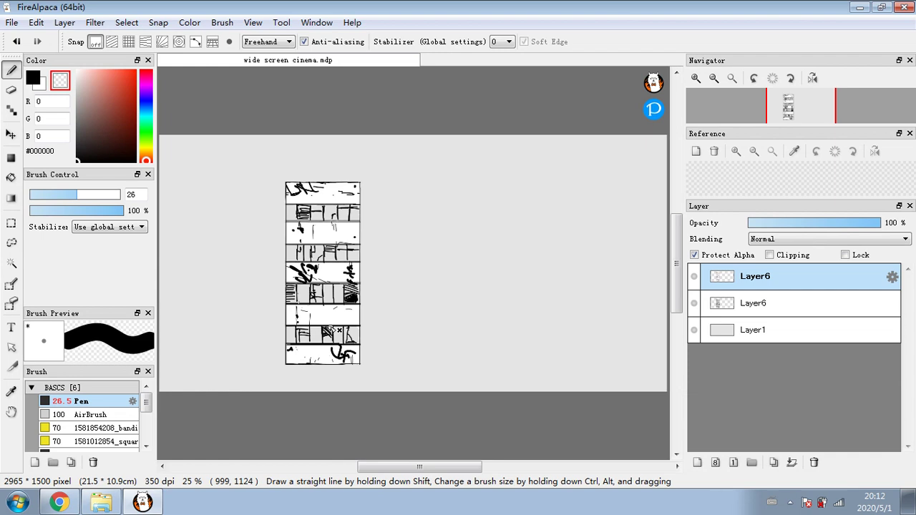
Darken the lower Layer6 copy slightly more with Levels and merge the upper Layer6 into it
click(777, 336)
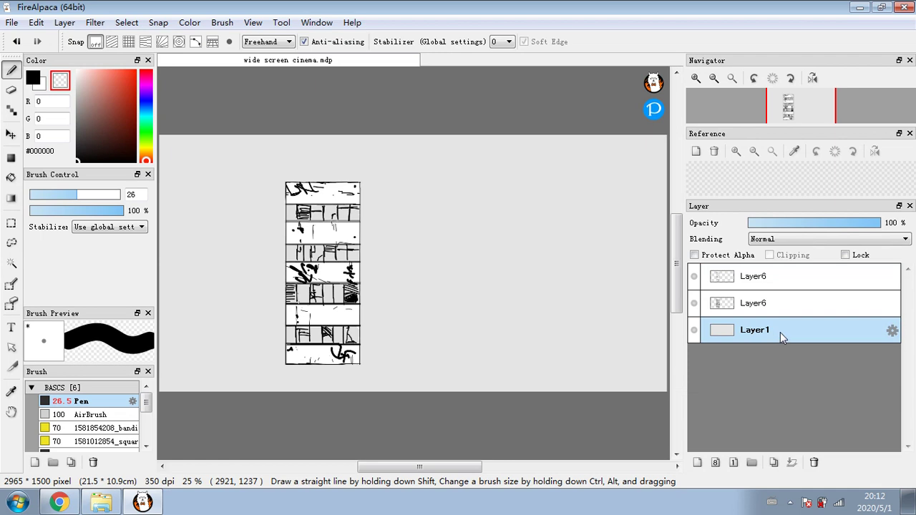
click(724, 295)
click(95, 22)
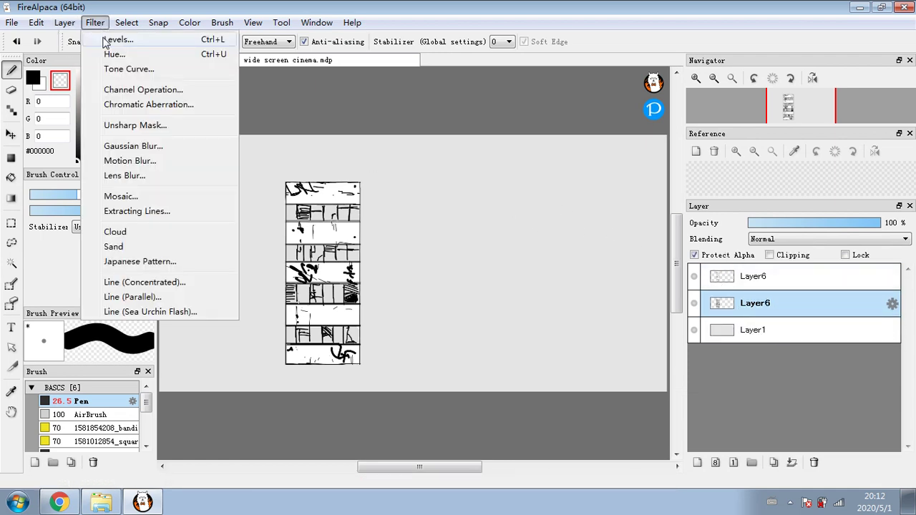
click(114, 39)
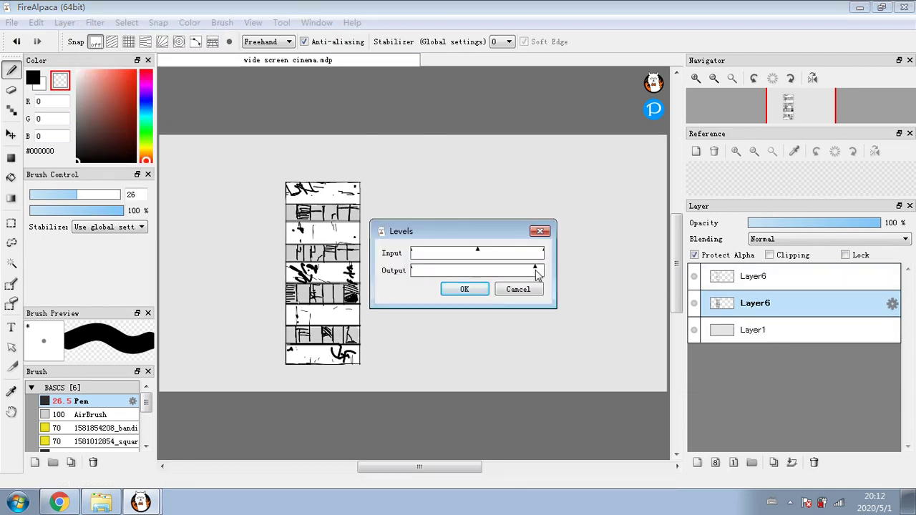
click(465, 289)
click(748, 279)
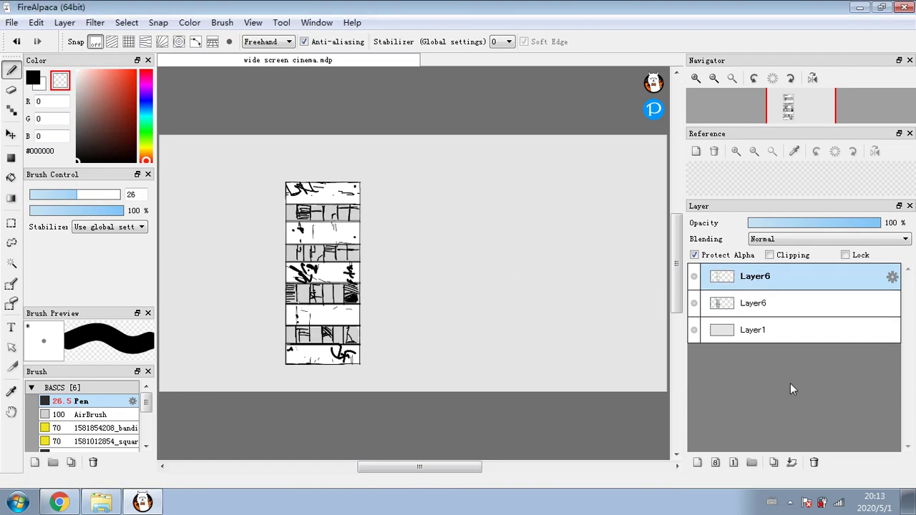
click(791, 462)
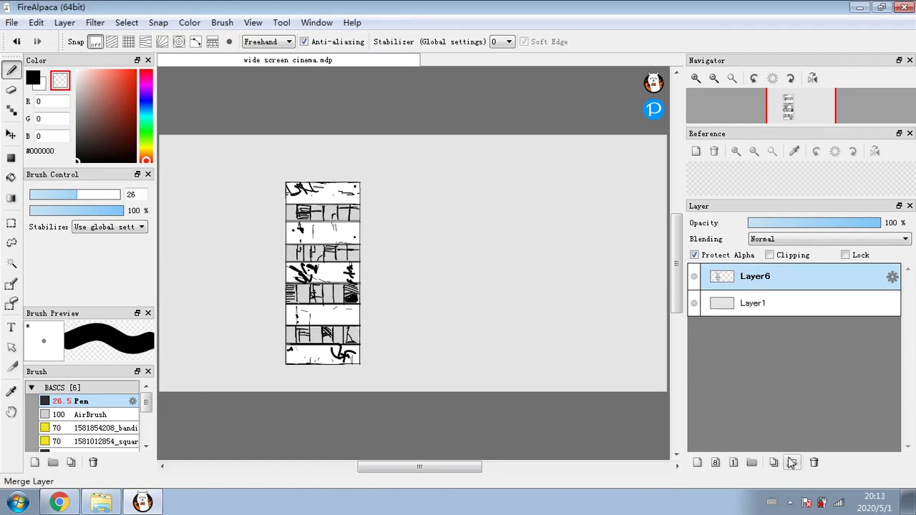
Paint small white highlights onto the grey window rows with an 8.5 pen
click(78, 73)
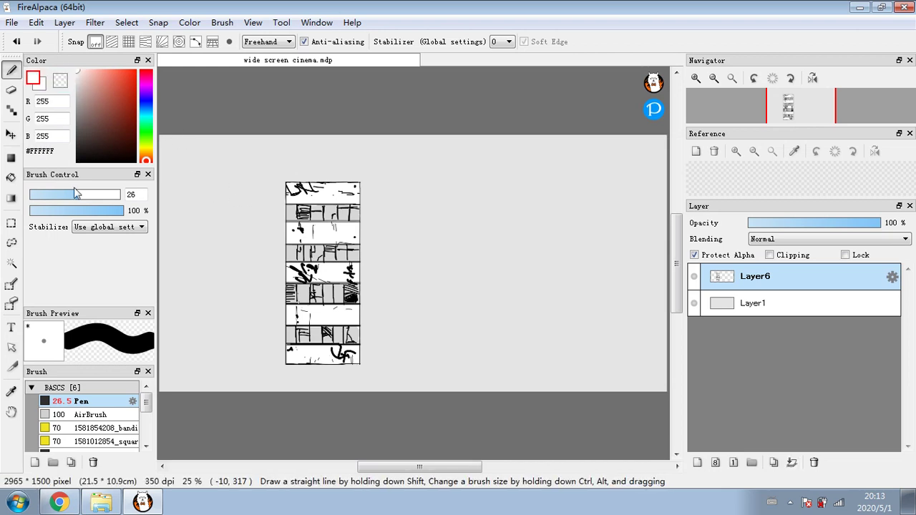
click(37, 194)
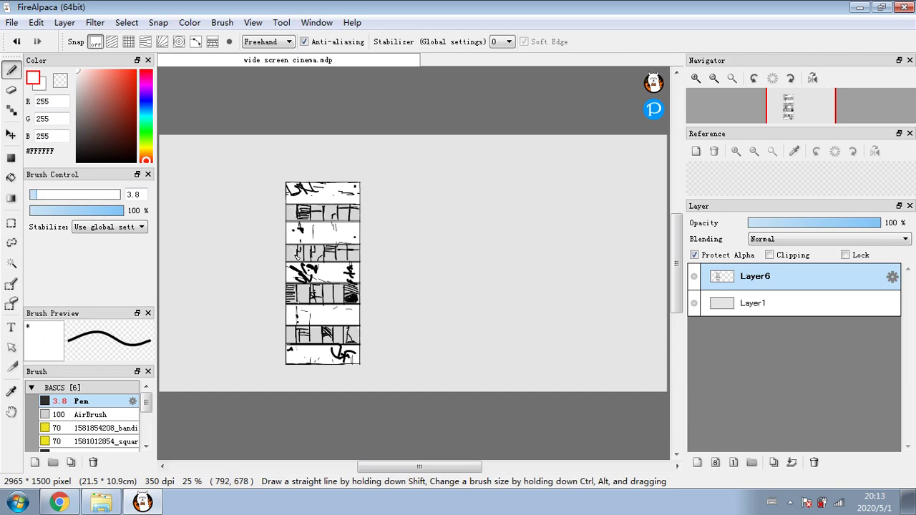
click(45, 195)
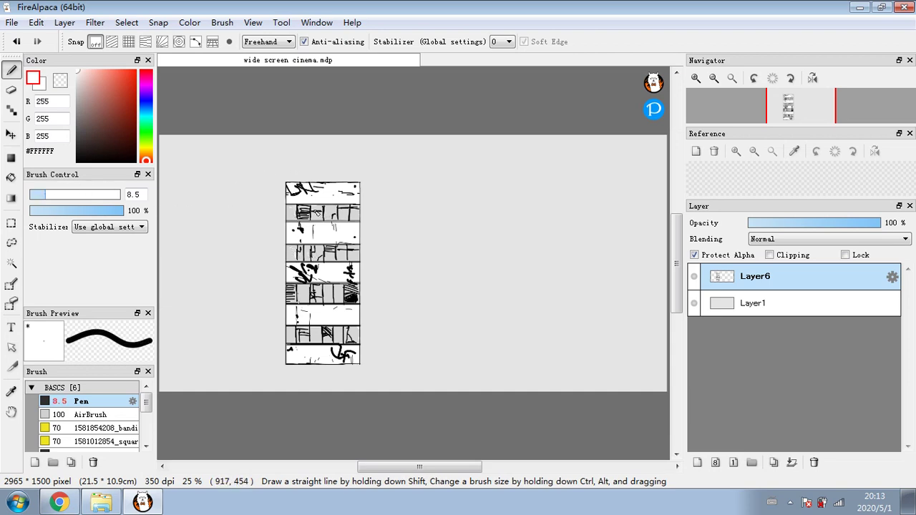
mouse_move(318, 213)
mouse_down()
mouse_move(330, 220)
mouse_move(335, 208)
mouse_move(349, 219)
mouse_up()
drag(327, 288, 335, 298)
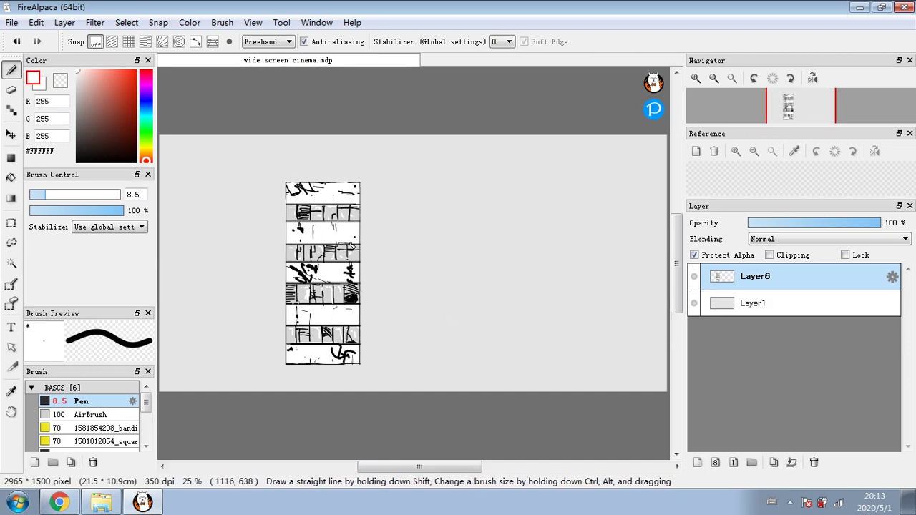
Duplicate the merged building layer, lower the copy's white output in Levels, place it underneath and select the upper layer
click(774, 462)
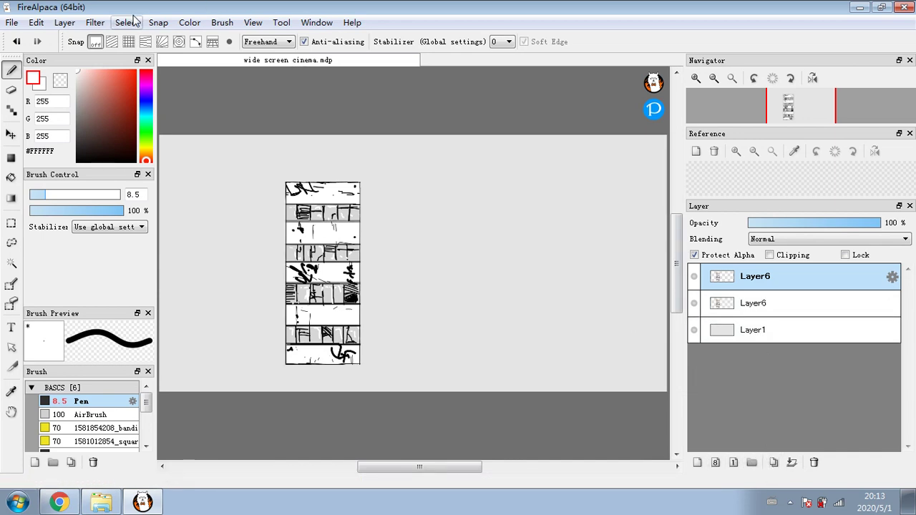
click(95, 22)
click(107, 36)
drag(541, 269, 537, 269)
click(464, 289)
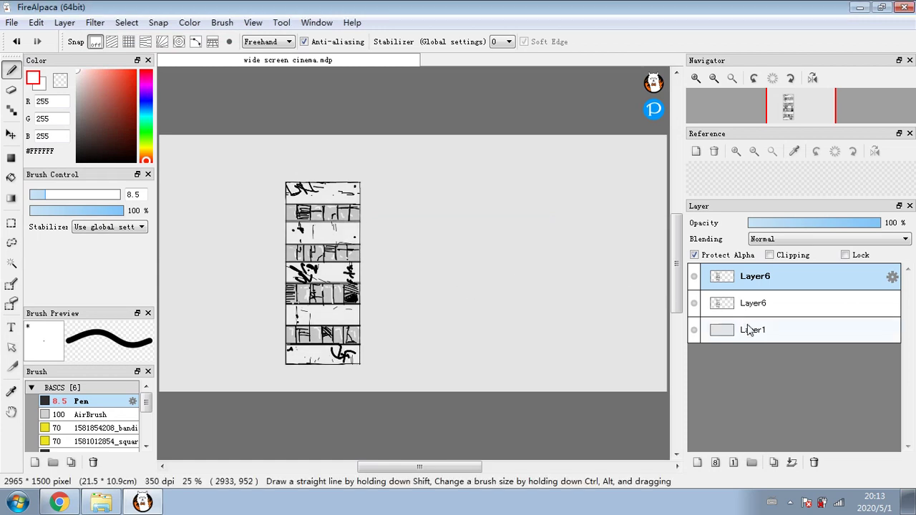
drag(773, 278, 777, 312)
click(781, 278)
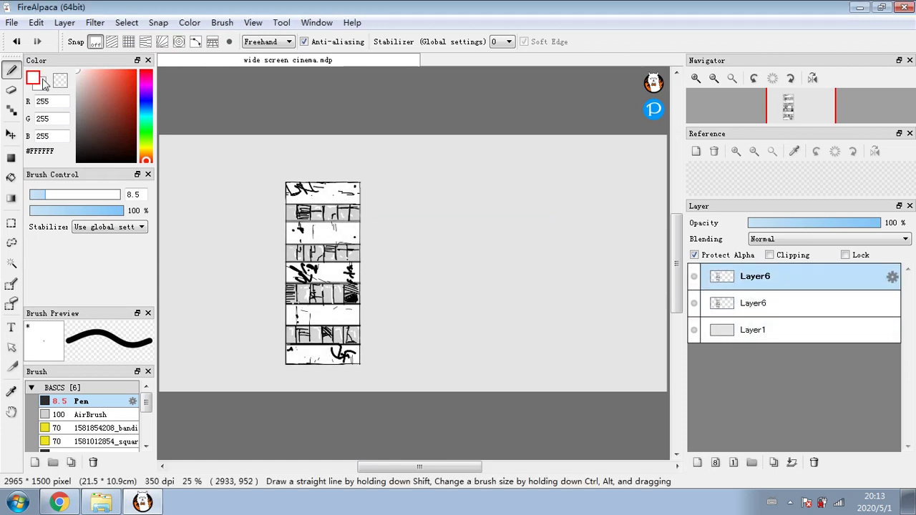
Brush soft grey patches into the plain bands using the transparent colour at size 19.9 and 78% opacity, and merge the two building layers
key(x)
drag(66, 212, 71, 212)
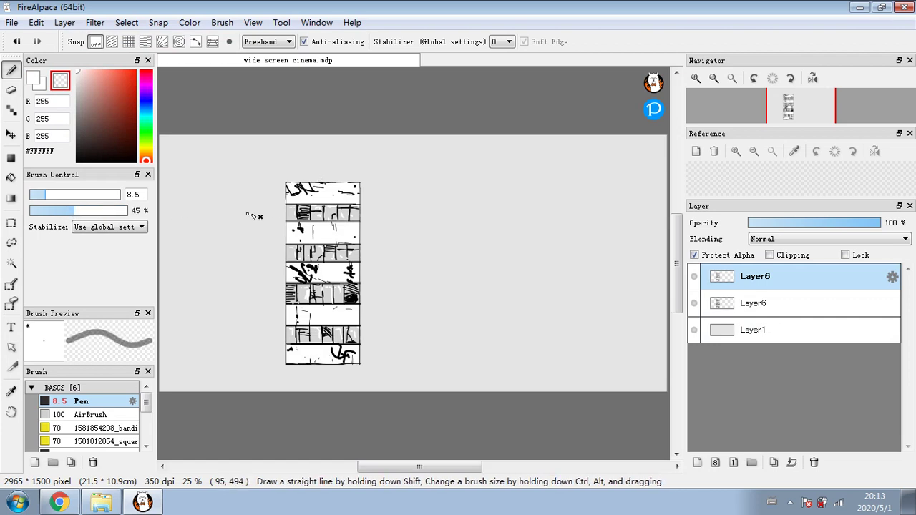
click(55, 195)
click(98, 212)
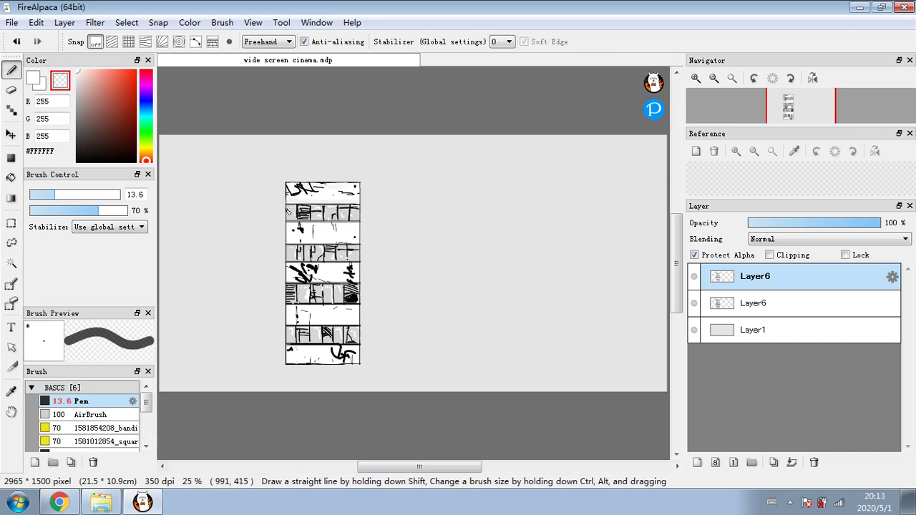
click(106, 212)
click(66, 195)
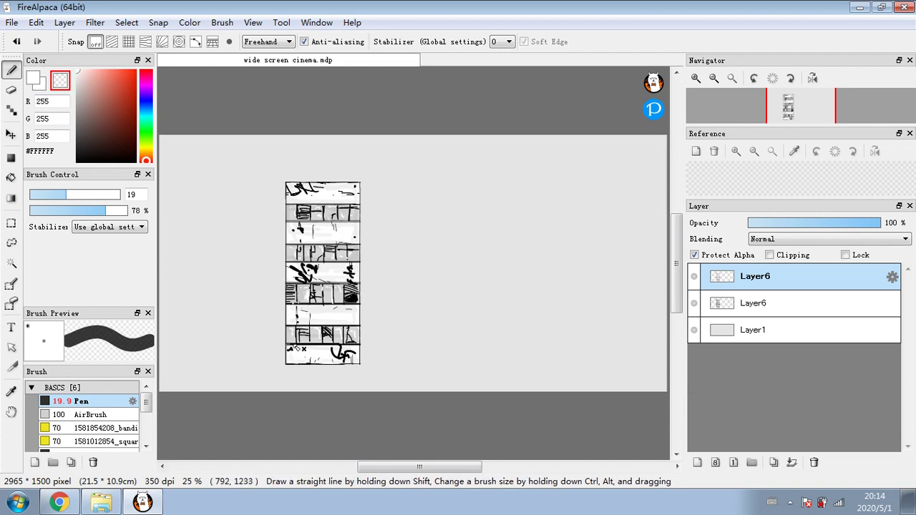
click(792, 462)
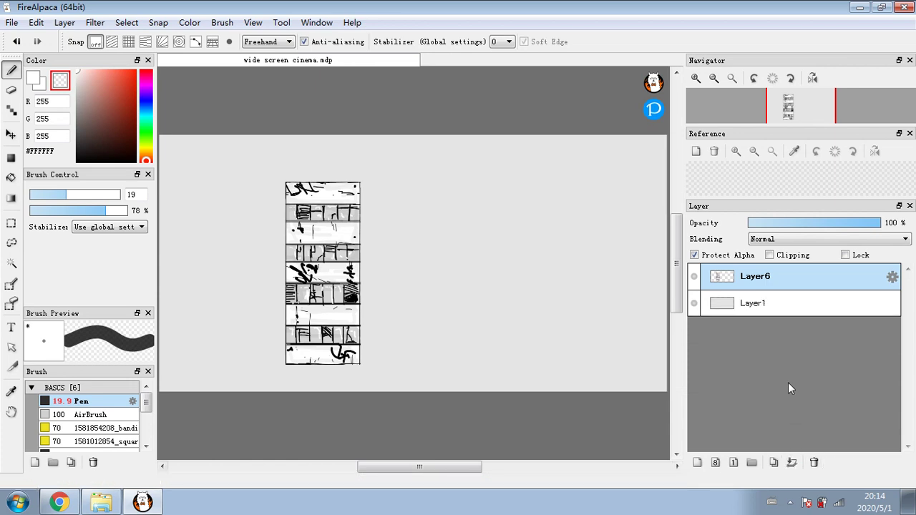
Toggle the building layer's visibility to check it, rename it 22222222 and move the building to the right part of the canvas
click(693, 279)
click(694, 279)
click(693, 279)
click(694, 280)
double_click(776, 281)
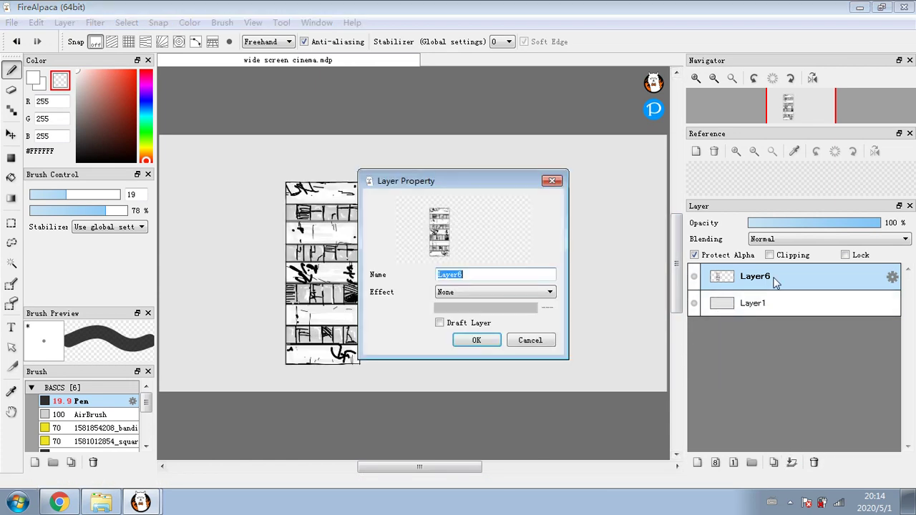
text(22222222)
click(478, 340)
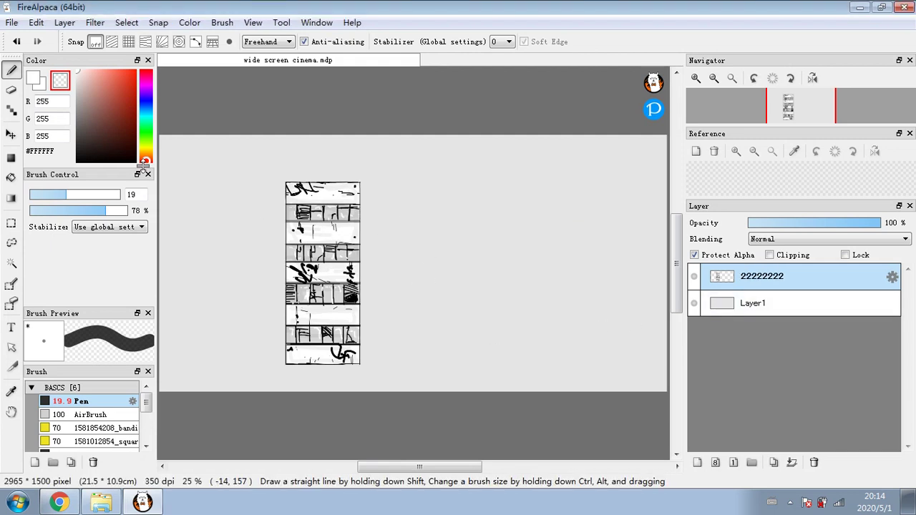
click(11, 136)
drag(332, 268, 560, 265)
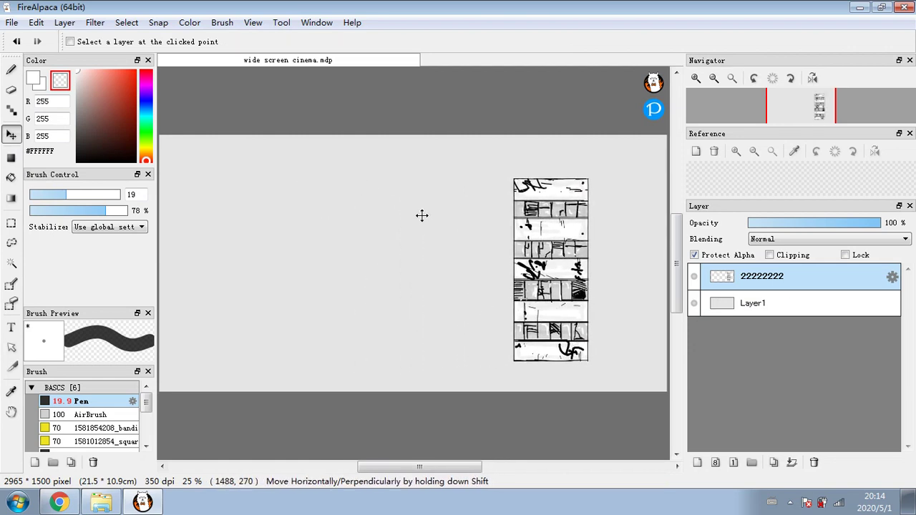
Add a new layer directly above Layer1 and switch back to the brush with white as the colour
click(774, 307)
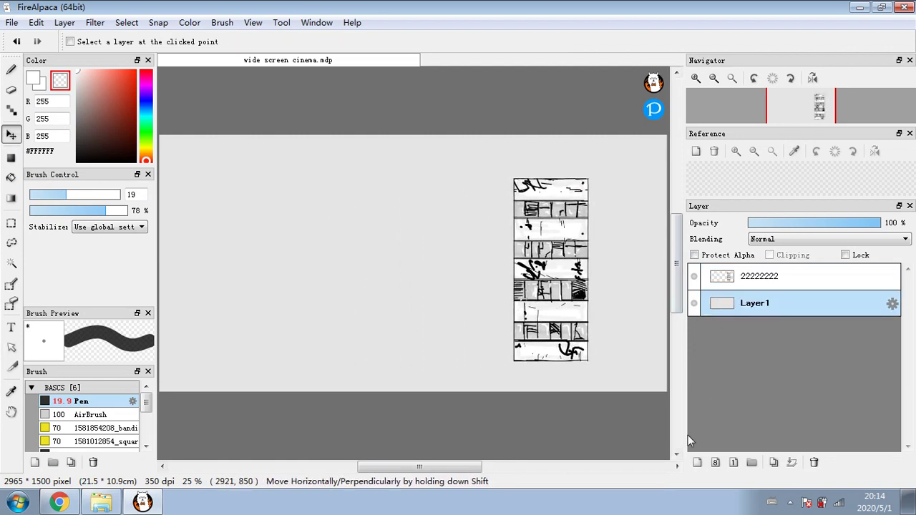
click(697, 462)
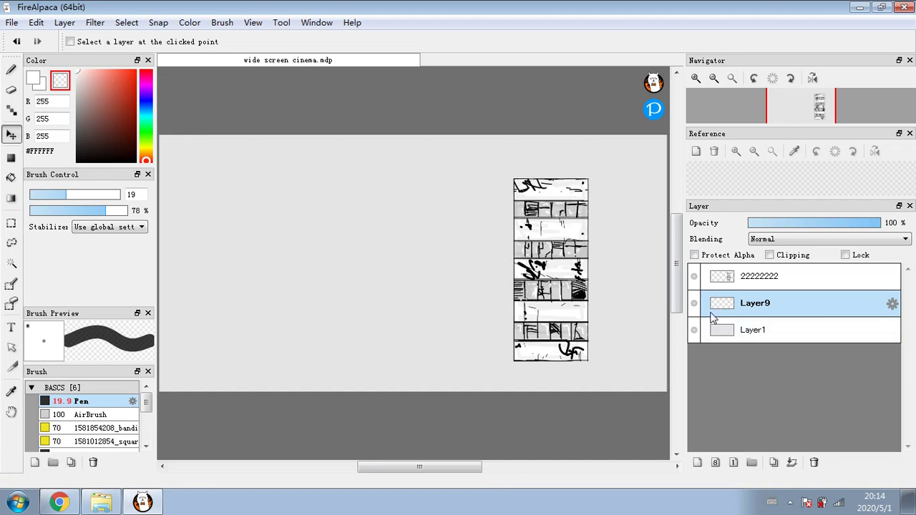
click(32, 80)
key(b)
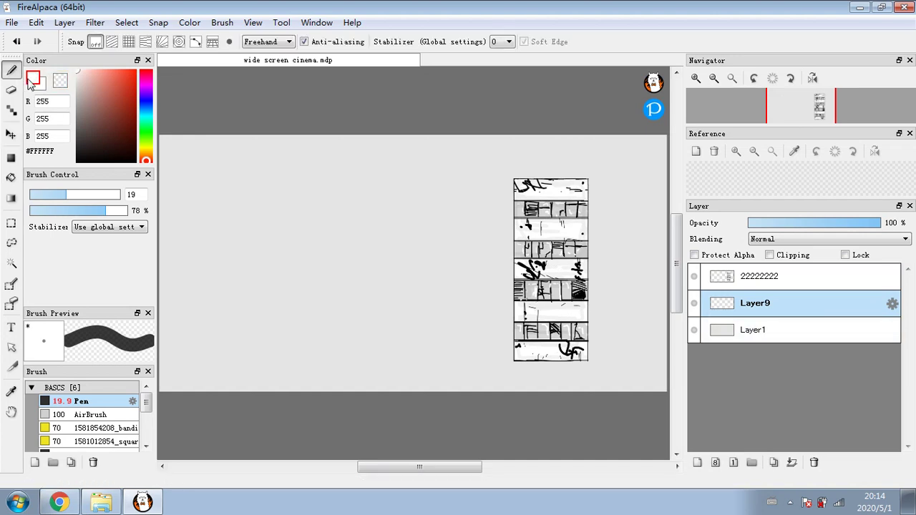
Fill overlapping white rectangles of different heights on Layer9 to form a stepped skyline silhouette in the left and middle of the canvas
click(16, 158)
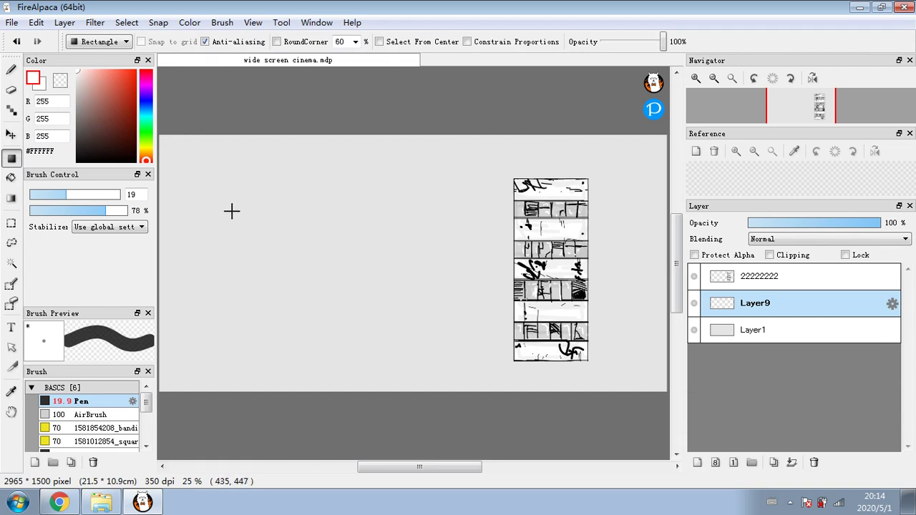
drag(204, 195, 282, 306)
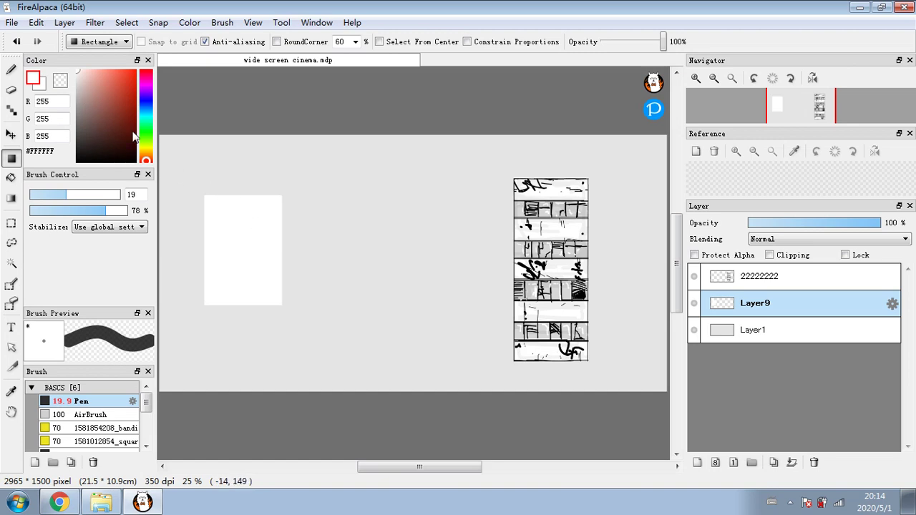
click(17, 41)
drag(189, 200, 283, 392)
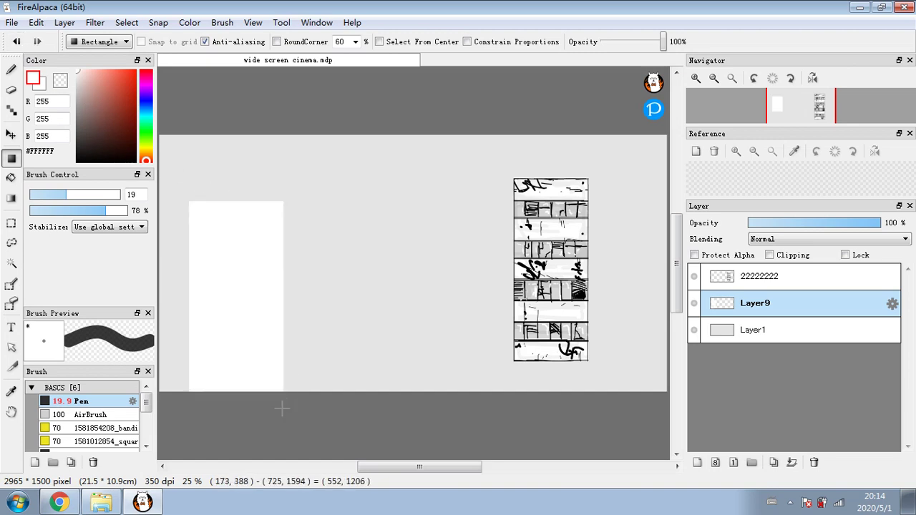
drag(263, 270, 342, 392)
drag(321, 198, 373, 401)
drag(358, 228, 428, 324)
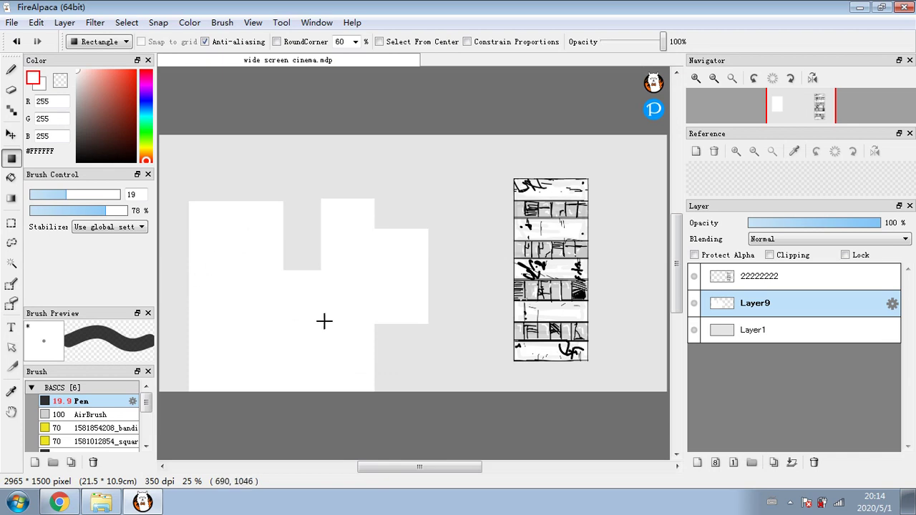
drag(343, 306, 450, 393)
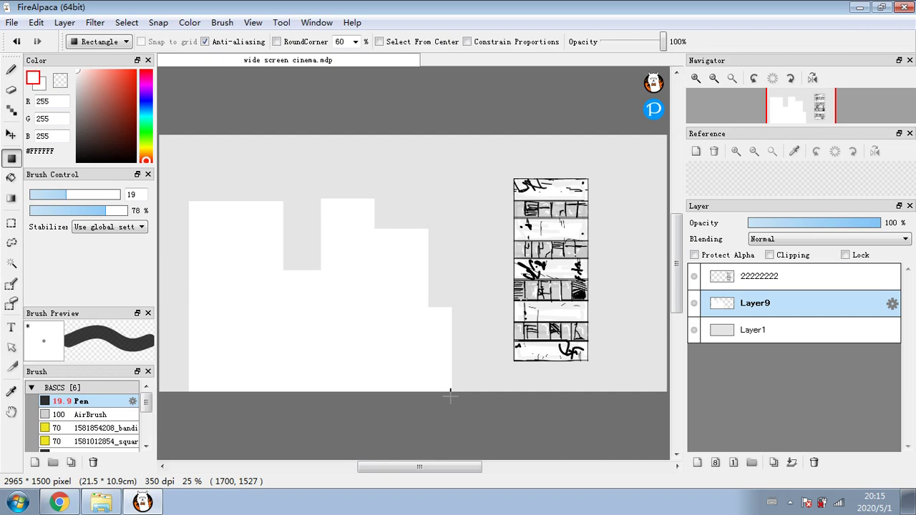
Bevel the upper right corner of the leftmost white tower with the Pen in the transparent colour at 100% opacity
key(b)
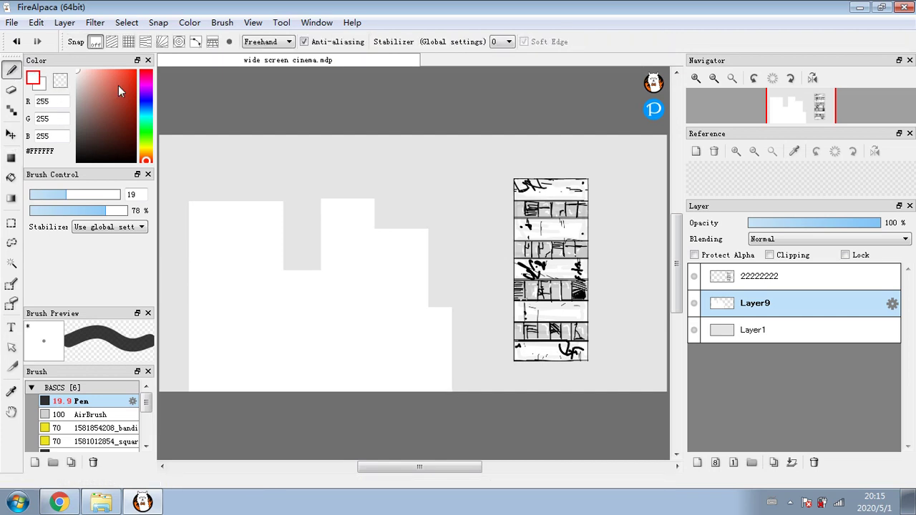
click(61, 81)
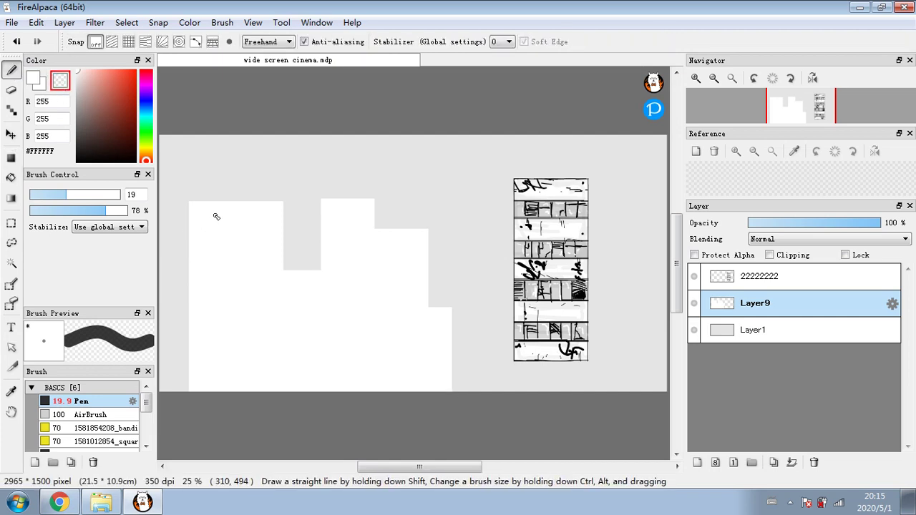
drag(108, 211, 205, 201)
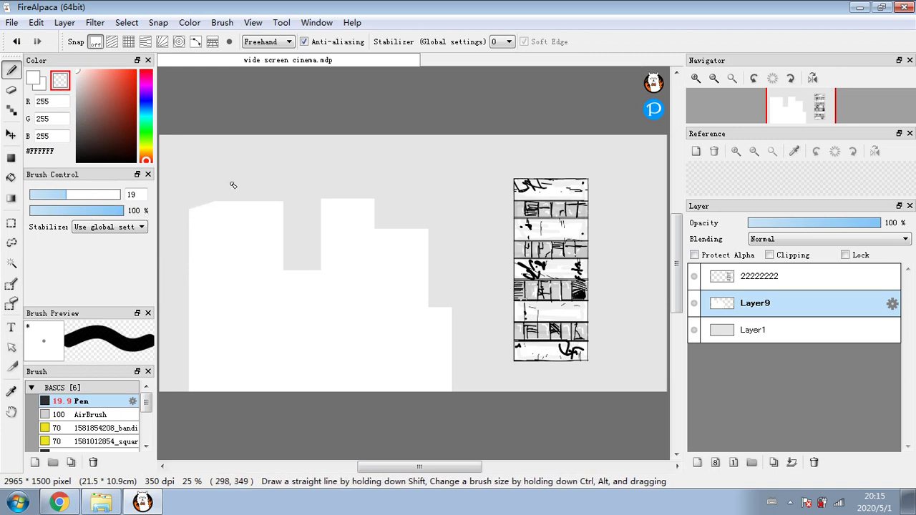
click(21, 44)
drag(269, 205, 265, 201)
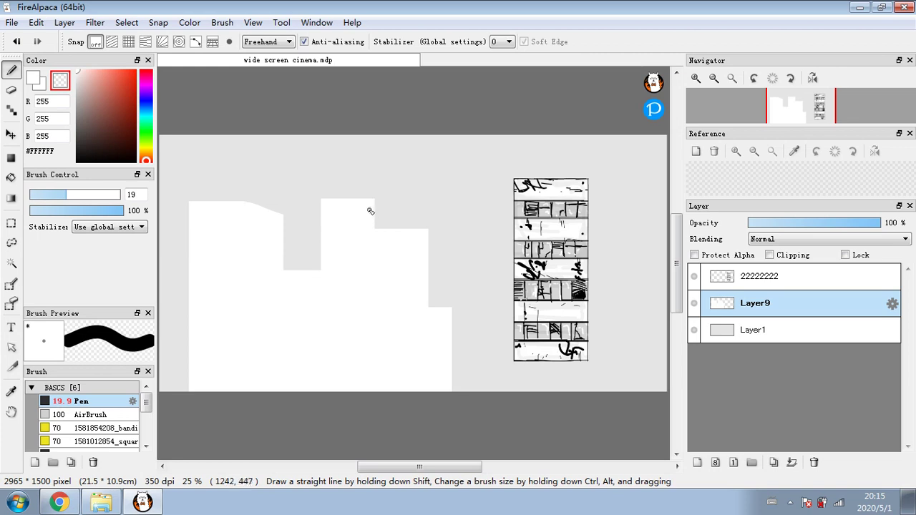
Slope off the upper right corners of the other three white blocks with straight strokes of the transparent Pen
drag(363, 201, 374, 207)
drag(409, 228, 432, 234)
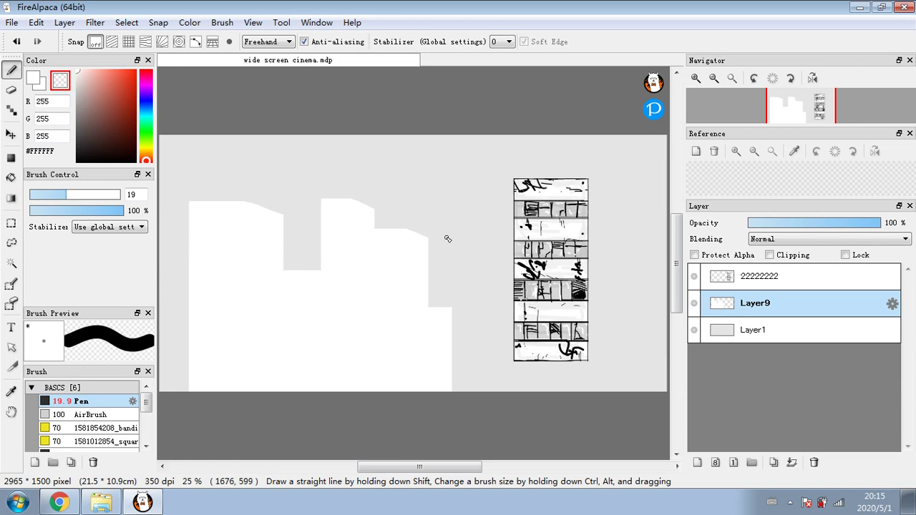
click(19, 41)
drag(405, 227, 432, 237)
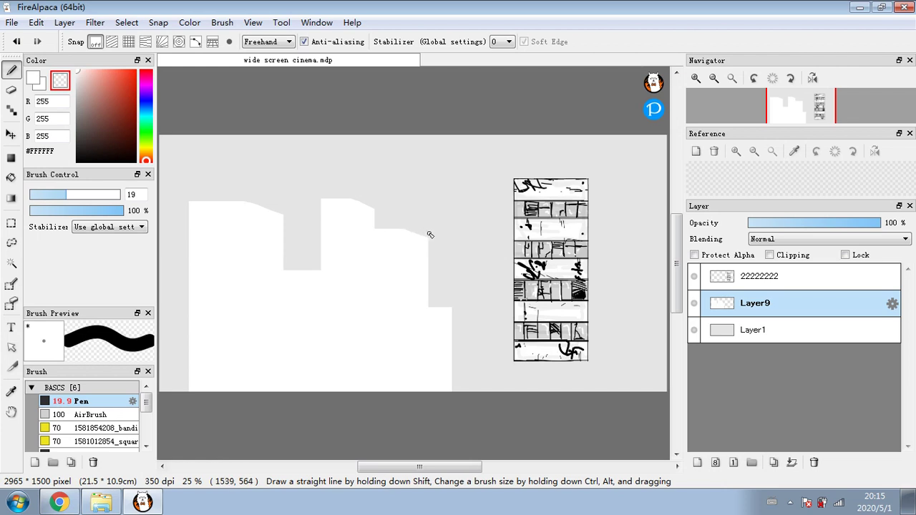
drag(430, 306, 452, 312)
Duplicate the 22222222 building layer and move the copy over the leftmost white tower
click(773, 278)
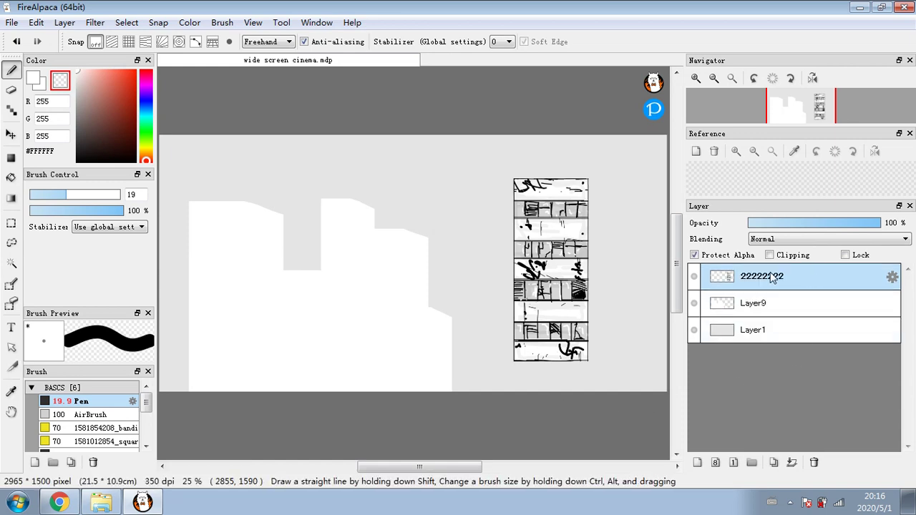
click(775, 463)
click(10, 136)
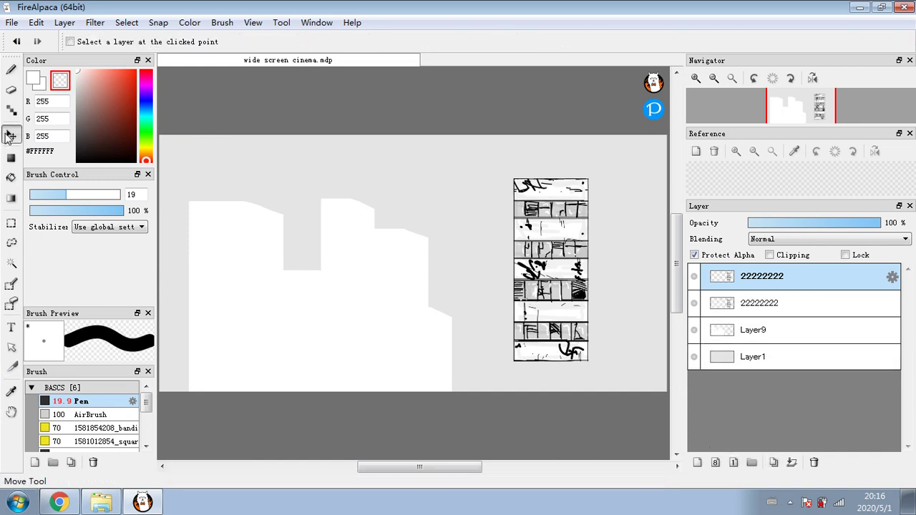
drag(551, 272, 267, 281)
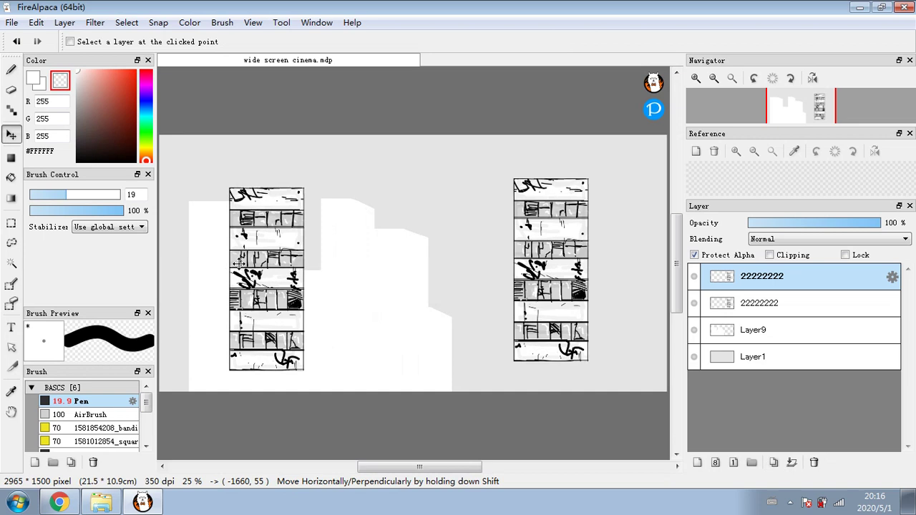
Try clipping the original 22222222 building layer to the white silhouette and shifting it slightly
click(764, 305)
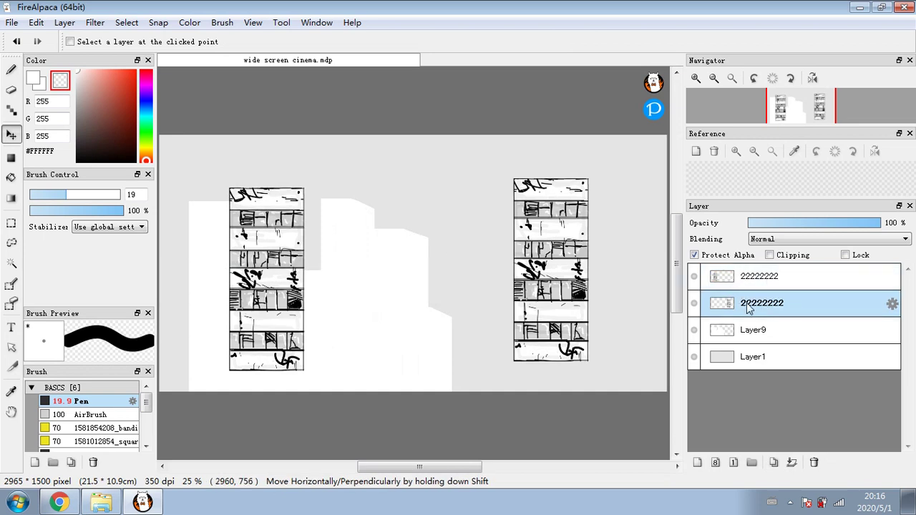
click(771, 256)
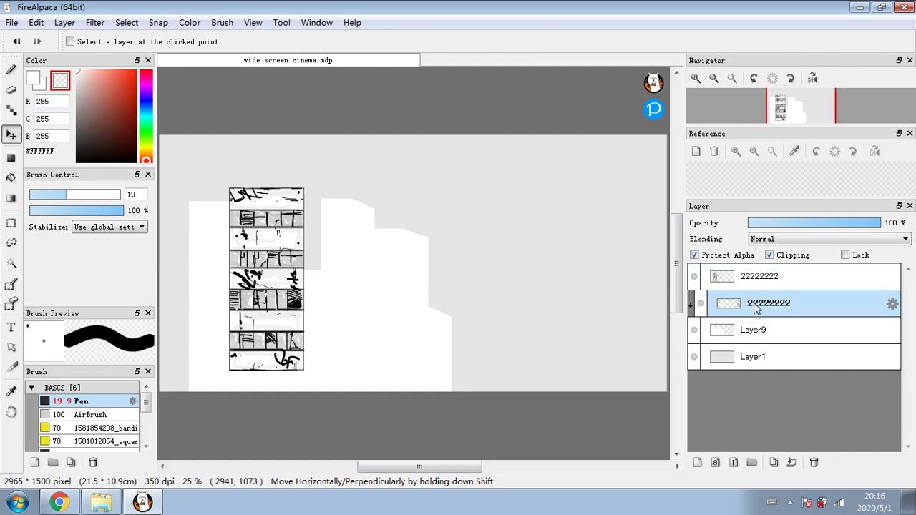
drag(494, 255, 513, 263)
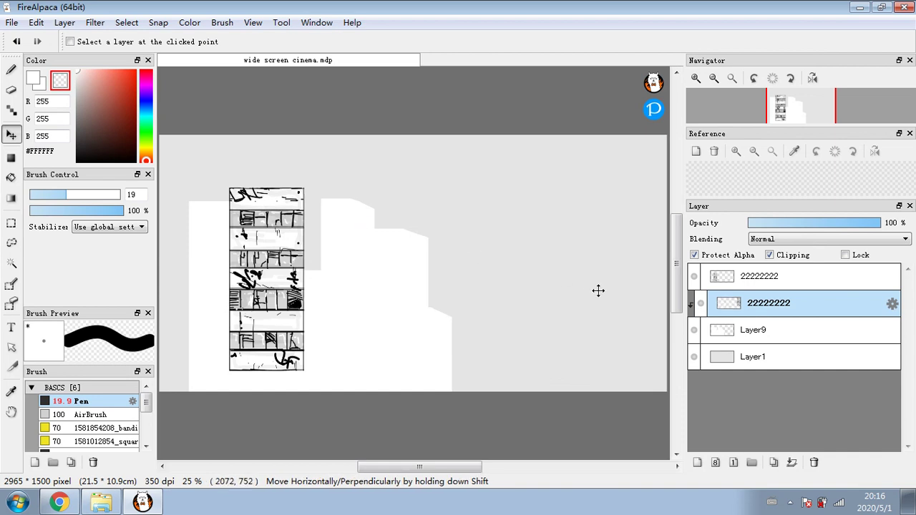
Hide the original building layer, place it above its copy and select the copy
click(698, 309)
drag(761, 307, 767, 275)
click(698, 308)
click(758, 310)
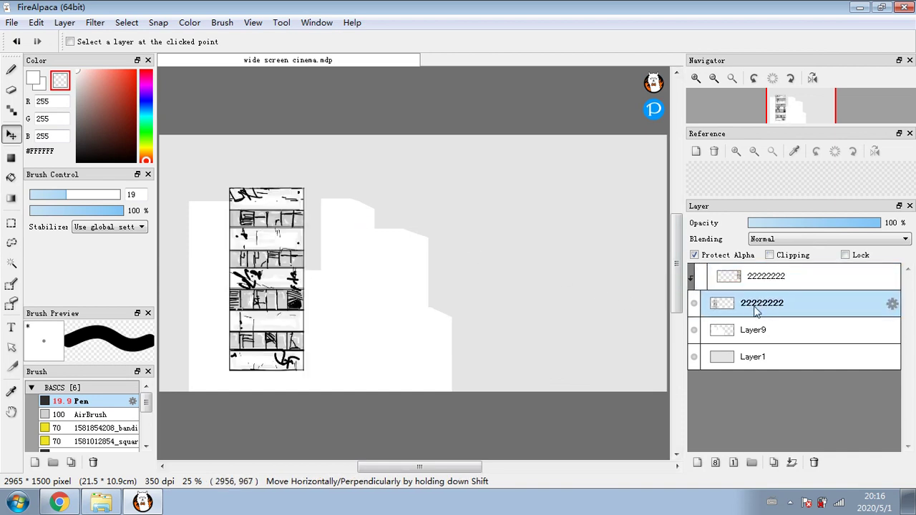
Turn off clipping on the hidden building layer, clip its copy to Layer9 and align the copy with the leftmost tower's left edge
click(742, 281)
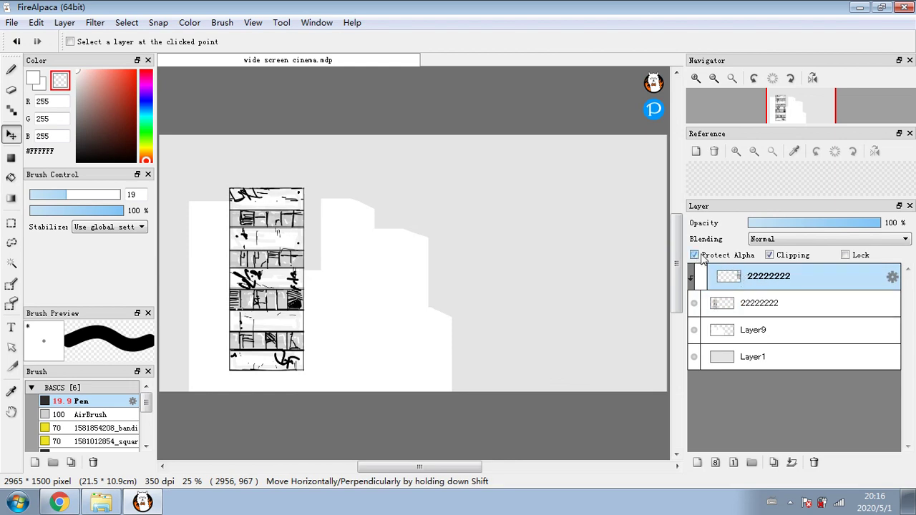
click(770, 255)
click(769, 255)
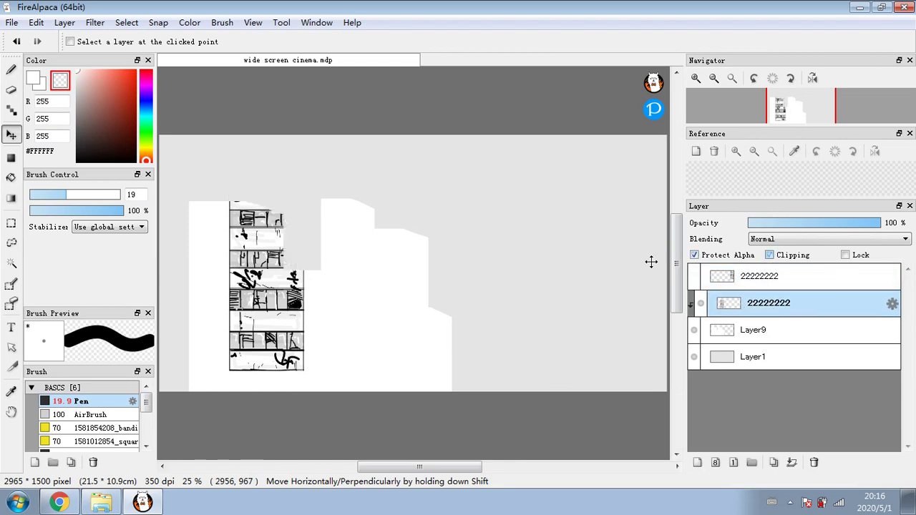
mouse_move(350, 274)
mouse_down()
mouse_move(323, 280)
mouse_move(322, 305)
mouse_move(310, 280)
mouse_up()
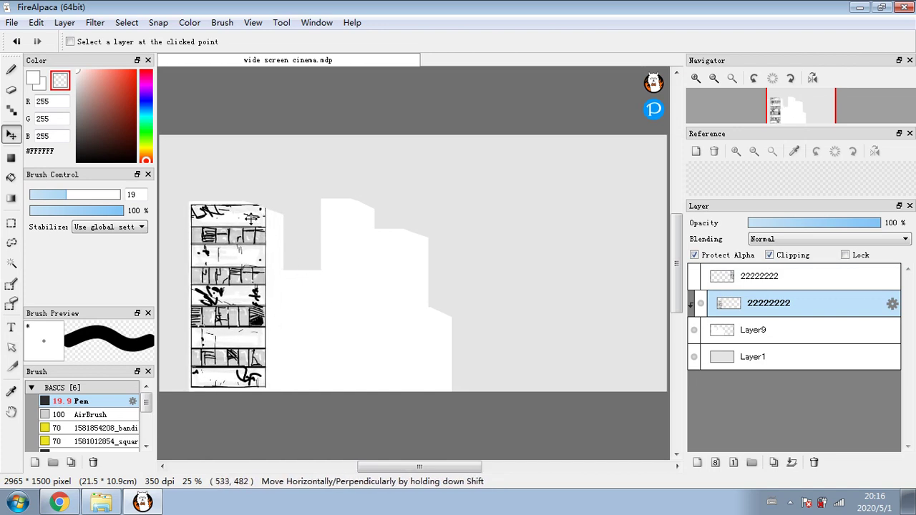
Try to distort the clipped building copy in perspective with Transform, pulling its corners towards the leftmost tower's right side
click(129, 24)
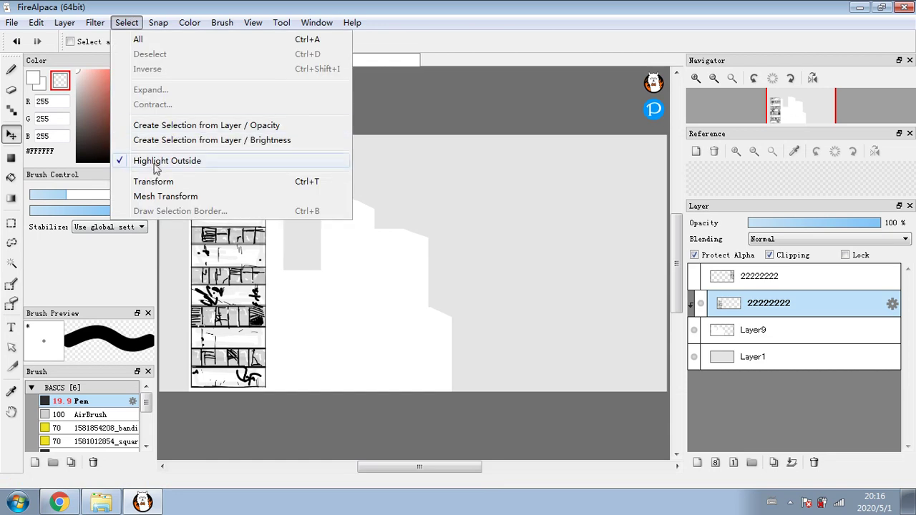
click(158, 180)
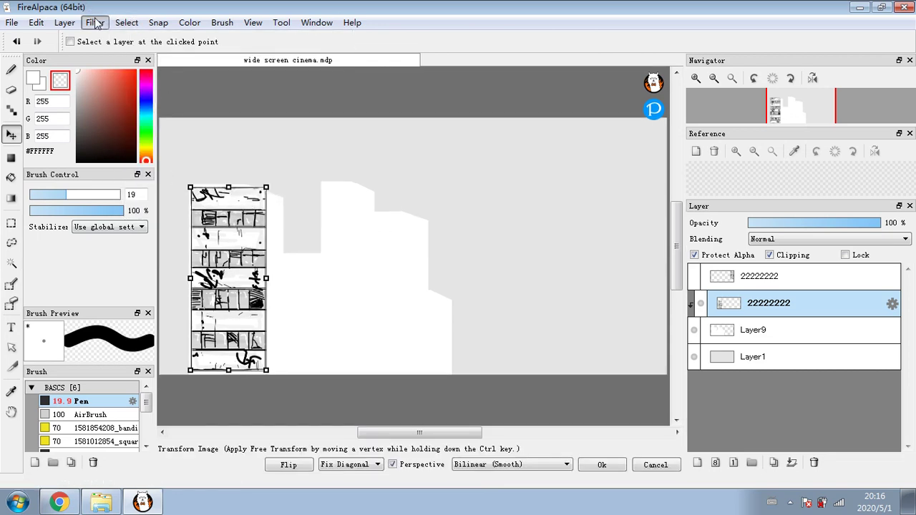
click(116, 26)
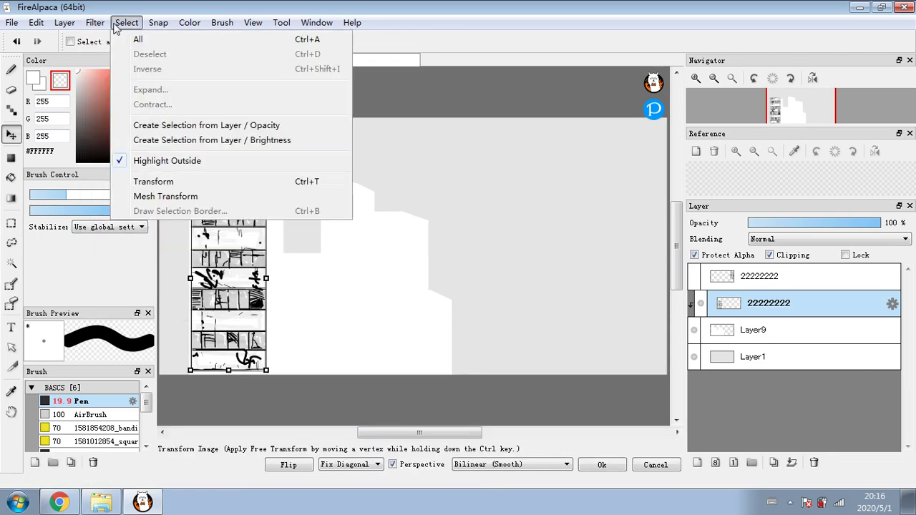
click(485, 6)
mouse_move(238, 198)
mouse_down()
mouse_move(301, 169)
mouse_move(269, 211)
mouse_move(259, 202)
mouse_move(260, 178)
mouse_move(315, 83)
mouse_move(294, 65)
mouse_move(222, 175)
mouse_move(228, 185)
mouse_up()
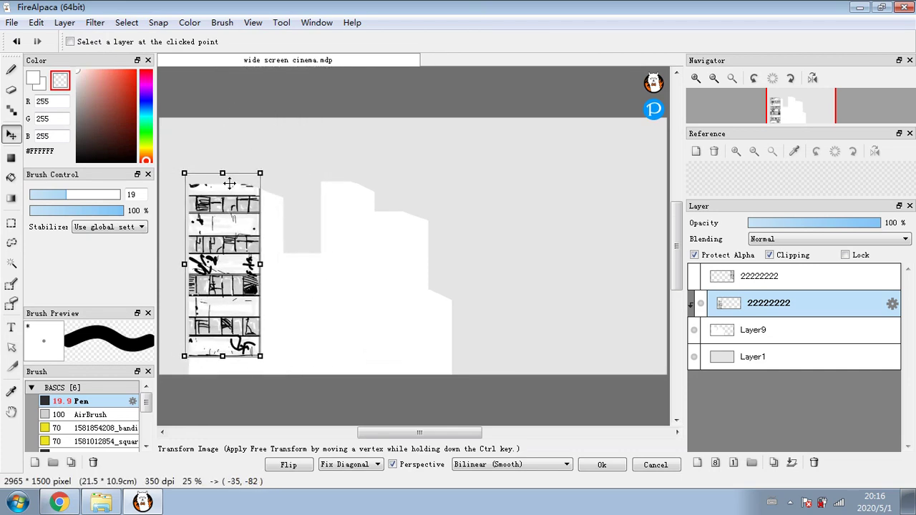
mouse_move(265, 356)
mouse_down()
mouse_move(200, 261)
mouse_move(276, 389)
mouse_move(267, 266)
mouse_move(284, 248)
mouse_up()
mouse_move(184, 173)
mouse_down()
mouse_move(232, 123)
mouse_move(207, 172)
mouse_move(281, 195)
mouse_up()
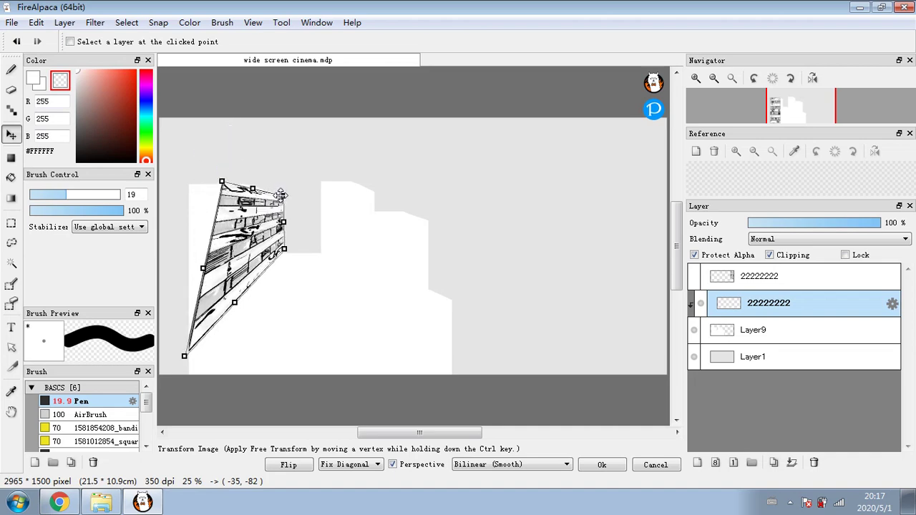
mouse_move(184, 355)
mouse_down()
mouse_move(229, 238)
mouse_move(243, 265)
mouse_move(244, 256)
mouse_up()
Try to fit the distorted facade's corners to a narrow side wall beneath the tower's sloped edge, and cancel the transform
scroll(292, 229, down, 1)
scroll(292, 229, up, 2)
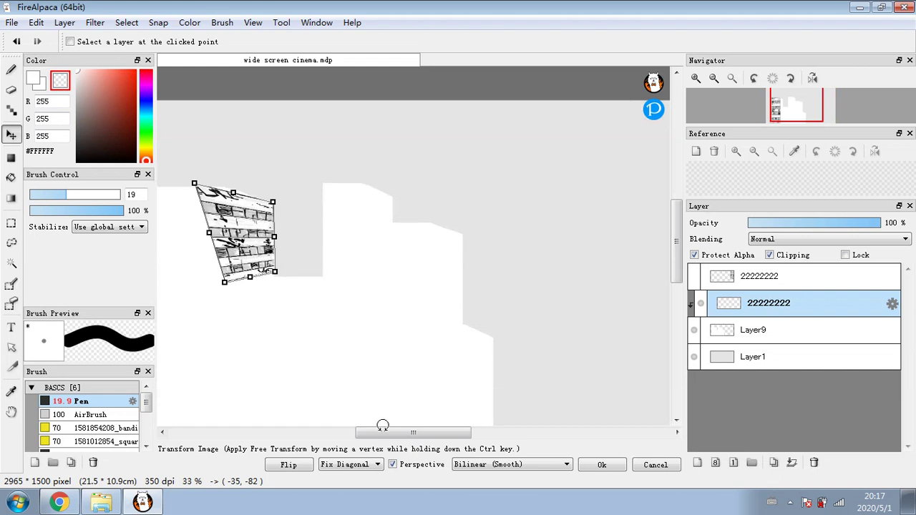
drag(383, 433, 342, 433)
mouse_move(359, 183)
mouse_down()
mouse_move(398, 186)
mouse_move(390, 187)
mouse_up()
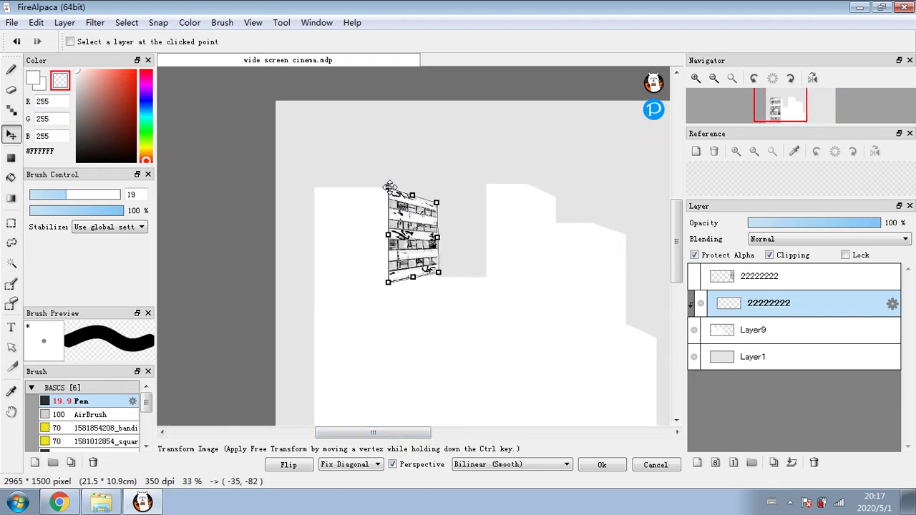
drag(433, 273, 434, 278)
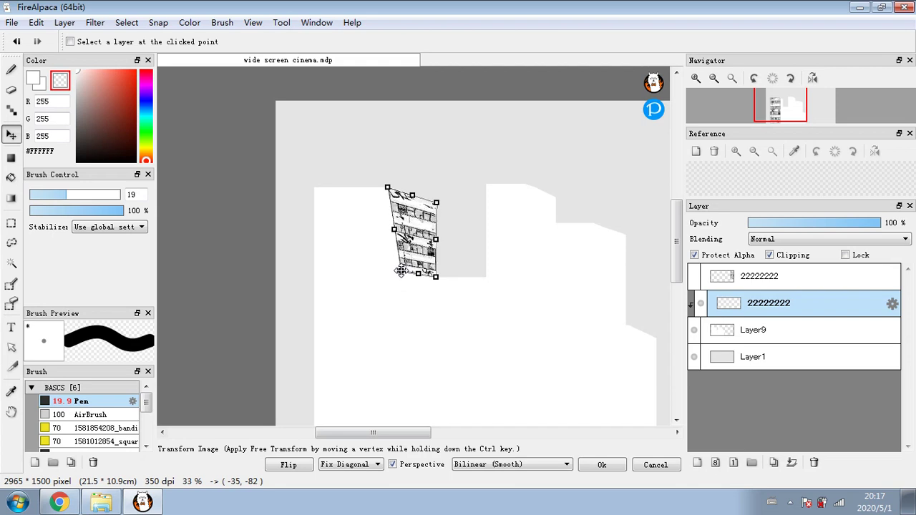
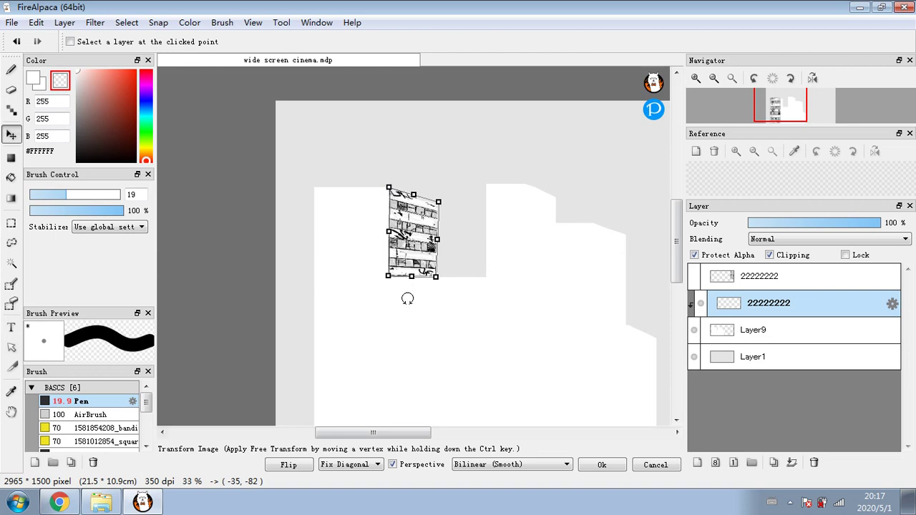
mouse_move(391, 279)
mouse_down()
mouse_move(395, 257)
mouse_move(398, 281)
mouse_move(392, 277)
mouse_up()
drag(389, 189, 394, 189)
drag(391, 274, 389, 285)
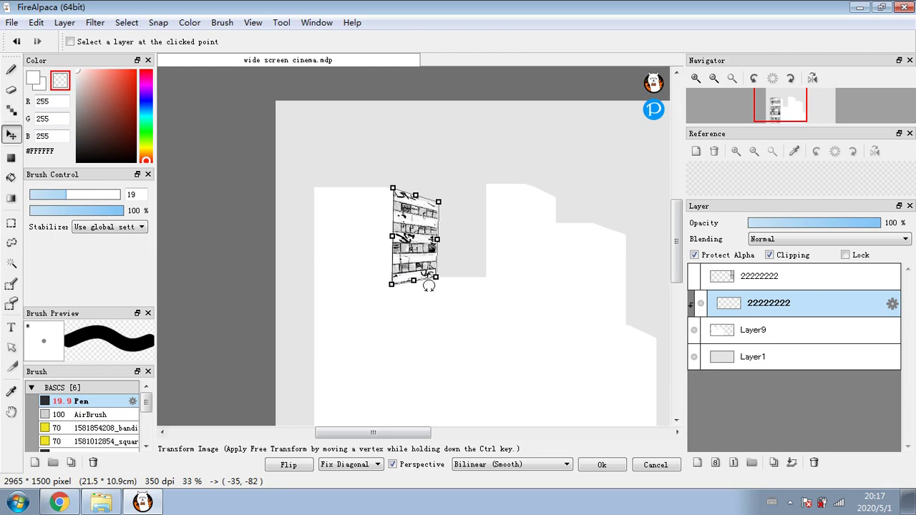
click(654, 466)
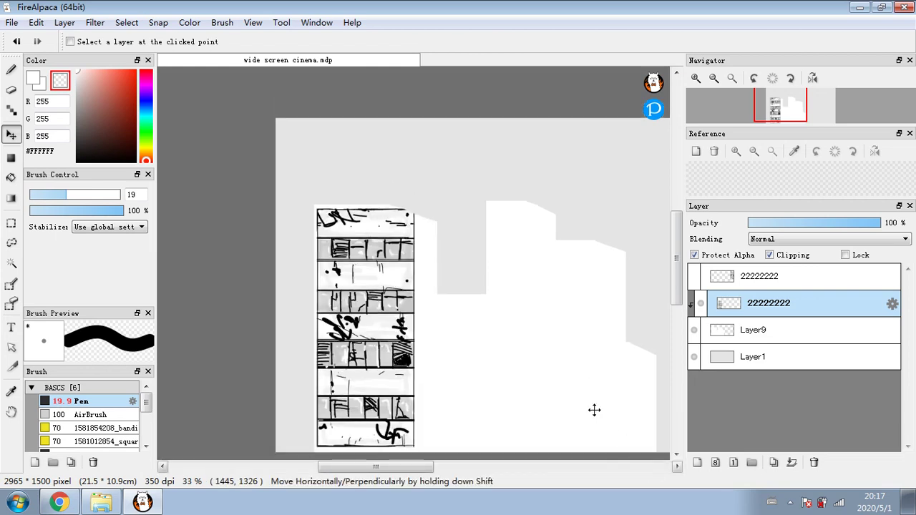
Try shifting the clipped building copy up and left and raising its upper right corner with Transform, and undo it
drag(382, 255, 364, 274)
click(126, 22)
click(159, 184)
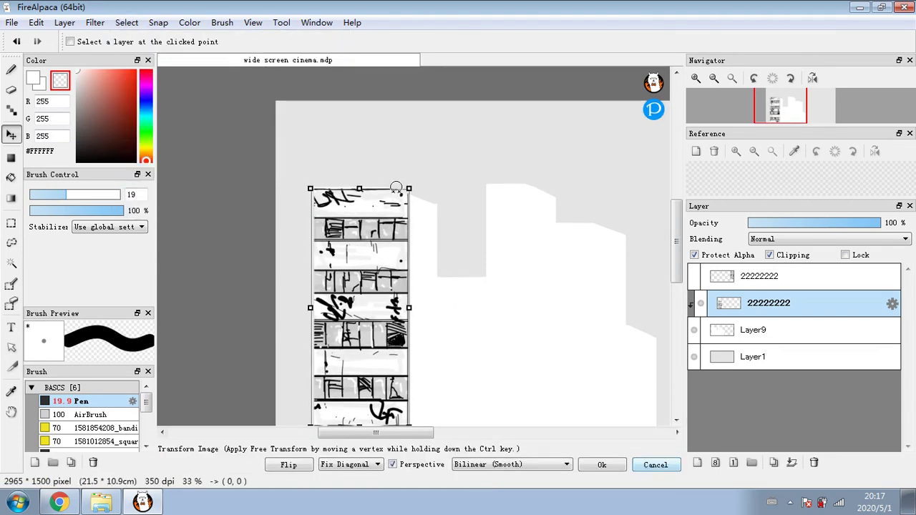
mouse_move(408, 186)
mouse_down()
mouse_move(394, 208)
mouse_move(409, 185)
mouse_up()
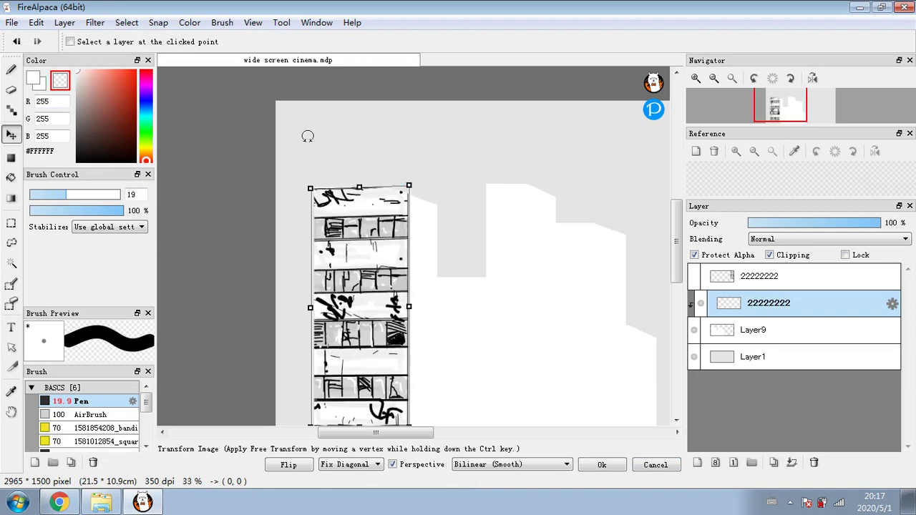
click(17, 41)
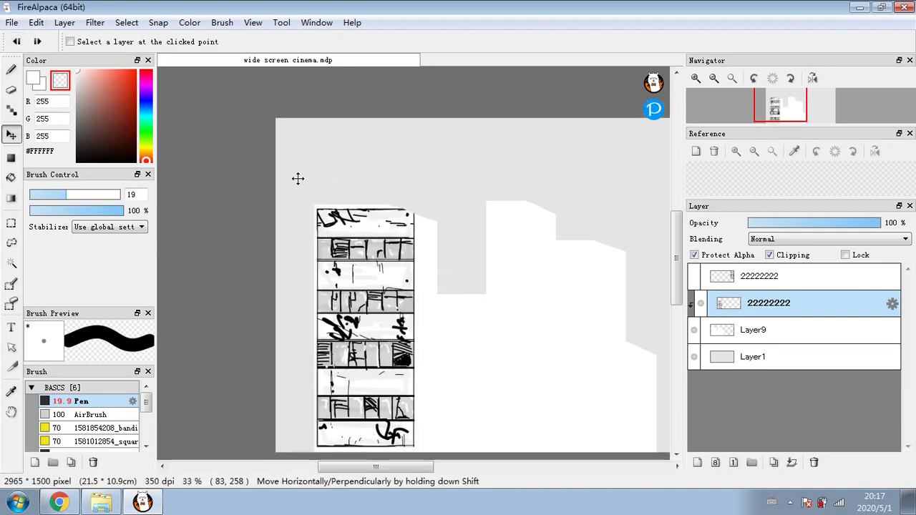
Transform the clipped building copy to a shorter, narrower facade, apply it and align it with the leftmost tower's upper front
click(127, 22)
click(152, 181)
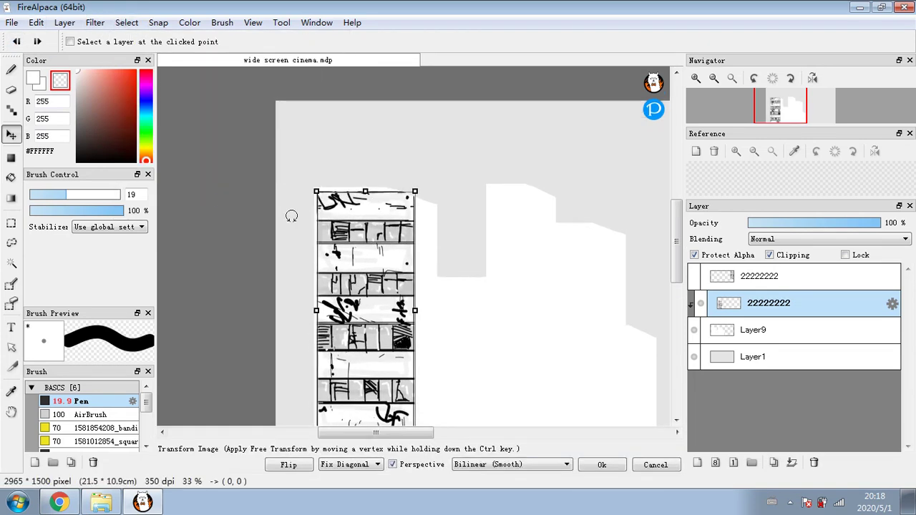
drag(363, 186, 358, 207)
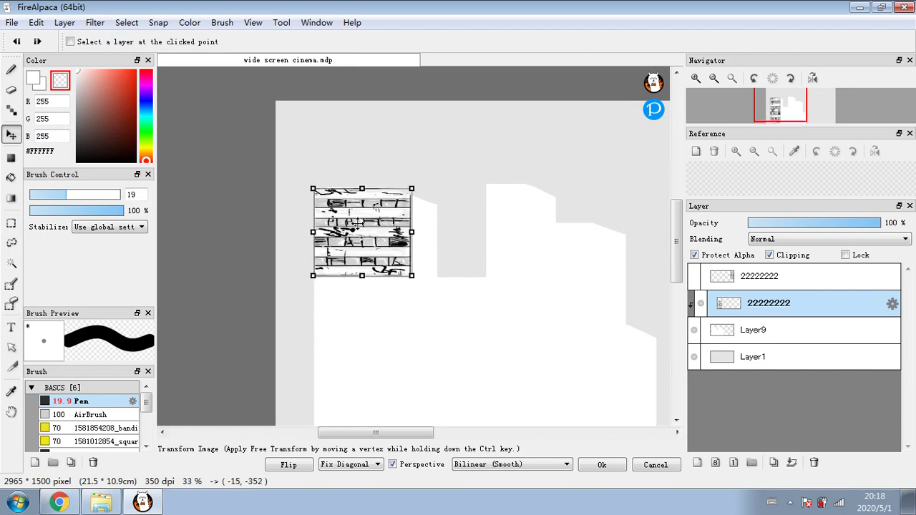
drag(404, 238, 360, 211)
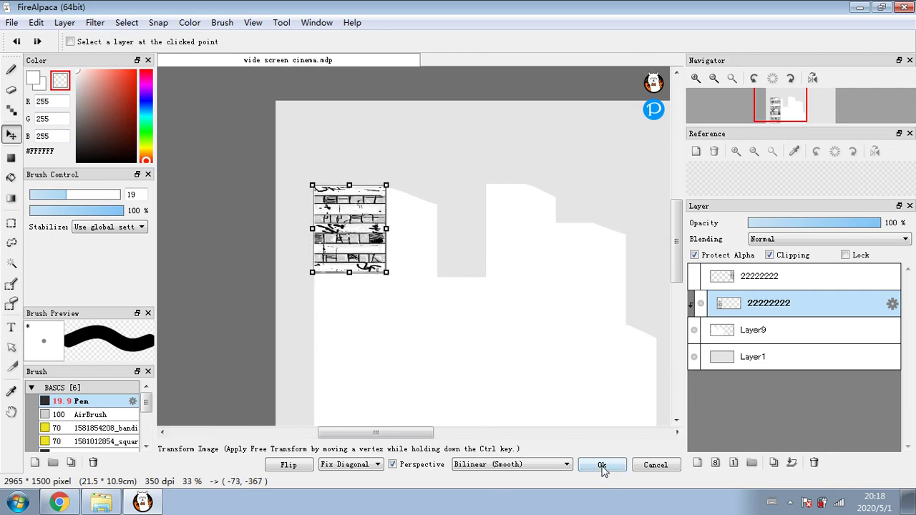
click(602, 466)
mouse_move(360, 244)
mouse_down()
mouse_move(369, 253)
mouse_move(361, 248)
mouse_up()
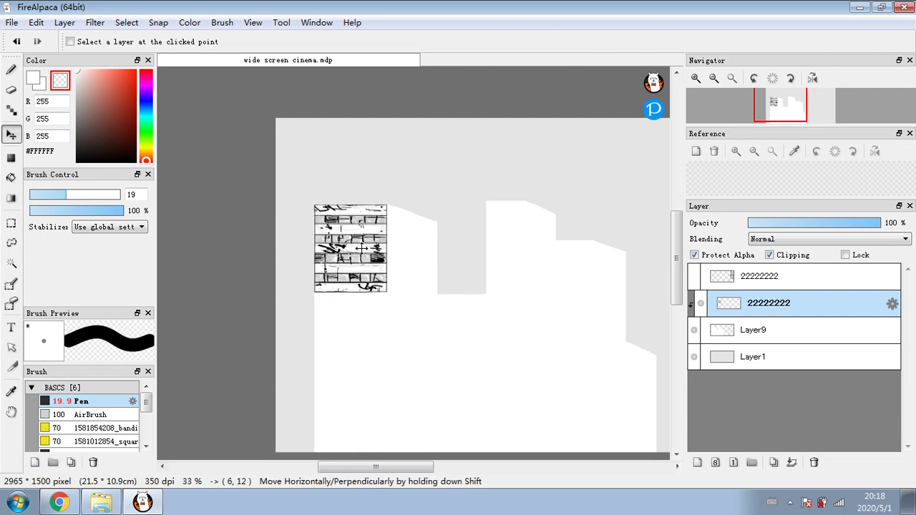
Duplicate the shrunken facade twice and stack the copies directly below it down the leftmost tower
click(773, 463)
drag(390, 293, 380, 378)
click(774, 464)
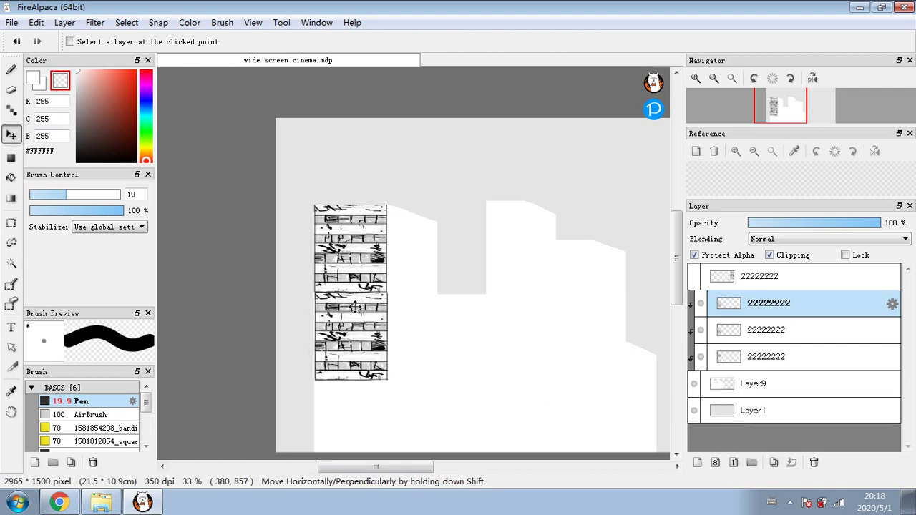
drag(357, 300, 357, 386)
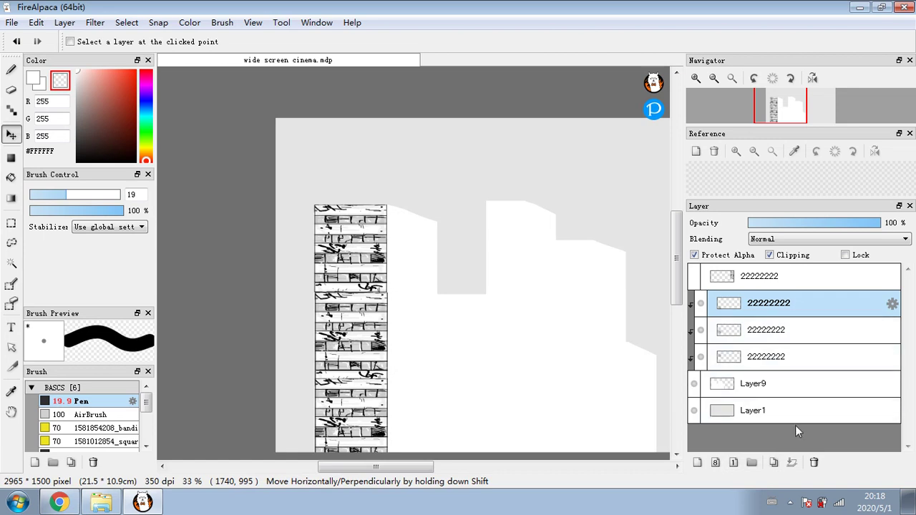
Merge the three clipped facade layers down into Layer9, starting with the lowest one
click(760, 361)
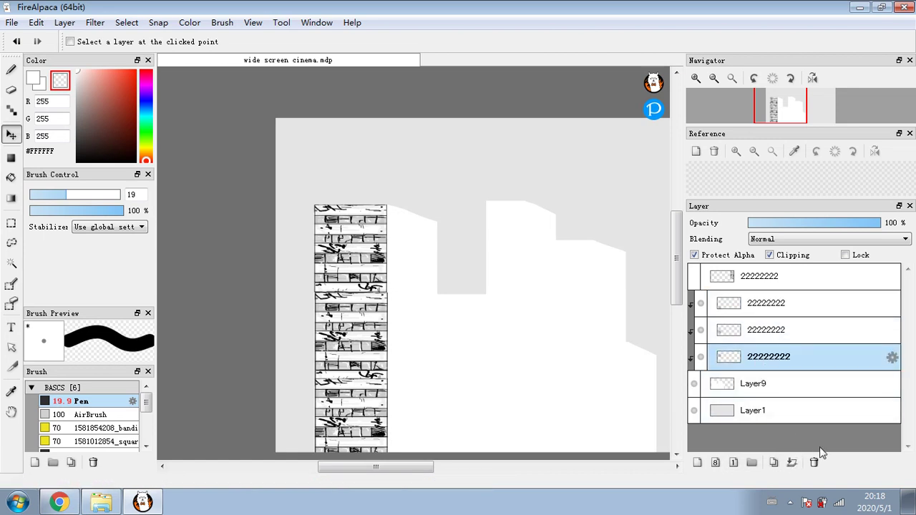
click(793, 463)
click(779, 337)
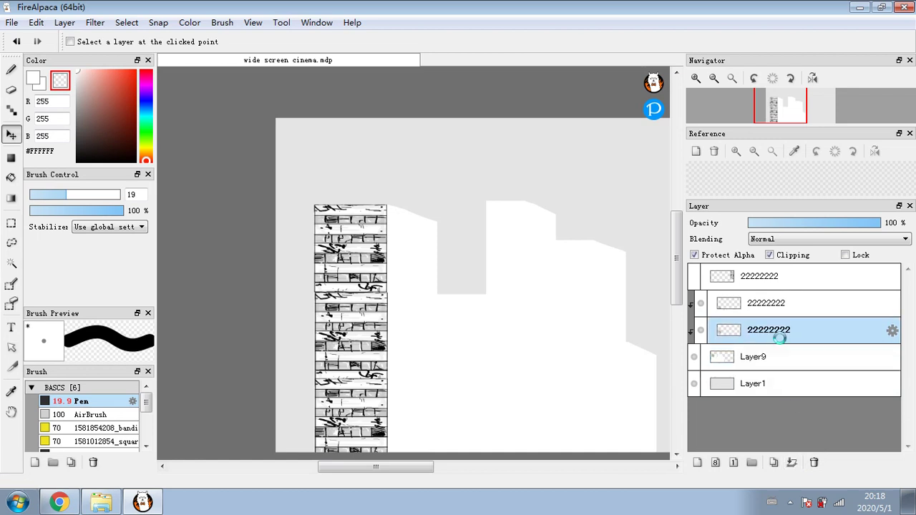
click(792, 462)
click(774, 308)
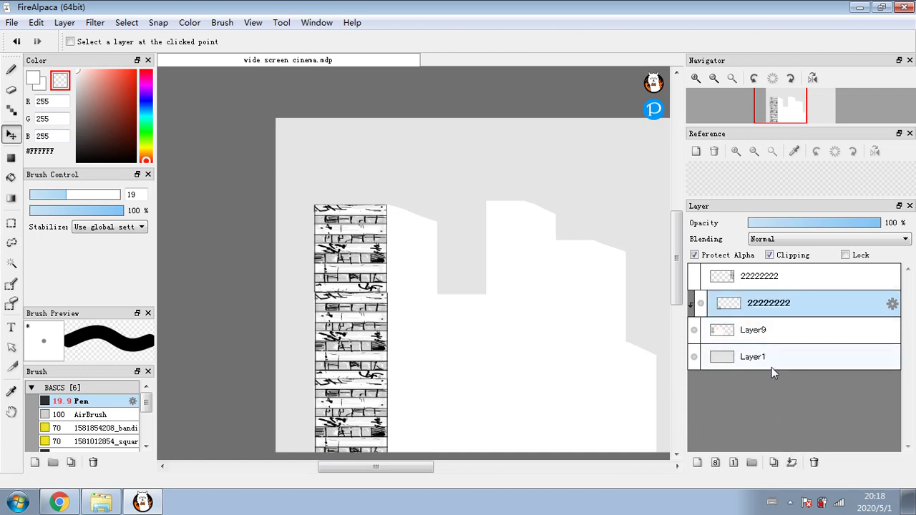
click(791, 463)
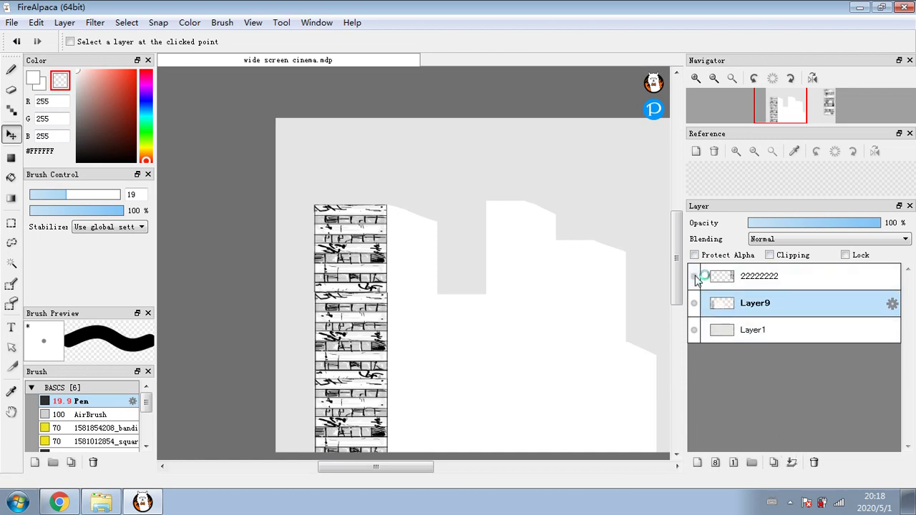
Show the hidden building layer, duplicate it twice and move the top copy beside the textured tower, beneath the skyline gap
click(742, 285)
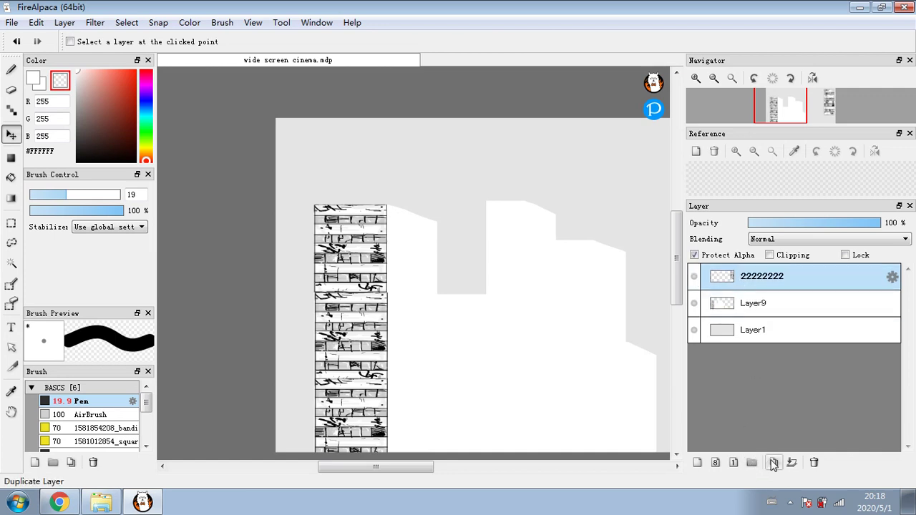
click(774, 463)
click(773, 463)
drag(392, 466, 405, 466)
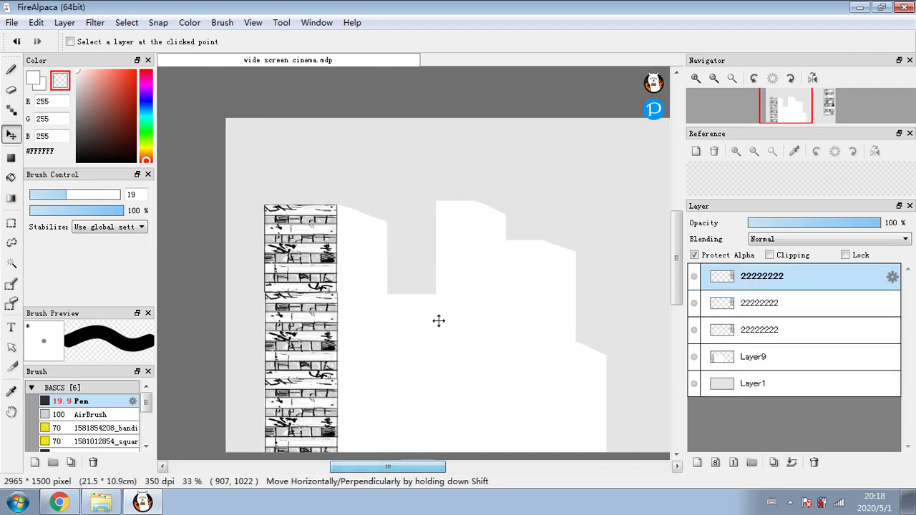
mouse_move(473, 296)
mouse_down()
mouse_move(364, 379)
mouse_move(178, 367)
mouse_move(100, 379)
mouse_move(291, 342)
mouse_move(224, 317)
mouse_move(97, 336)
mouse_move(168, 460)
mouse_move(158, 443)
mouse_move(18, 464)
mouse_move(25, 462)
mouse_up()
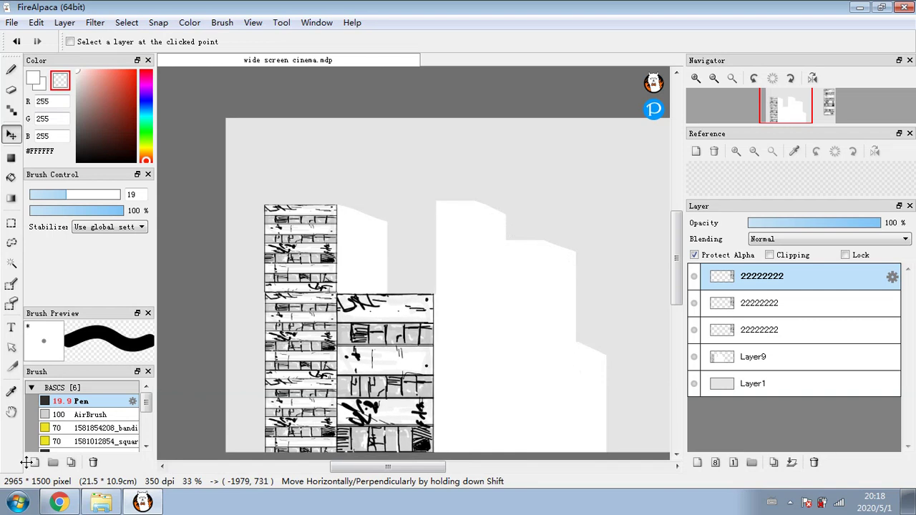
drag(26, 461, 25, 462)
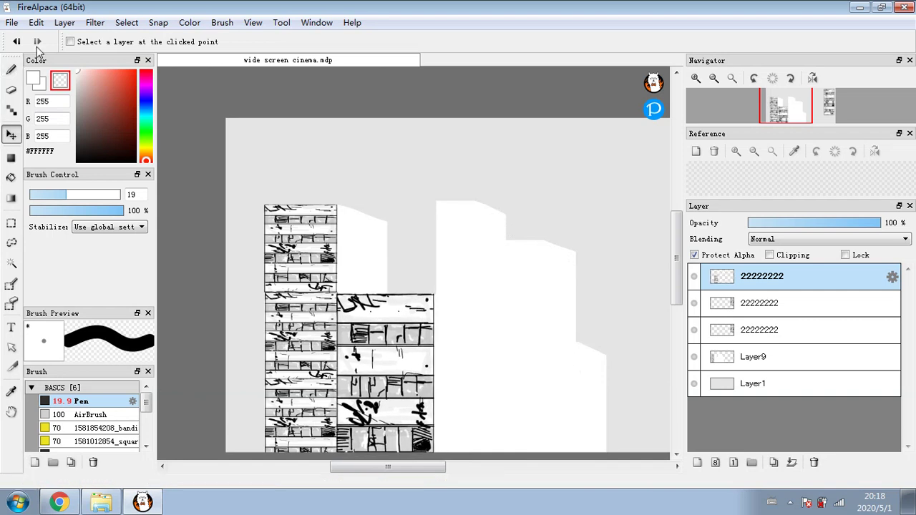
Shorten the top building copy with Transform, apply it and shift it down slightly beside the textured tower
click(125, 22)
click(169, 181)
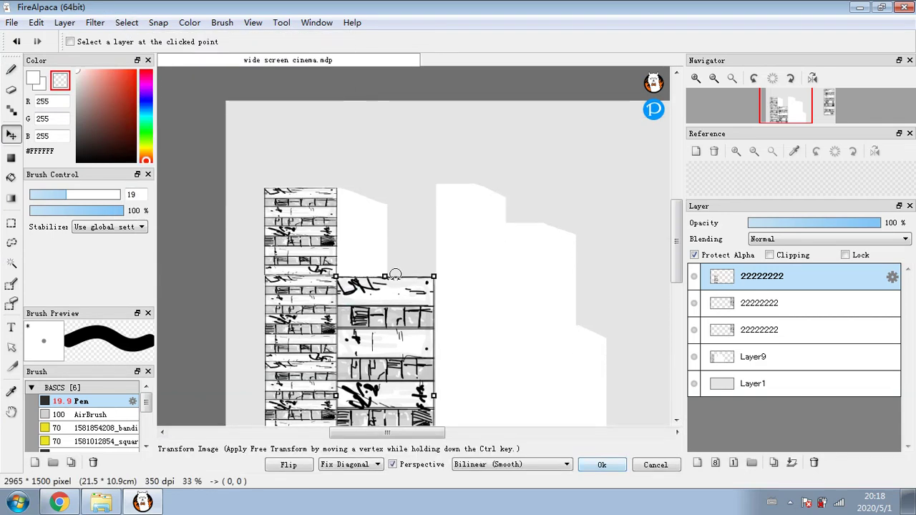
drag(384, 276, 373, 300)
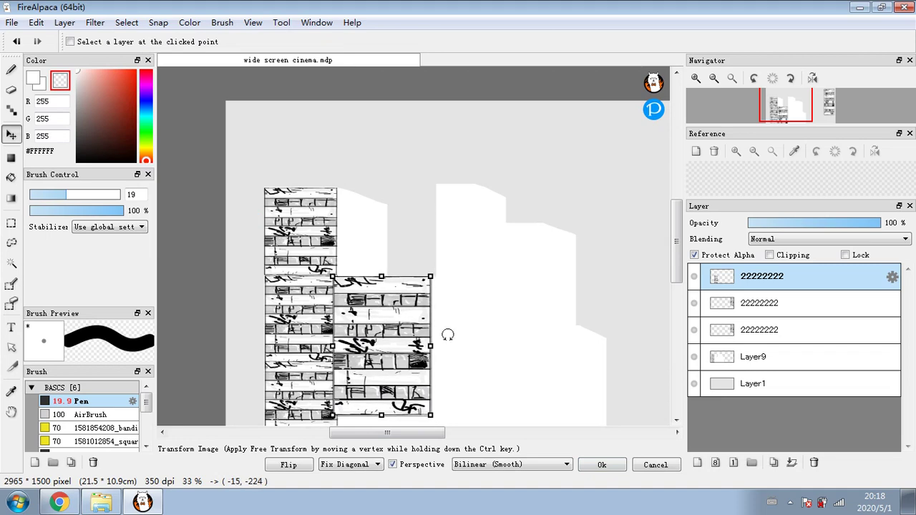
drag(385, 413, 384, 434)
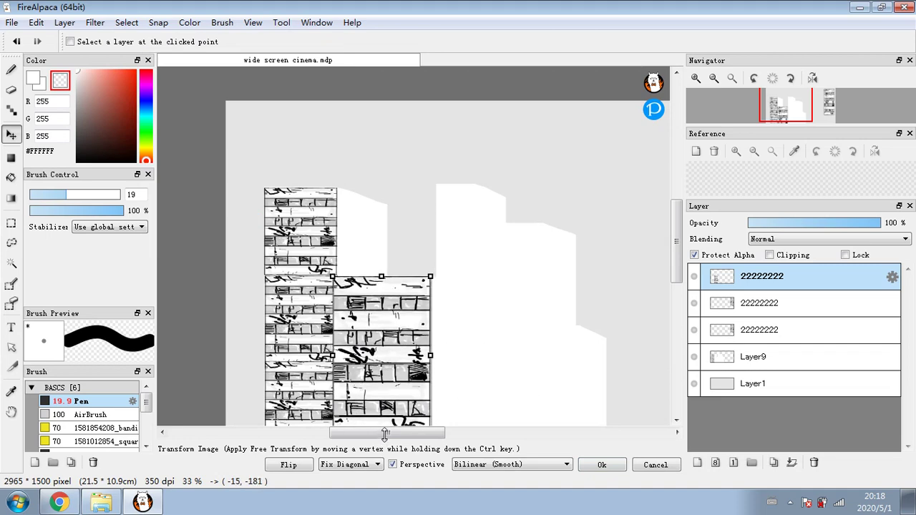
click(601, 465)
mouse_move(680, 274)
mouse_down()
mouse_move(677, 286)
mouse_move(677, 277)
mouse_up()
drag(394, 379, 396, 384)
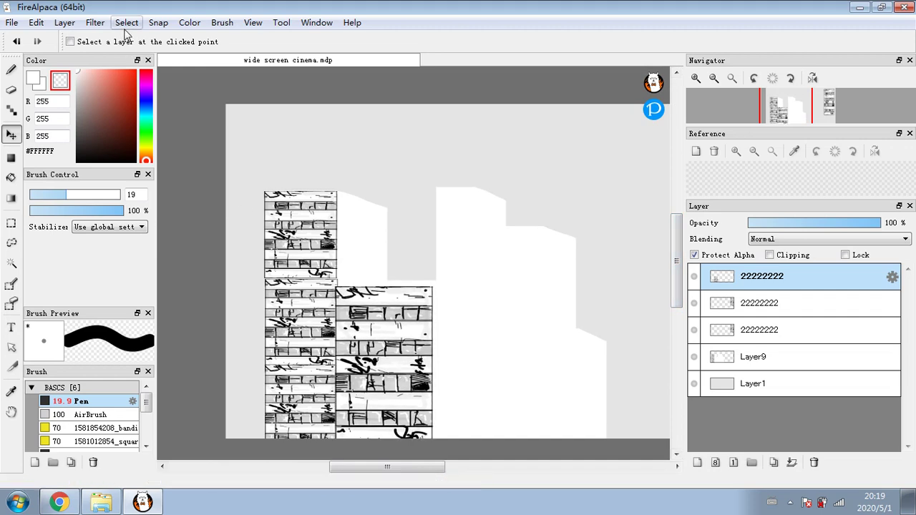
Transform the top building copy into a wider, shorter facade, apply it and move it slightly up and left
click(126, 22)
click(172, 179)
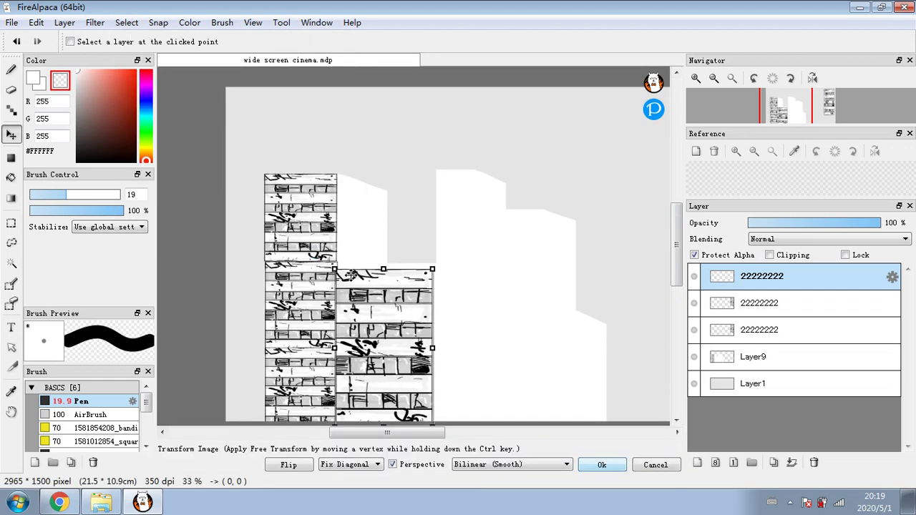
drag(379, 271, 382, 259)
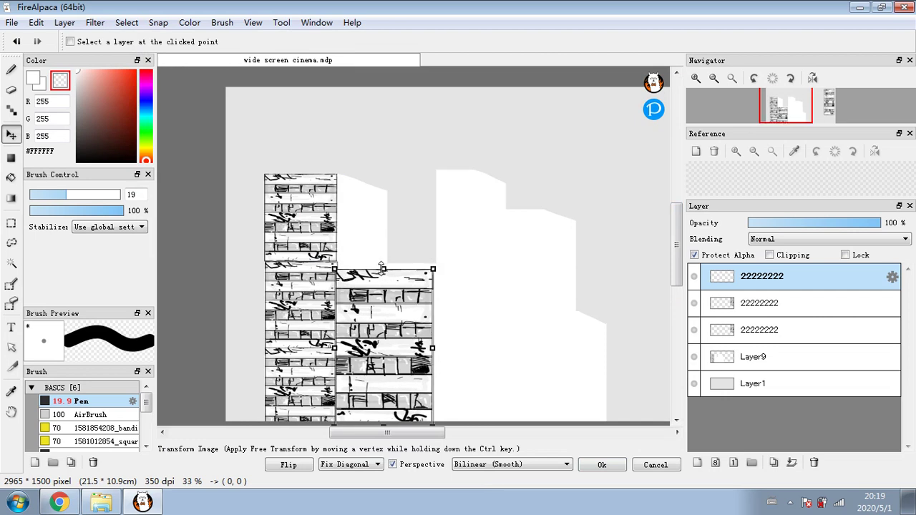
drag(383, 268, 383, 263)
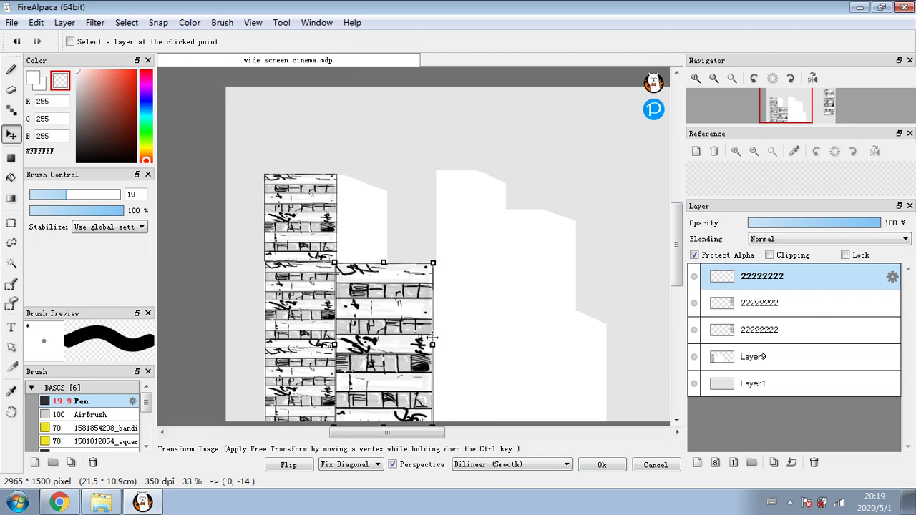
drag(433, 351, 488, 344)
drag(409, 261, 403, 310)
click(602, 465)
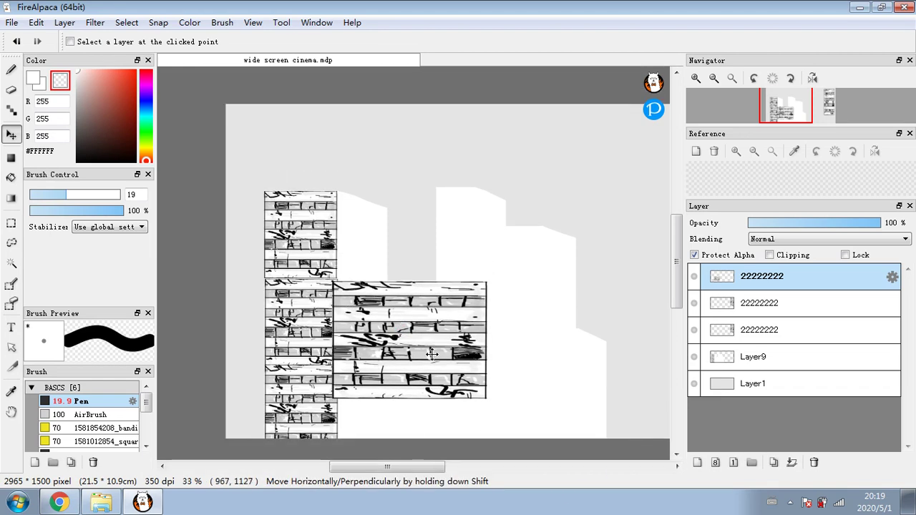
mouse_move(436, 340)
mouse_down()
mouse_move(417, 392)
mouse_move(423, 334)
mouse_up()
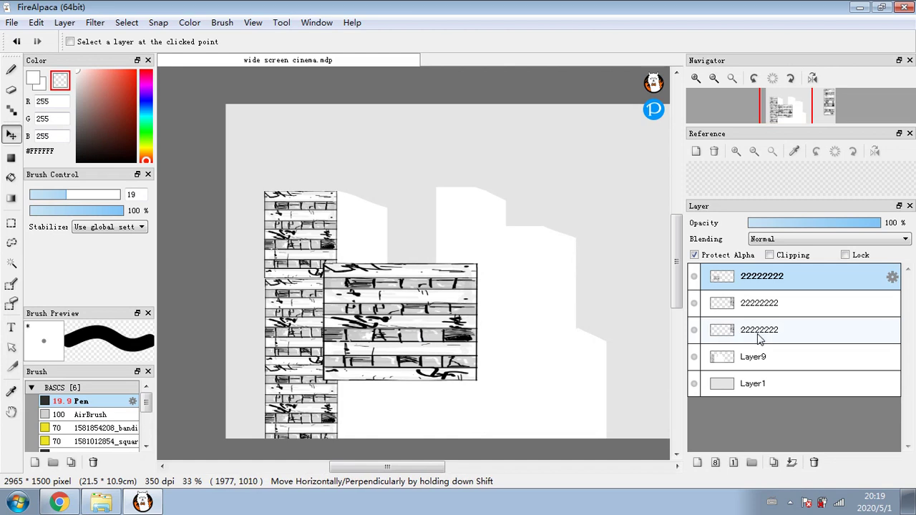
Hide the two spare building copies, move the wide facade layer directly above Layer9 and clip it to Layer9 instead of the spare copy
click(763, 333)
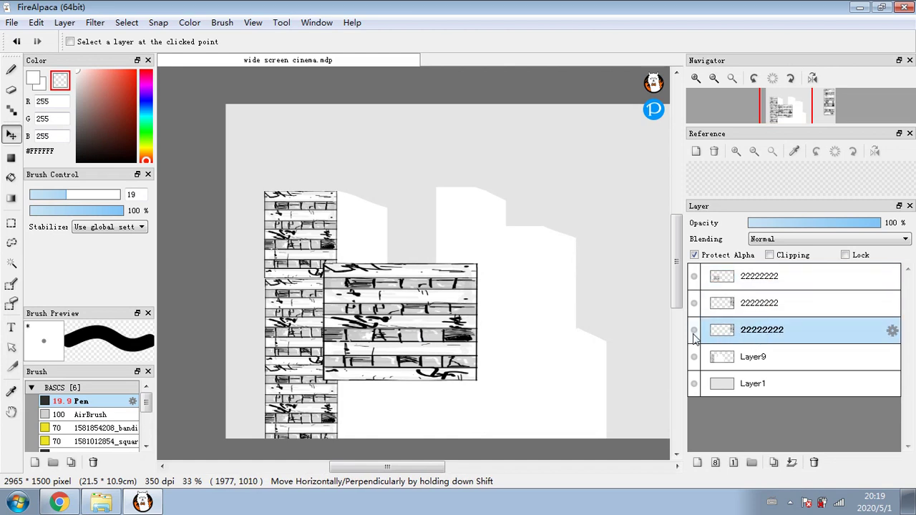
click(769, 255)
click(744, 356)
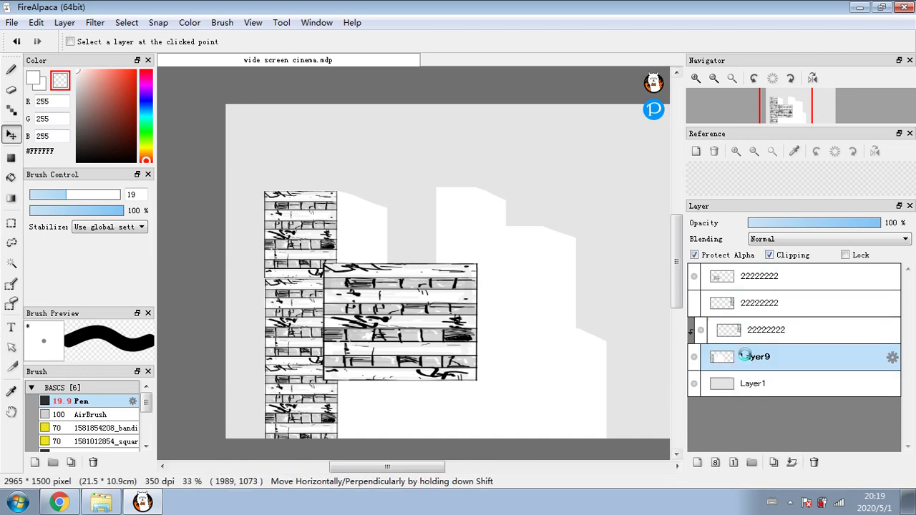
click(744, 334)
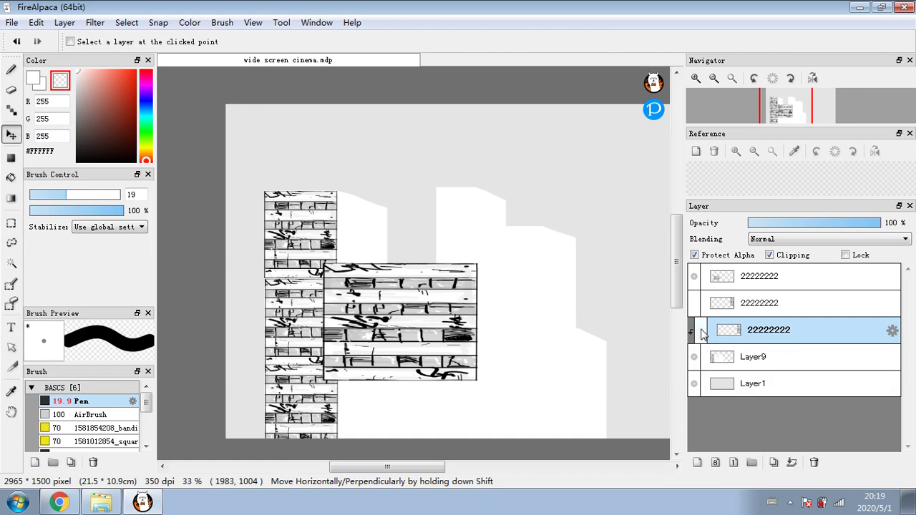
click(770, 256)
drag(757, 283, 727, 358)
click(769, 256)
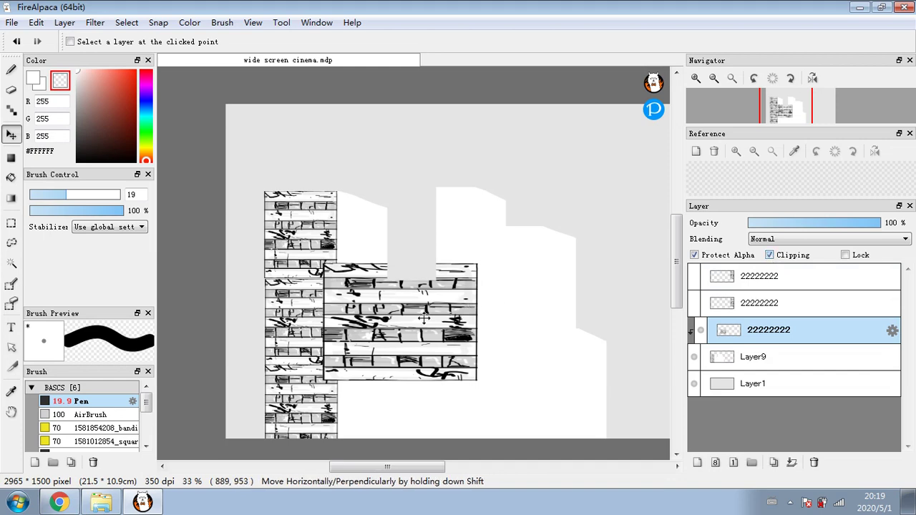
Align the wide facade with the low block beside the textured tower, and place a duplicate of it directly below
drag(421, 320, 430, 338)
click(773, 462)
drag(491, 331, 494, 457)
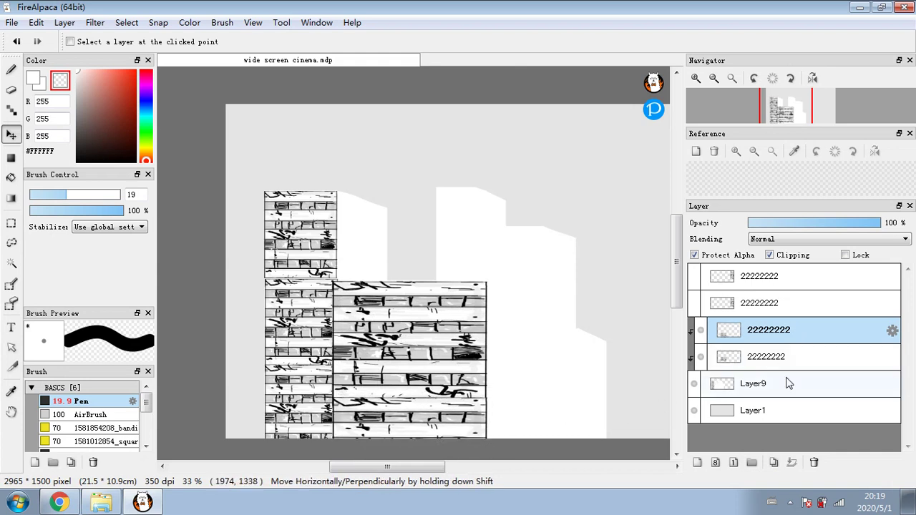
Merge both wide facade layers into Layer9 and shift the merged skyline slightly left and down
click(785, 367)
click(792, 462)
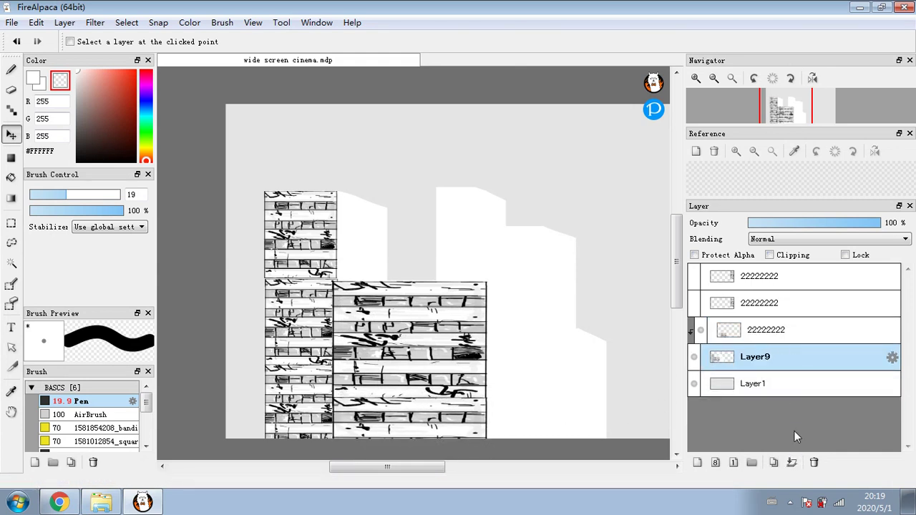
click(793, 331)
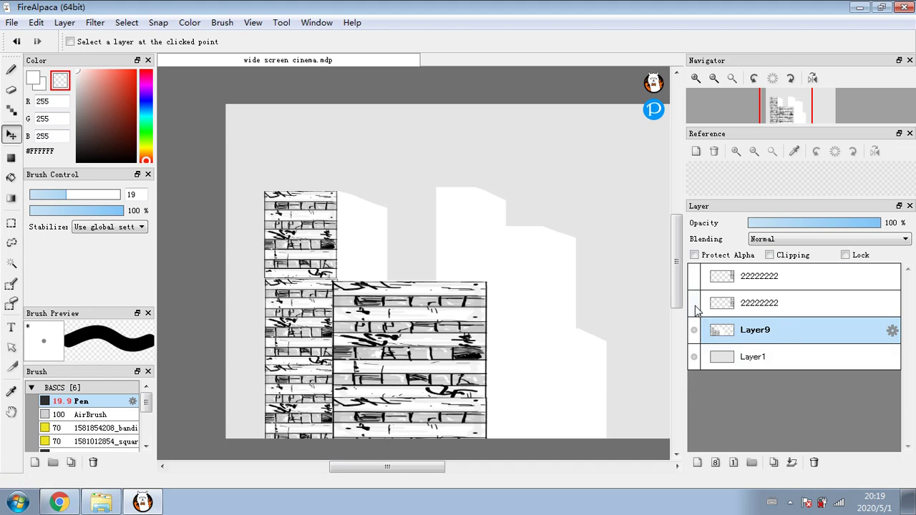
mouse_move(495, 278)
mouse_down()
mouse_move(542, 298)
mouse_move(493, 262)
mouse_move(477, 283)
mouse_up()
Show the lower spare building copy, move it against the wide facade's right edge and duplicate it off to the right
click(744, 287)
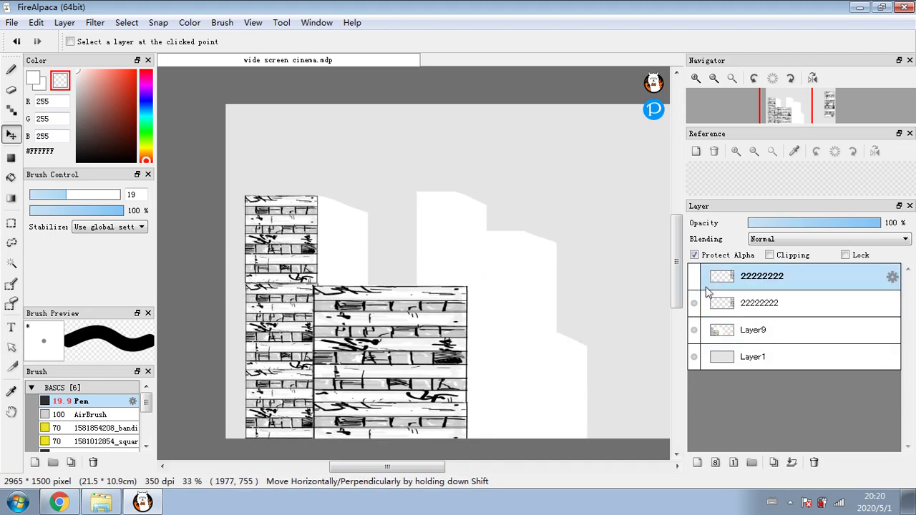
click(767, 312)
mouse_move(572, 304)
mouse_down()
mouse_move(268, 342)
mouse_move(230, 406)
mouse_move(244, 395)
mouse_move(244, 414)
mouse_move(251, 373)
mouse_up()
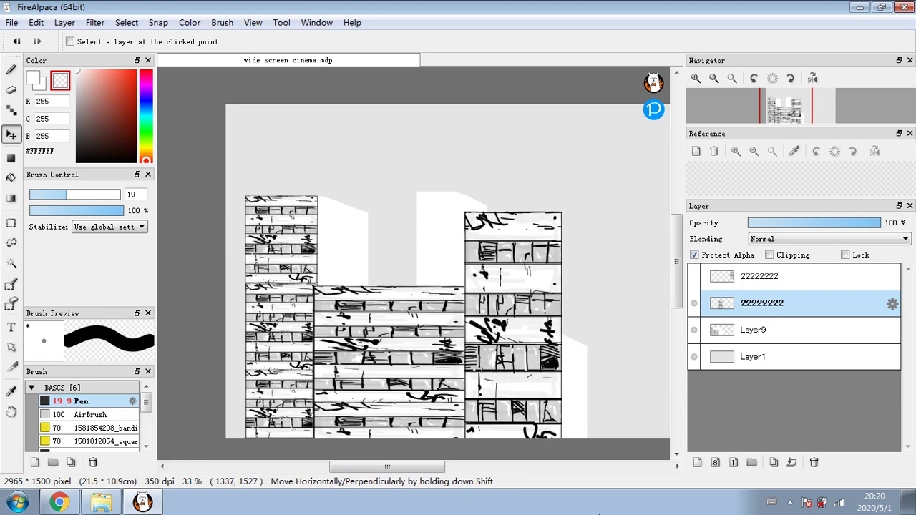
click(774, 462)
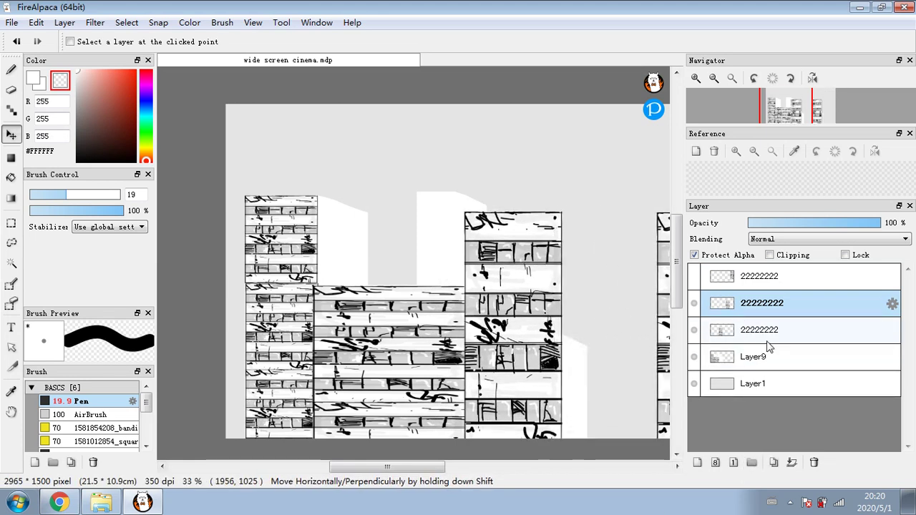
Clip the lower building copy to Layer9 and move it left and down onto the front of the stepped right-hand tower
click(722, 330)
click(769, 254)
mouse_move(605, 278)
mouse_down()
mouse_move(538, 303)
mouse_move(528, 317)
mouse_move(528, 308)
mouse_up()
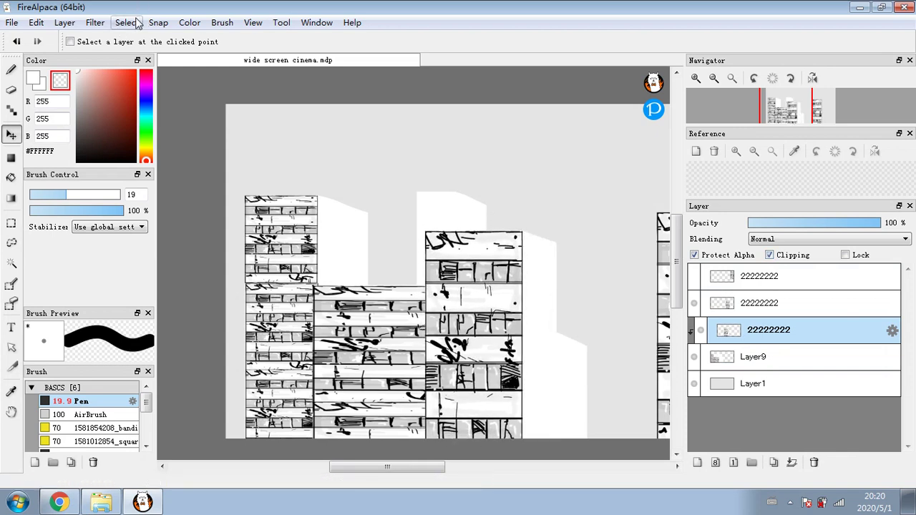
Transform the clipped building copy, narrowing and shortening it to fit the upper front of the stepped right-hand tower beside the wide facade
click(123, 23)
click(187, 180)
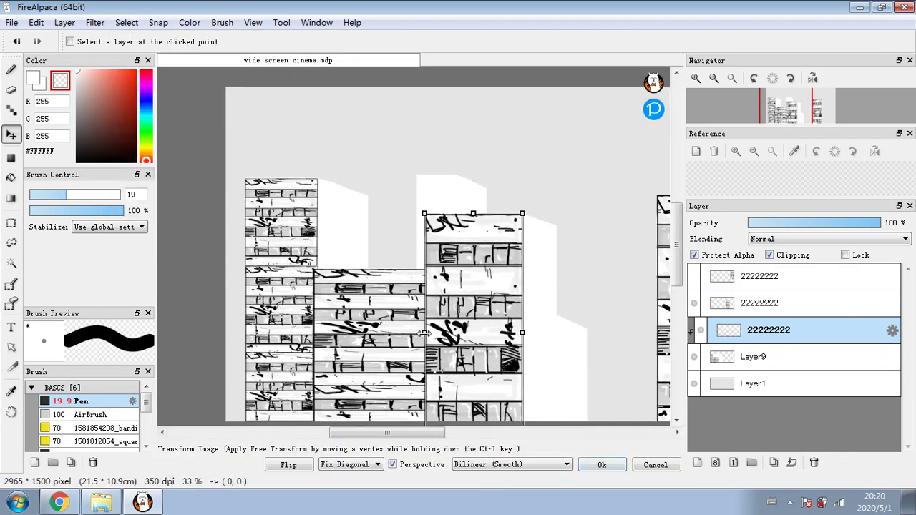
drag(425, 333, 452, 333)
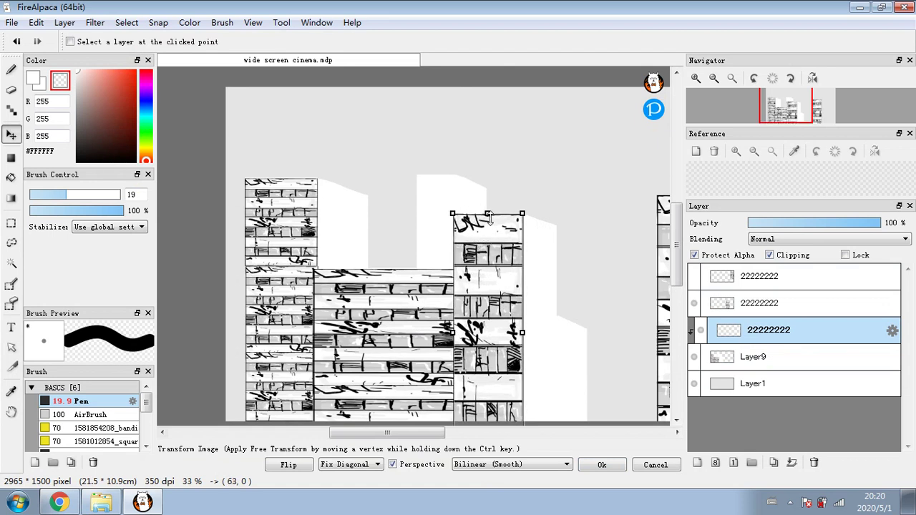
drag(488, 213, 487, 324)
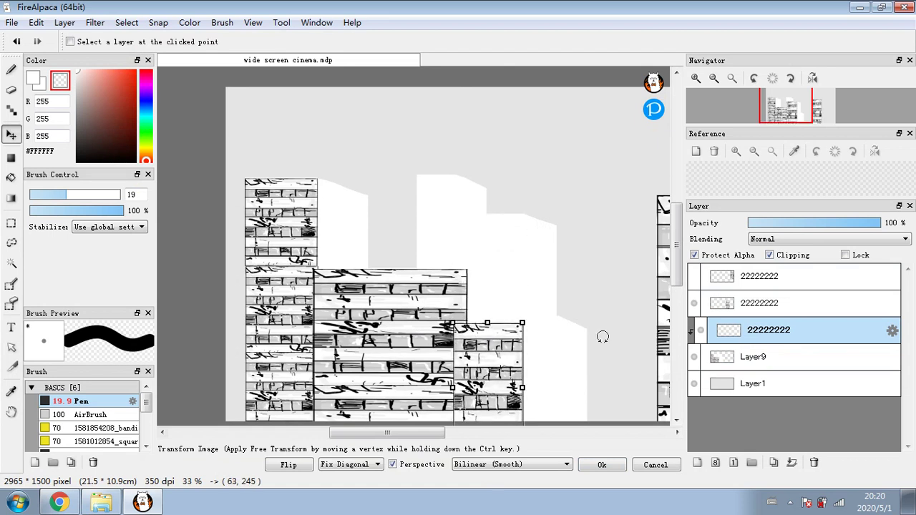
mouse_move(476, 359)
mouse_down()
mouse_move(504, 357)
mouse_move(477, 358)
mouse_up()
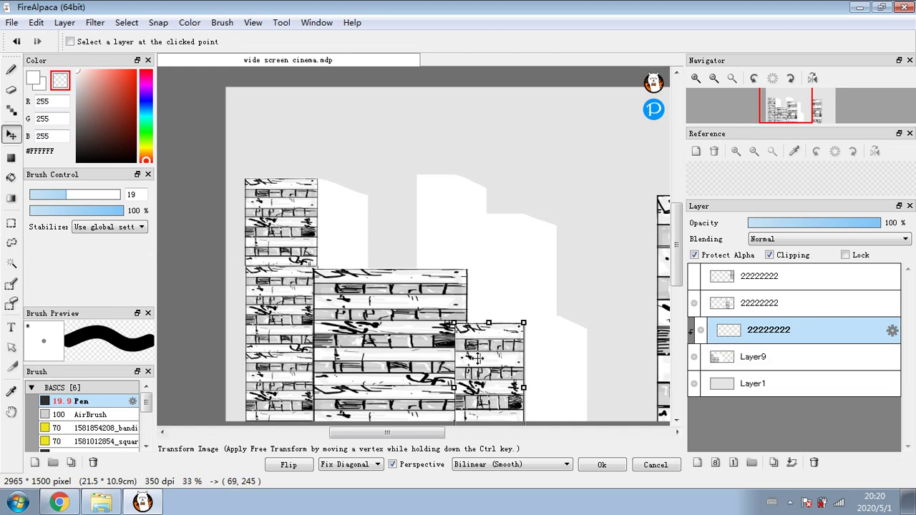
drag(478, 357, 481, 249)
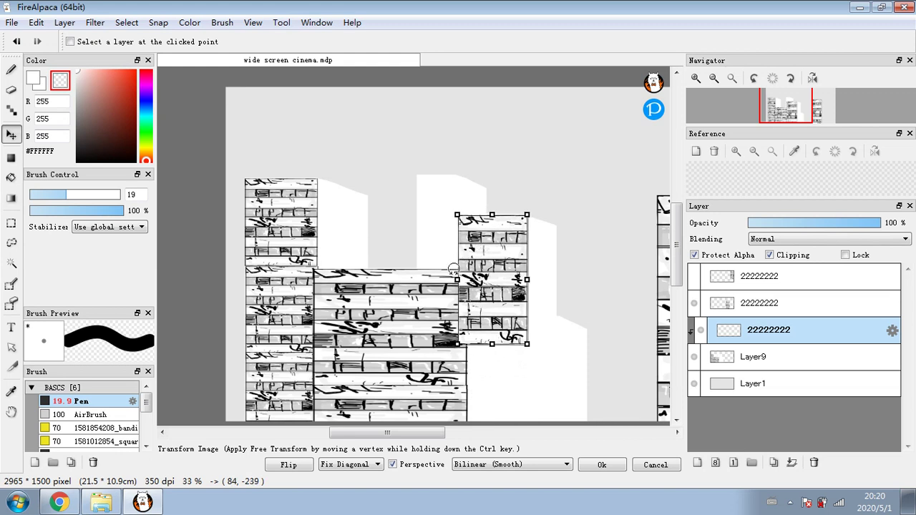
mouse_move(458, 280)
mouse_down()
mouse_move(474, 281)
mouse_move(464, 282)
mouse_up()
drag(496, 345, 498, 315)
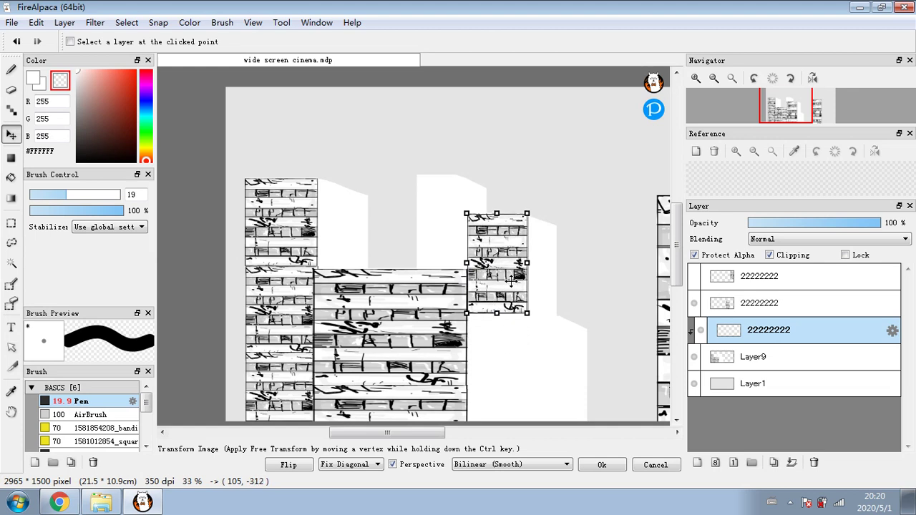
click(601, 464)
Duplicate the fitted tower facade twice and stack the copies below it down to the canvas's lower edge
click(773, 464)
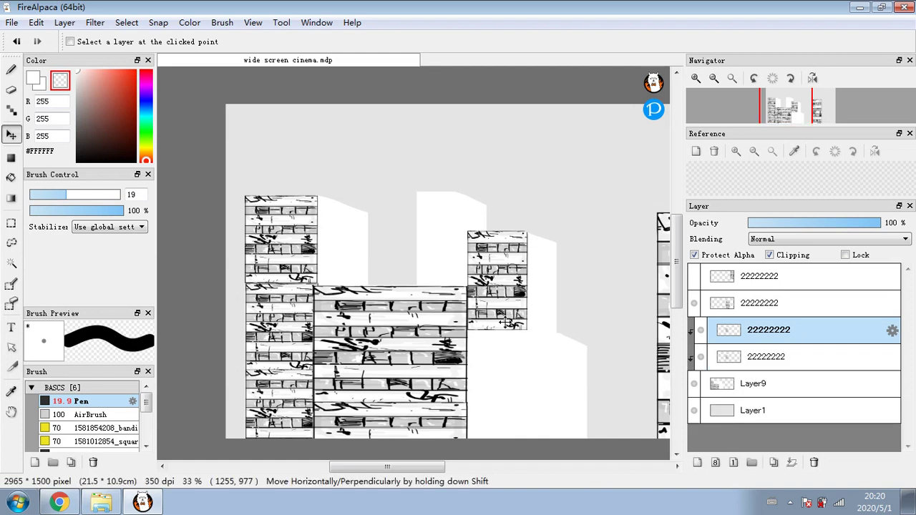
drag(505, 317, 514, 438)
click(773, 463)
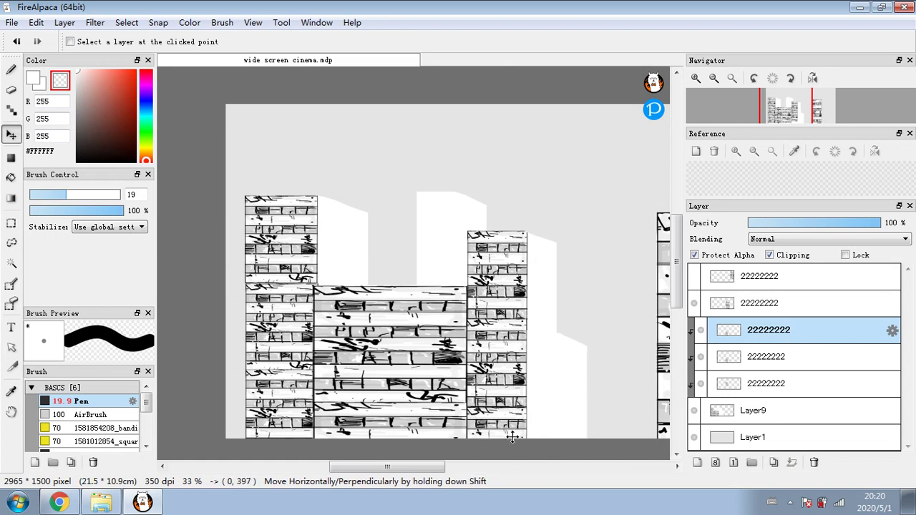
Merge the three stacked facade layers of the stepped tower into Layer9
click(777, 384)
click(790, 462)
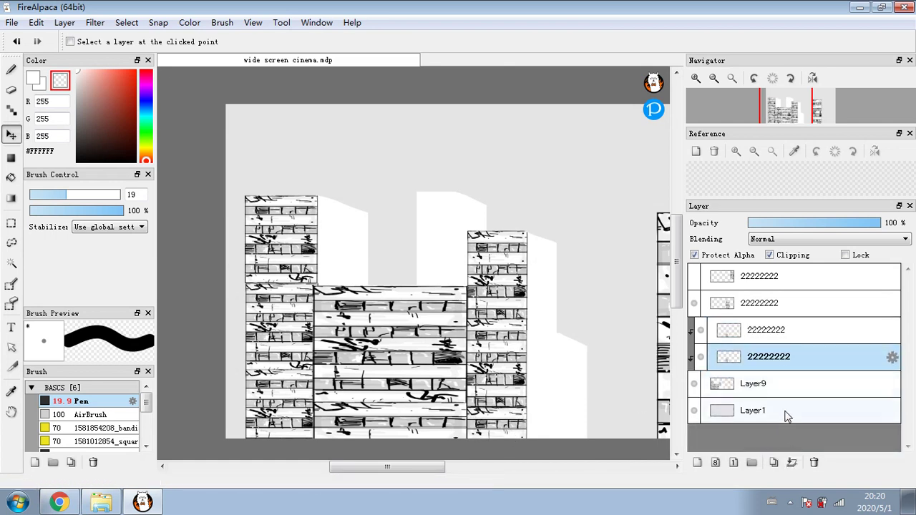
click(791, 461)
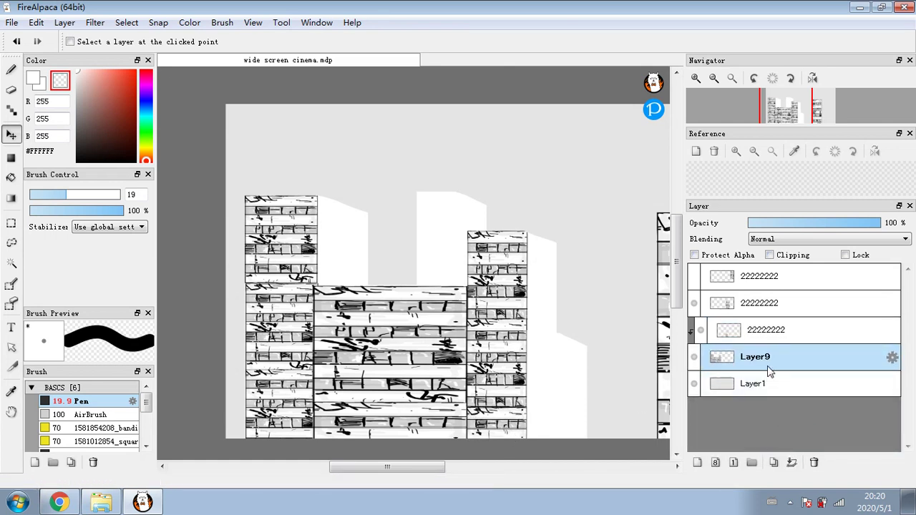
click(793, 462)
Move the next spare building copy onto the rear tower and scale it down to cover the upper part of its front
click(765, 304)
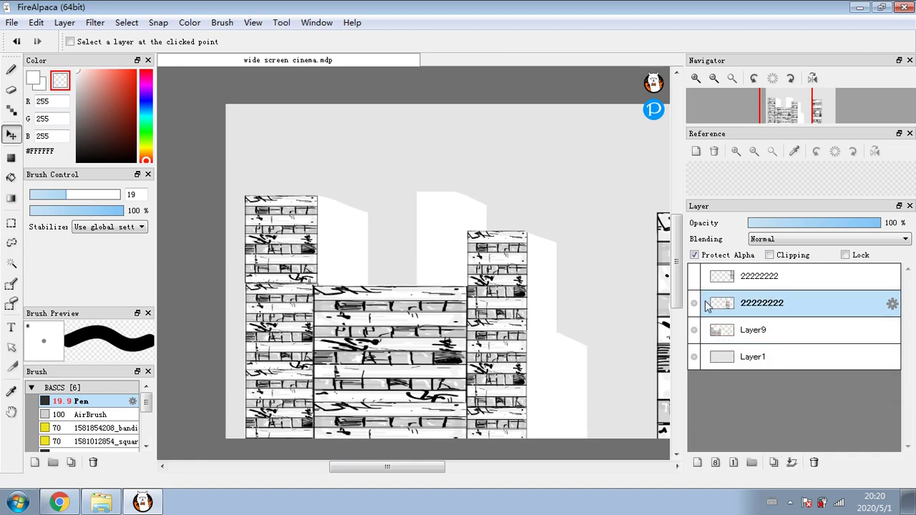
drag(609, 314, 321, 293)
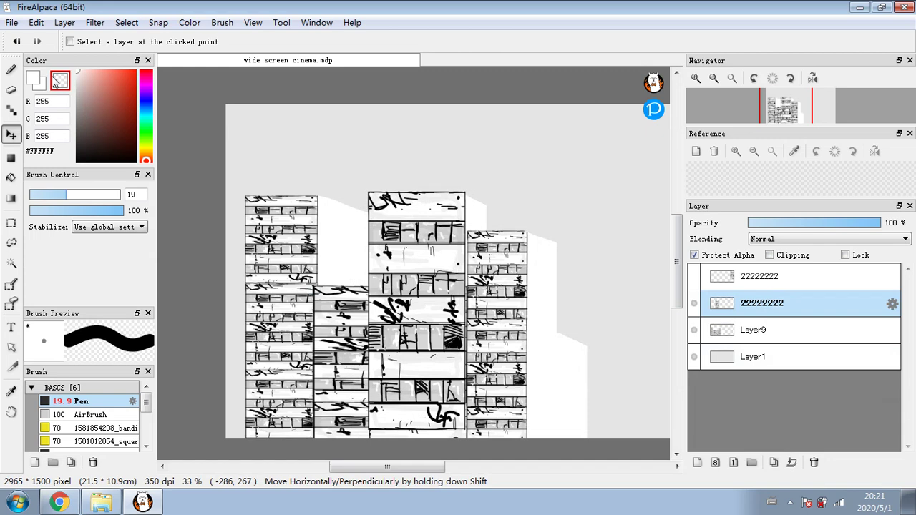
click(126, 22)
click(147, 180)
drag(416, 174, 416, 353)
drag(430, 389, 425, 207)
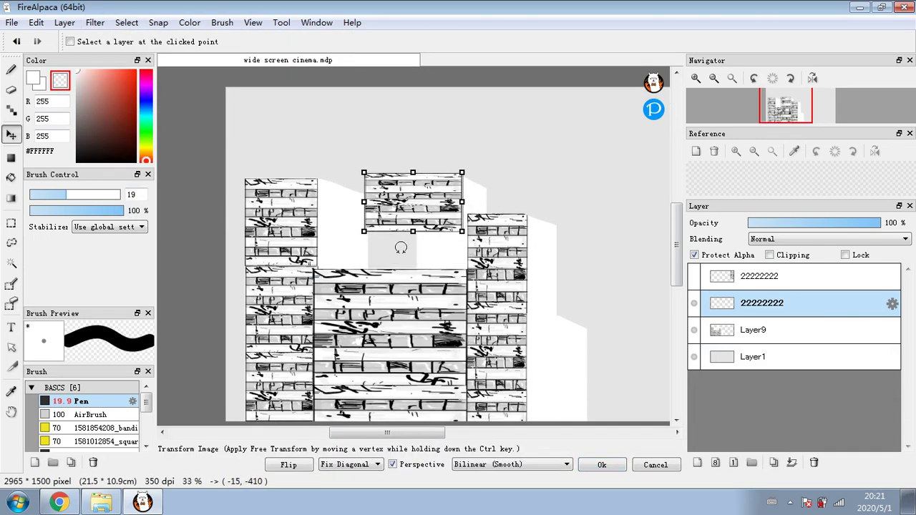
drag(365, 203, 415, 207)
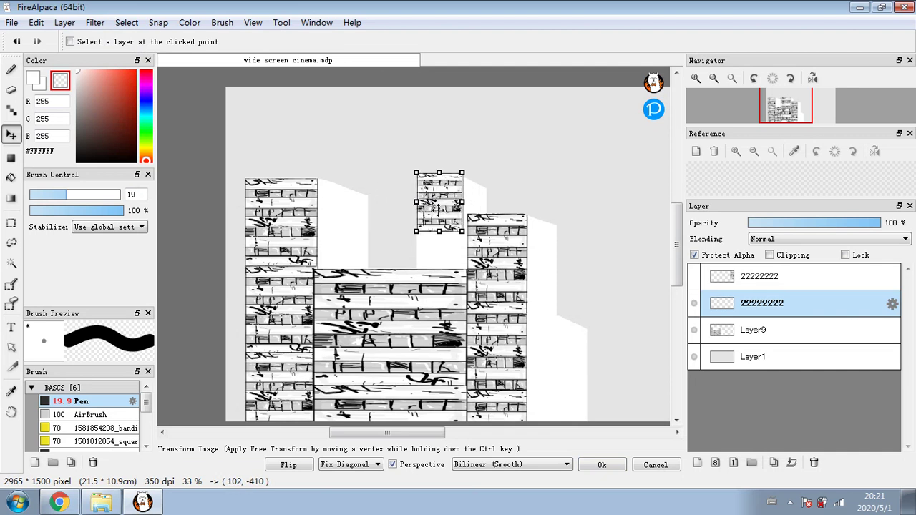
click(602, 465)
Place a duplicate of the rear tower's facade directly below it and clear the part overlapping the wide facade
click(773, 462)
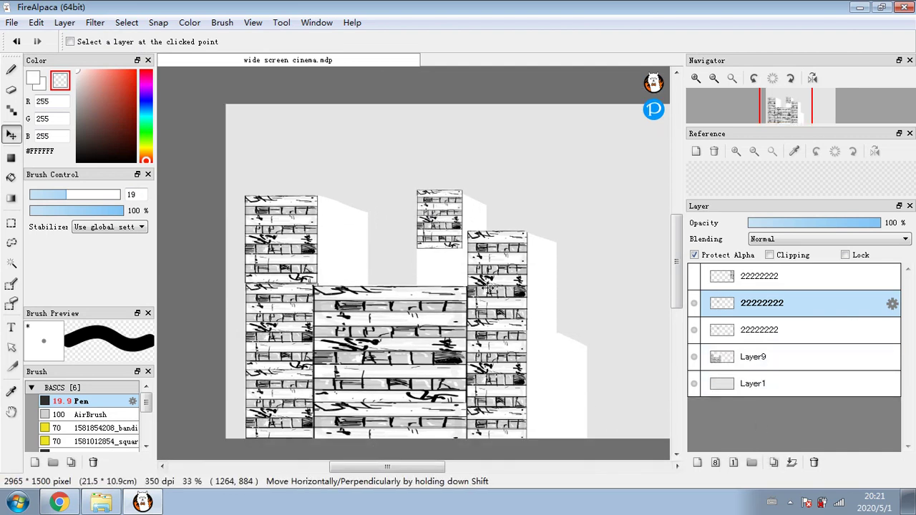
drag(481, 284, 480, 340)
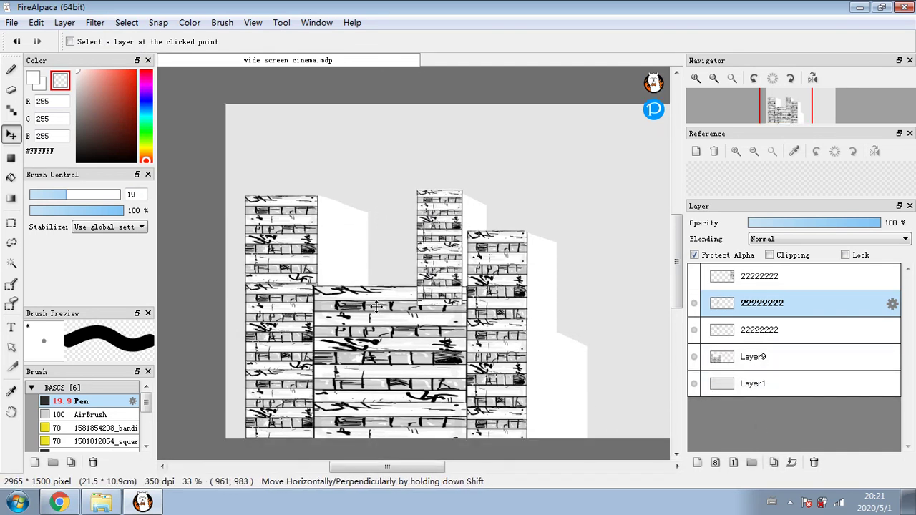
click(10, 223)
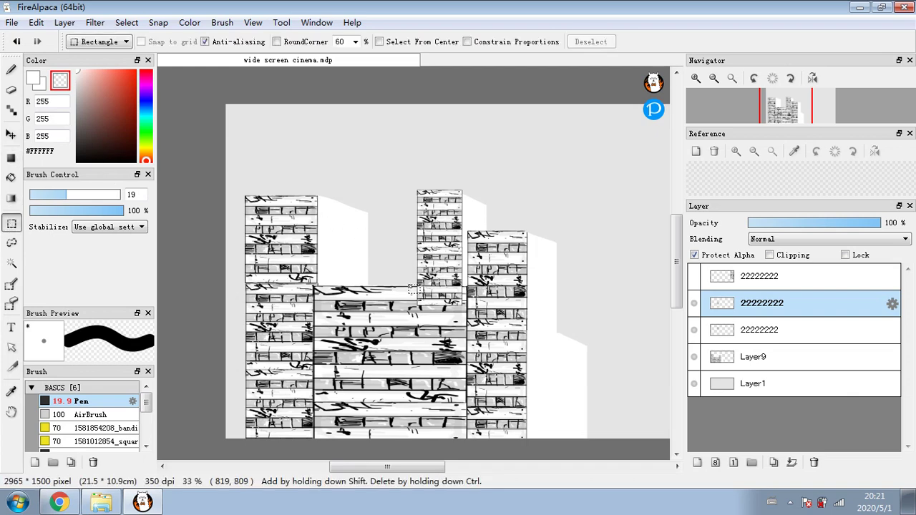
drag(413, 289, 470, 315)
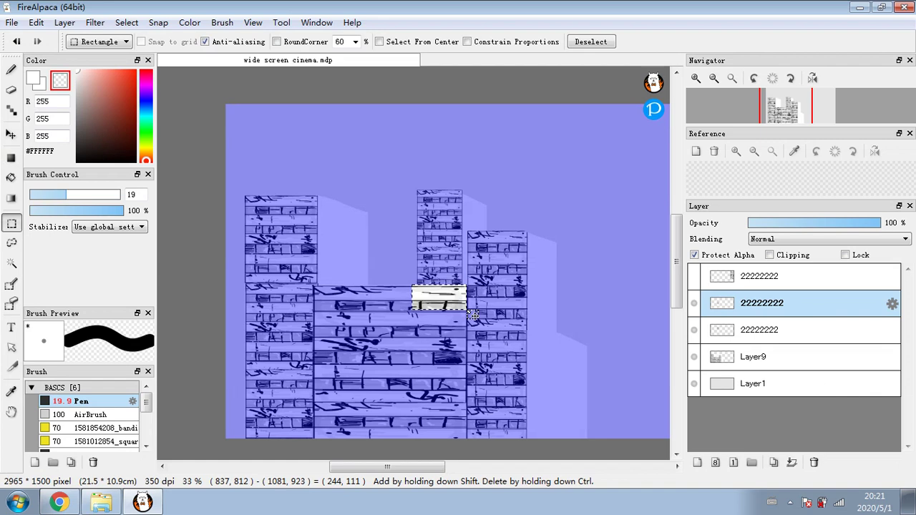
click(127, 22)
click(150, 55)
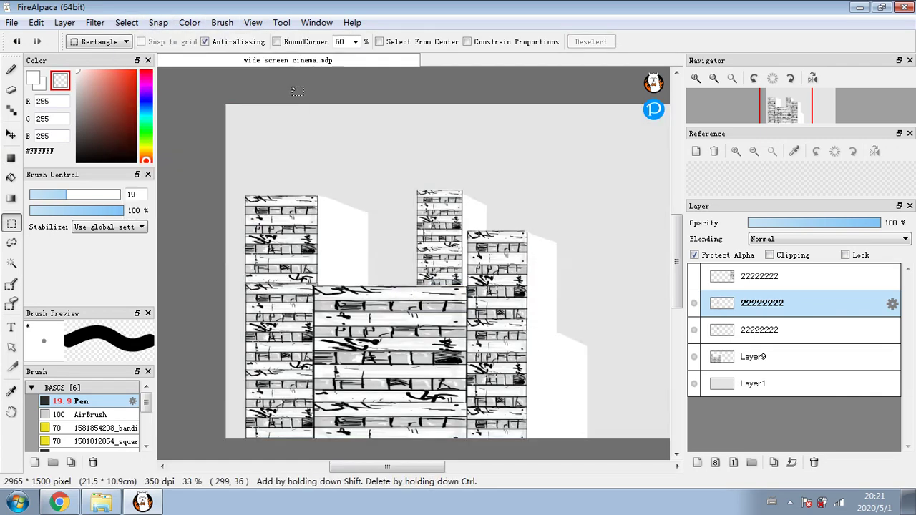
Merge both rear tower facade layers into Layer9 and show the remaining spare building copy
click(771, 336)
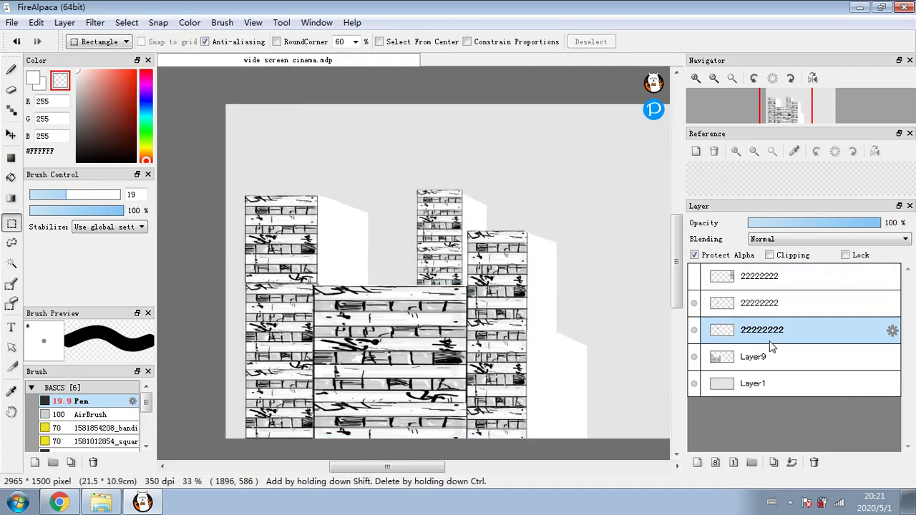
click(791, 461)
click(768, 306)
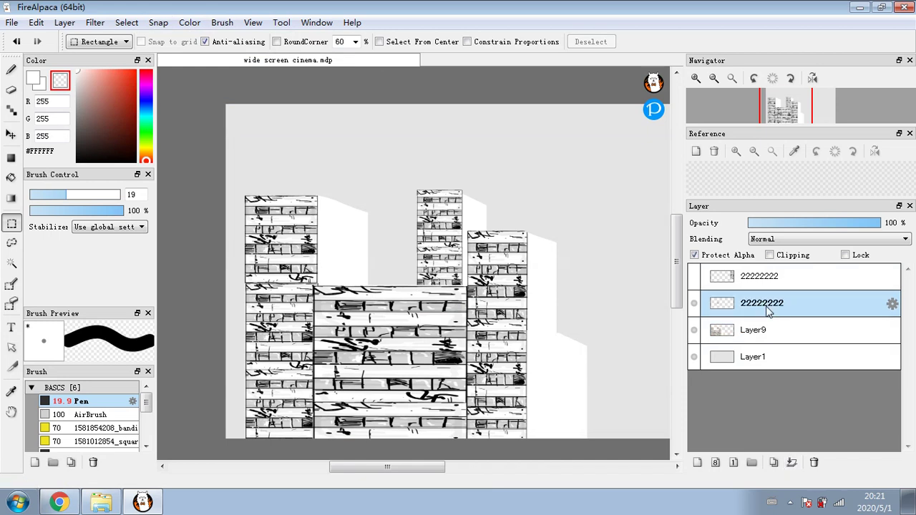
click(694, 303)
click(694, 303)
click(792, 462)
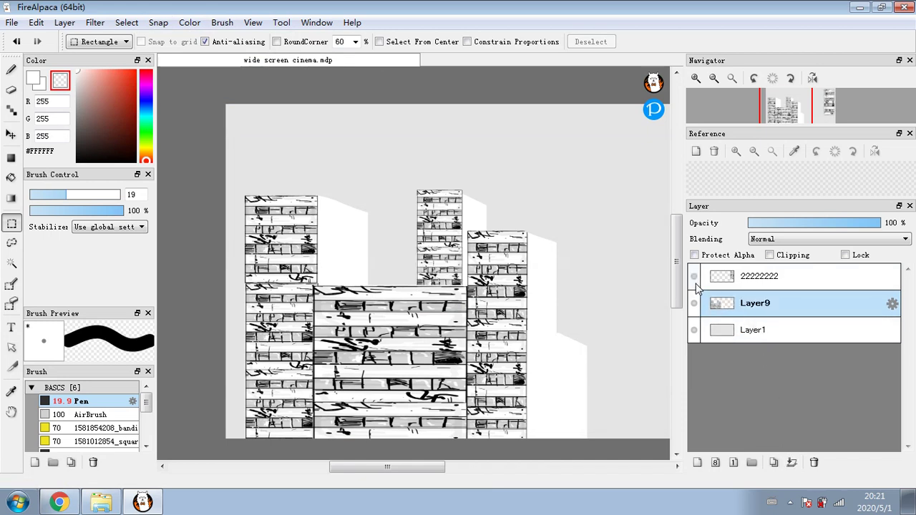
click(774, 462)
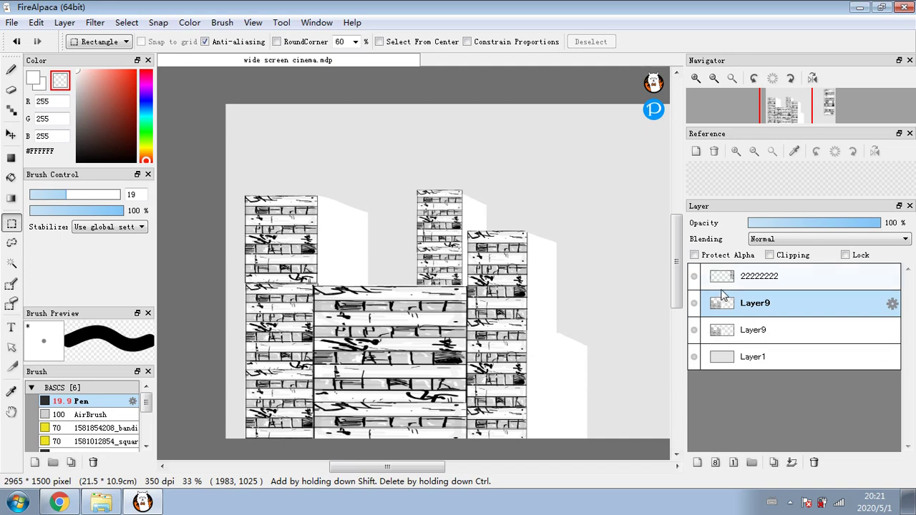
drag(387, 466, 413, 466)
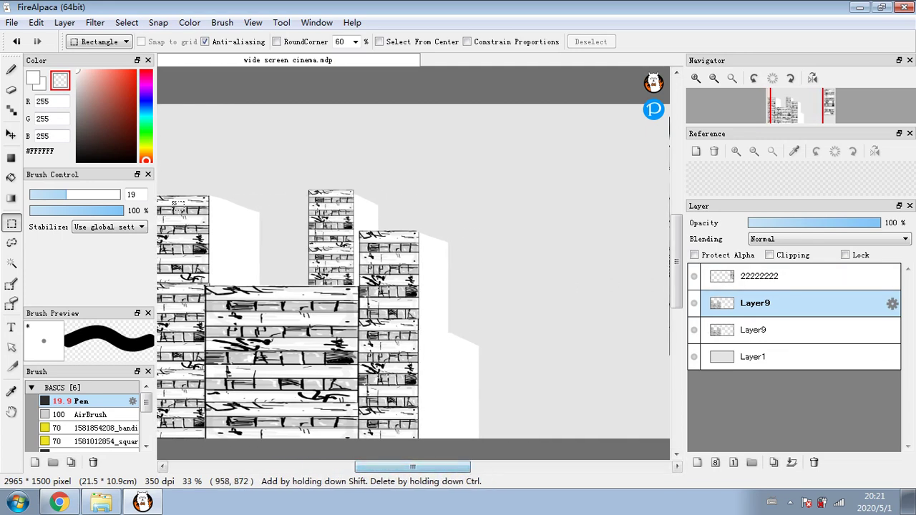
click(10, 133)
drag(374, 191, 352, 215)
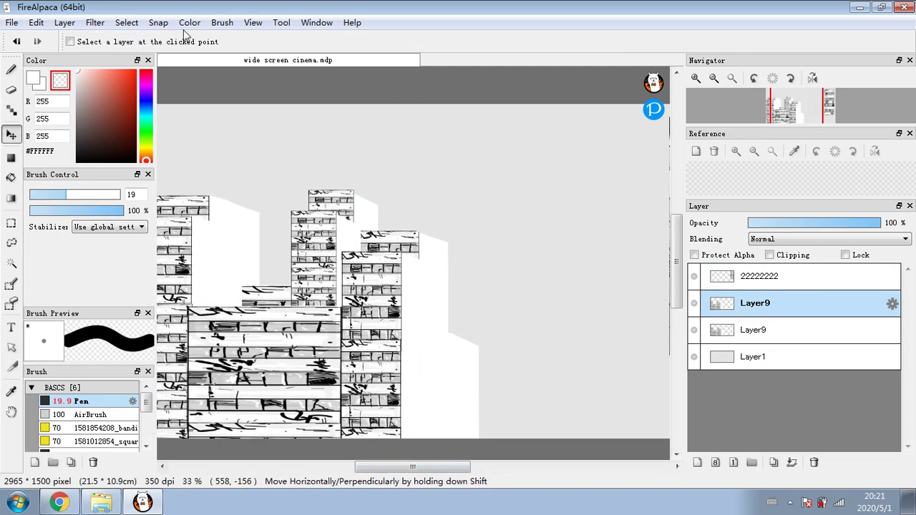
click(16, 41)
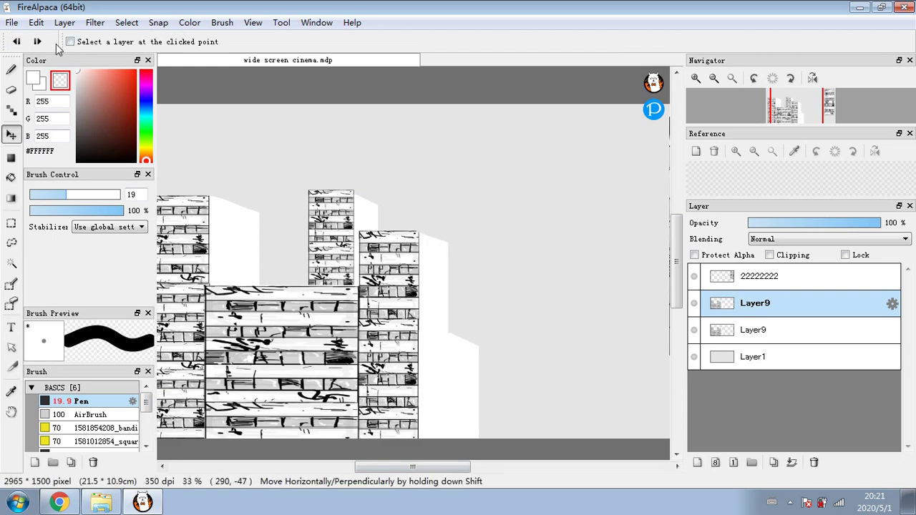
click(16, 41)
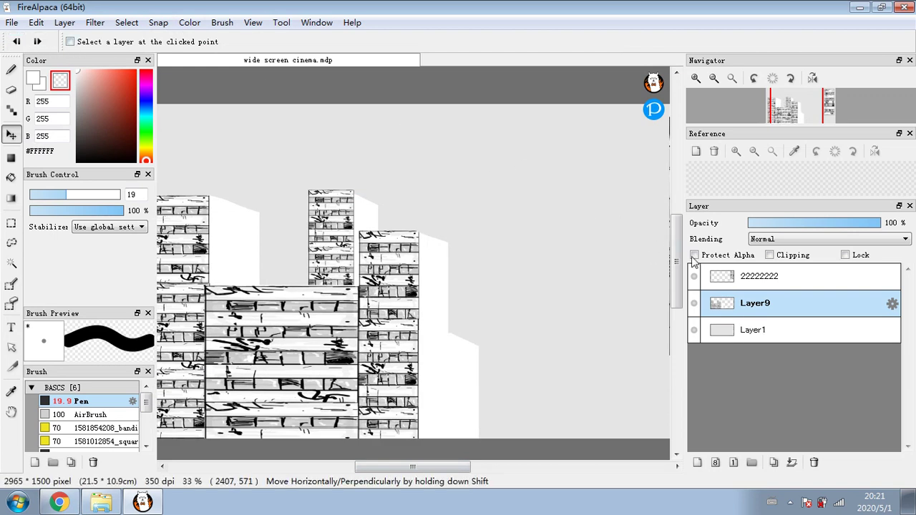
Duplicate the spare building layer twice and move the lowest copy onto the low white block at the skyline's right end
click(744, 276)
click(774, 463)
click(774, 462)
click(725, 331)
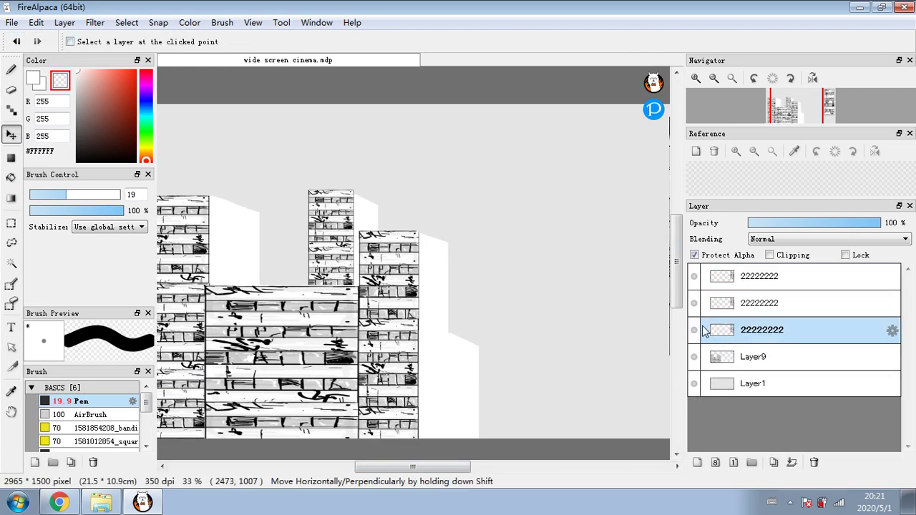
drag(486, 296, 171, 508)
Transform the low block's facade copy, narrowing it from its left side to the block's exposed front
click(129, 22)
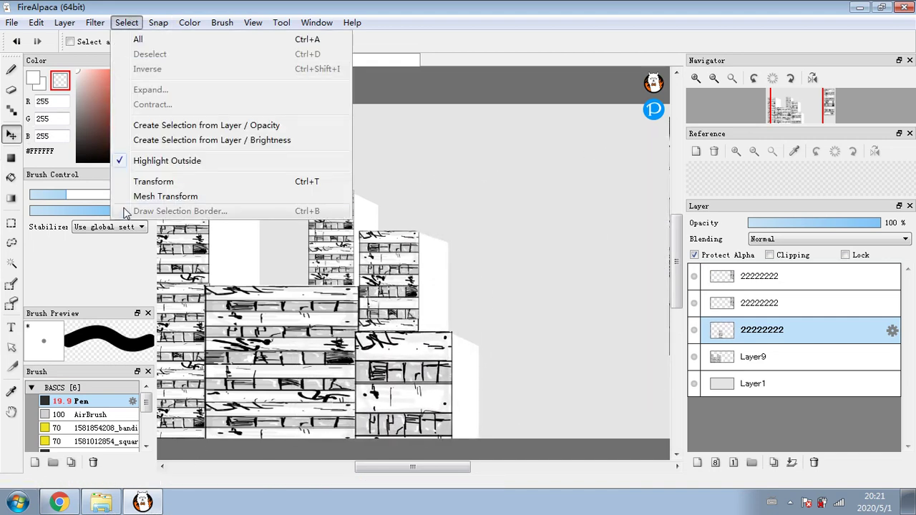
click(154, 180)
mouse_move(372, 305)
mouse_down()
mouse_move(374, 317)
mouse_move(373, 303)
mouse_up()
scroll(366, 346, down, 1)
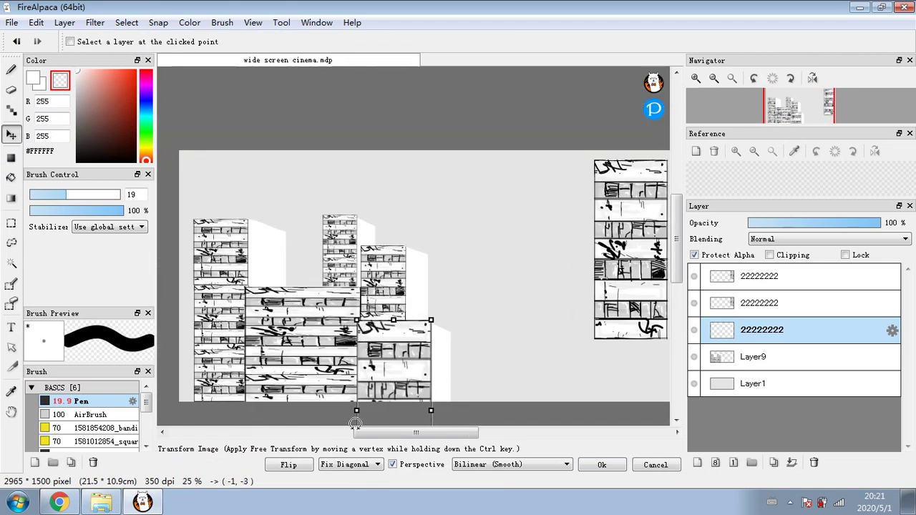
drag(354, 410, 403, 411)
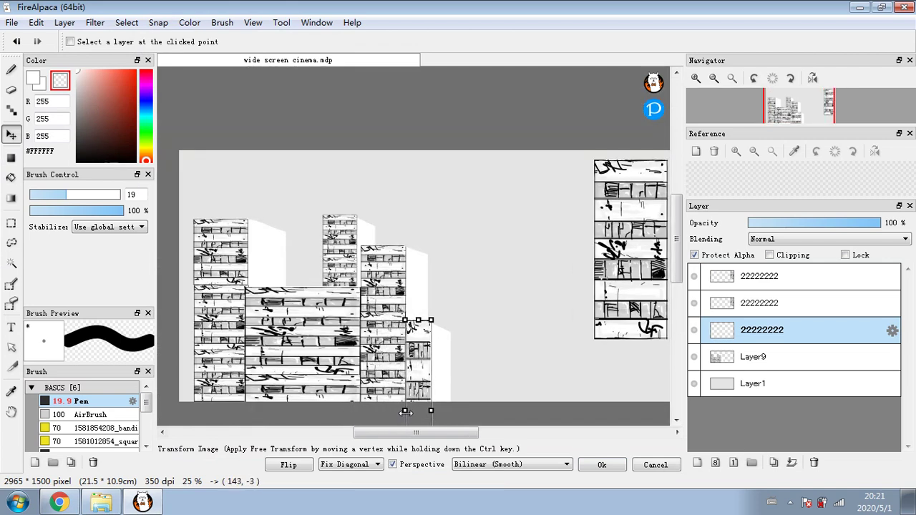
Enlarge the low block's facade copy, narrow it from its left side, move its uppermost band onto the block's base and apply the transform
drag(421, 316, 412, 50)
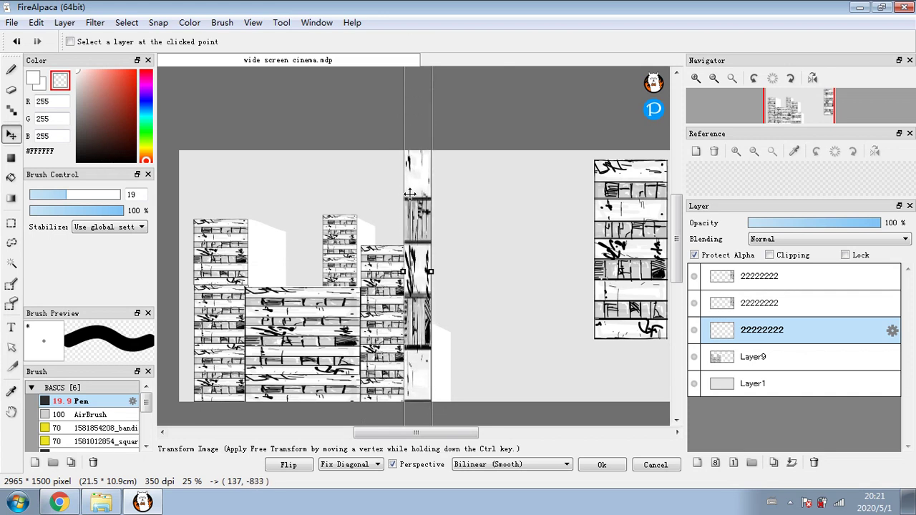
drag(411, 194, 428, 315)
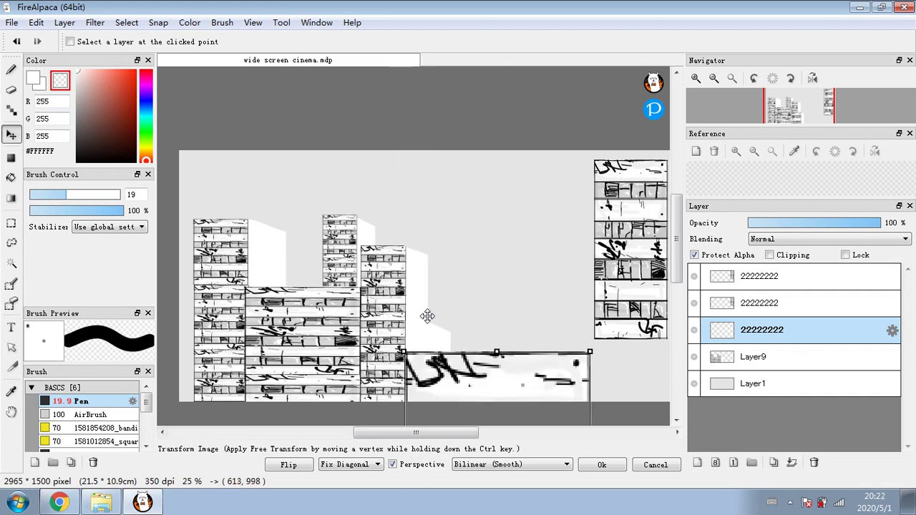
drag(460, 384, 409, 328)
drag(496, 358, 404, 147)
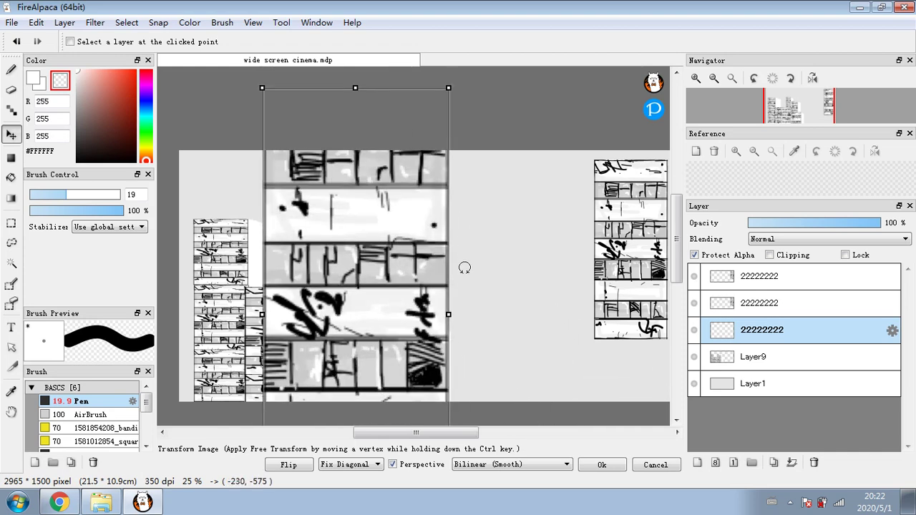
drag(450, 311, 360, 435)
scroll(521, 322, down, 5)
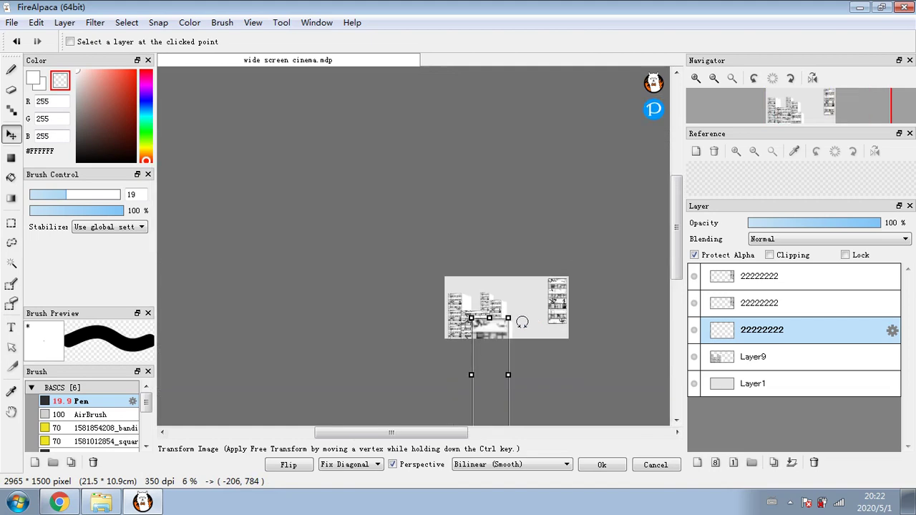
drag(472, 376, 501, 374)
scroll(501, 379, up, 3)
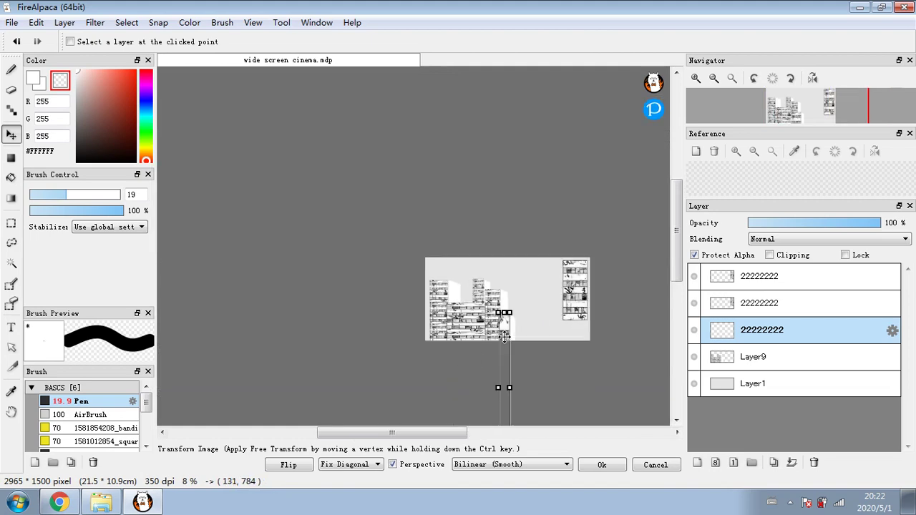
scroll(503, 334, up, 3)
drag(503, 335, 474, 386)
click(600, 465)
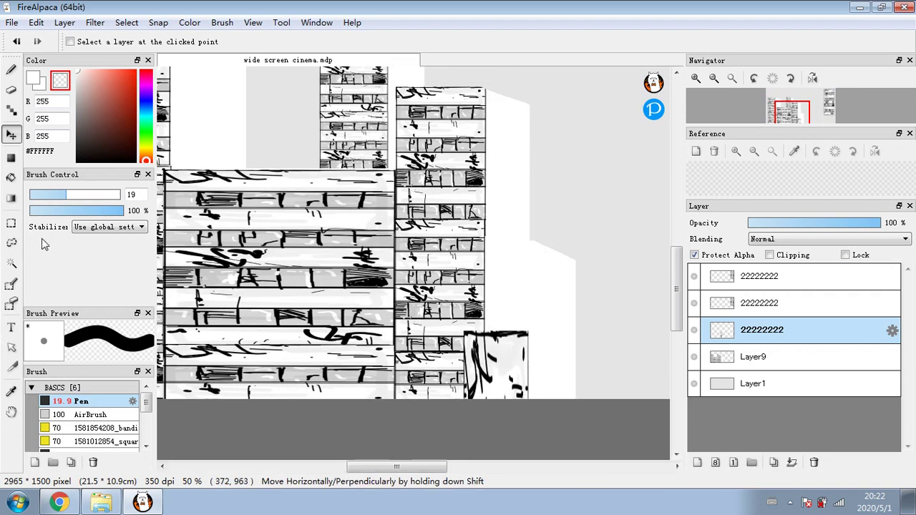
Select the visible facade piece with a rectangle, stretch it up to the low block's roofline, narrow it to the exposed front and deselect
click(11, 224)
drag(456, 319, 538, 423)
click(126, 22)
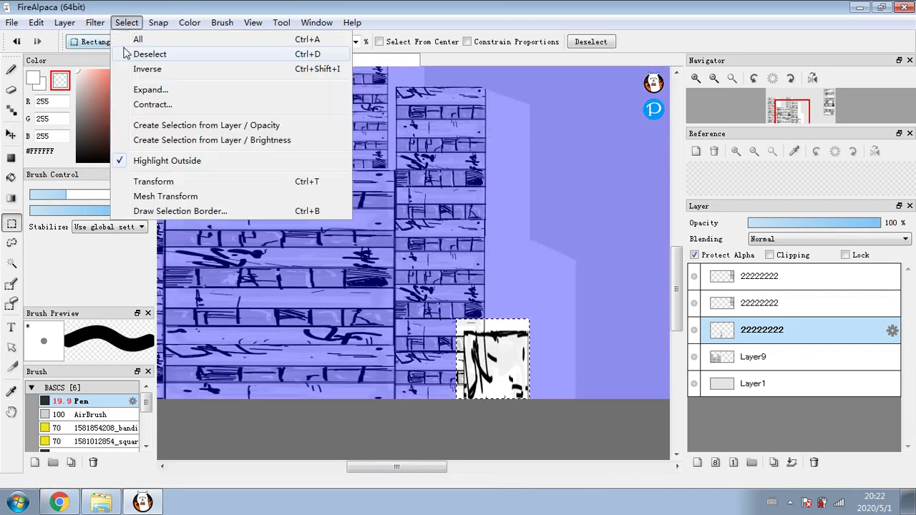
click(136, 181)
drag(492, 301, 491, 193)
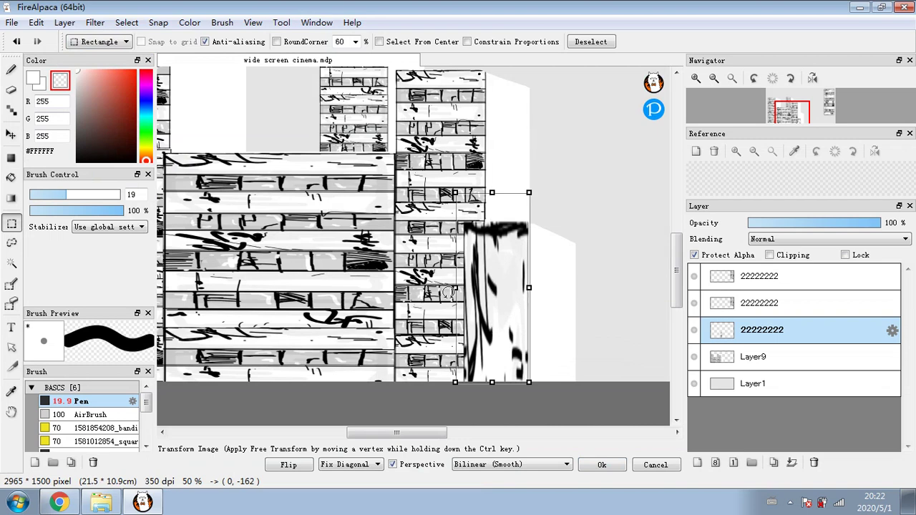
drag(451, 290, 478, 291)
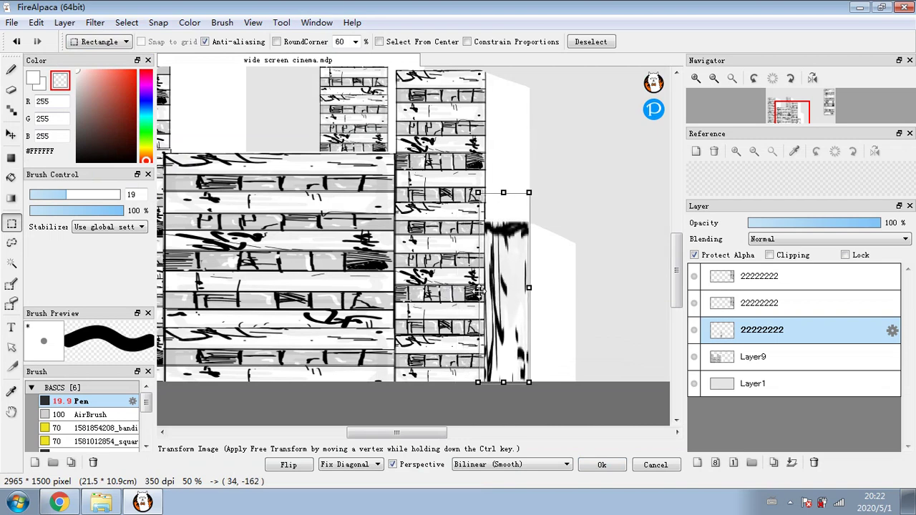
click(600, 465)
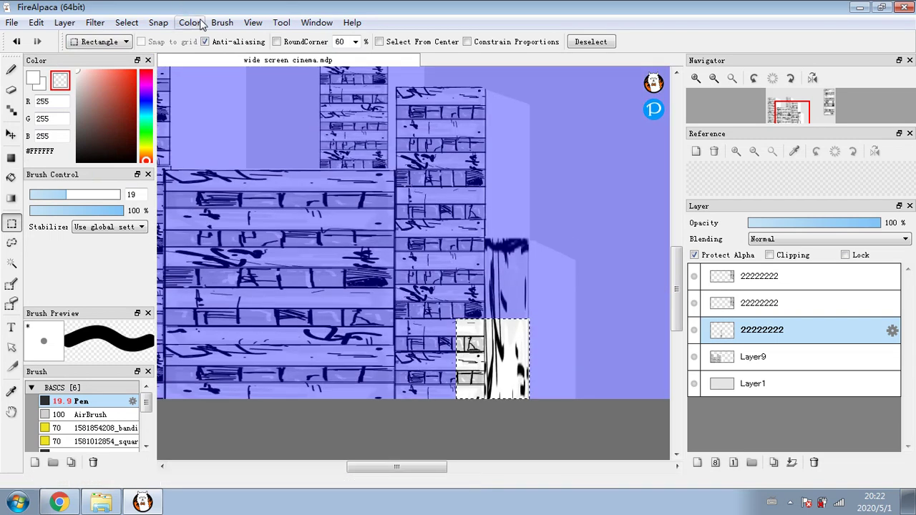
click(139, 24)
click(140, 54)
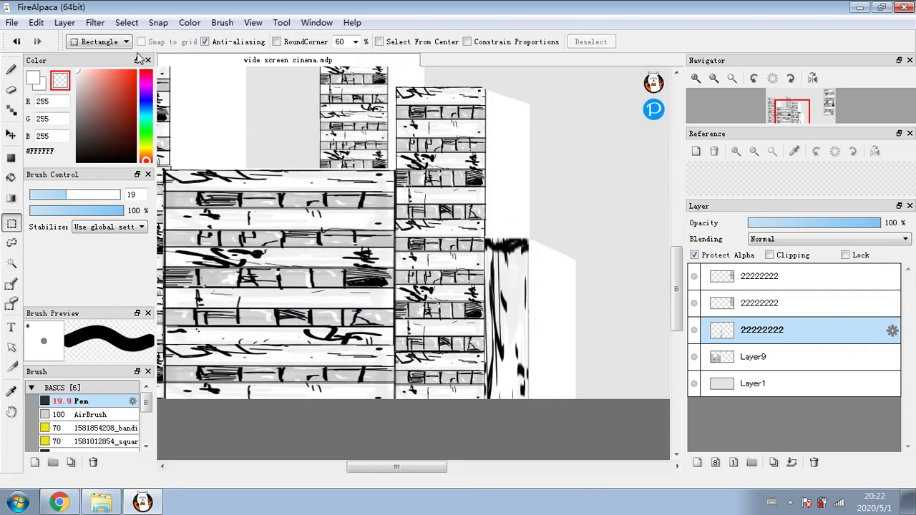
Sample the light grey #F3F3F3 and paint over the stretched black marks inside the low block's front
right_click(516, 268)
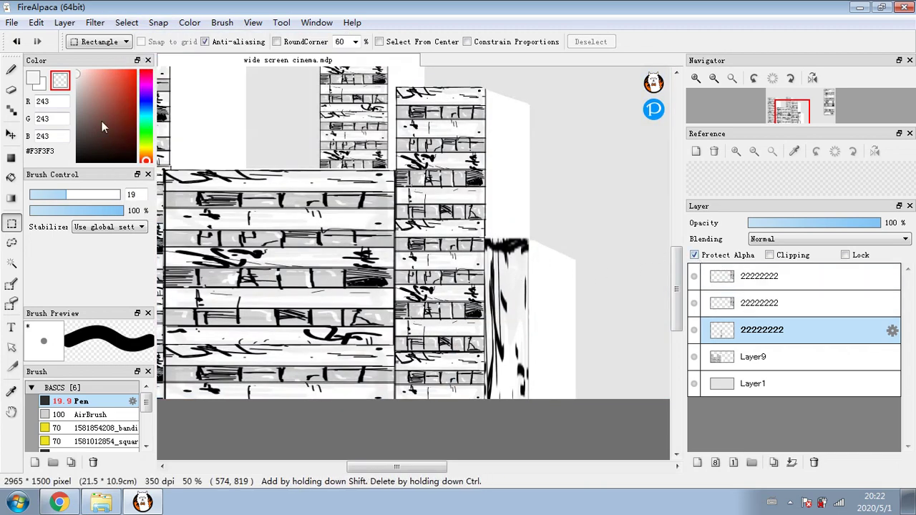
key(b)
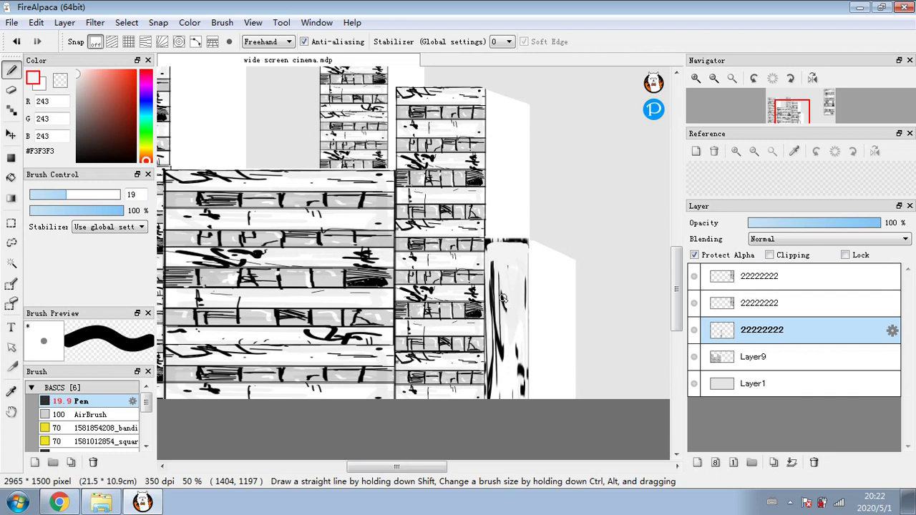
mouse_move(503, 299)
mouse_down()
mouse_move(492, 338)
mouse_move(509, 271)
mouse_move(513, 363)
mouse_move(500, 388)
mouse_up()
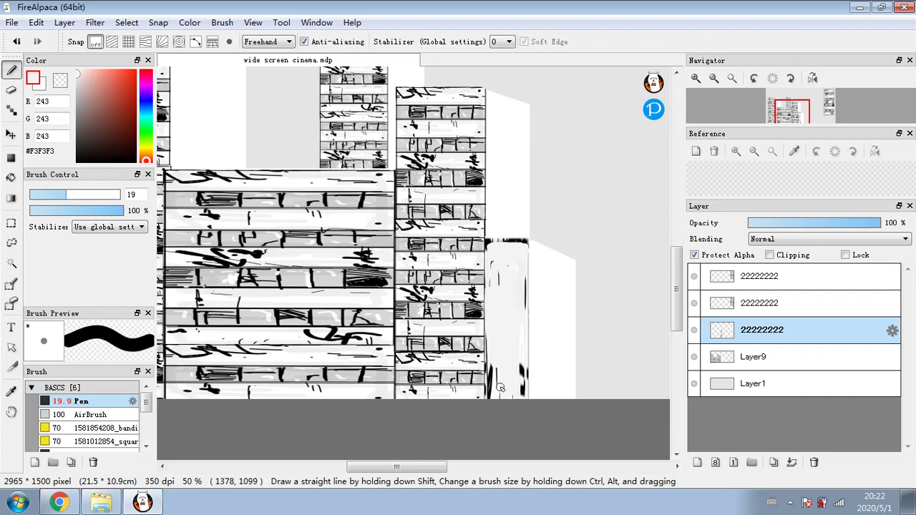
Draw black graffiti-like lettering down the low block's front with the Pen at size 10.4
click(78, 160)
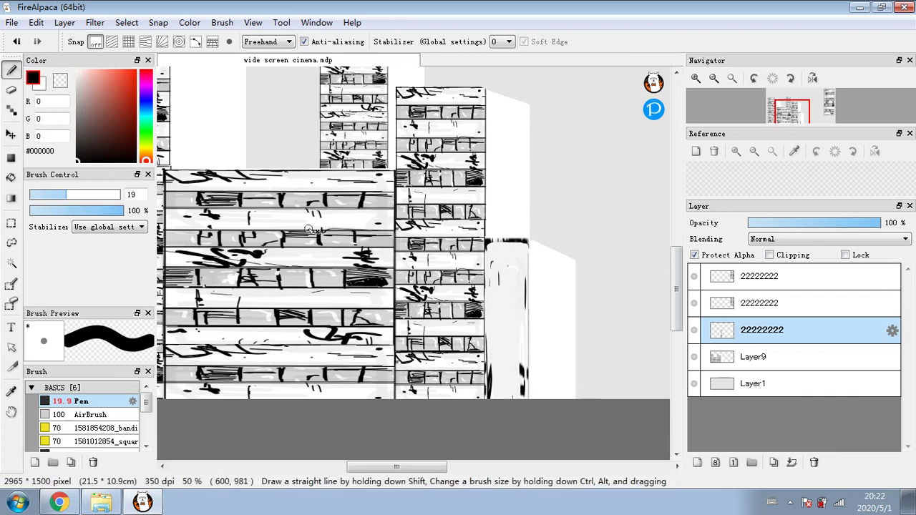
click(40, 195)
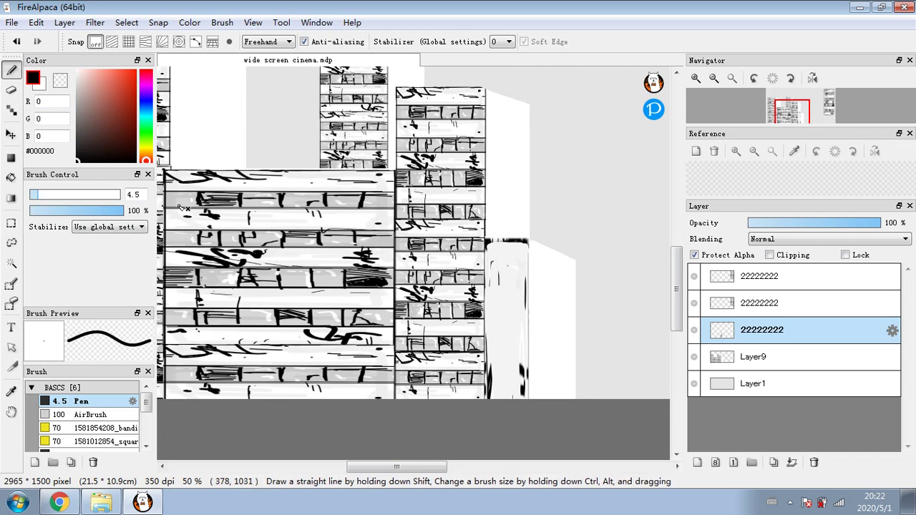
click(48, 195)
drag(505, 321, 512, 345)
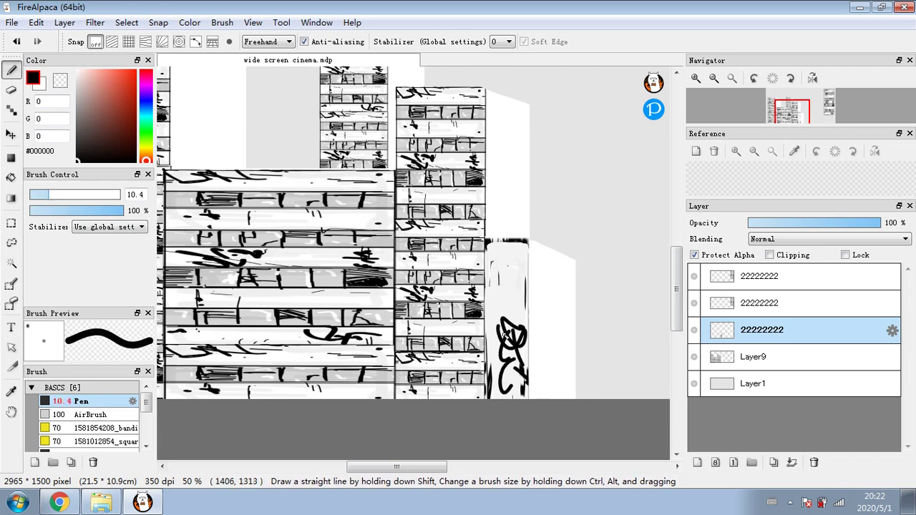
drag(495, 263, 521, 251)
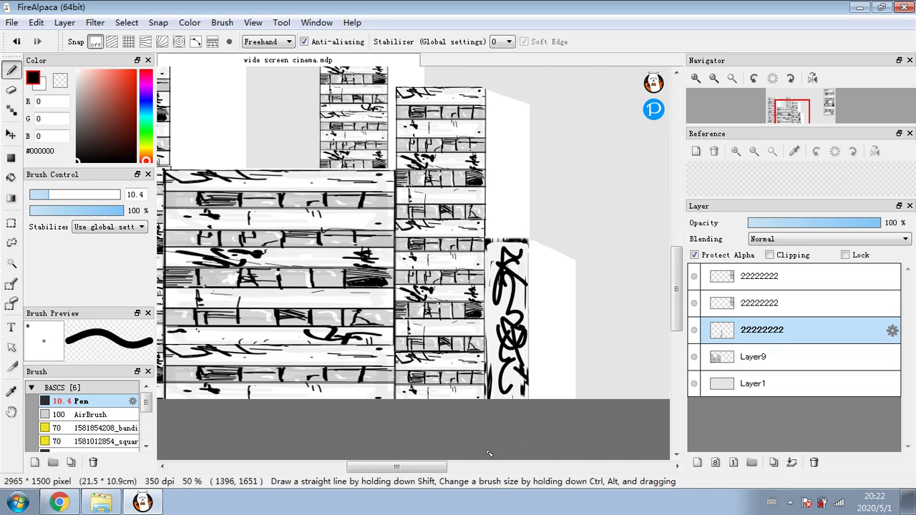
Turn on Protect Alpha for Layer9 and redraw the rear tower's roof edge in black with the Pen at size 6
scroll(398, 346, down, 3)
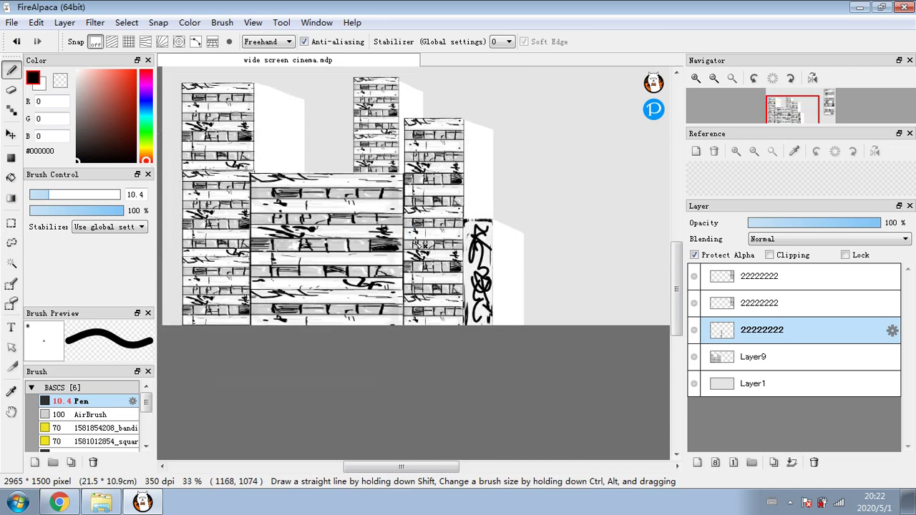
drag(677, 321, 677, 304)
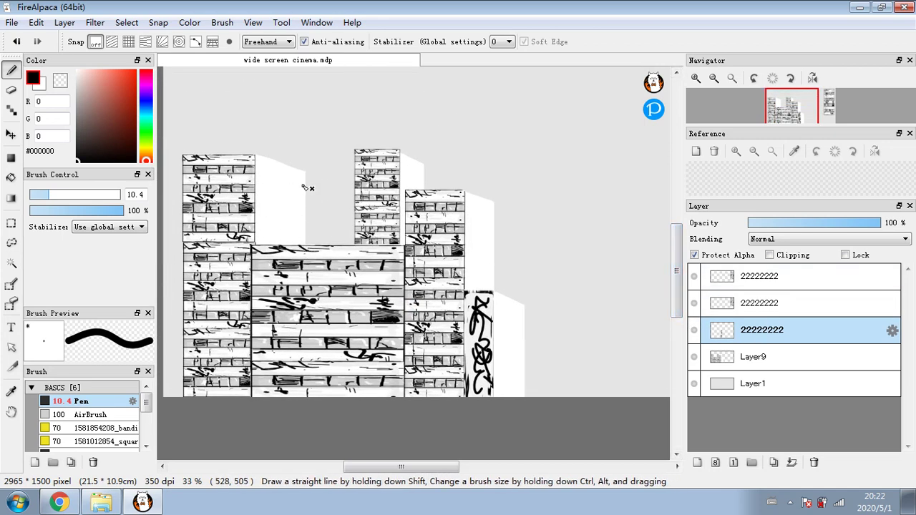
scroll(342, 241, up, 3)
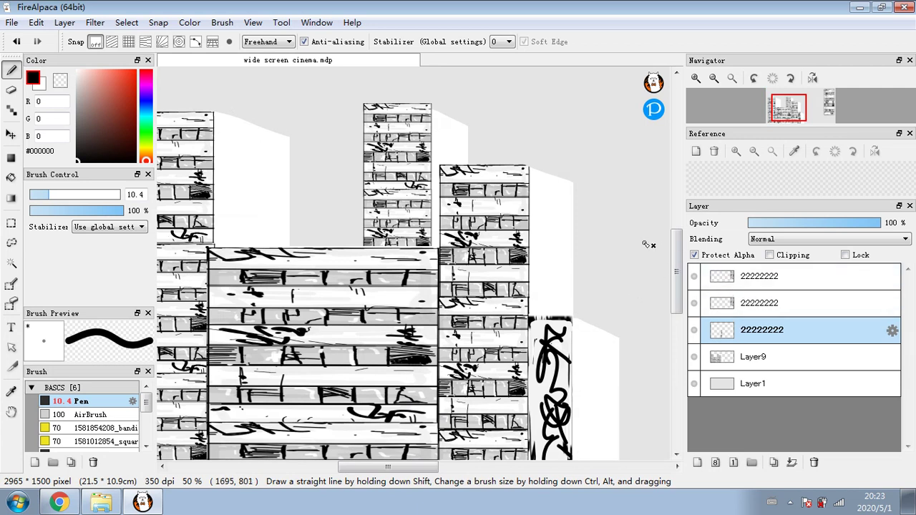
click(780, 364)
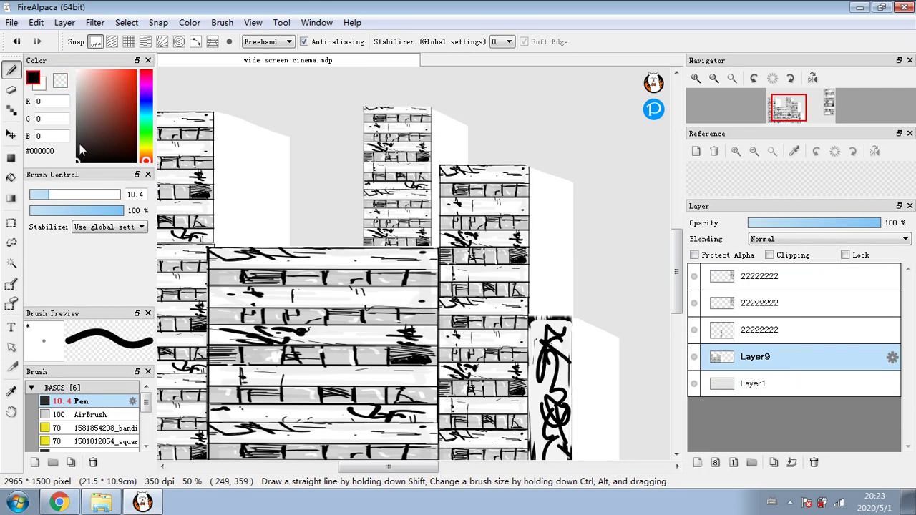
click(40, 196)
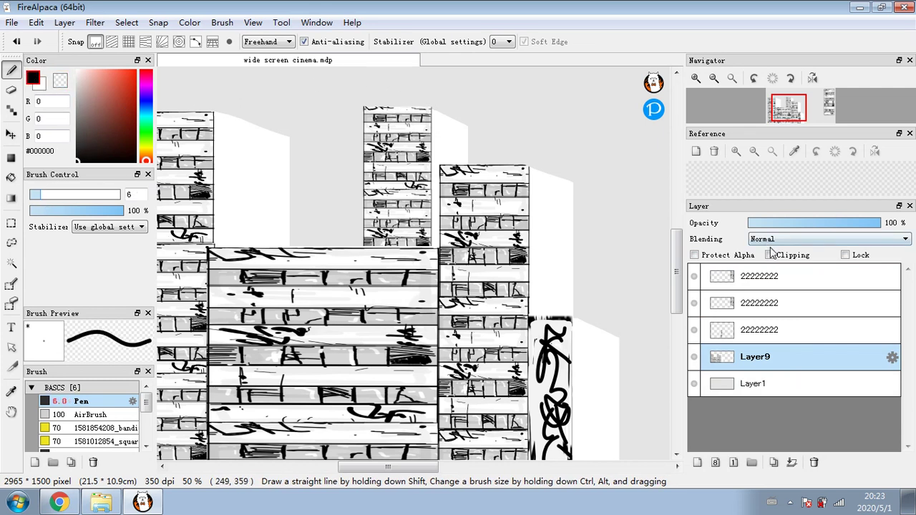
click(705, 258)
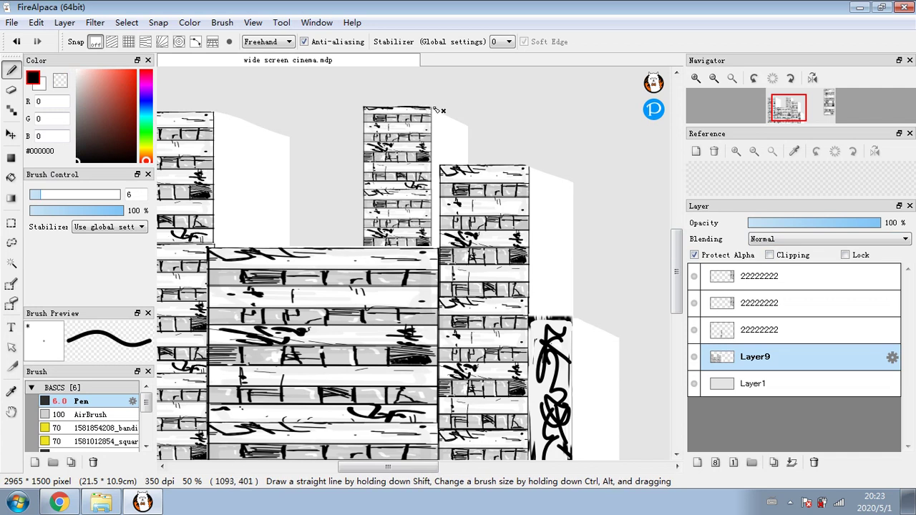
Merge the lettered low block facade into Layer9 and move the lower spare building copy over the skyline's right end
click(750, 329)
click(791, 463)
click(773, 307)
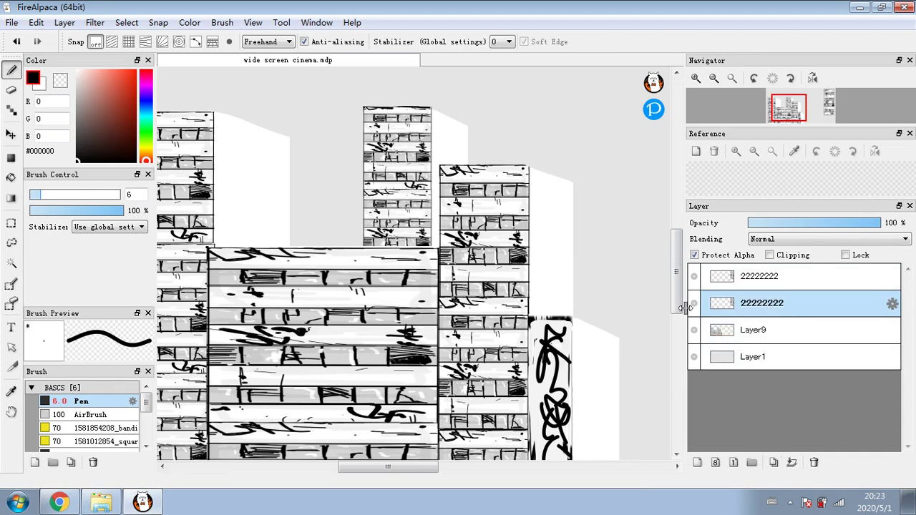
scroll(172, 178, down, 1)
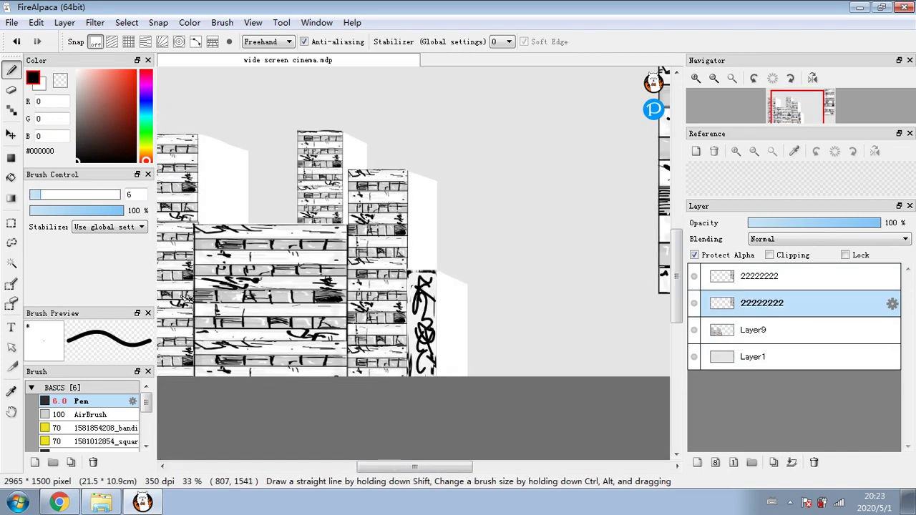
click(14, 132)
drag(438, 160, 167, 236)
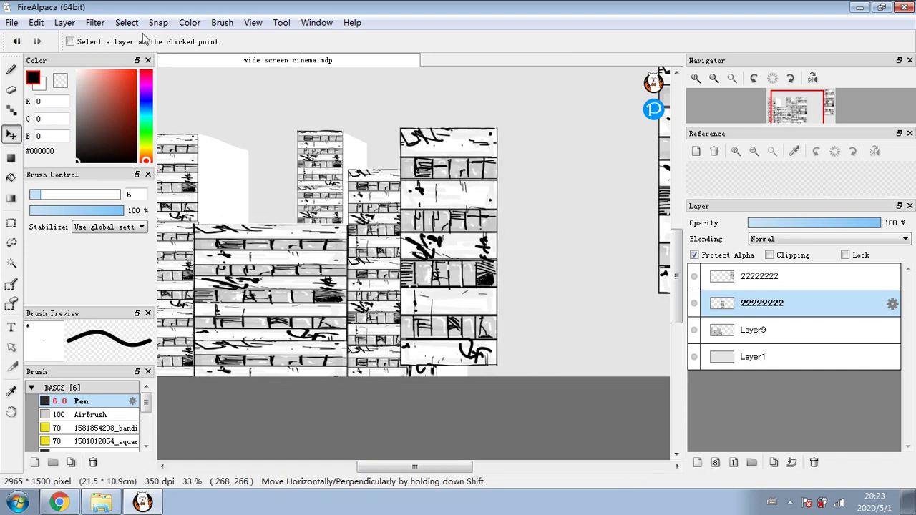
click(126, 22)
click(147, 178)
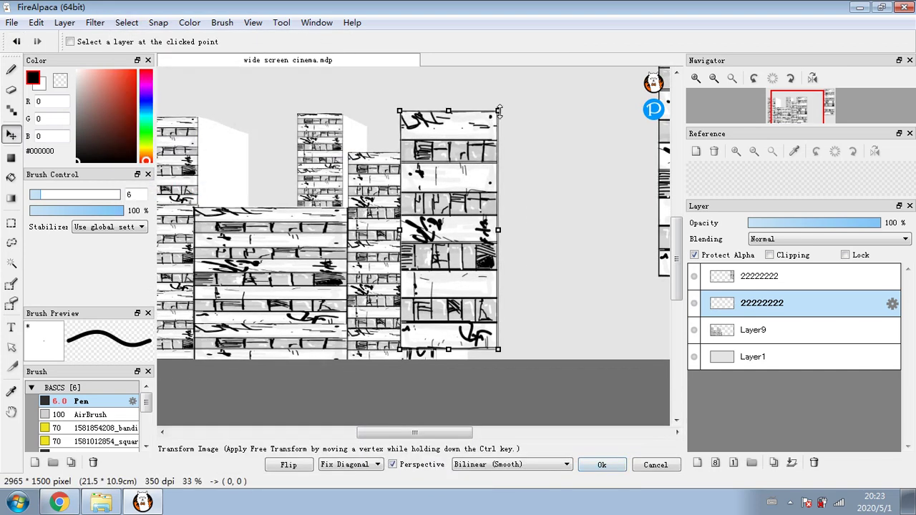
drag(499, 109, 464, 163)
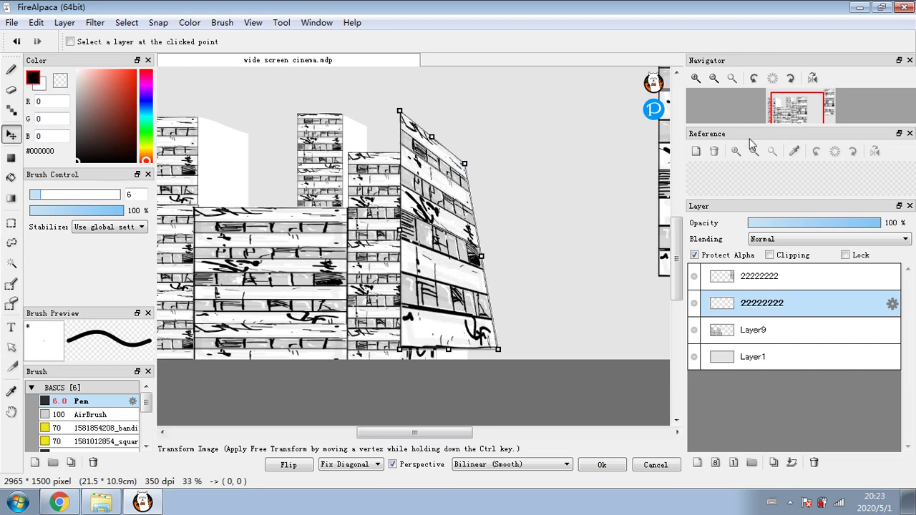
key(Escape)
Lower the moved building copy's layer opacity to 52%
drag(841, 228, 816, 227)
click(127, 22)
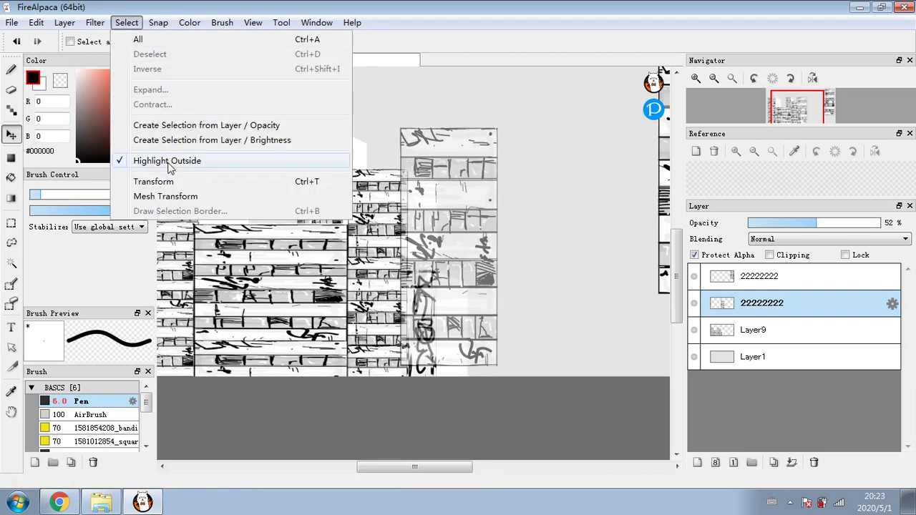
click(154, 181)
drag(498, 111, 558, 302)
scroll(443, 192, up, 3)
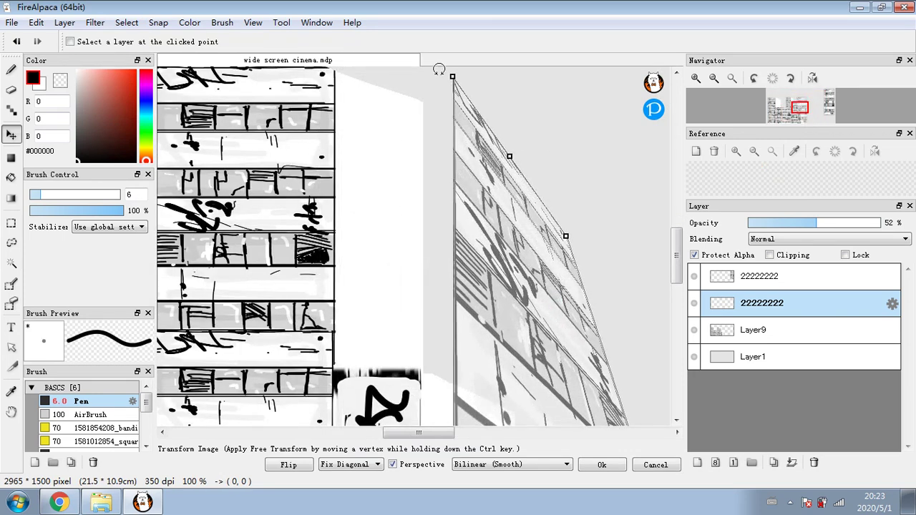
drag(455, 78, 480, 239)
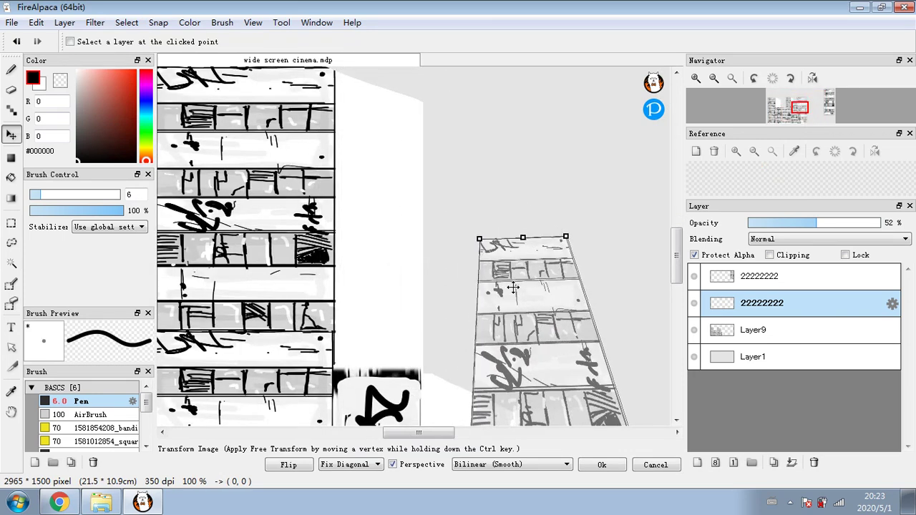
drag(534, 291, 389, 149)
drag(421, 95, 437, 125)
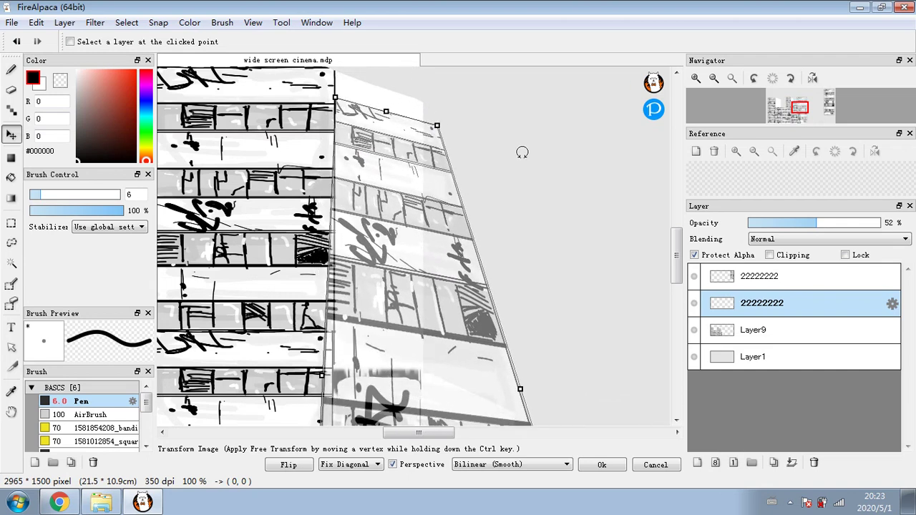
Clip the semi-transparent building copy to Layer9 and roughly distort it in perspective against the outer edge of the tower beside the lettered block
click(770, 256)
drag(399, 144, 340, 209)
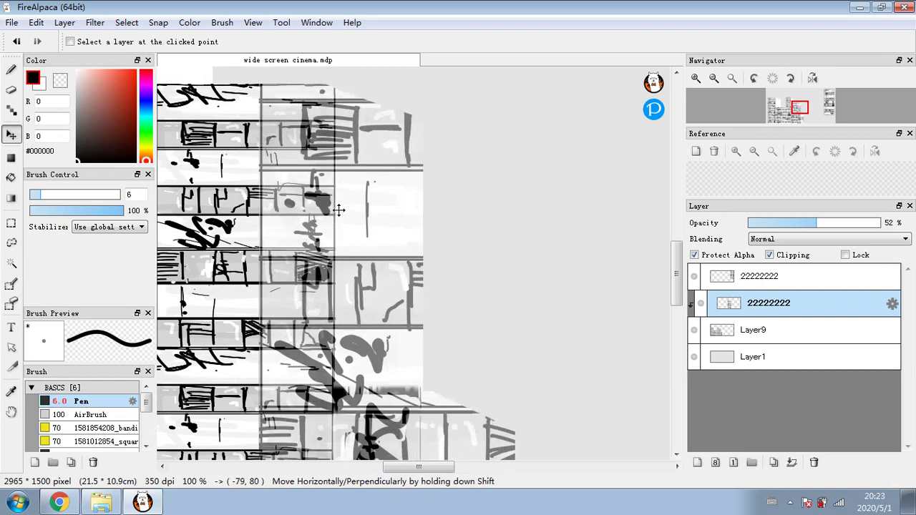
click(126, 23)
click(154, 180)
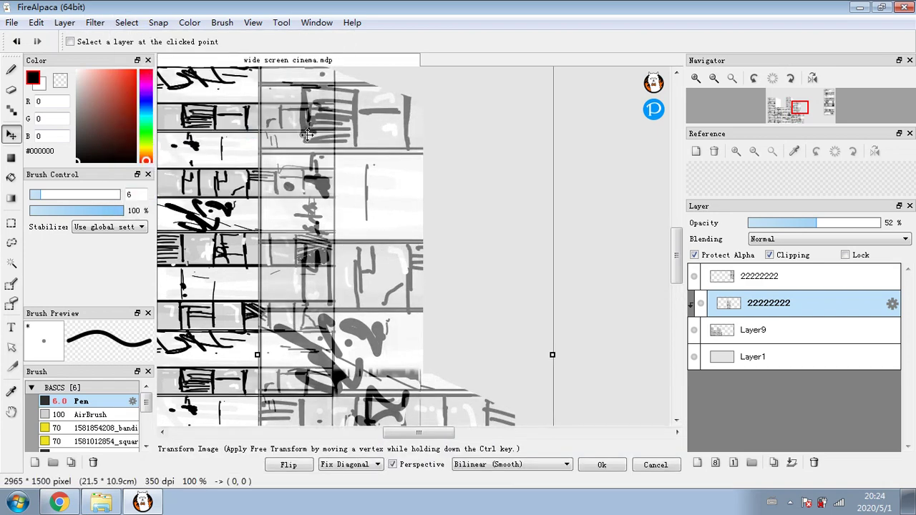
drag(307, 134, 279, 126)
drag(265, 89, 342, 119)
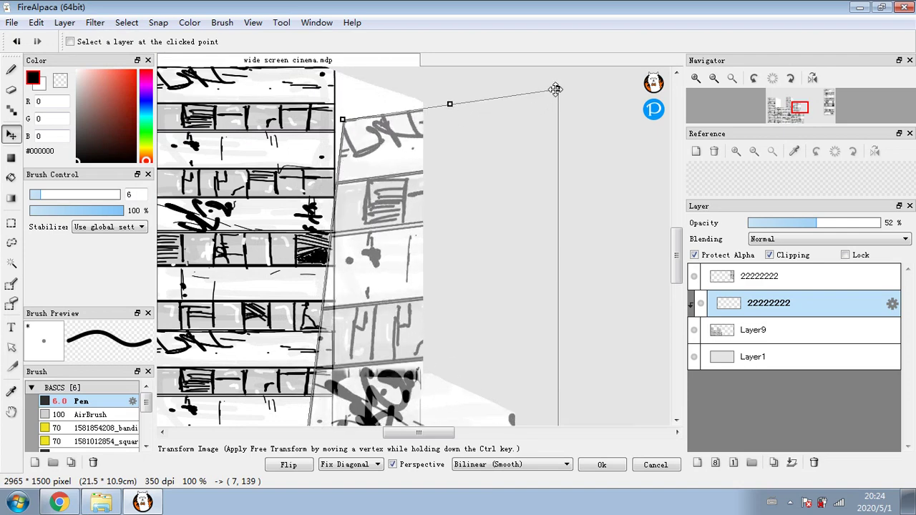
drag(555, 88, 500, 238)
drag(420, 176, 390, 334)
drag(347, 398, 382, 179)
Fit the copy's corners to the tower's narrow side face above the lettered block's roof and apply the transformation
scroll(382, 180, down, 3)
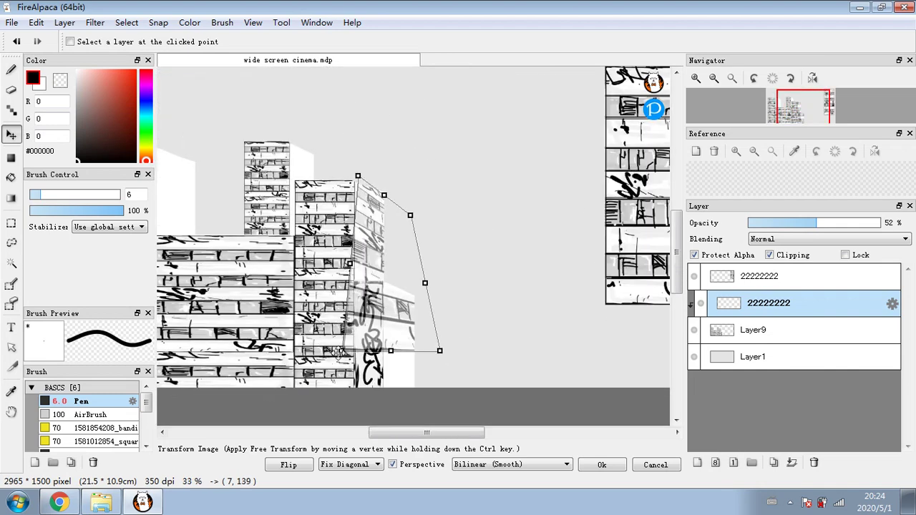
drag(339, 350, 358, 299)
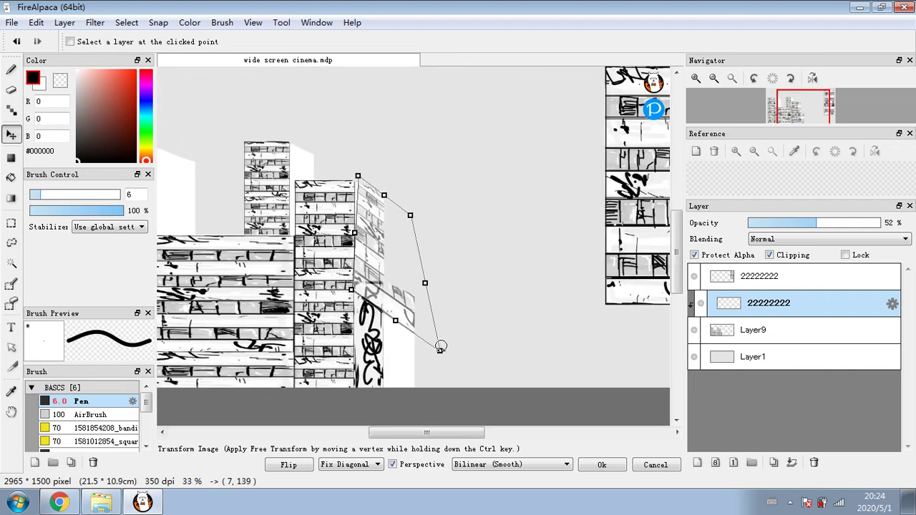
drag(441, 347, 405, 280)
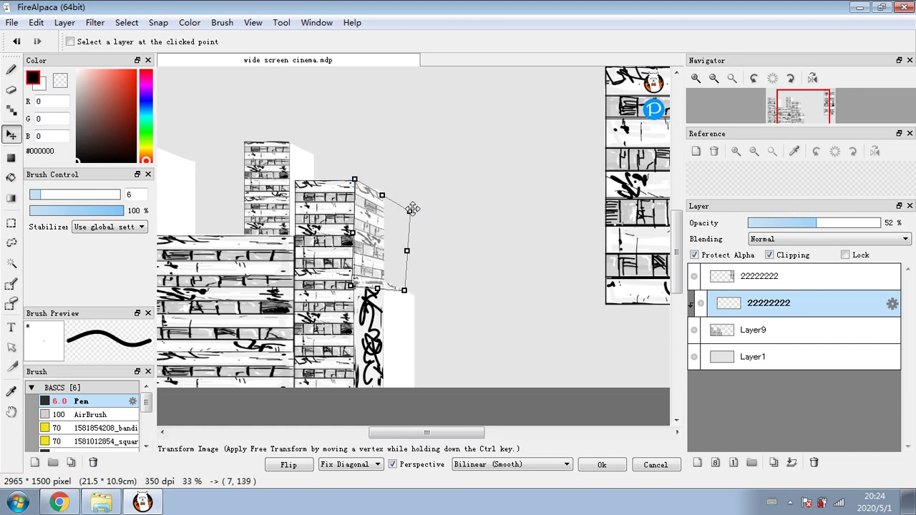
drag(412, 209, 381, 212)
drag(352, 181, 378, 188)
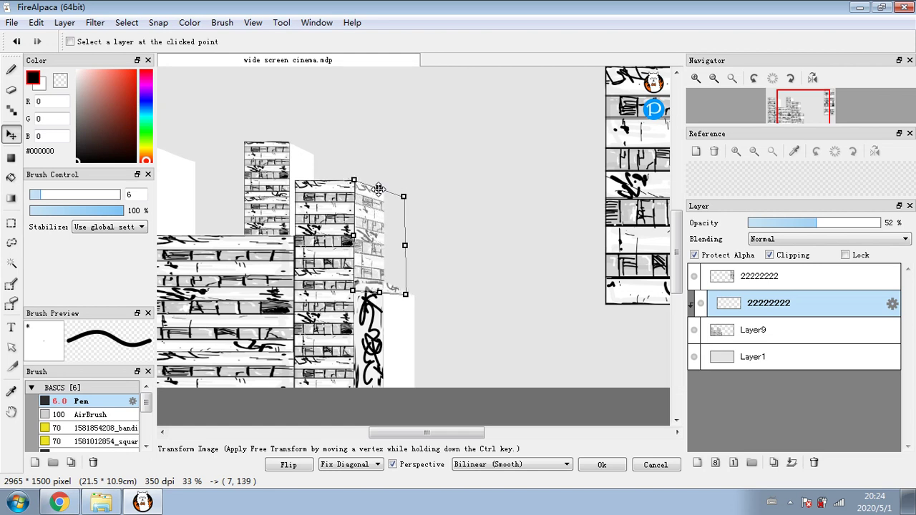
drag(377, 290, 378, 281)
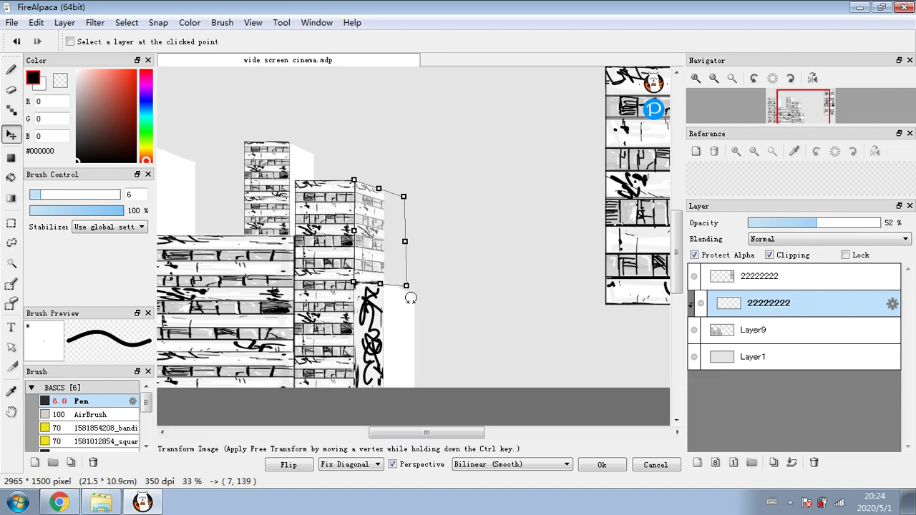
click(602, 463)
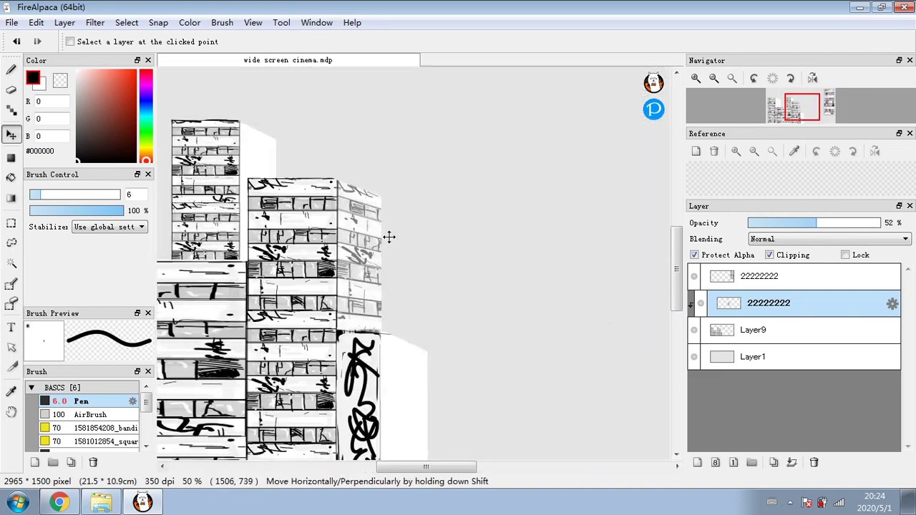
Set the side facade copy's opacity to 100% and nudge its lower outer corner slightly inward and down with a free transform
scroll(393, 240, up, 1)
drag(813, 230, 913, 226)
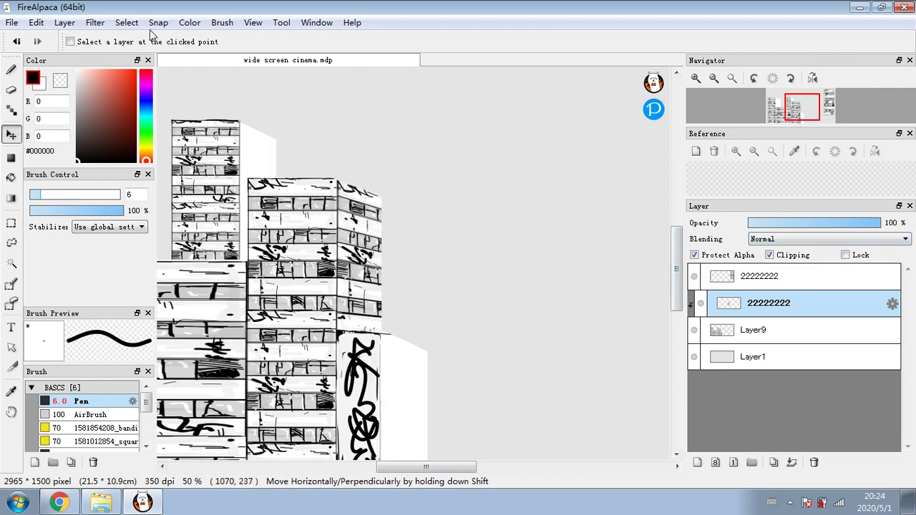
click(126, 23)
click(214, 180)
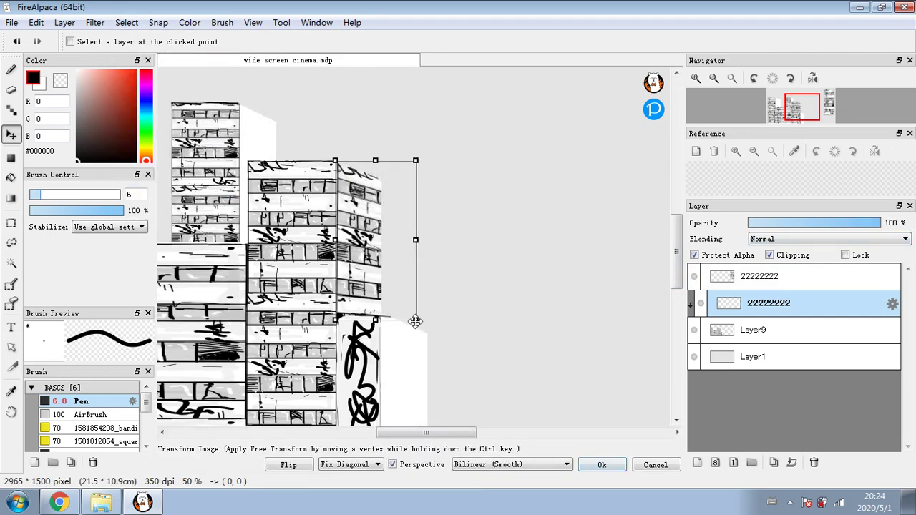
drag(415, 321, 410, 325)
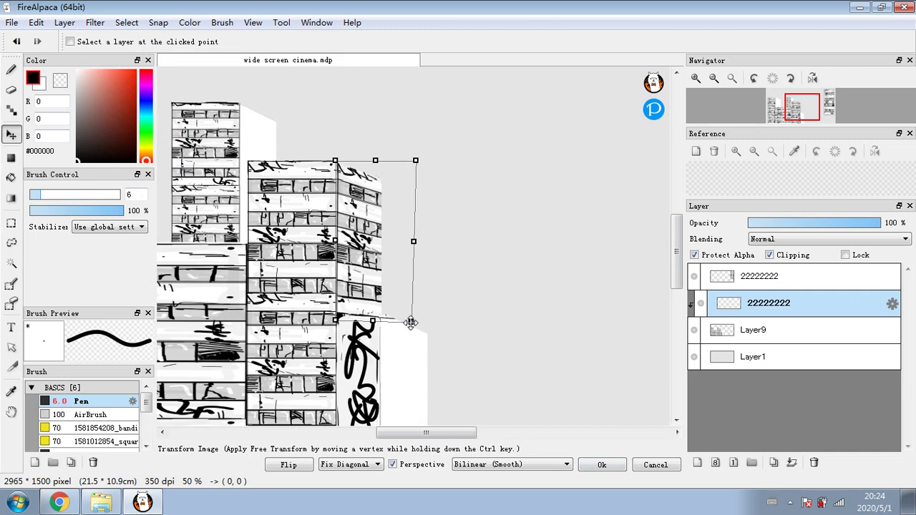
click(600, 464)
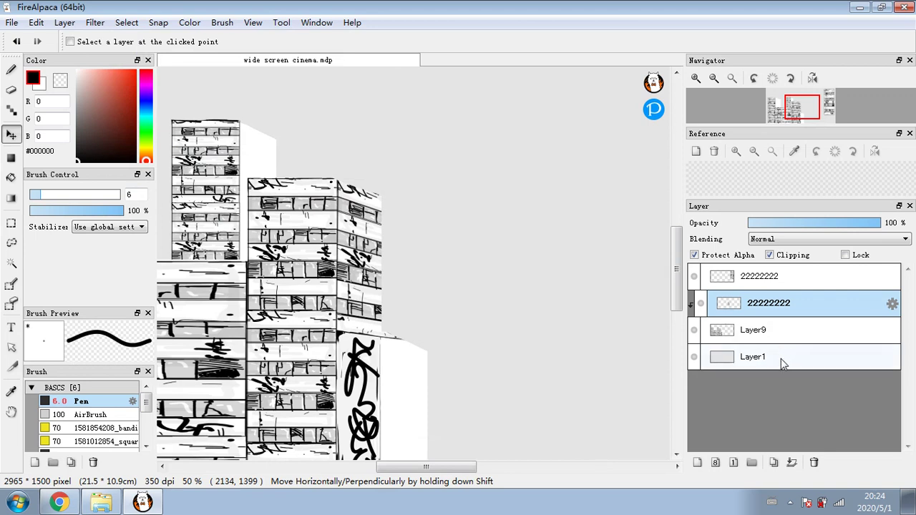
Merge the side facade copy into Layer9 and paint over the lettered block's roof line with the sampled light grey #F3F3F3
click(791, 462)
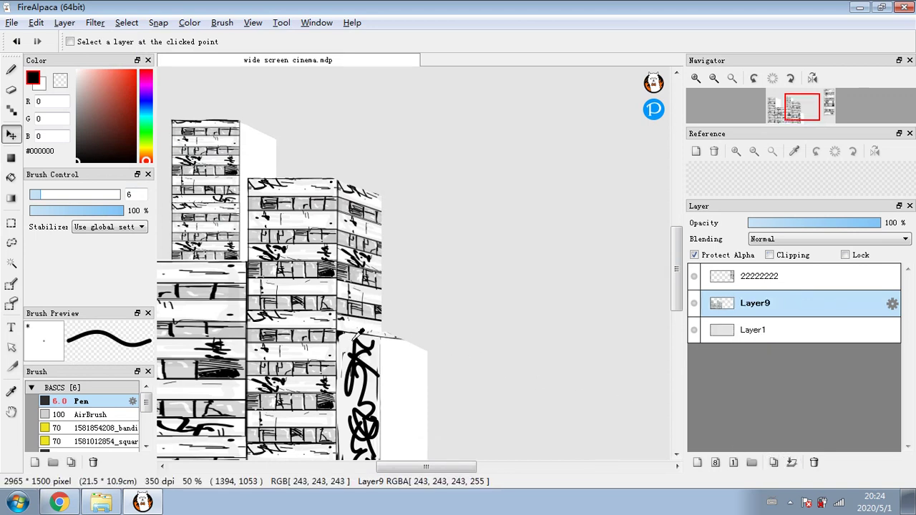
alt+click(355, 335)
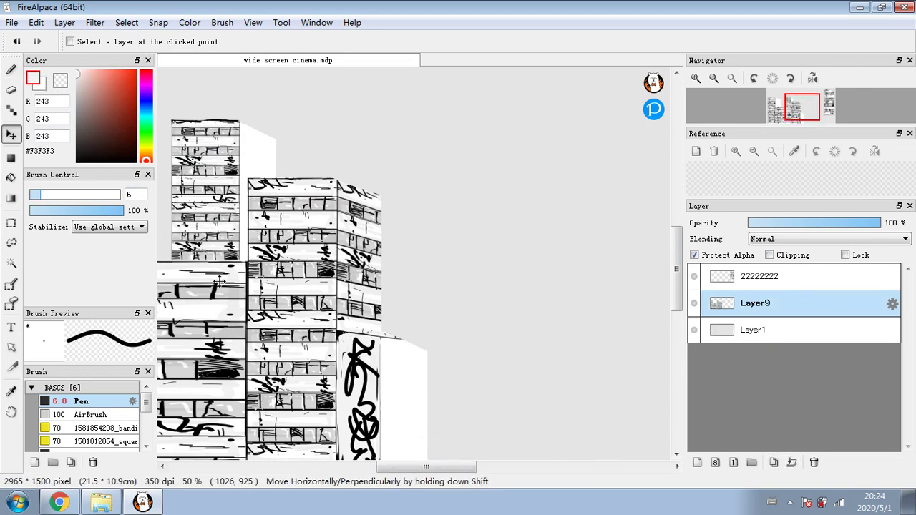
key(b)
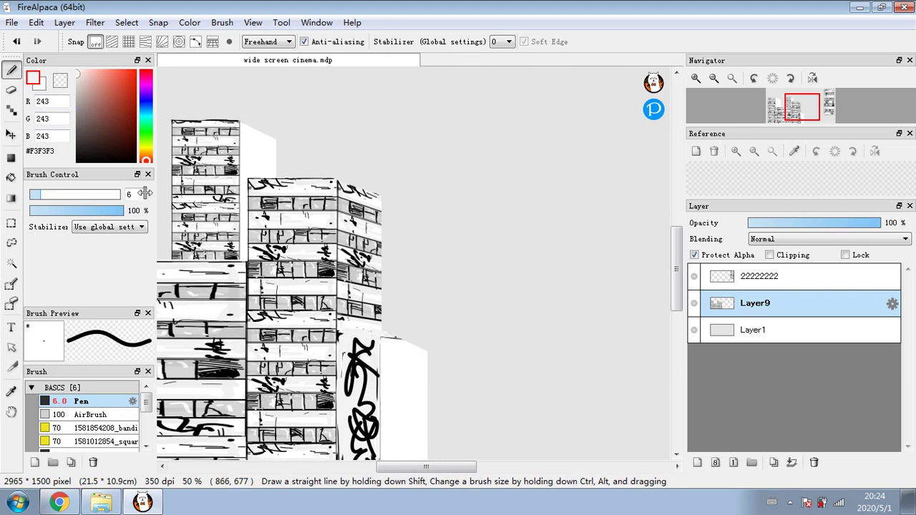
Redraw the lettered block's roof edge in black with the Pen at size 4.5
drag(81, 100, 76, 162)
click(38, 196)
drag(340, 332, 364, 329)
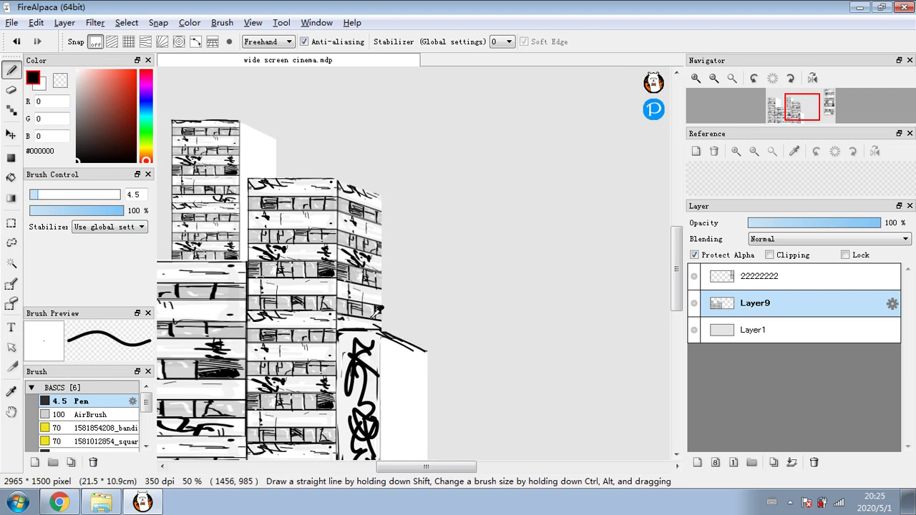
Paint out the stray ink marks where the tower's side wall meets the lower roofline, using colours sampled from the drawing
alt+click(365, 325)
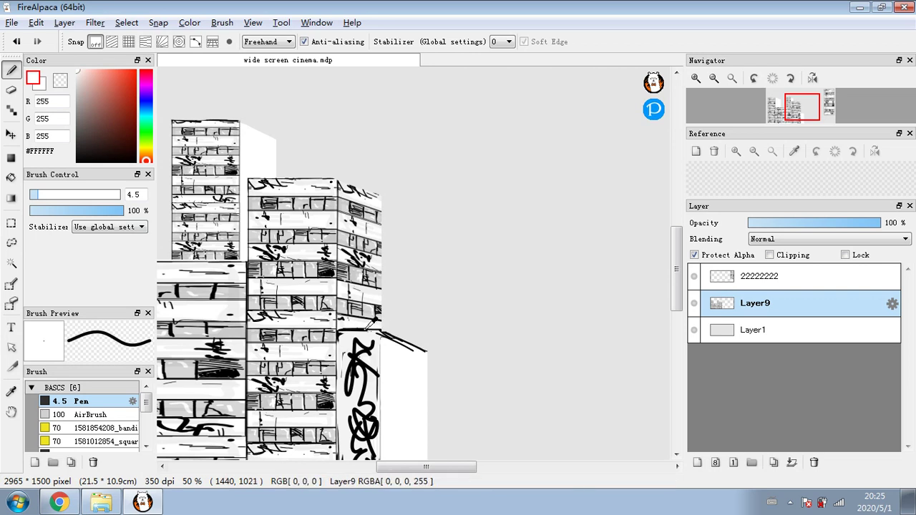
alt+click(398, 341)
alt+click(383, 335)
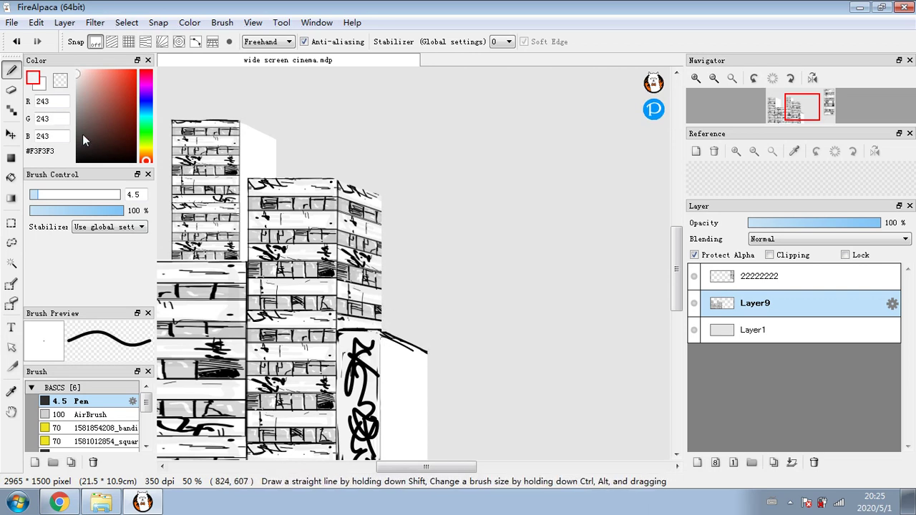
Ink the graffiti wall's vertical edge in black with a 3.4 pen and paint out the doubled roofline beside it in white
drag(82, 147, 71, 162)
click(37, 193)
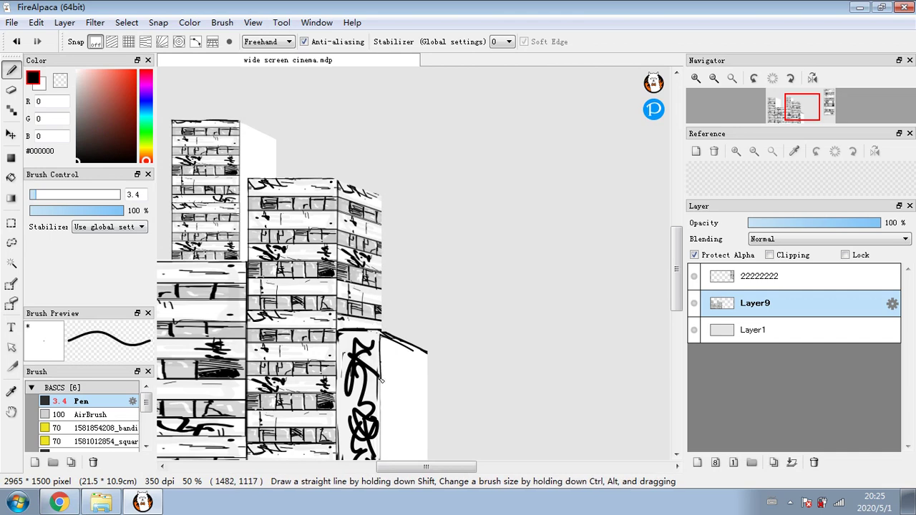
scroll(383, 397, down, 2)
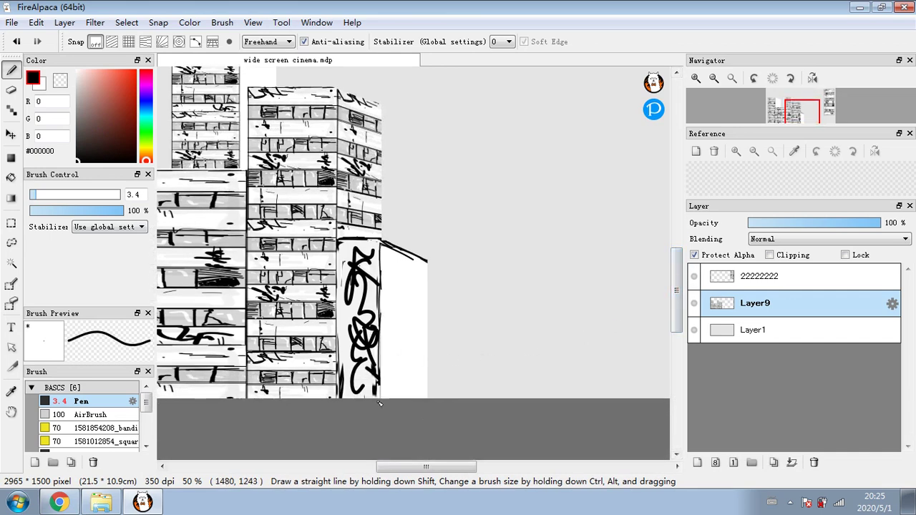
alt+click(396, 255)
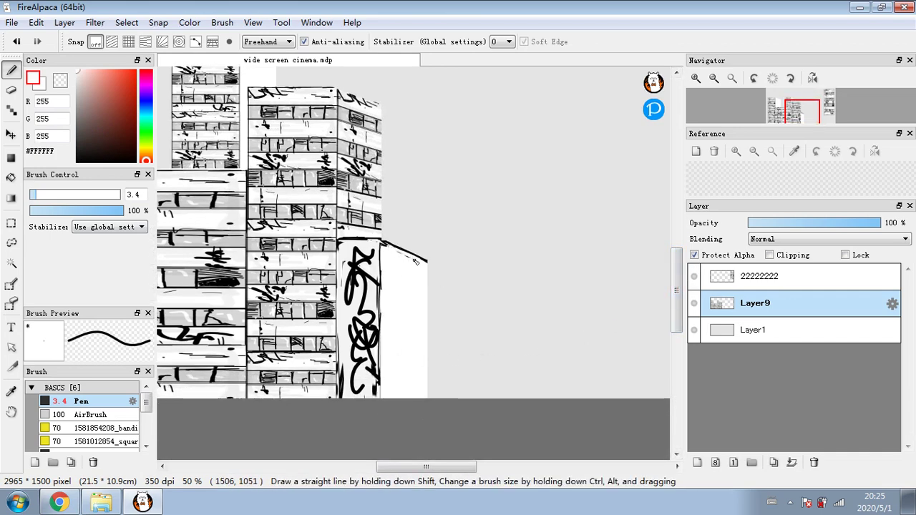
drag(675, 293, 678, 276)
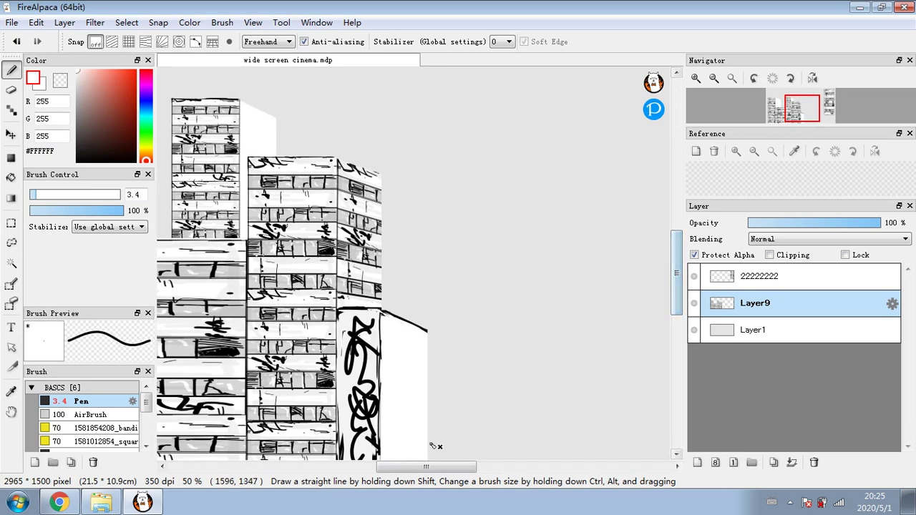
Duplicate the 22222222 facade layer twice and clip the lowest copy to Layer9
drag(448, 465, 431, 465)
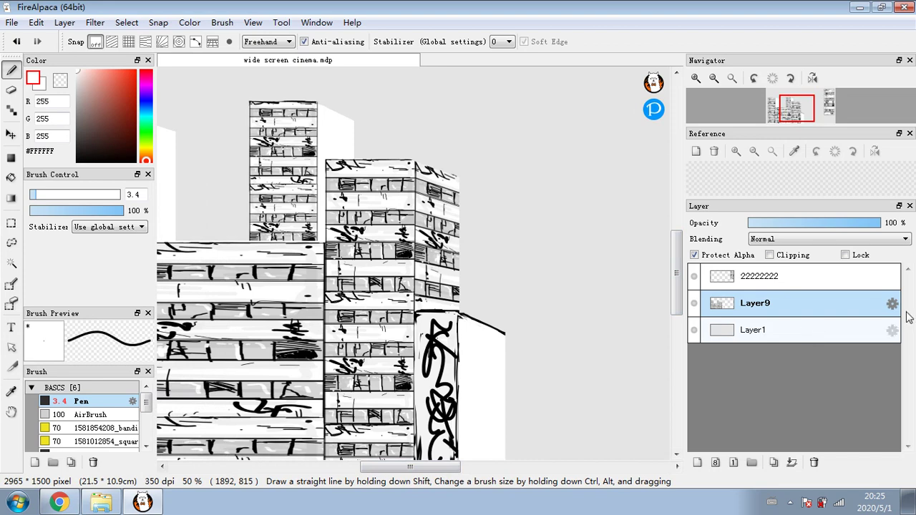
click(892, 276)
click(530, 340)
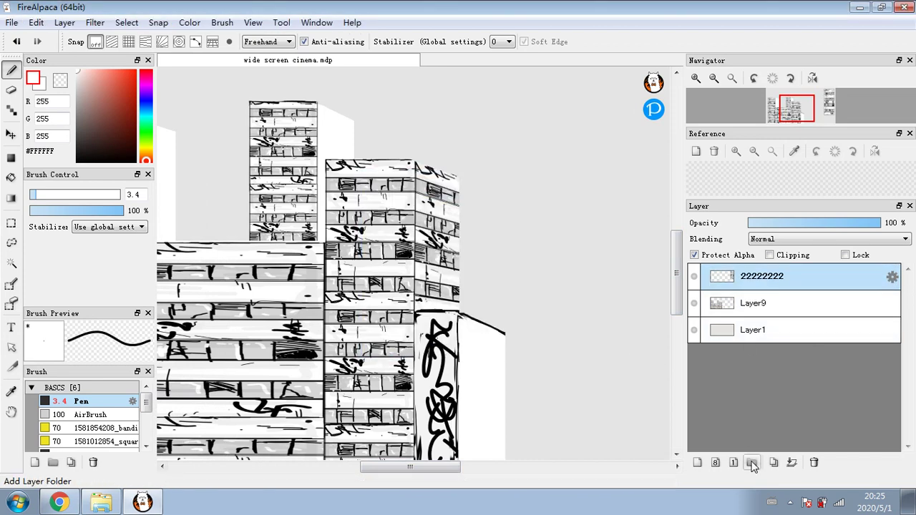
click(774, 462)
click(774, 462)
click(801, 339)
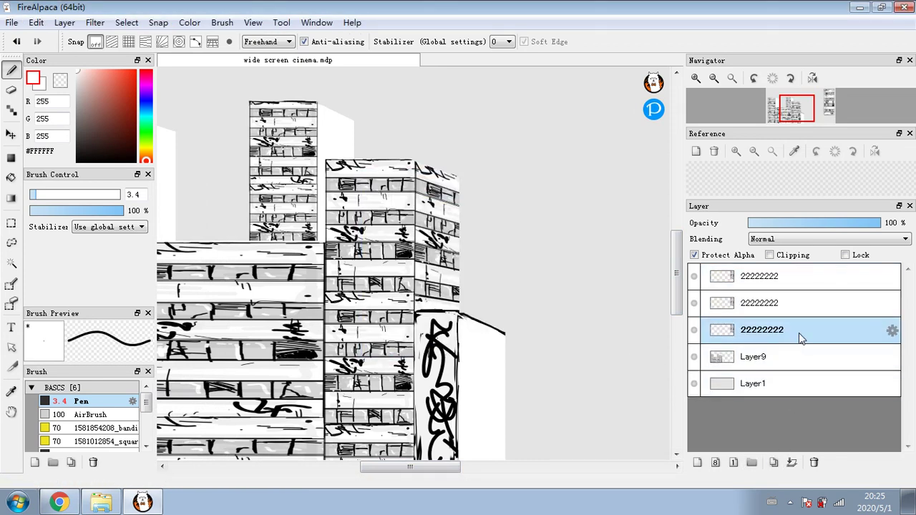
click(771, 256)
Move the clipped facade copy over the blank side wall beside the graffiti panel
click(11, 135)
drag(435, 219, 0, 366)
scroll(336, 221, up, 1)
scroll(388, 224, down, 2)
scroll(388, 224, up, 1)
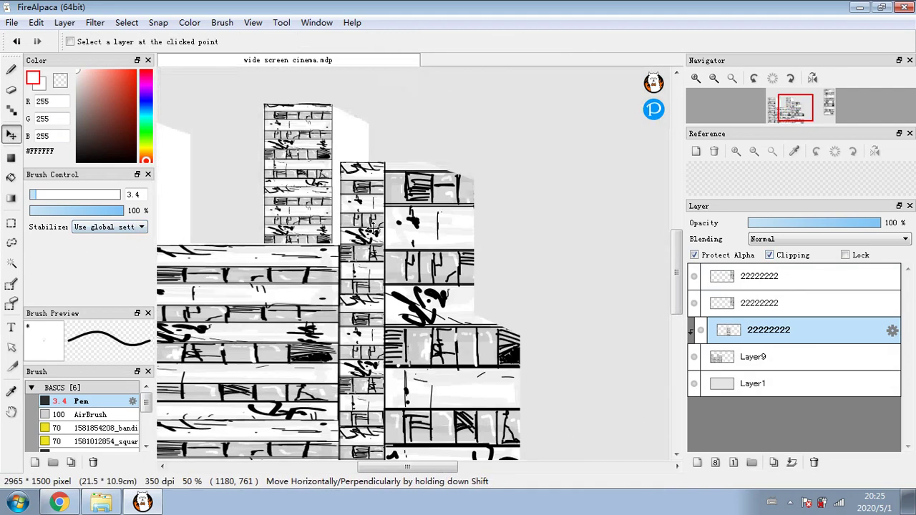
scroll(388, 224, down, 2)
drag(397, 259, 426, 362)
Transform the clipped facade, reducing its height and pulling its corners in to match the side wall's perspective beside the graffiti panel
click(127, 23)
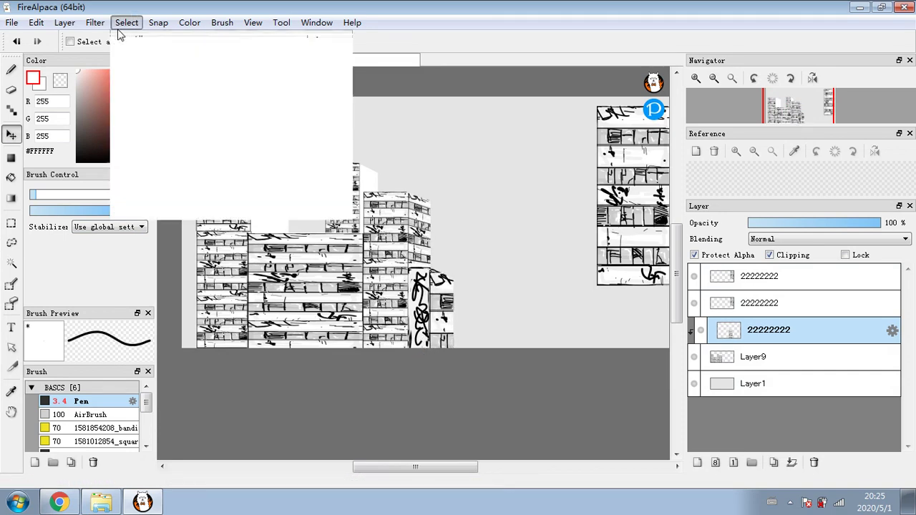
click(147, 178)
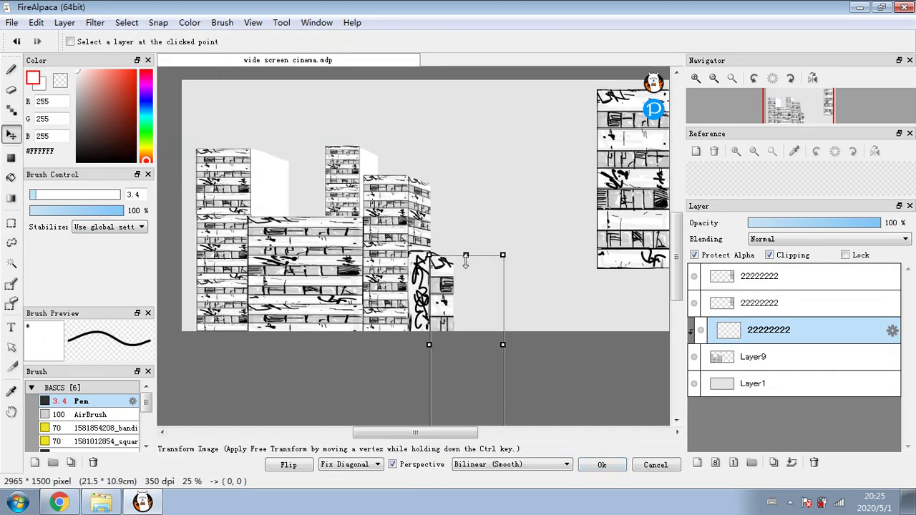
drag(466, 256, 464, 372)
drag(461, 406, 459, 292)
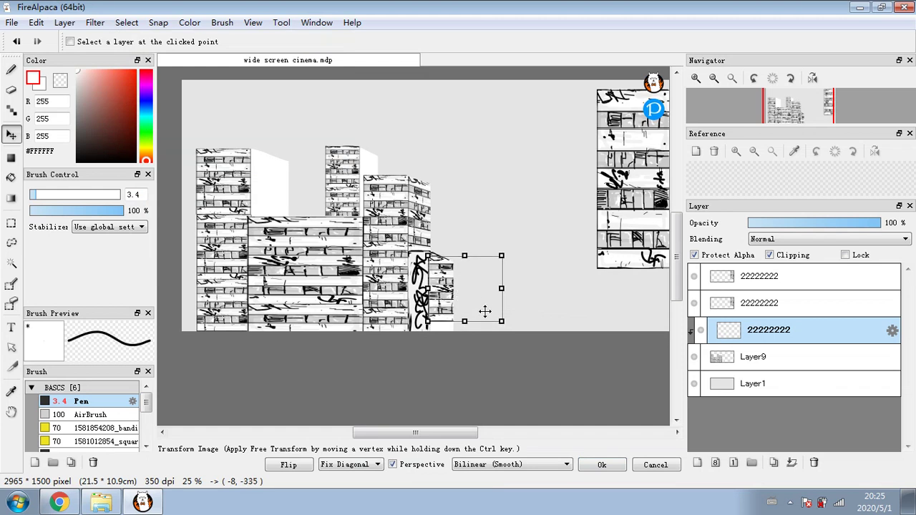
drag(500, 324, 450, 322)
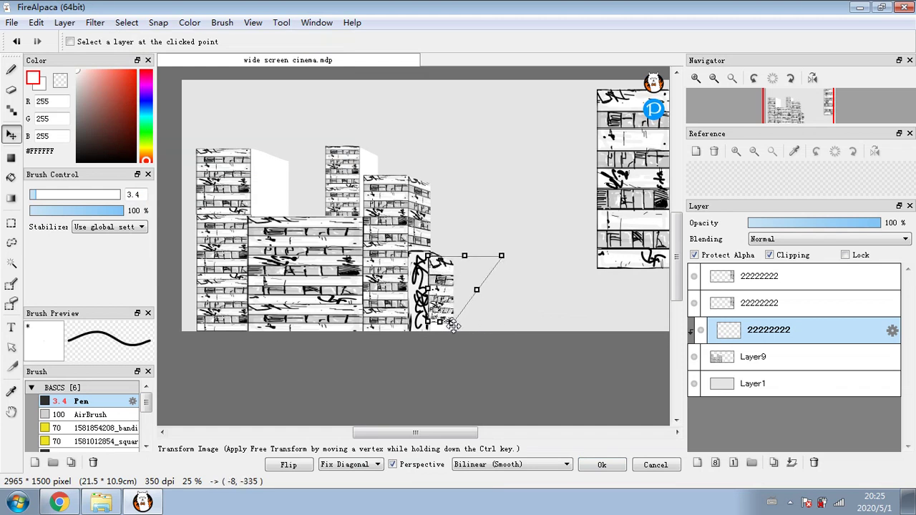
drag(500, 256, 431, 250)
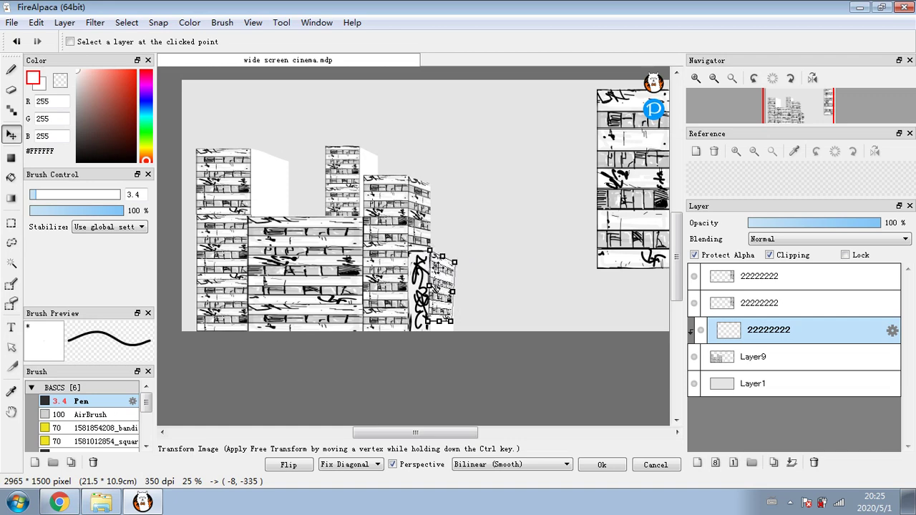
scroll(436, 265, up, 2)
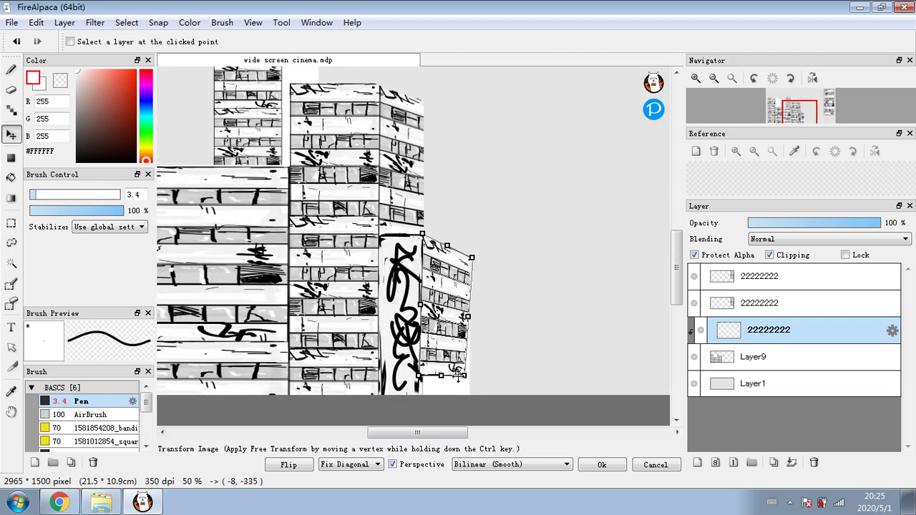
drag(463, 375, 422, 377)
click(610, 463)
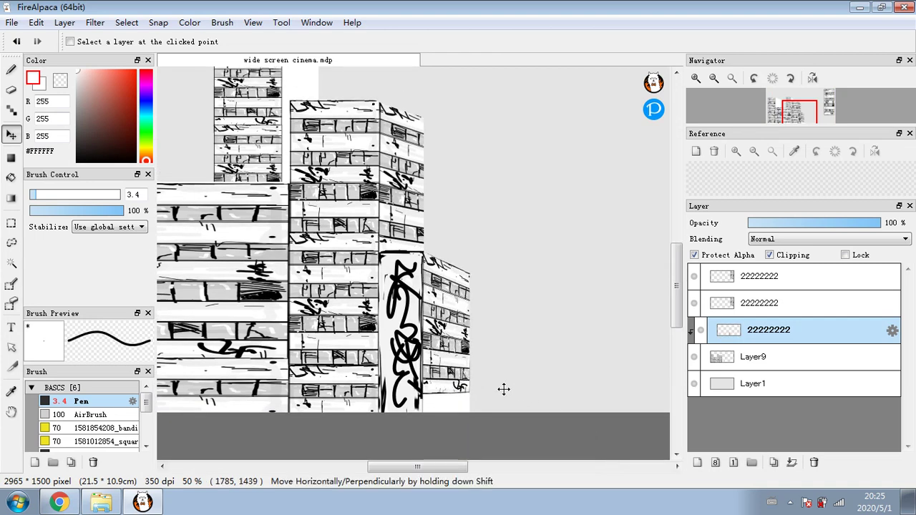
Duplicate the fitted facade, place the copy below it, and skew its upper corner upward to cover the wall's base
click(773, 462)
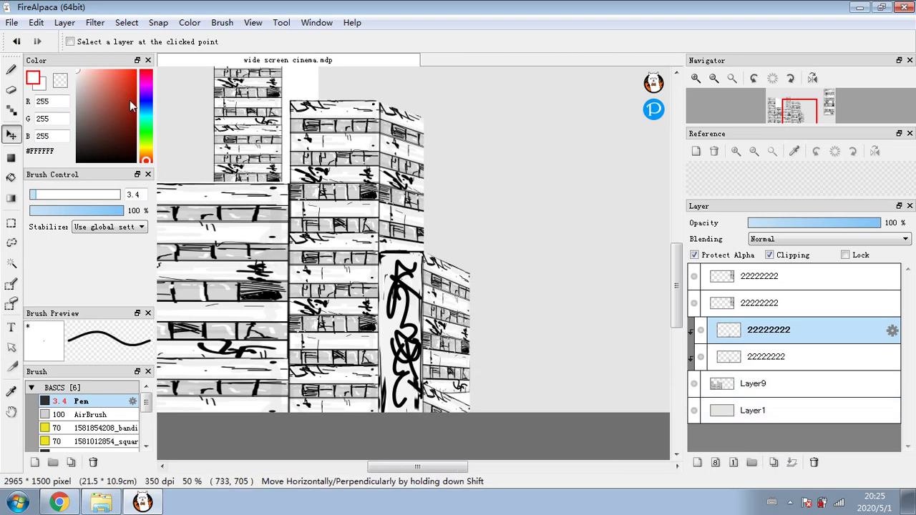
click(127, 22)
click(166, 182)
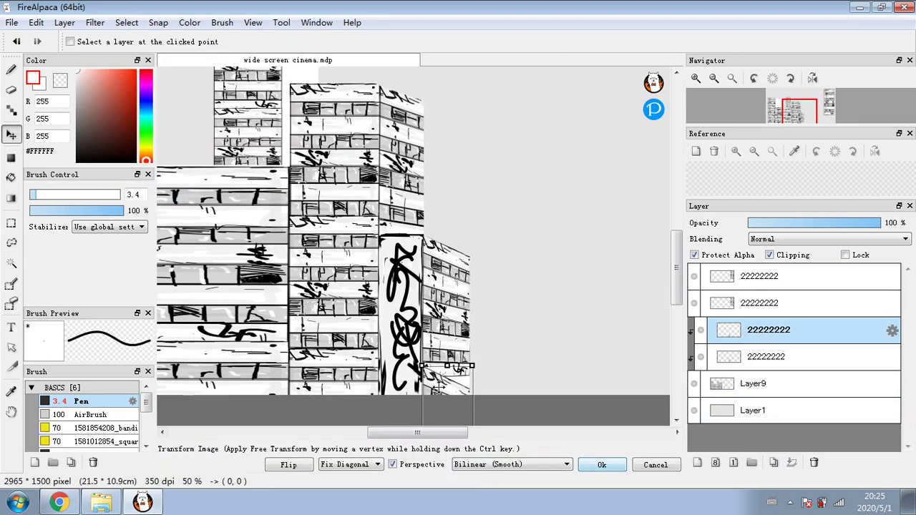
drag(469, 370, 469, 334)
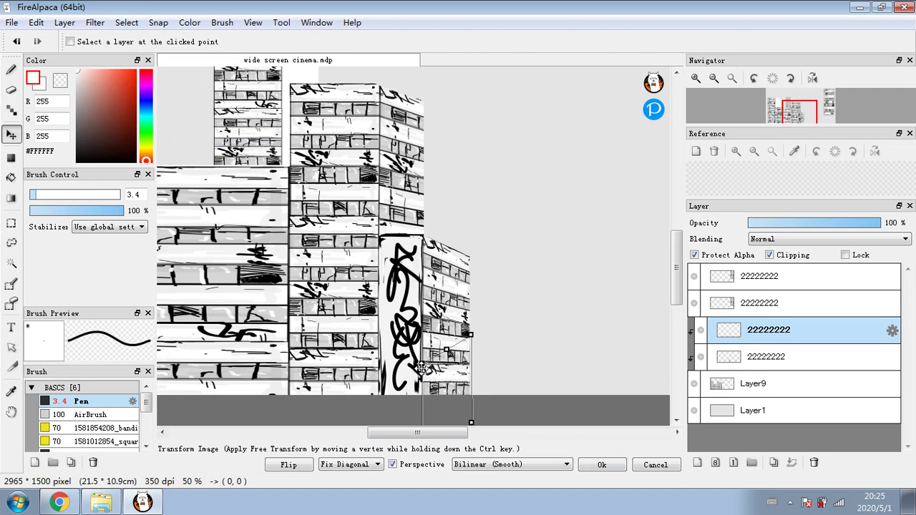
click(602, 464)
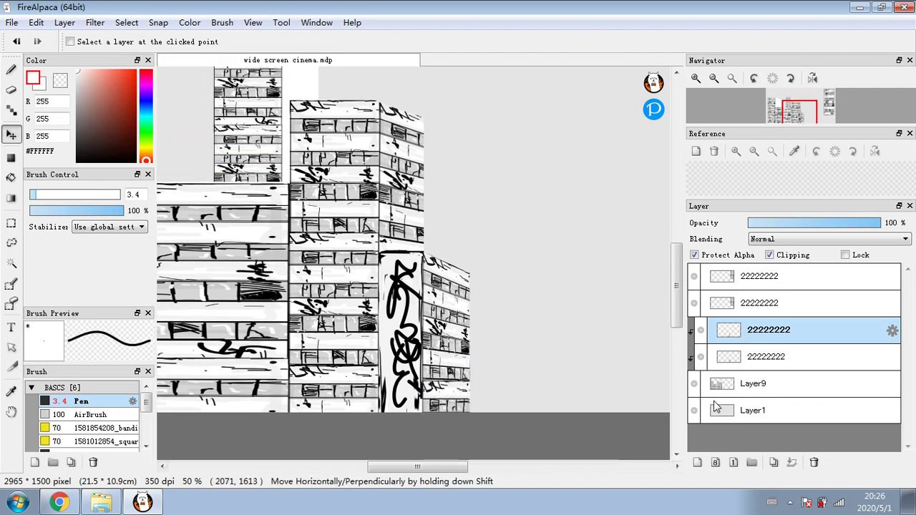
Merge both clipped facade layers down into Layer9
click(768, 361)
click(791, 462)
click(772, 337)
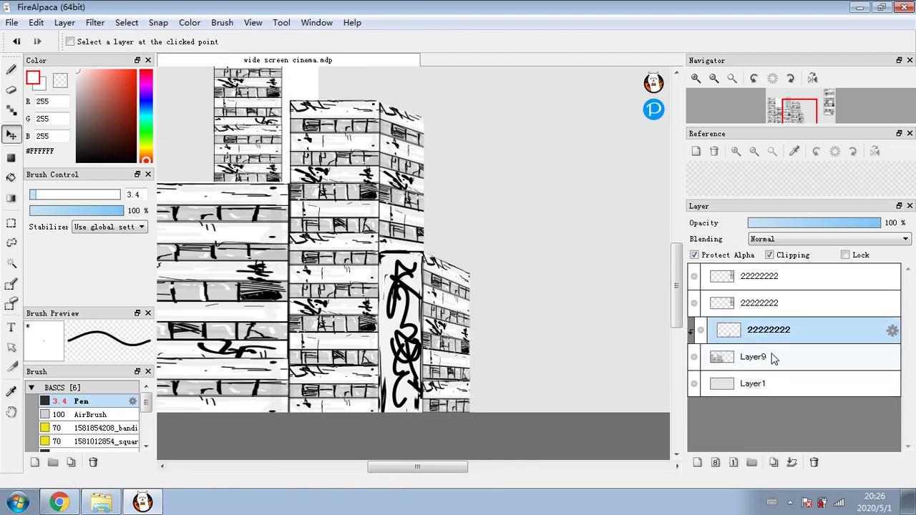
click(791, 463)
Duplicate the lower 22222222 facade layer and move the bottom copy over the blank side wall of the leftmost tower
drag(418, 466, 391, 467)
click(723, 309)
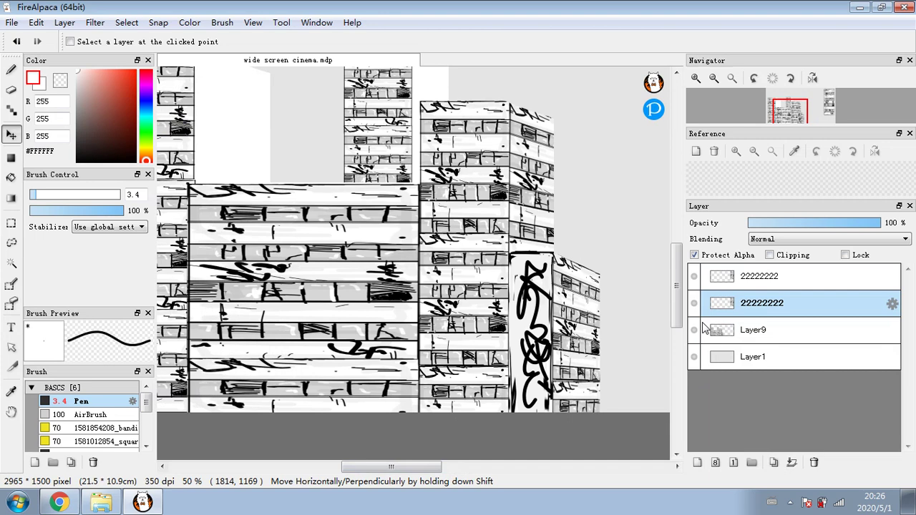
click(774, 462)
click(757, 335)
drag(577, 235, 219, 236)
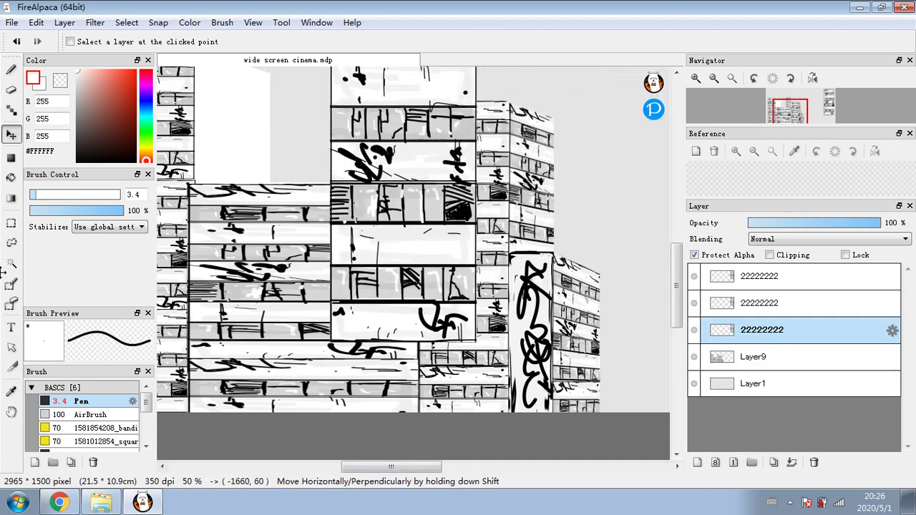
drag(680, 277, 678, 250)
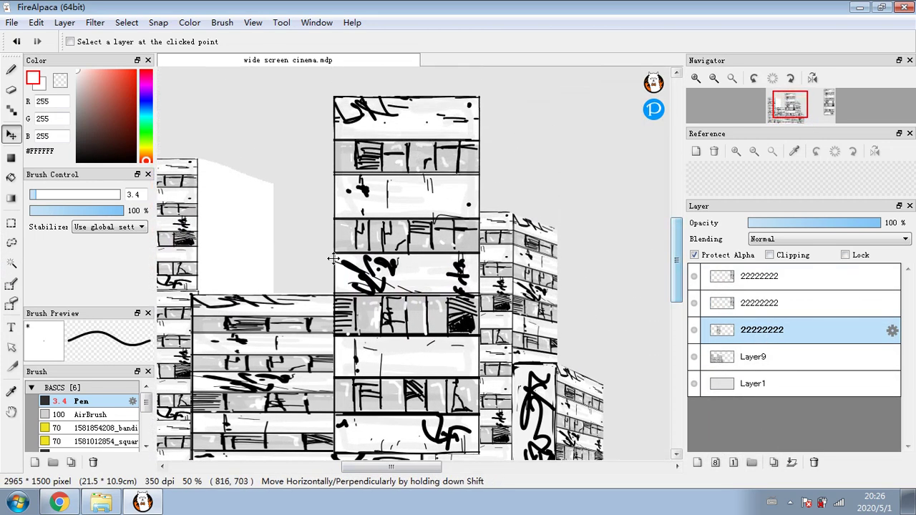
drag(378, 257, 197, 273)
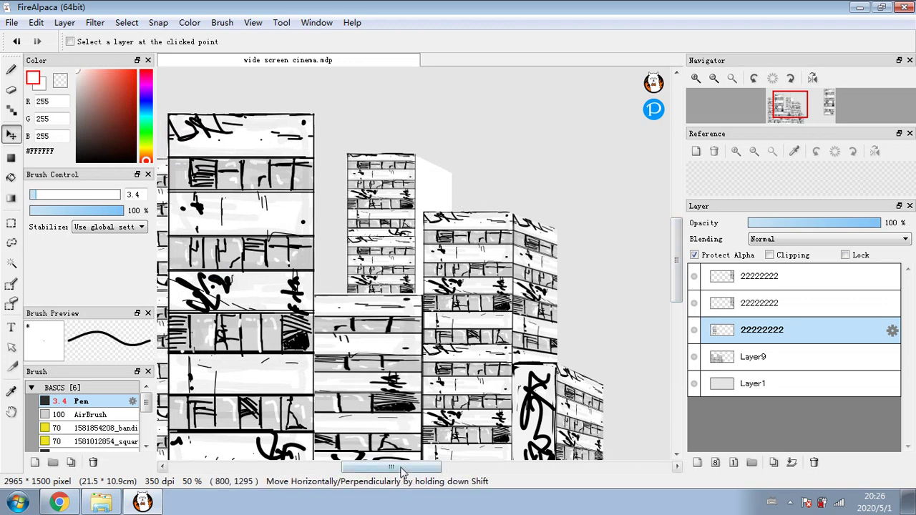
drag(403, 467, 384, 469)
click(126, 22)
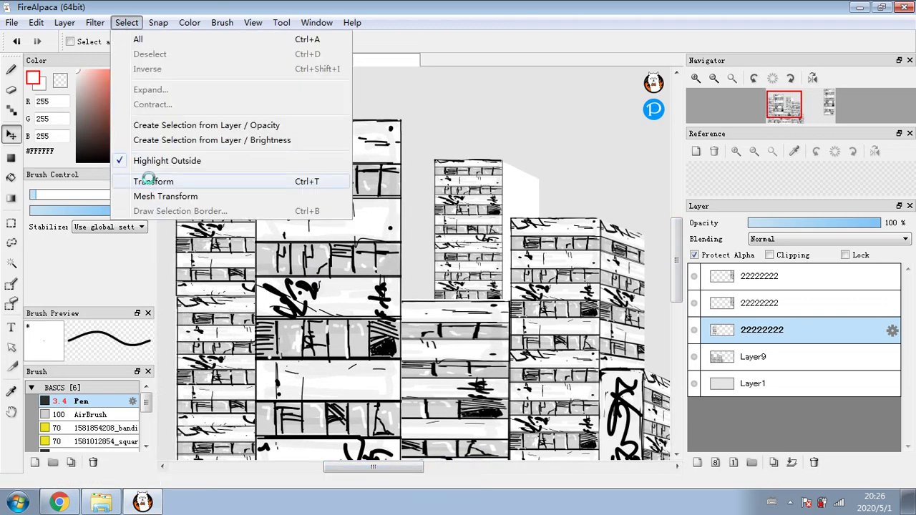
click(147, 180)
drag(401, 102, 358, 166)
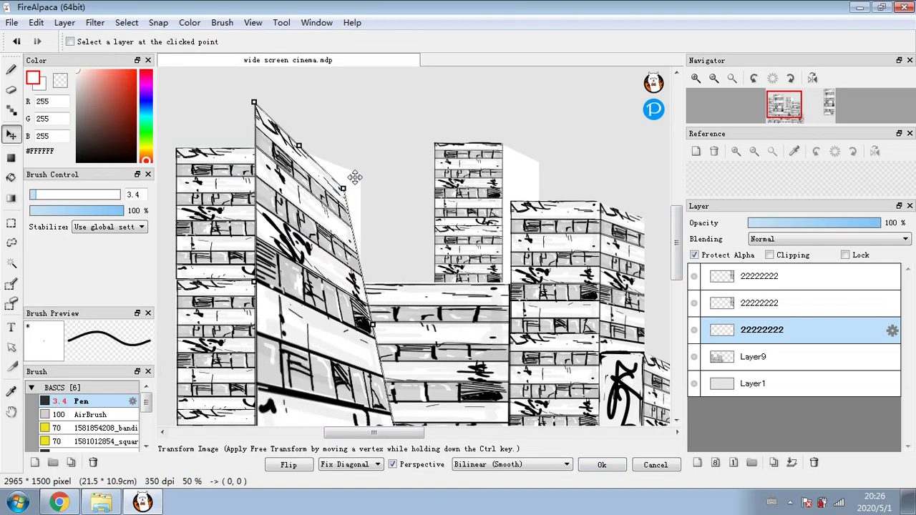
Clip the facade copy to Layer9, lower its opacity to 31%, and transform its upper corners onto the leftmost tower's sloping side-wall top
click(770, 254)
drag(811, 228, 788, 228)
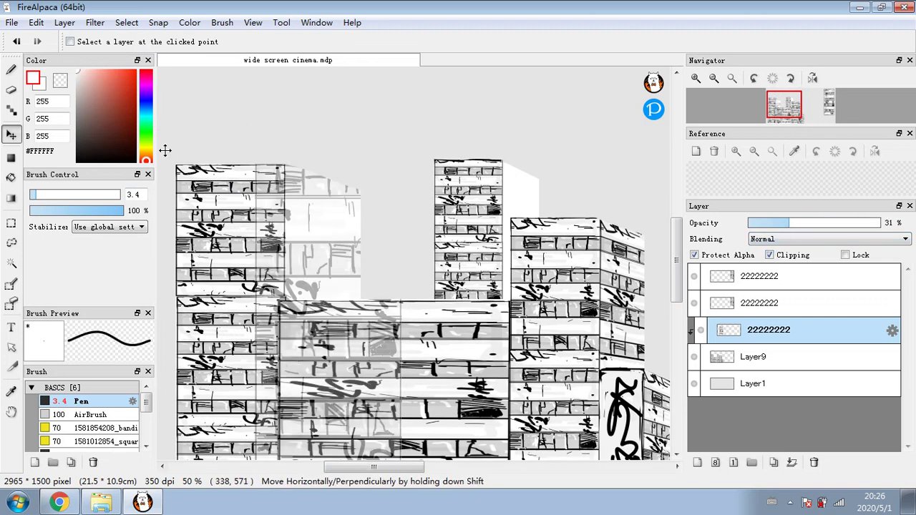
click(126, 22)
click(153, 181)
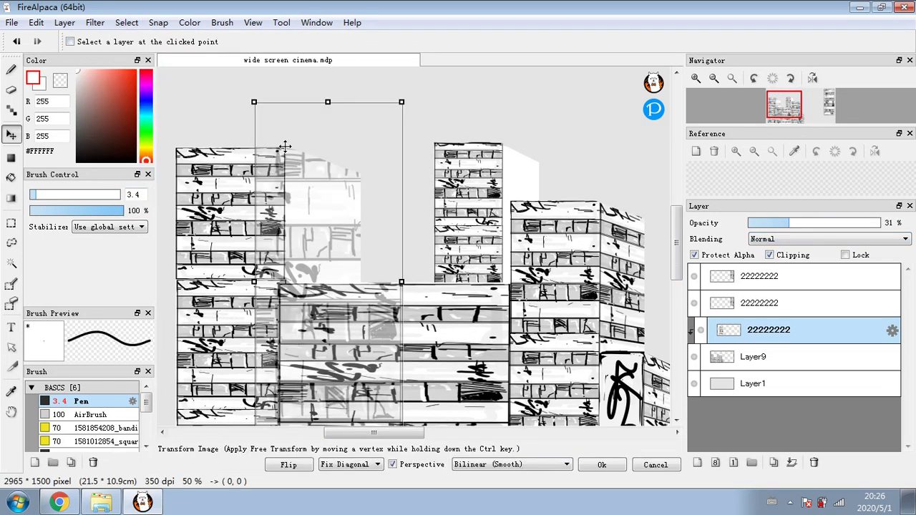
drag(256, 100, 285, 149)
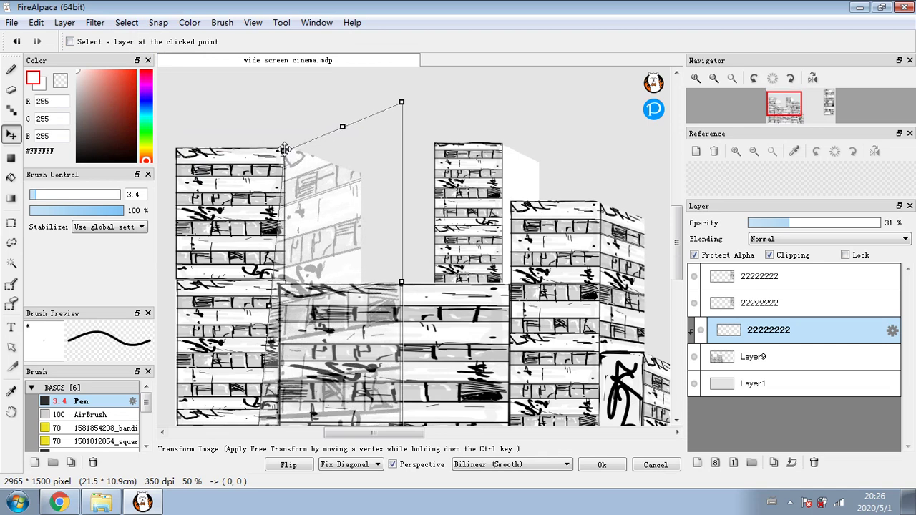
drag(403, 105, 356, 172)
drag(283, 152, 286, 146)
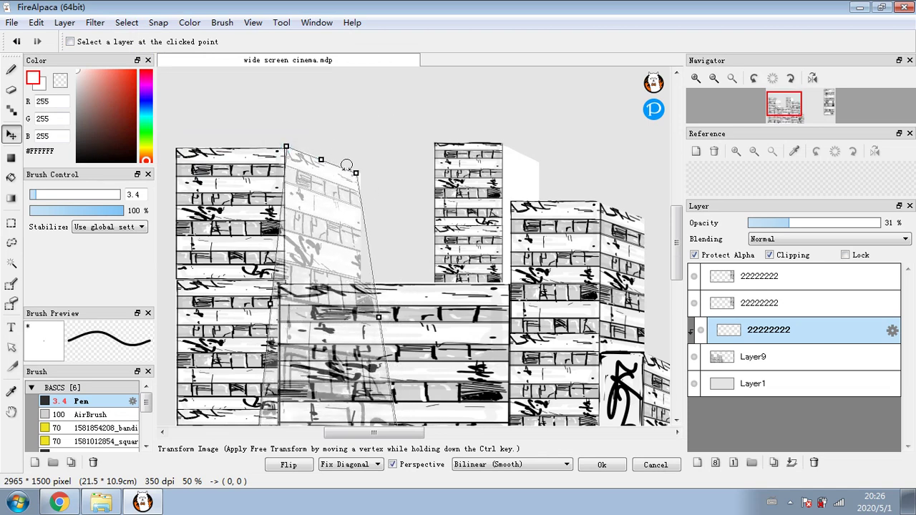
drag(356, 171, 359, 172)
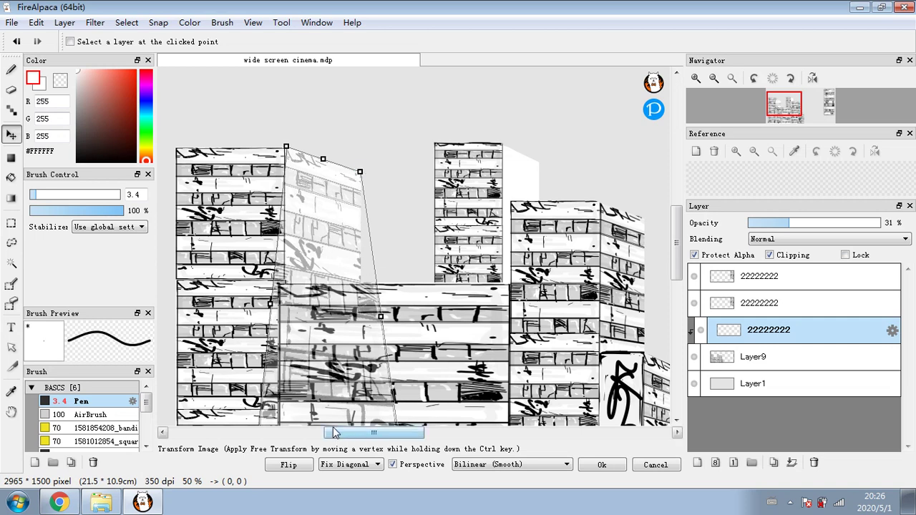
Pull the facade's lower corners up to the side wall's visible base, fine-tune its edges, and apply the transform
scroll(337, 403, down, 4)
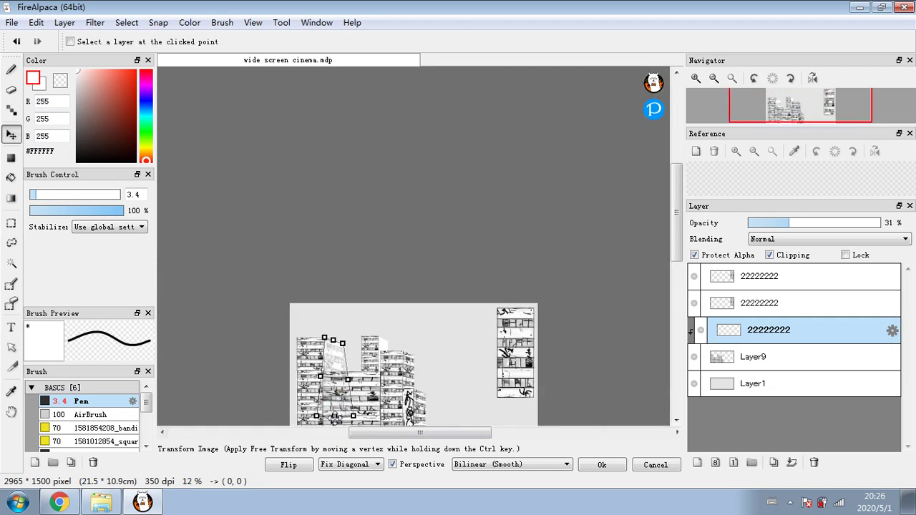
scroll(347, 353, up, 2)
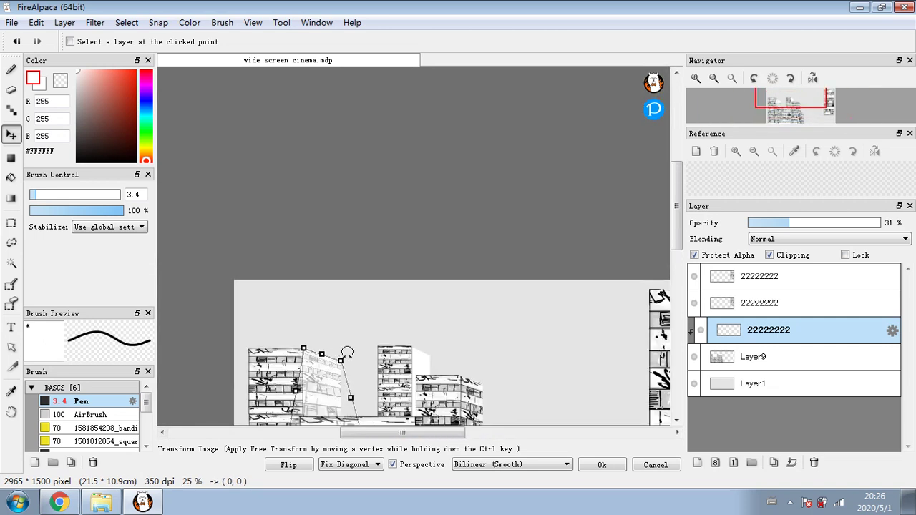
scroll(317, 267, down, 2)
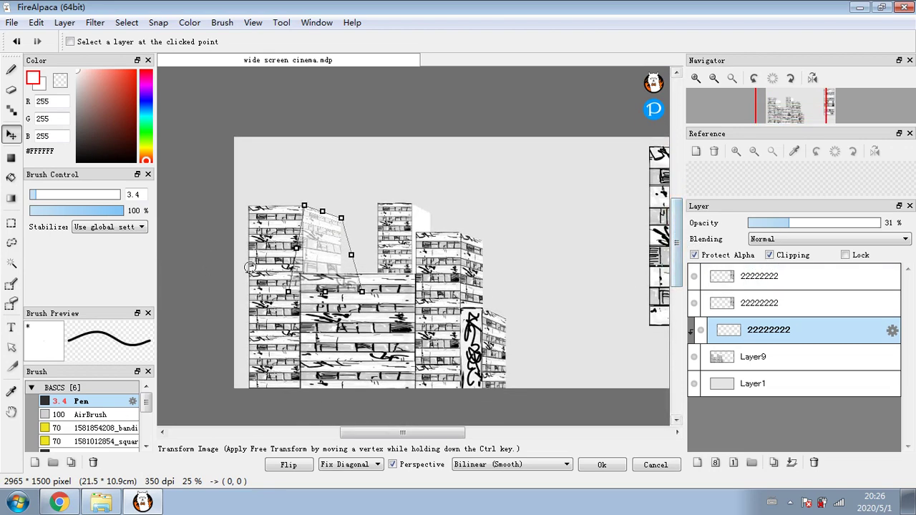
scroll(318, 266, up, 3)
drag(379, 321, 345, 294)
drag(245, 306, 263, 282)
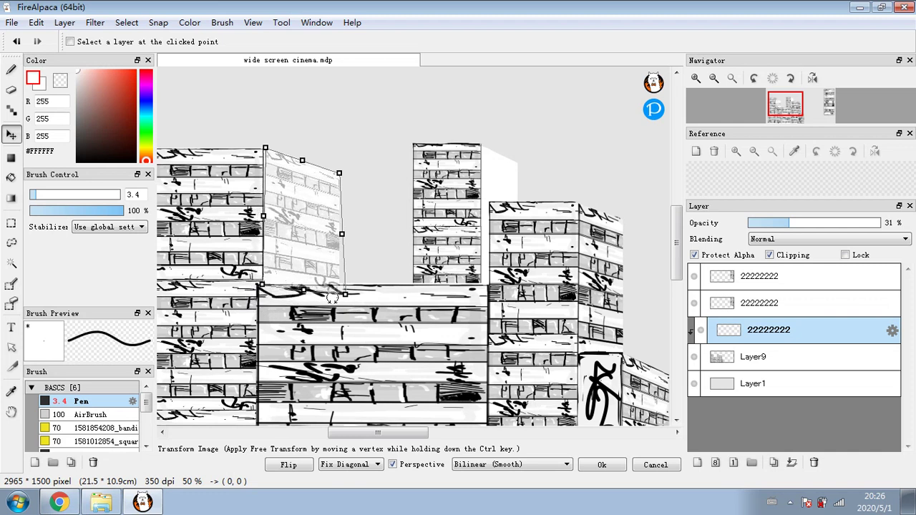
drag(344, 297, 340, 288)
drag(265, 148, 302, 159)
drag(300, 288, 300, 284)
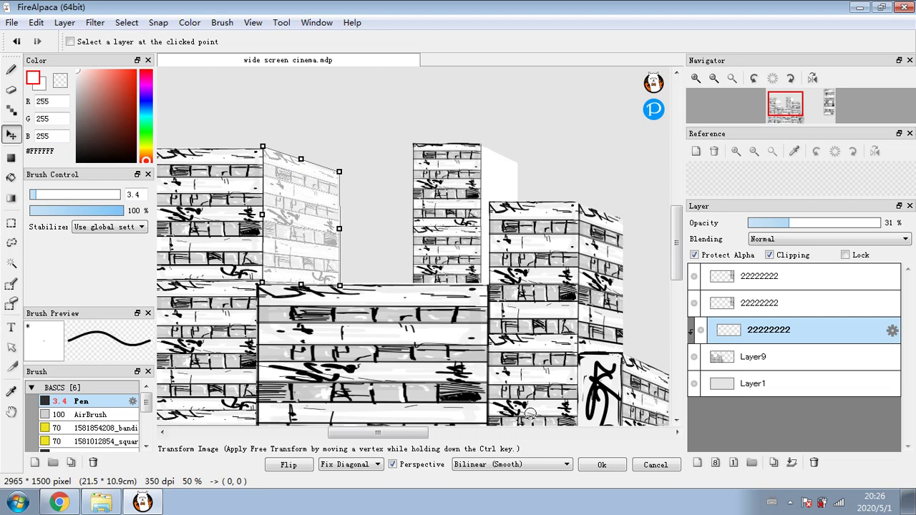
click(624, 466)
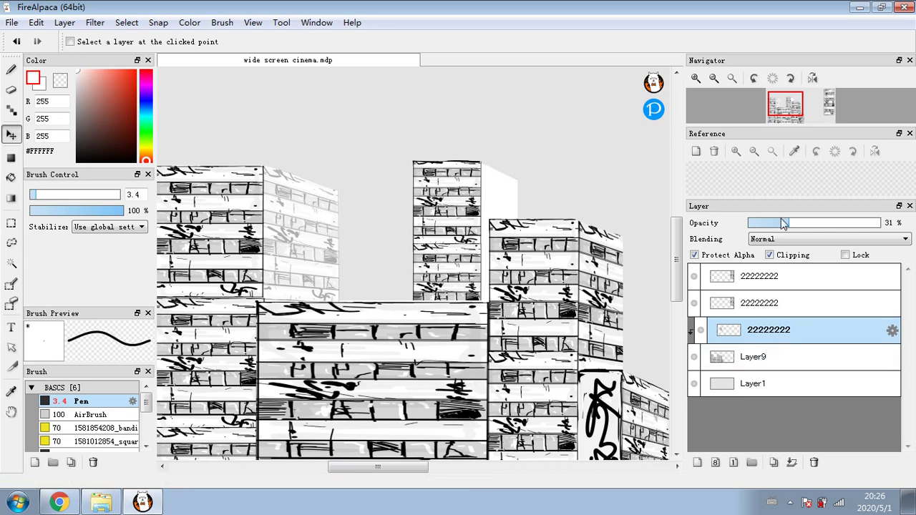
Restore the facade's opacity to 100% and move a duplicate over the rear tower's blank side wall
drag(784, 224, 882, 224)
click(774, 463)
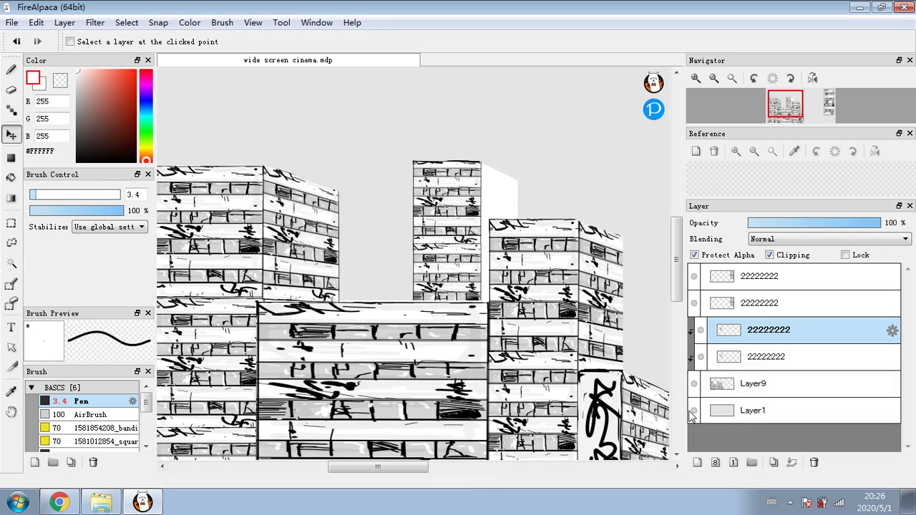
drag(493, 276, 556, 278)
click(127, 22)
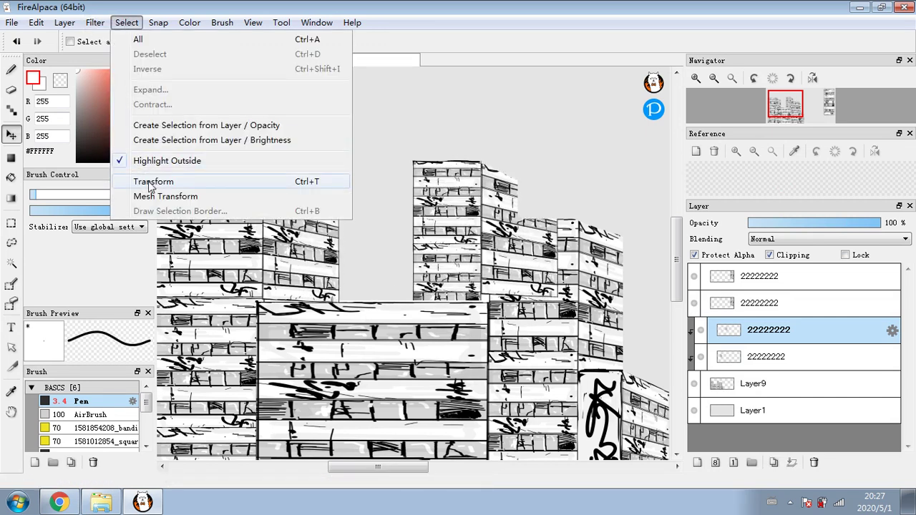
click(154, 181)
drag(521, 282, 524, 230)
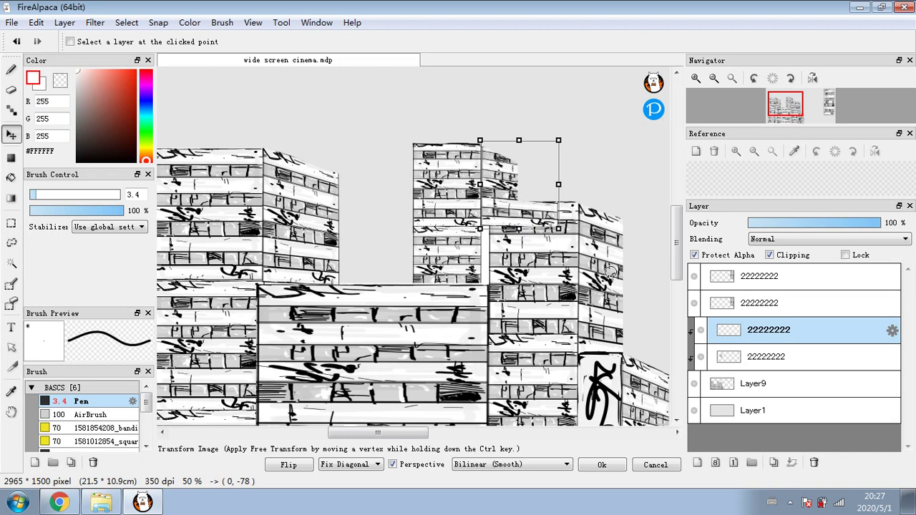
click(773, 463)
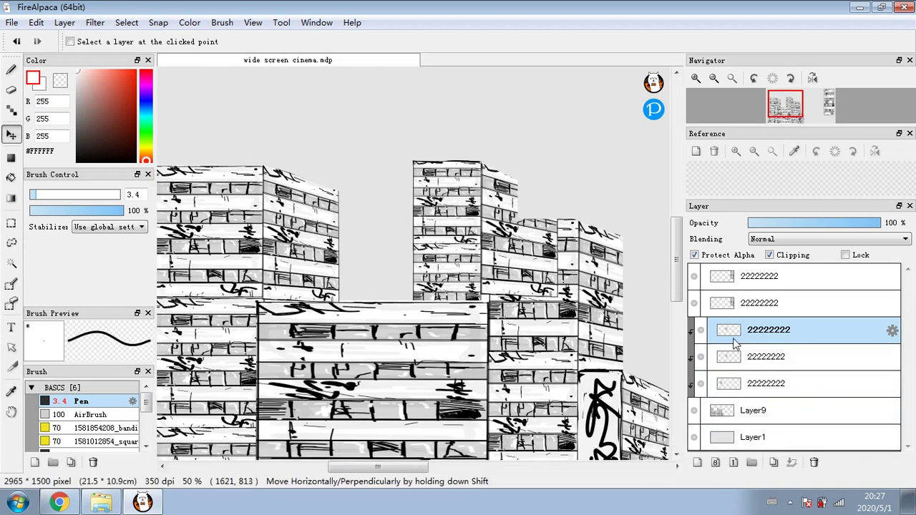
click(814, 462)
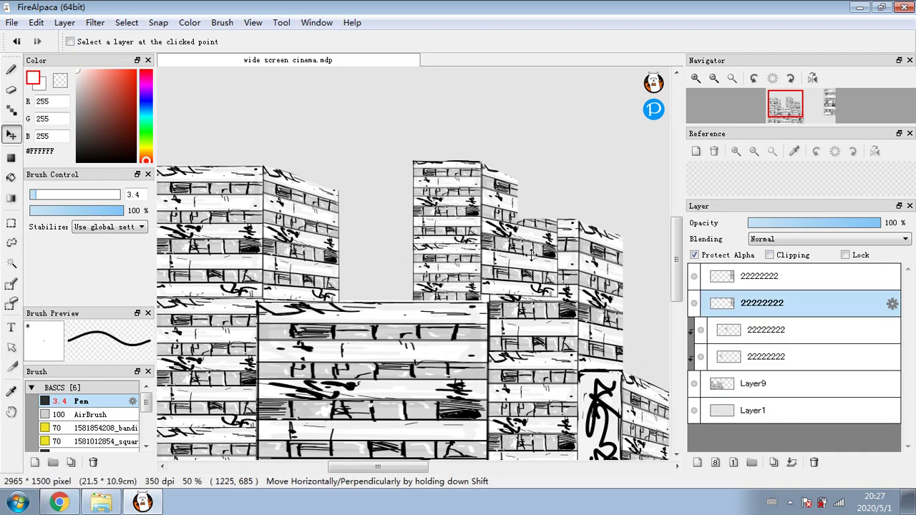
Align the facade copy with the rear tower's corner, then shorten and skew it to match the side wall's perspective
click(755, 332)
mouse_move(568, 280)
mouse_down()
mouse_move(583, 293)
mouse_move(559, 289)
mouse_move(565, 274)
mouse_up()
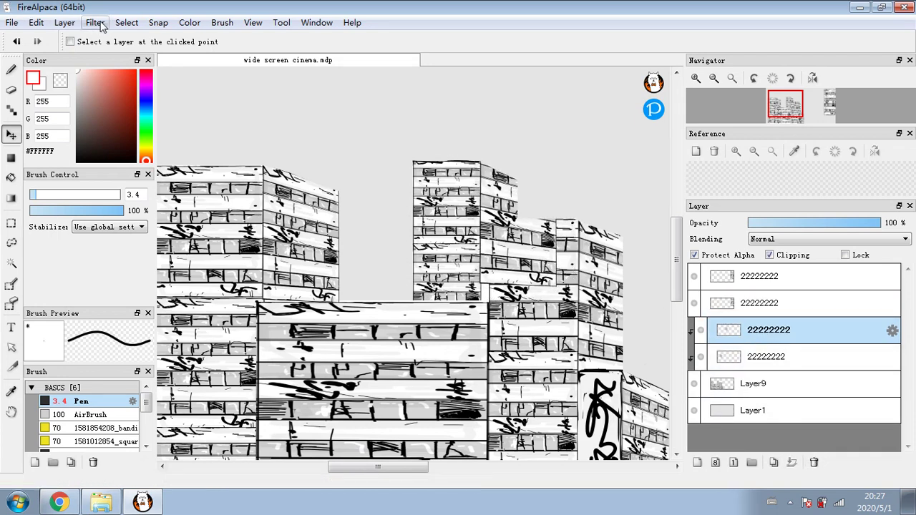
click(127, 22)
click(140, 181)
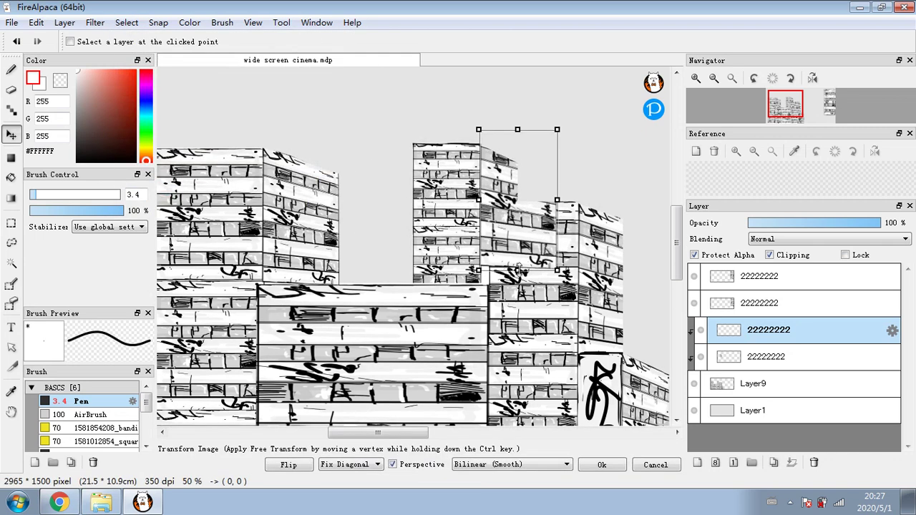
drag(518, 269, 526, 228)
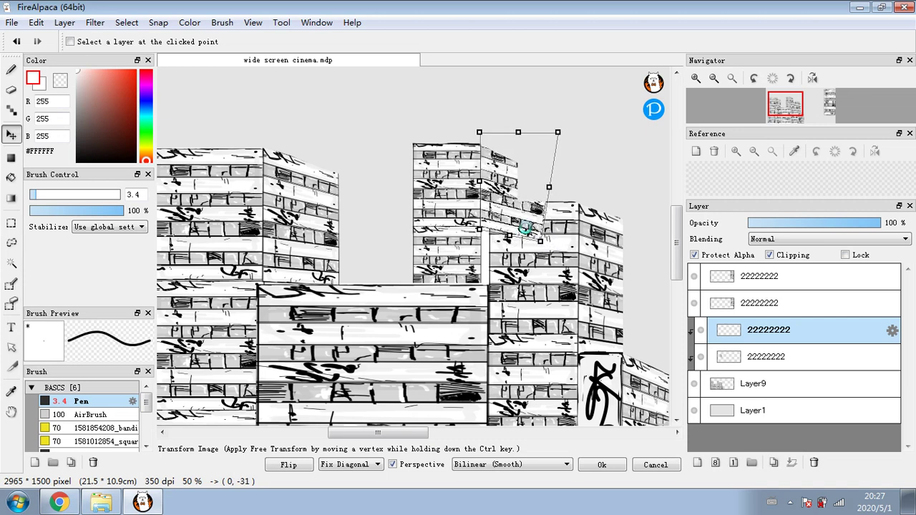
drag(555, 130, 550, 156)
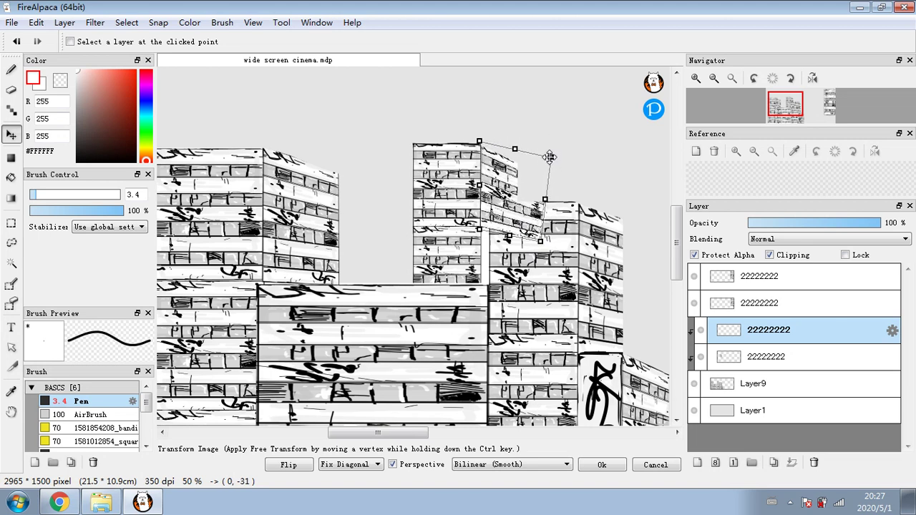
drag(543, 241, 547, 237)
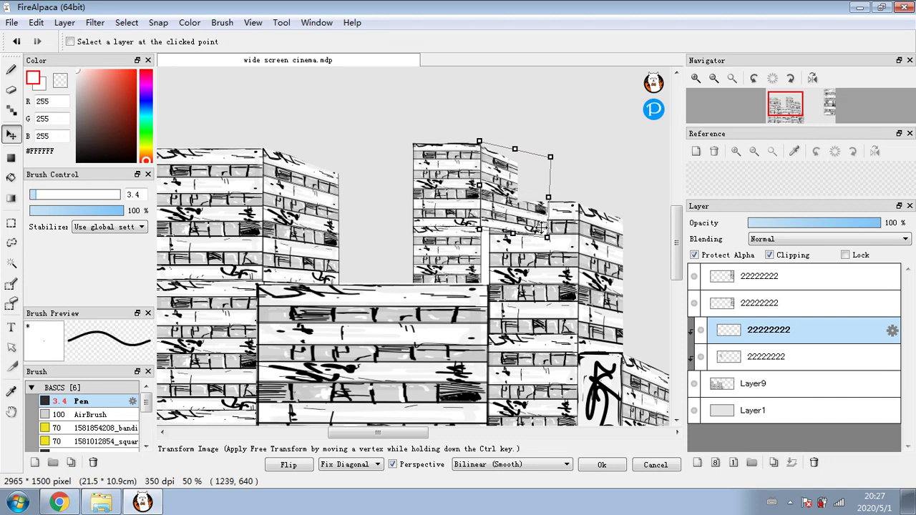
drag(541, 228, 541, 223)
click(602, 465)
Duplicate the rear tower's fitted facade, place the copy below it, and adjust its corners to flatten the perspective toward the base
click(772, 466)
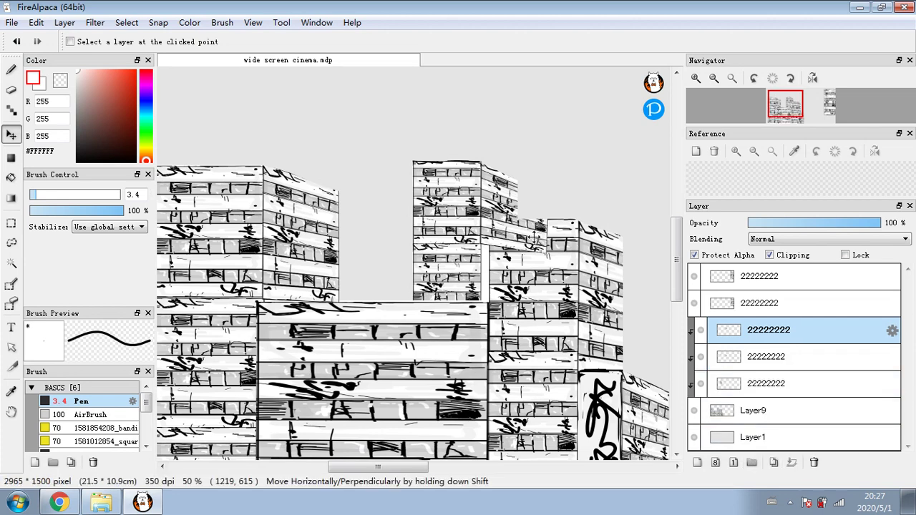
drag(520, 232, 519, 315)
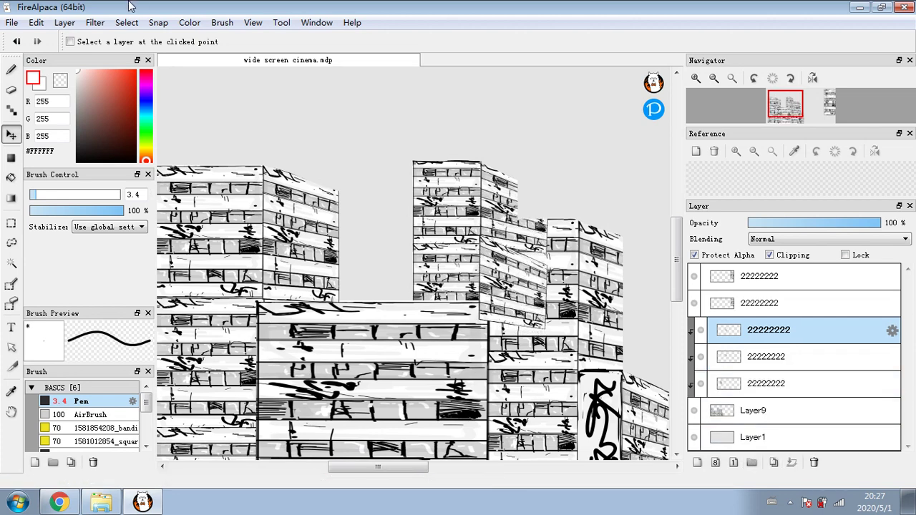
click(127, 22)
click(153, 179)
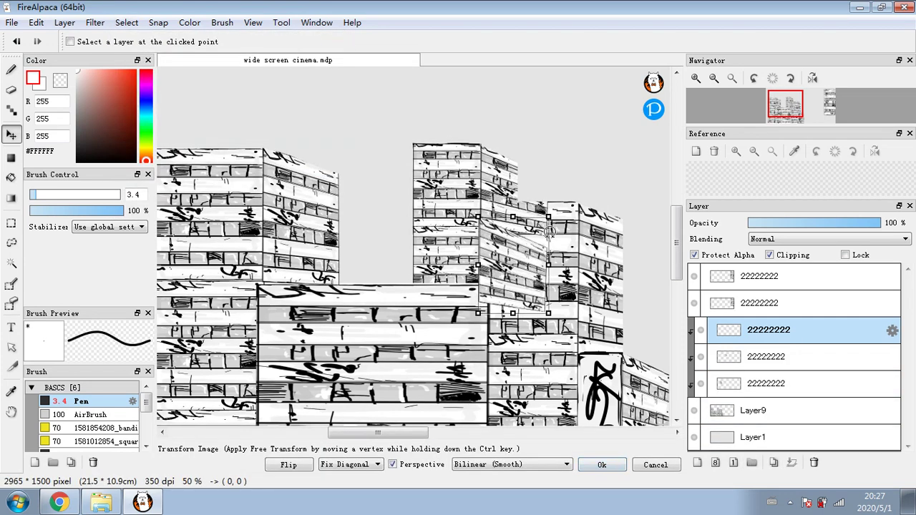
drag(550, 214, 546, 192)
drag(549, 313, 510, 313)
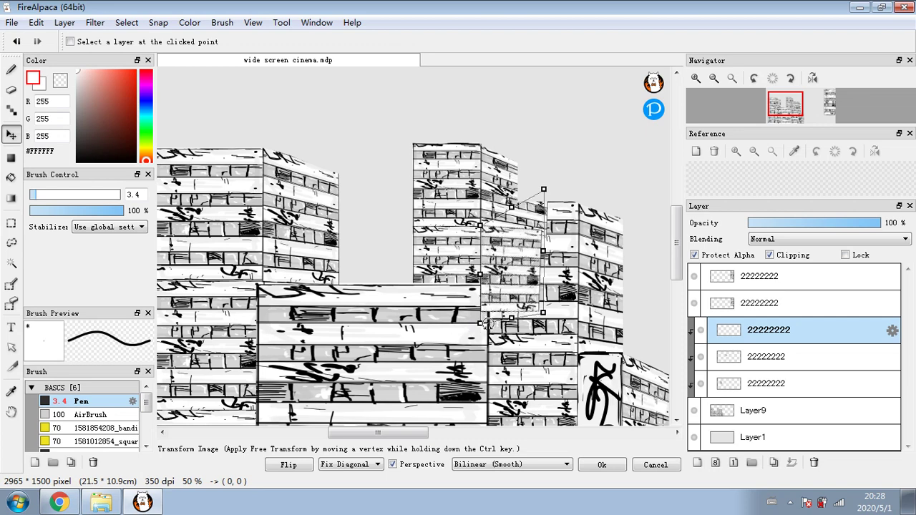
drag(545, 315, 538, 312)
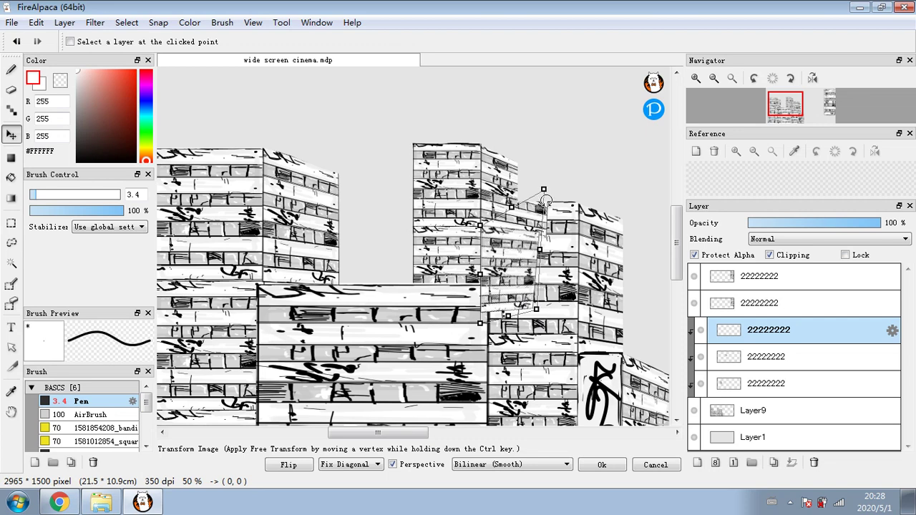
drag(543, 189, 546, 192)
drag(536, 309, 541, 316)
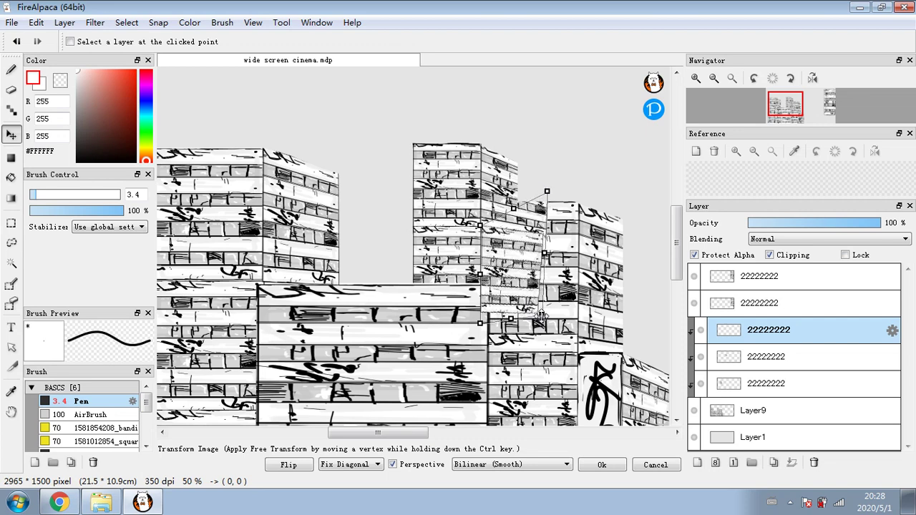
click(619, 459)
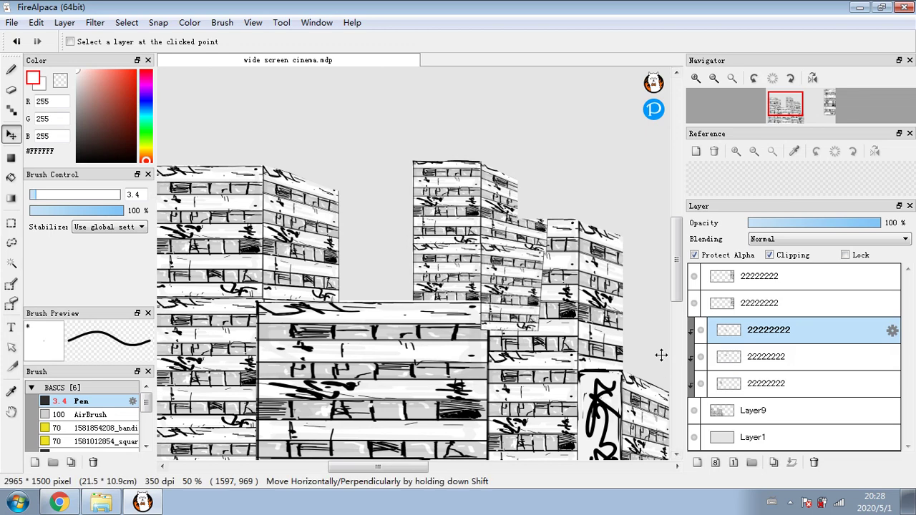
click(62, 81)
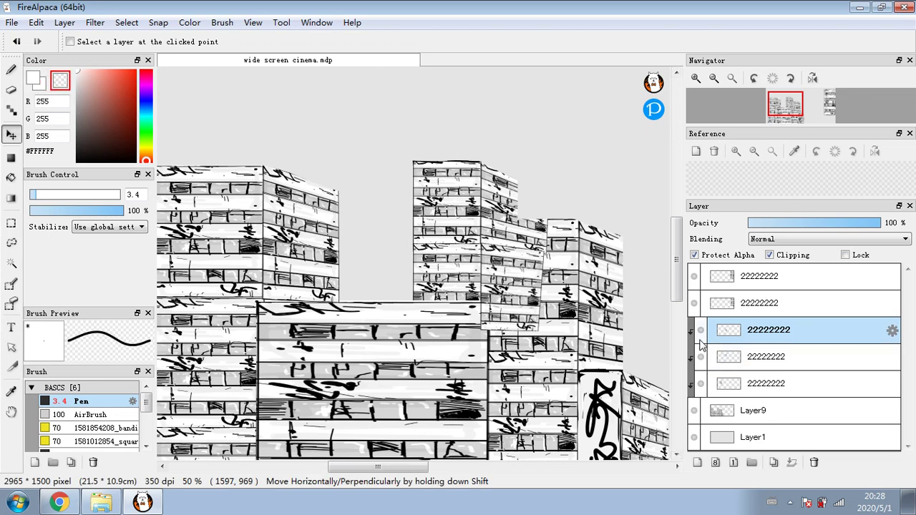
click(818, 224)
drag(830, 224, 884, 224)
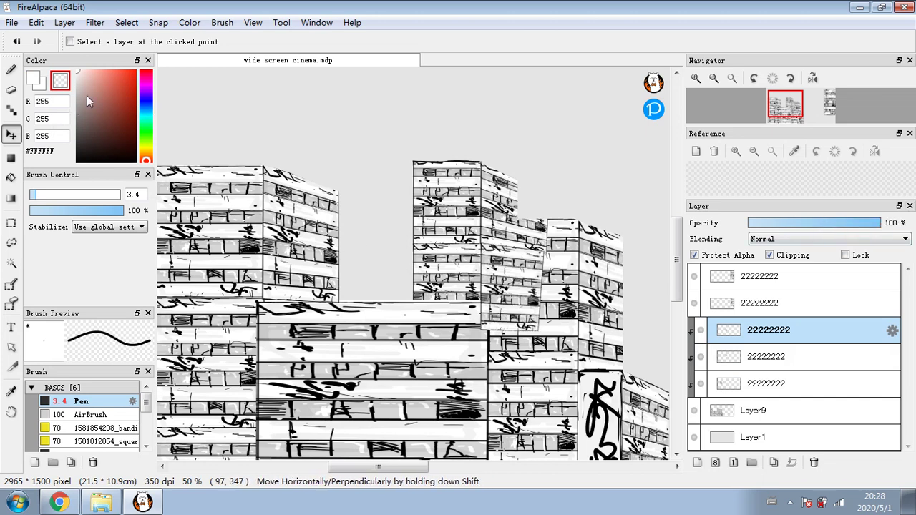
Switch to the Pen at size 15 and lower the opacity of the rear tower's lower facade copy to 39%
key(b)
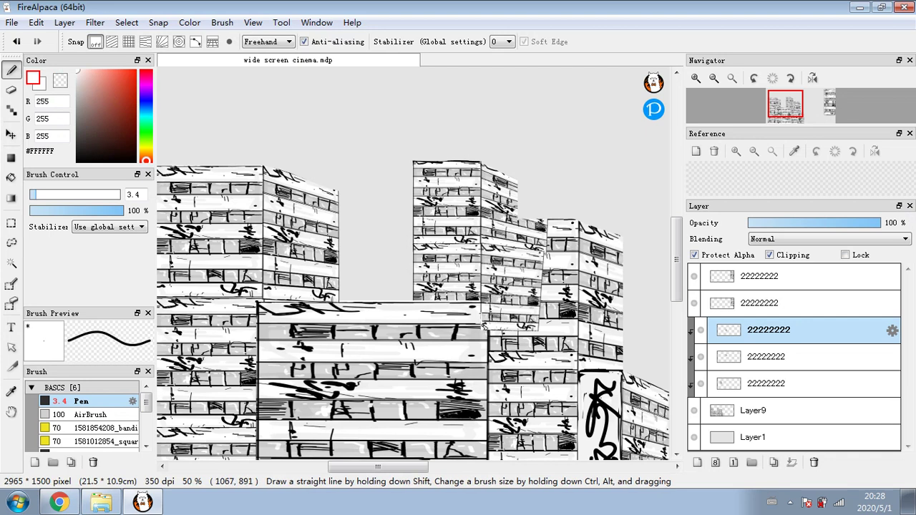
mouse_move(414, 274)
ctrl+alt+mouse_down()
mouse_move(488, 311)
mouse_move(529, 322)
mouse_move(526, 313)
ctrl+alt+mouse_up()
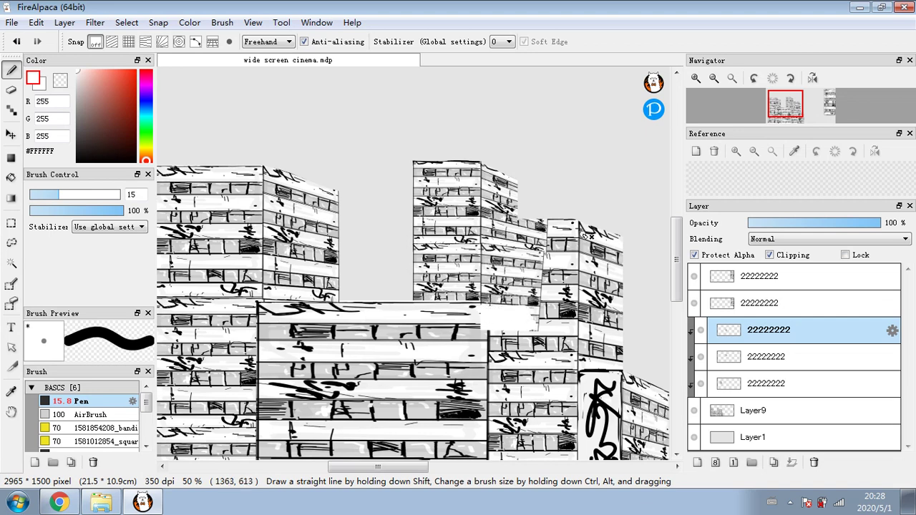
click(799, 223)
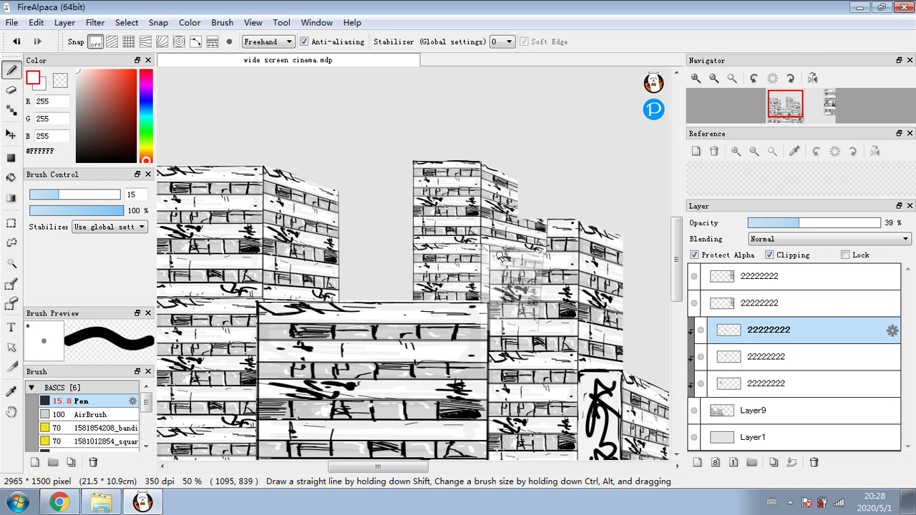
drag(499, 256, 509, 286)
drag(534, 316, 541, 345)
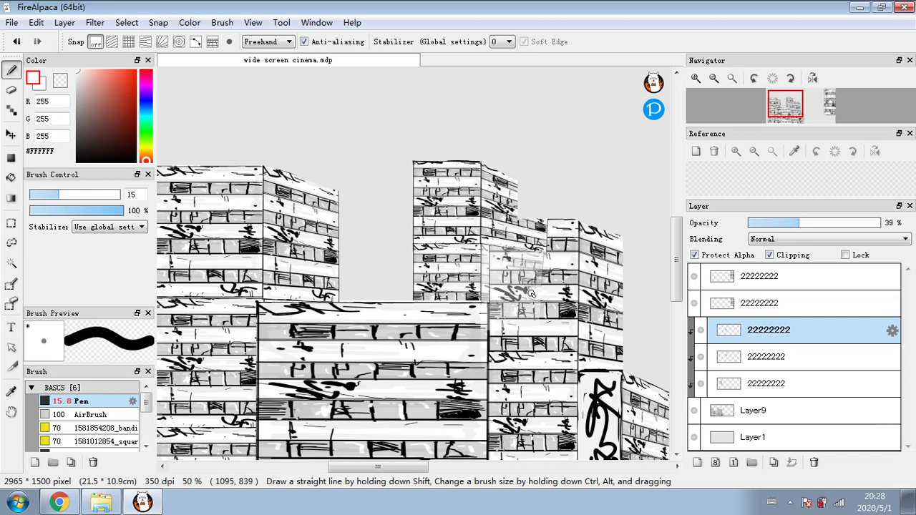
mouse_move(523, 287)
mouse_down()
mouse_move(509, 264)
mouse_move(528, 250)
mouse_up()
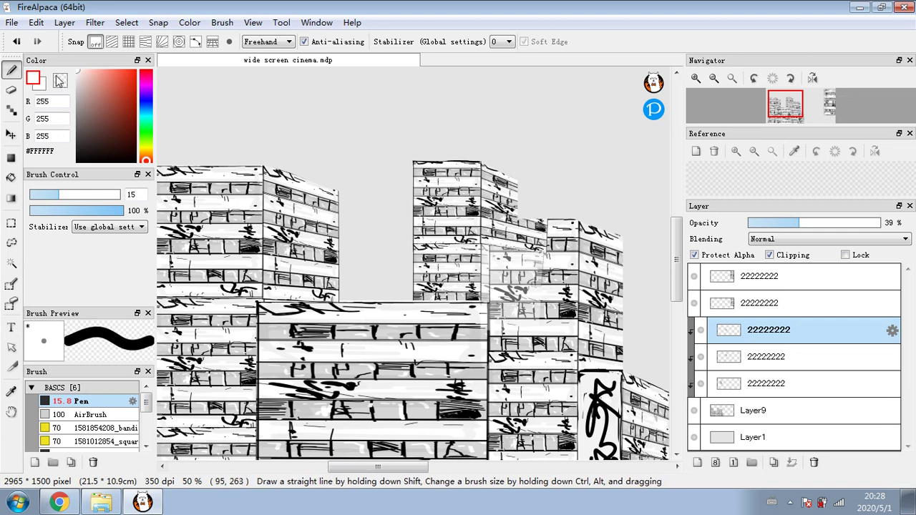
click(81, 198)
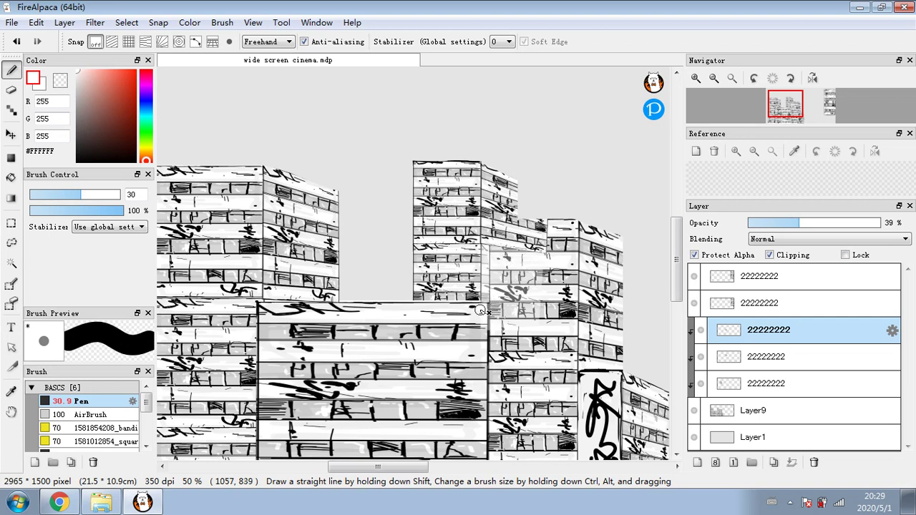
click(798, 358)
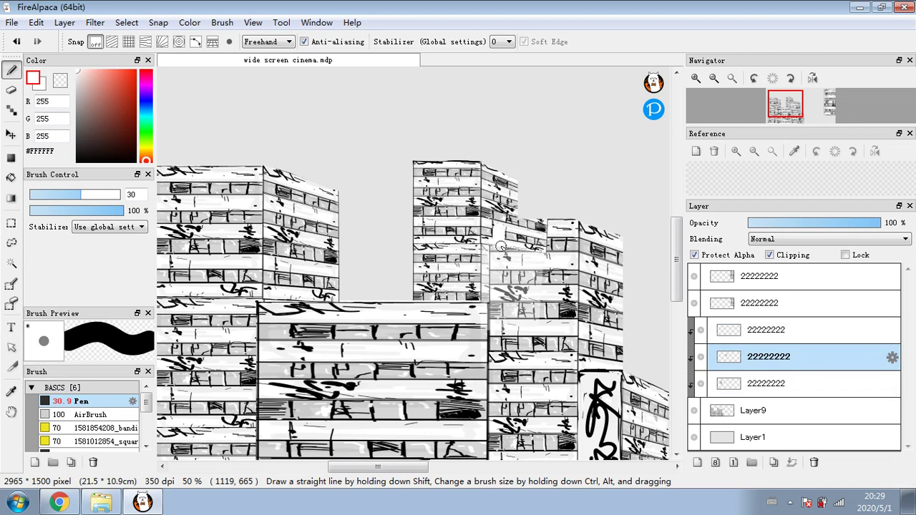
drag(501, 247, 533, 245)
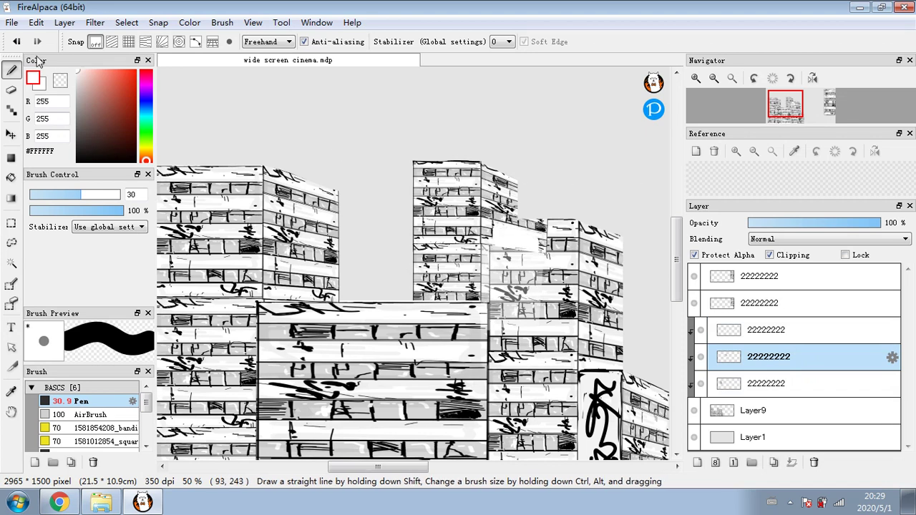
click(18, 41)
click(18, 41)
Paint with transparent colour at brush size 30 to erase the rear tower's lower facade copy where it overlaps the neighbouring building
click(60, 80)
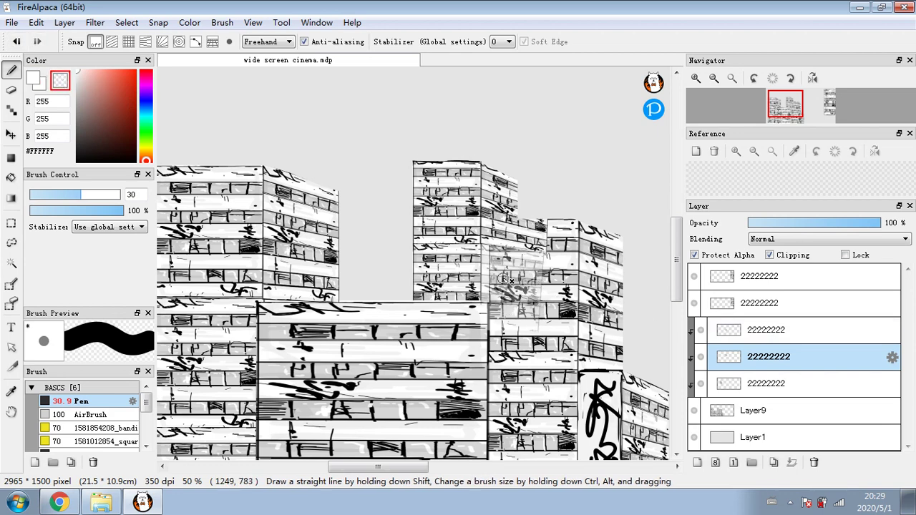
click(757, 387)
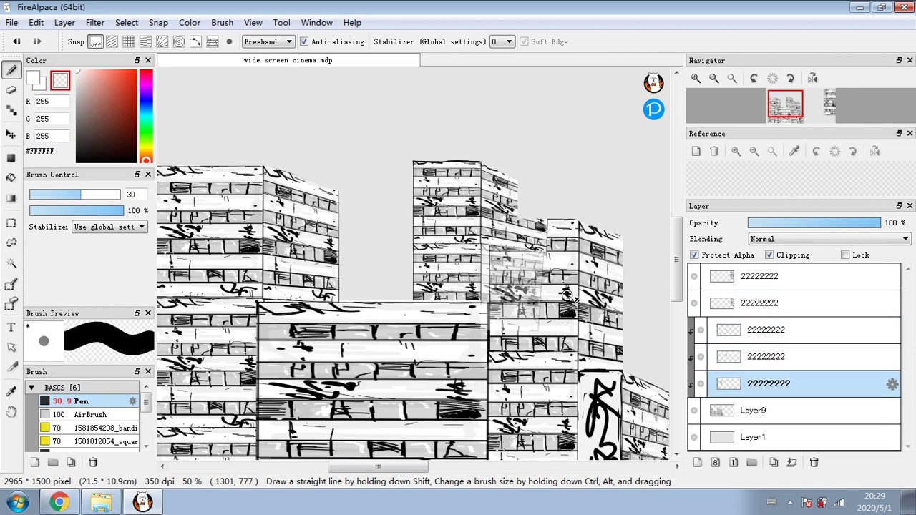
click(766, 330)
mouse_move(537, 313)
mouse_down()
mouse_move(520, 278)
mouse_move(514, 295)
mouse_move(502, 291)
mouse_move(499, 308)
mouse_move(496, 253)
mouse_move(510, 283)
mouse_move(524, 256)
mouse_up()
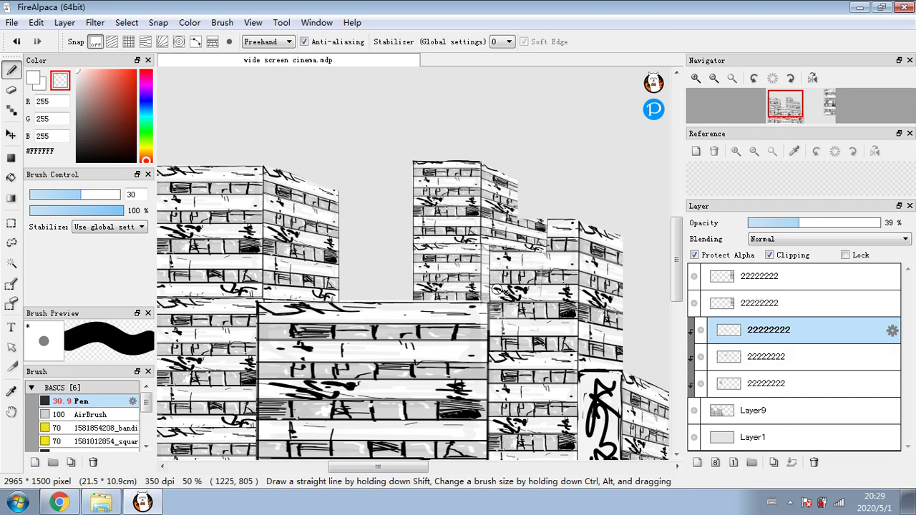
mouse_move(497, 289)
mouse_down()
mouse_move(505, 315)
mouse_move(534, 295)
mouse_up()
mouse_move(524, 335)
mouse_down()
mouse_move(520, 288)
mouse_move(514, 344)
mouse_up()
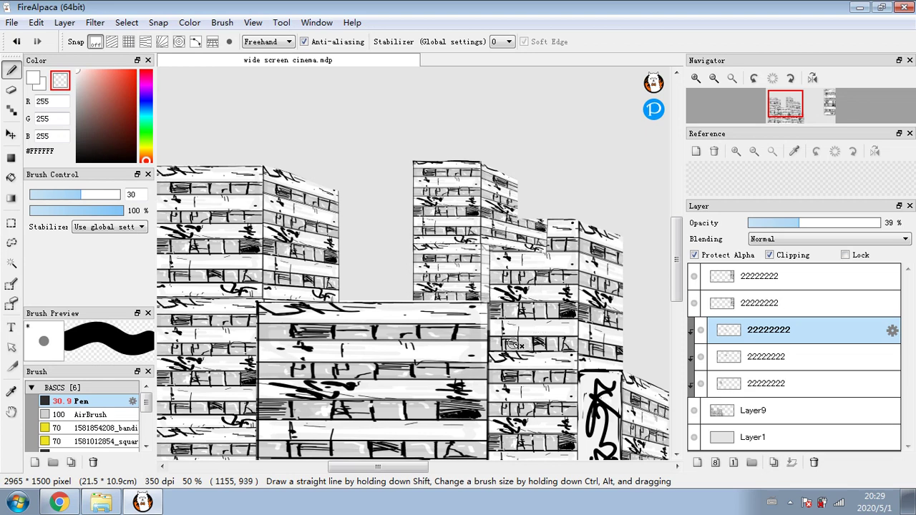
Erase the upper facade copy over the neighbouring building's roof, and restore the lower copy's opacity to 100%
click(797, 361)
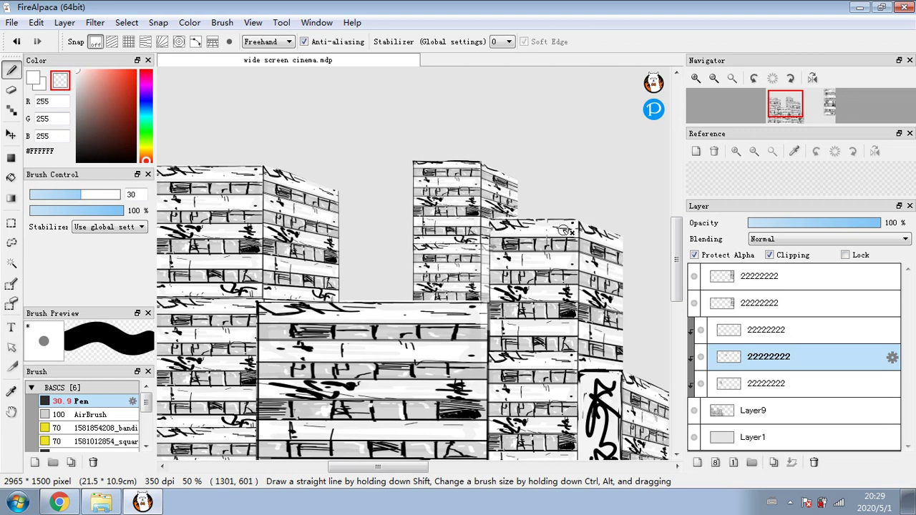
click(821, 384)
click(810, 358)
click(812, 331)
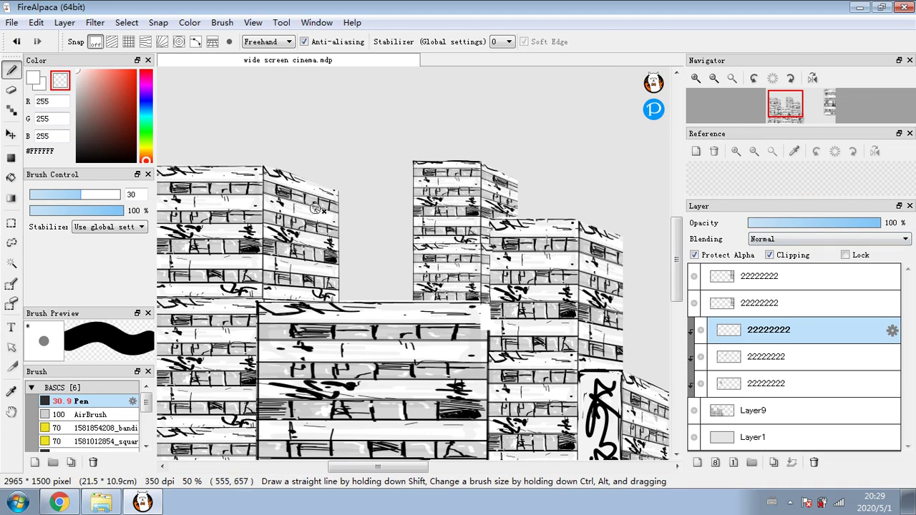
Merge the three clipped facade copies and the unclipped facade layer directly above them down into Layer9
click(781, 392)
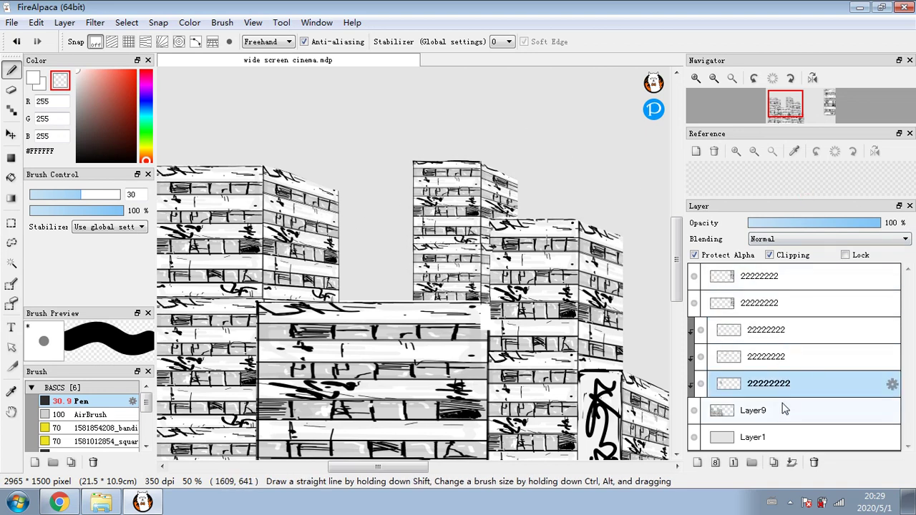
click(785, 410)
click(791, 303)
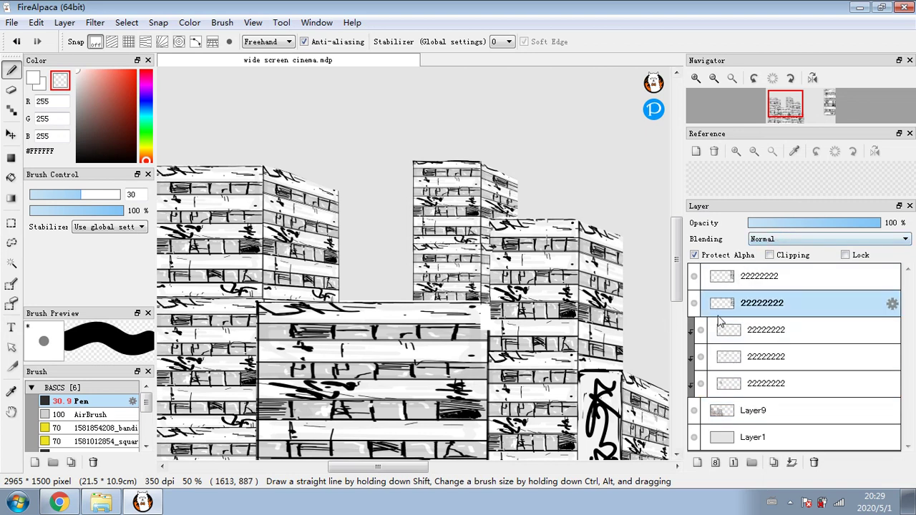
scroll(569, 271, down, 2)
drag(373, 466, 398, 466)
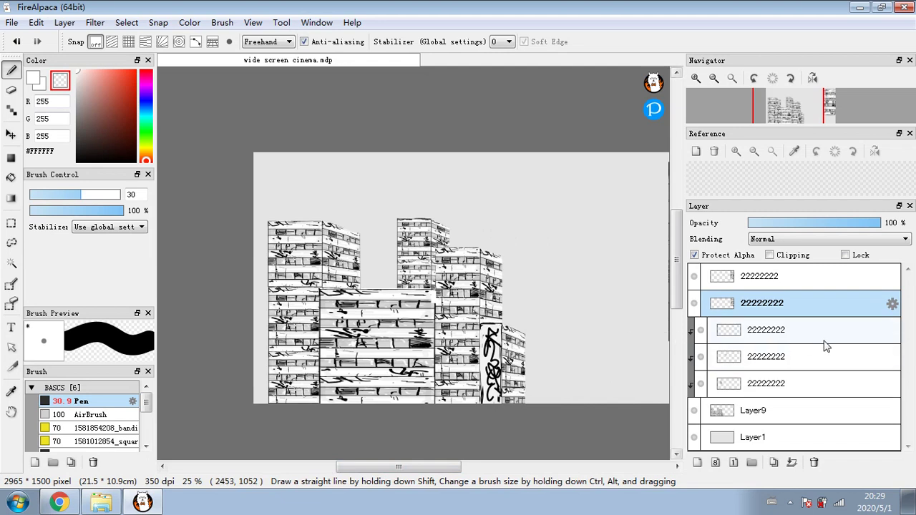
click(784, 394)
click(793, 462)
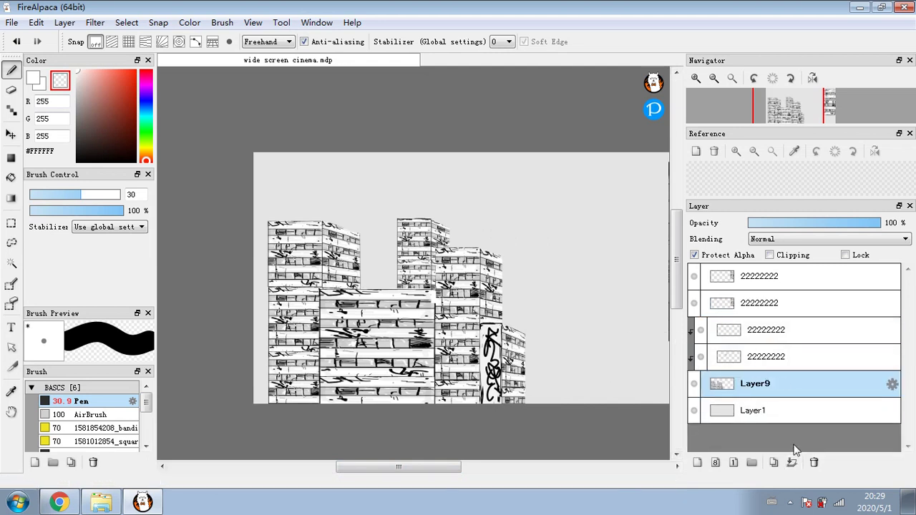
click(794, 364)
click(792, 462)
click(790, 331)
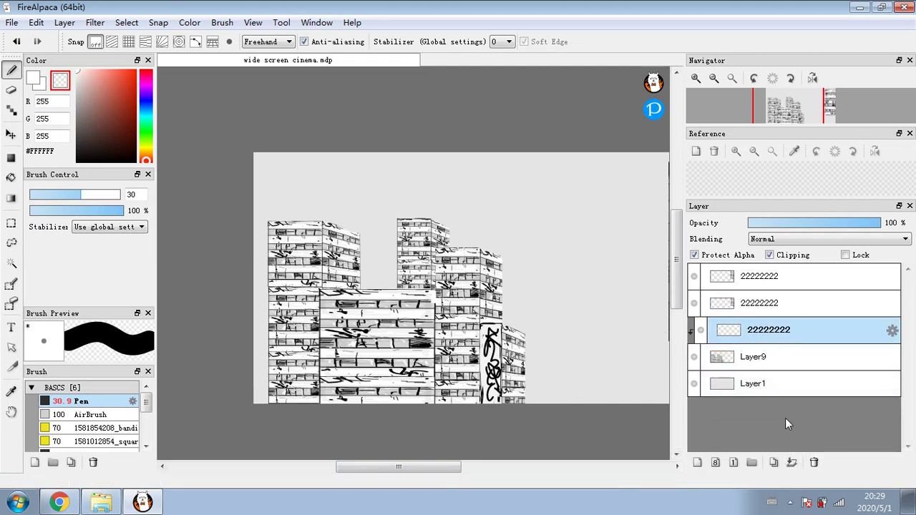
click(793, 462)
click(796, 313)
click(792, 462)
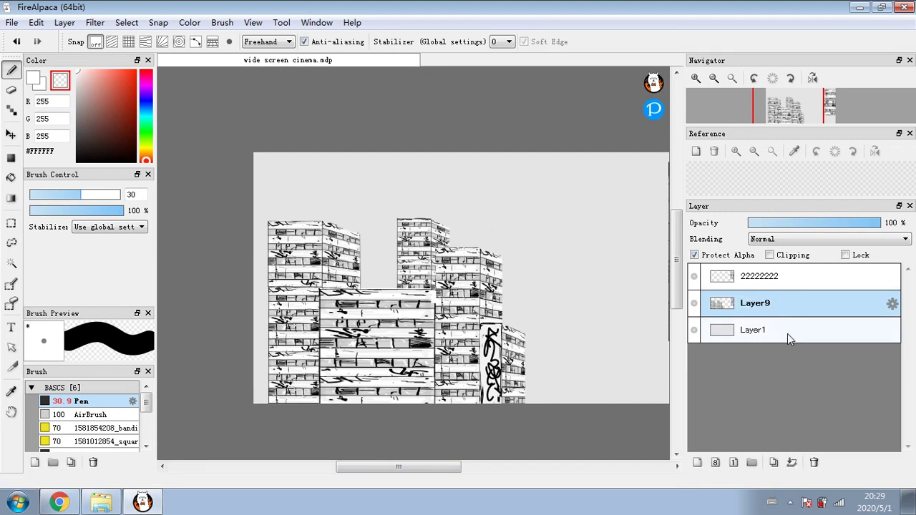
Delete the remaining facade layer, remove the unused facade texture at the canvas's far right from Layer9, and clear the selection
click(792, 285)
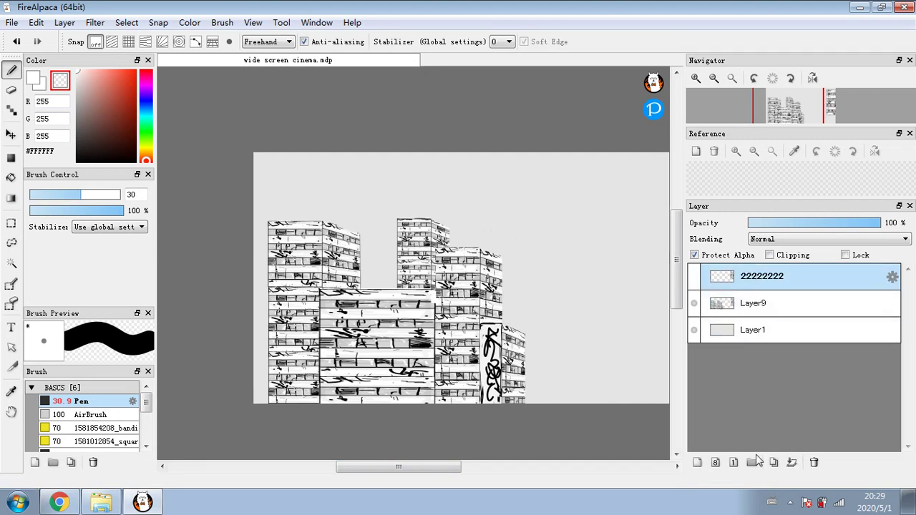
click(814, 463)
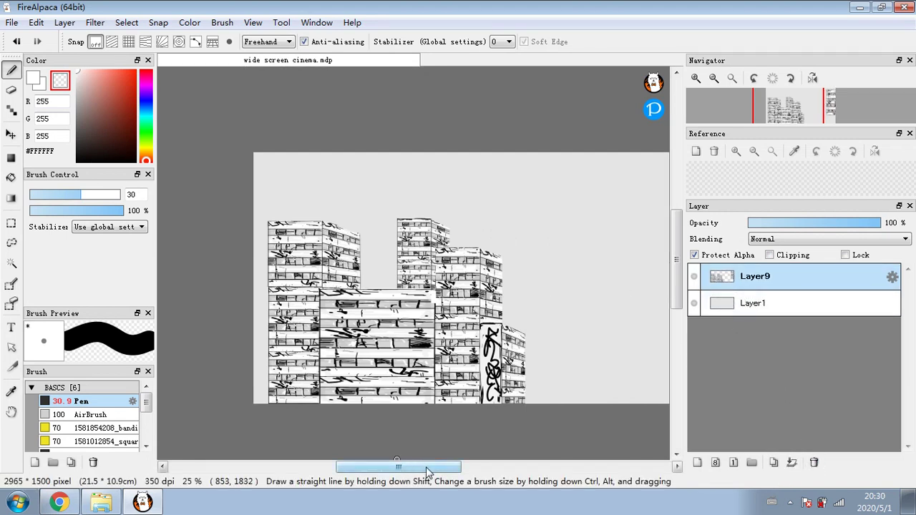
mouse_move(427, 469)
mouse_down()
mouse_move(438, 469)
mouse_move(416, 467)
mouse_up()
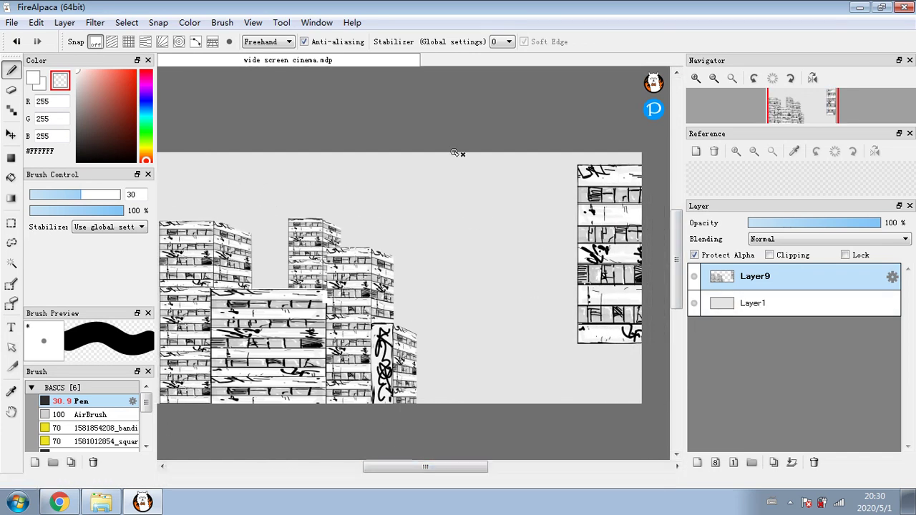
drag(580, 204, 682, 347)
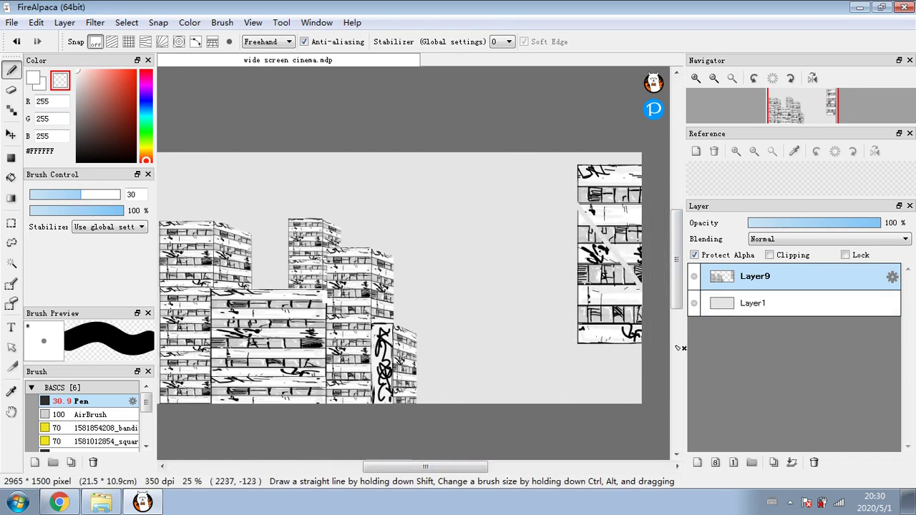
click(11, 224)
drag(383, 118, 669, 351)
drag(529, 102, 663, 391)
key(Delete)
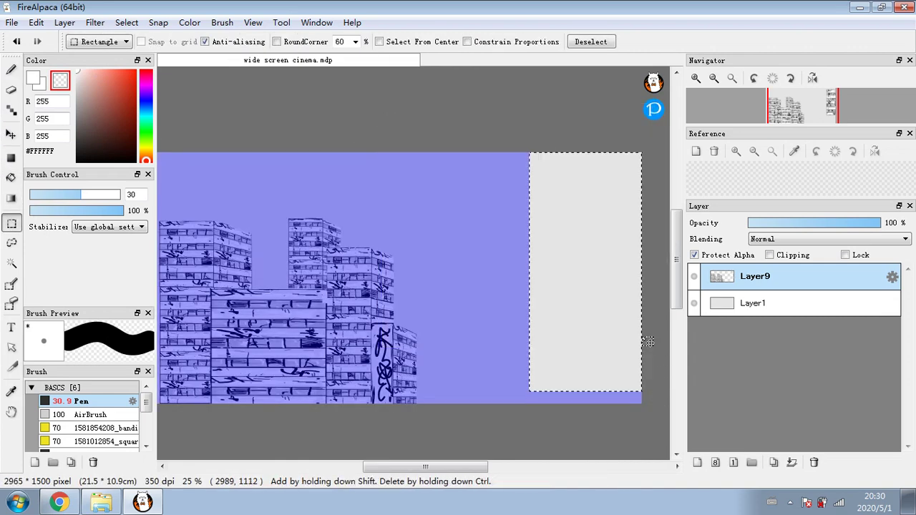
click(126, 23)
click(140, 53)
drag(426, 466, 403, 467)
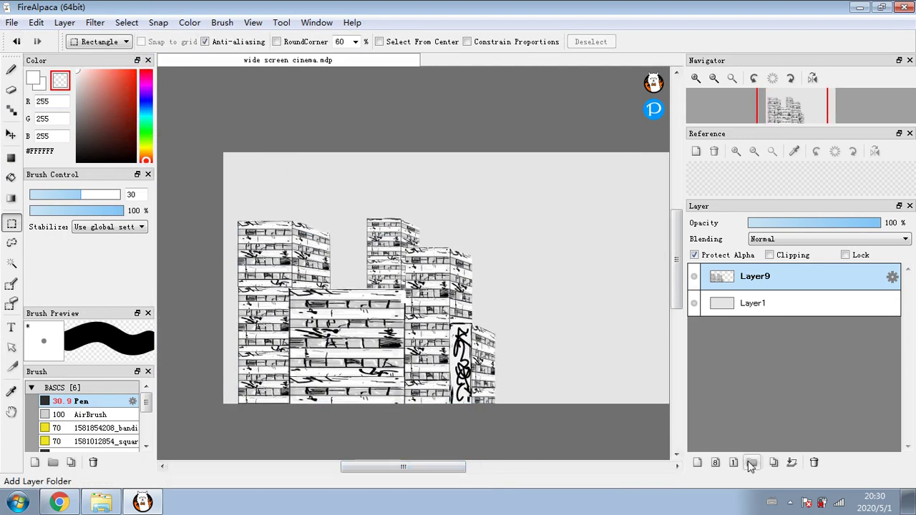
Duplicate Layer9 and darken the copy with Levels by lowering the output white point to about two thirds
click(773, 463)
click(94, 25)
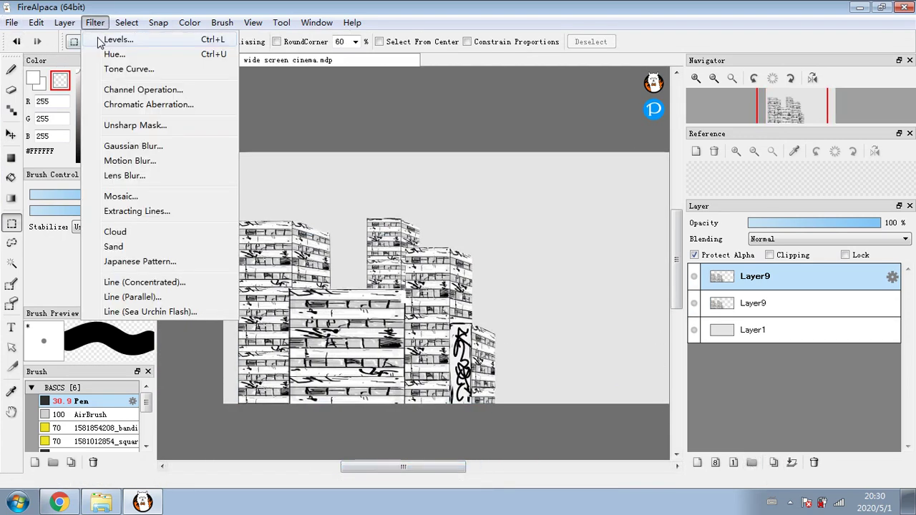
click(100, 39)
drag(509, 274, 503, 273)
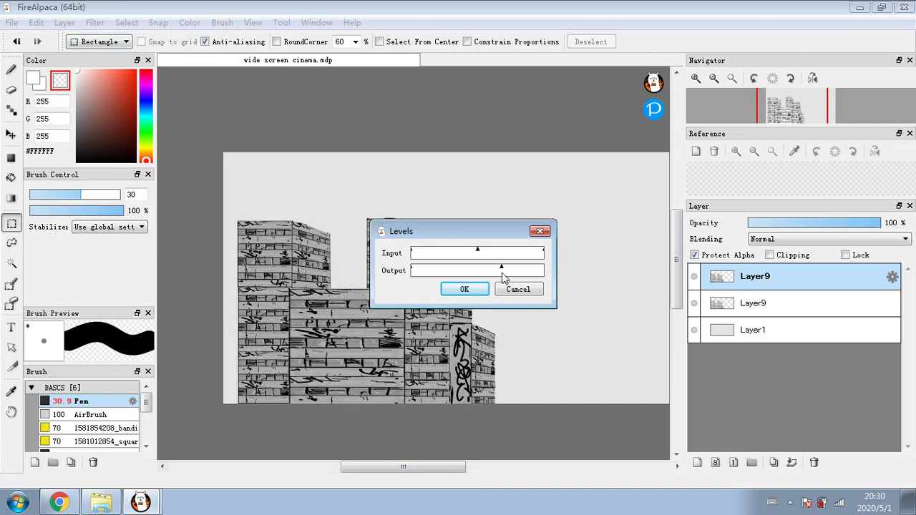
click(465, 290)
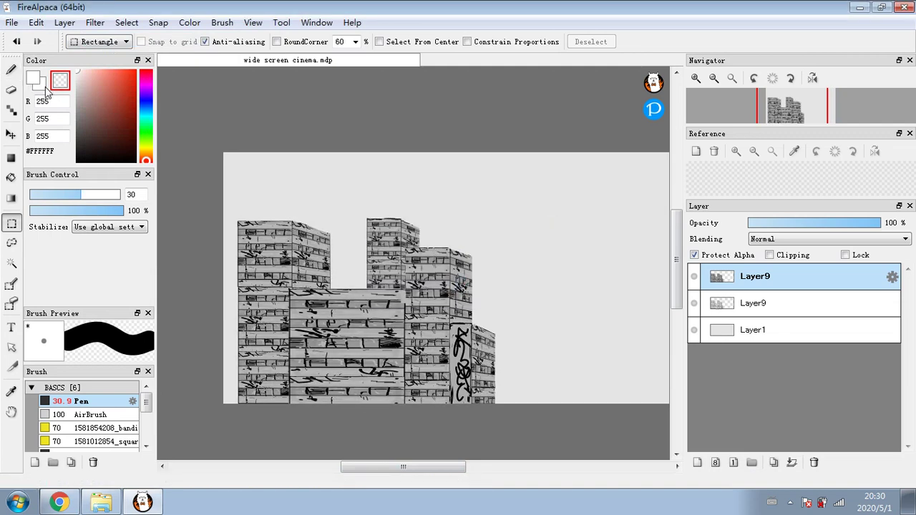
Erase the darkened copy over the buildings' side walls with the transparent Pen at size 44, leaving the front faces shaded
click(13, 71)
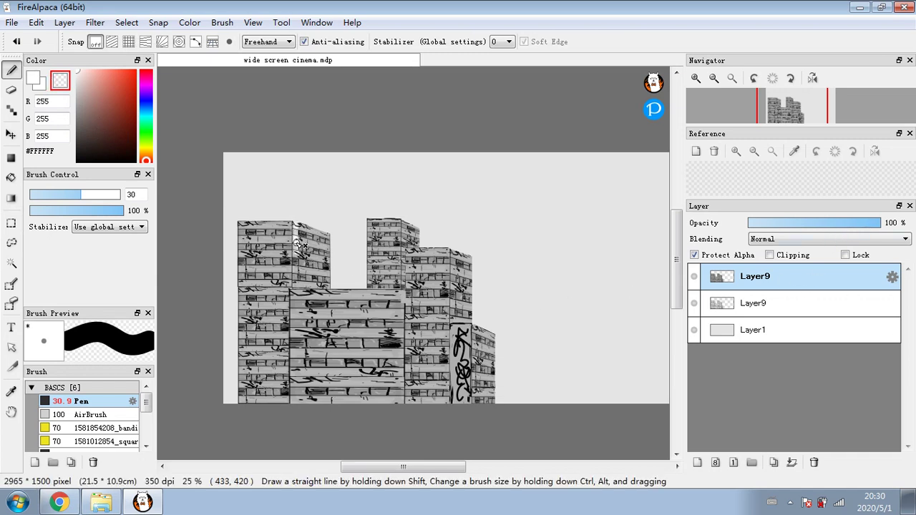
drag(306, 265, 303, 227)
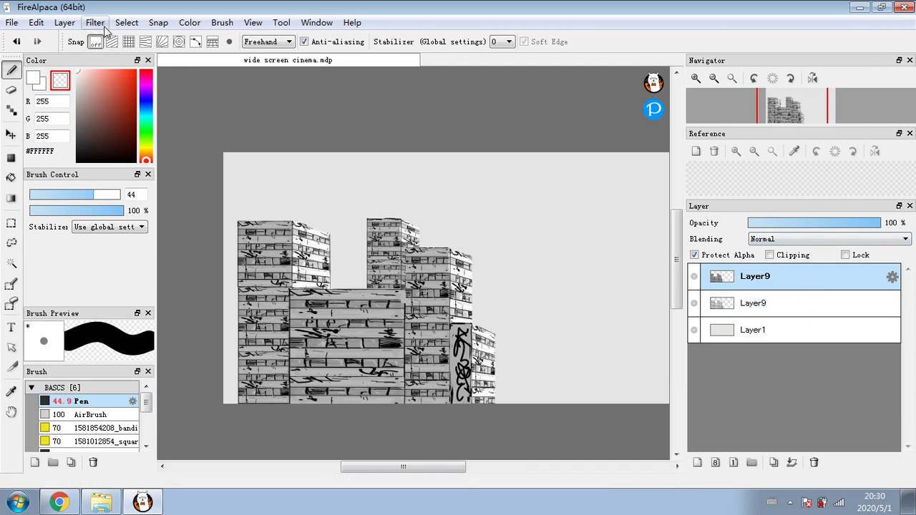
Brighten the shaded front faces slightly by lowering the Levels input white point, and merge the copy into the Layer9 below
click(95, 22)
click(109, 39)
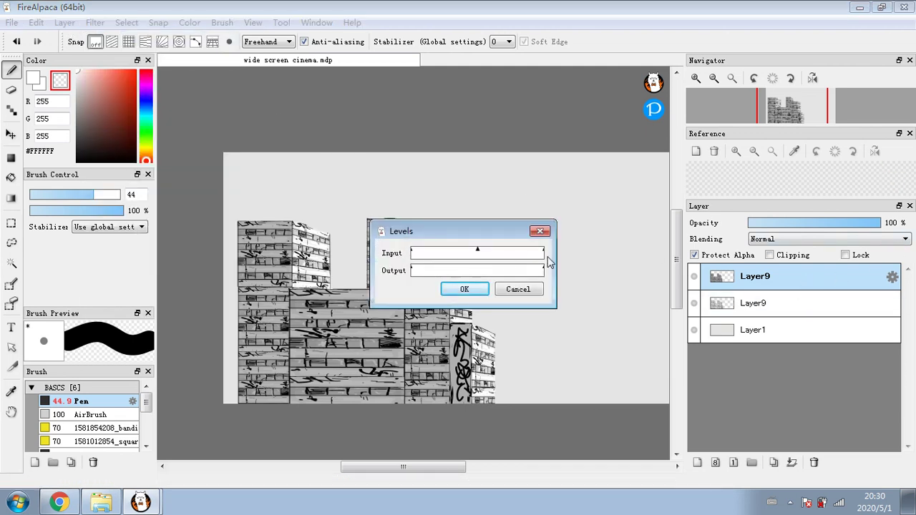
drag(547, 259, 529, 255)
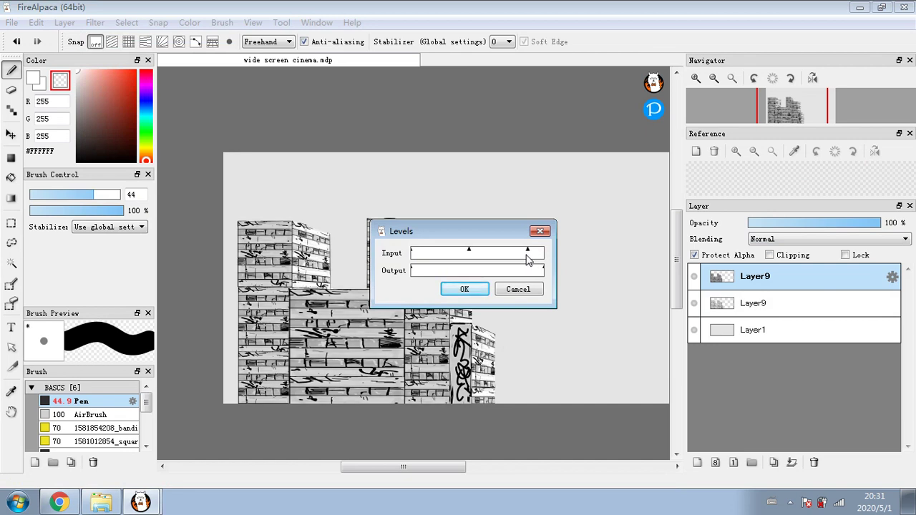
click(464, 289)
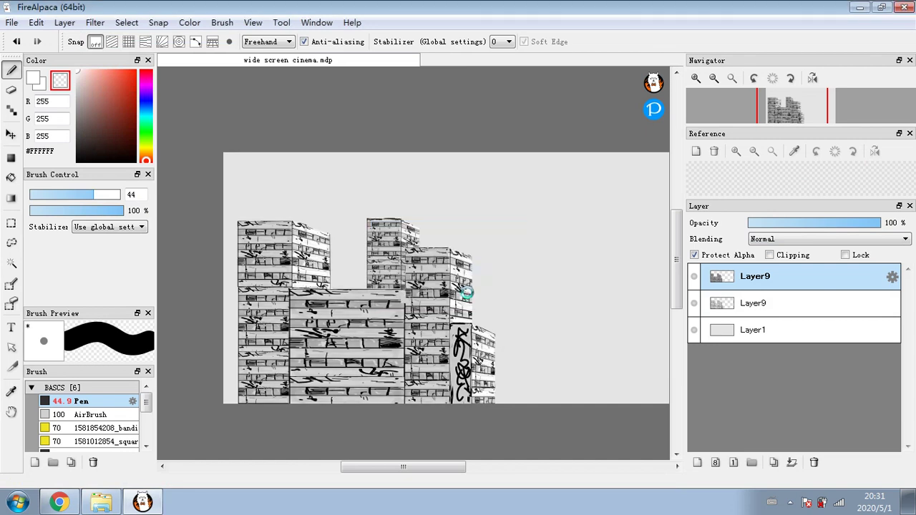
click(792, 462)
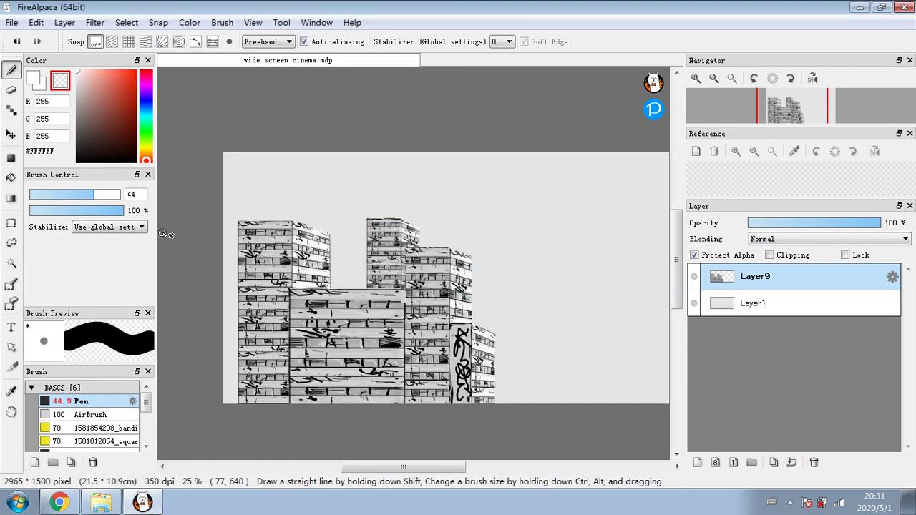
Duplicate the merged buildings layer and move the lower copy to the right, behind the original buildings
click(773, 463)
click(738, 303)
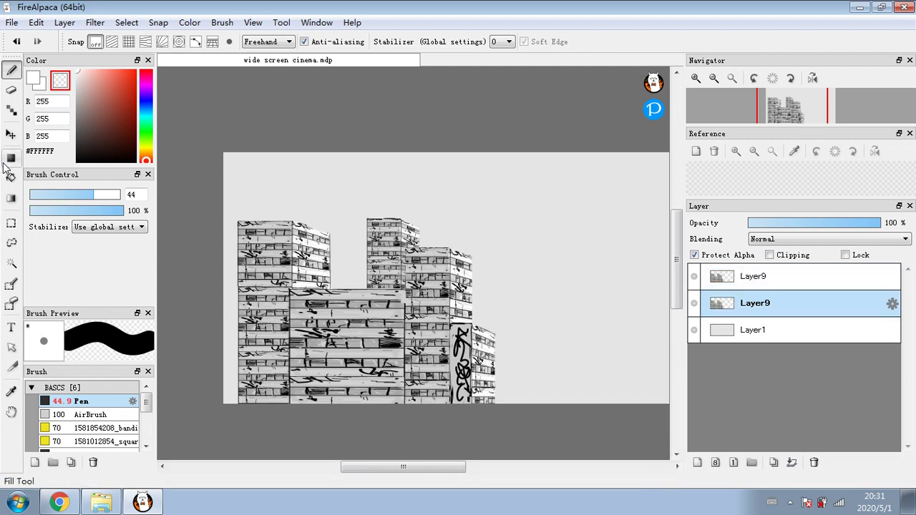
click(11, 133)
drag(172, 173, 248, 173)
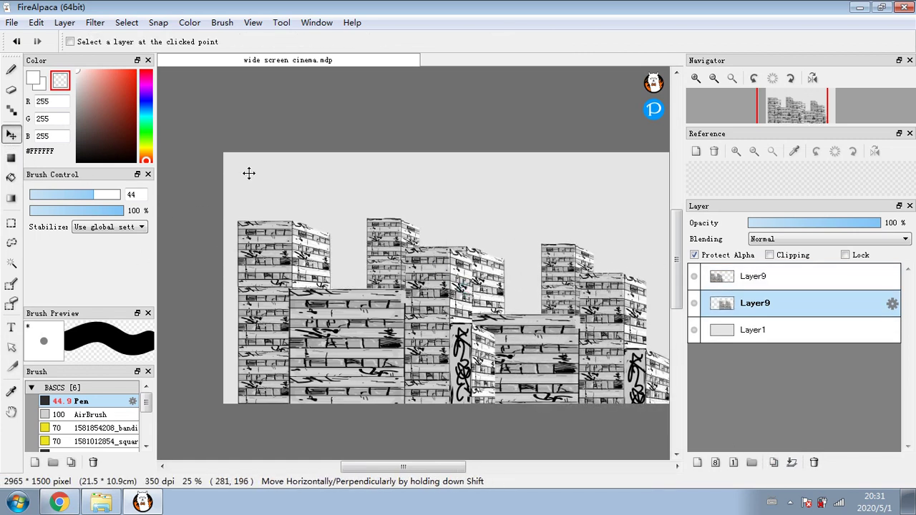
Mirror the lower copy horizontally with Transform, placing it beside the original buildings near the canvas's right edge
click(127, 22)
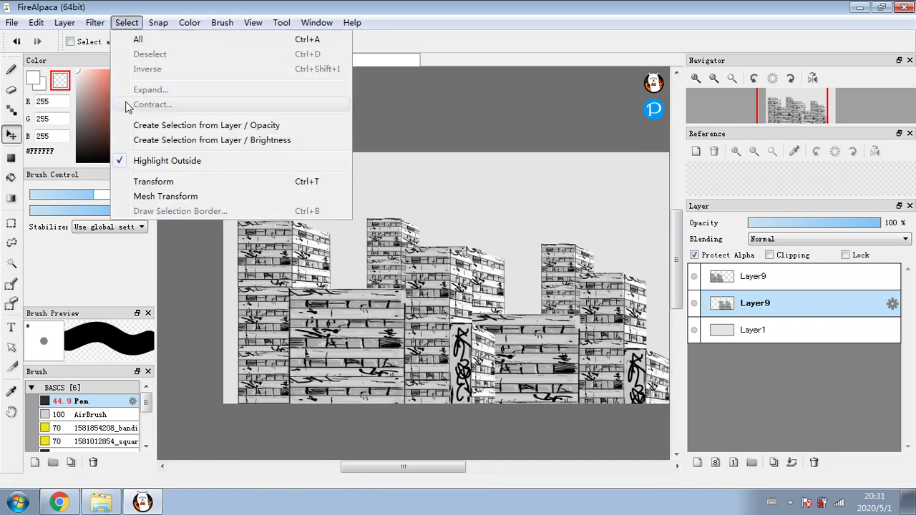
click(133, 180)
drag(543, 227, 533, 265)
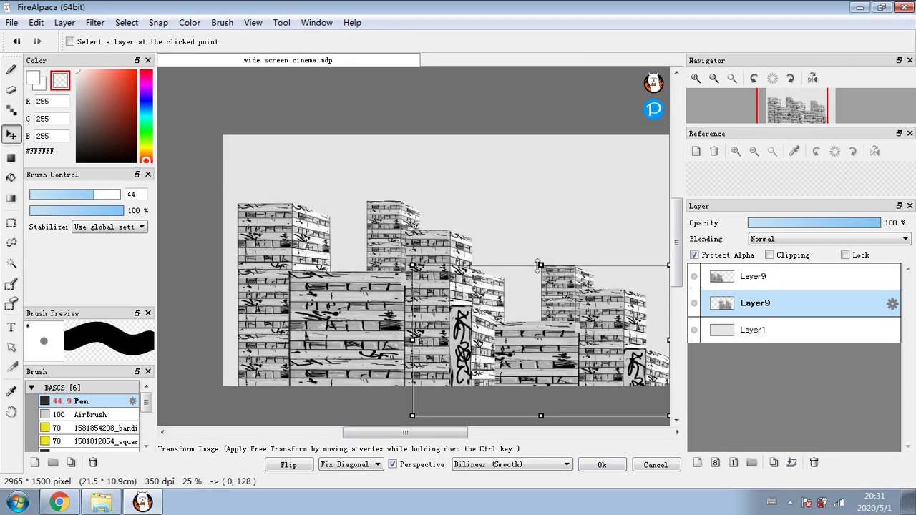
drag(425, 434, 454, 433)
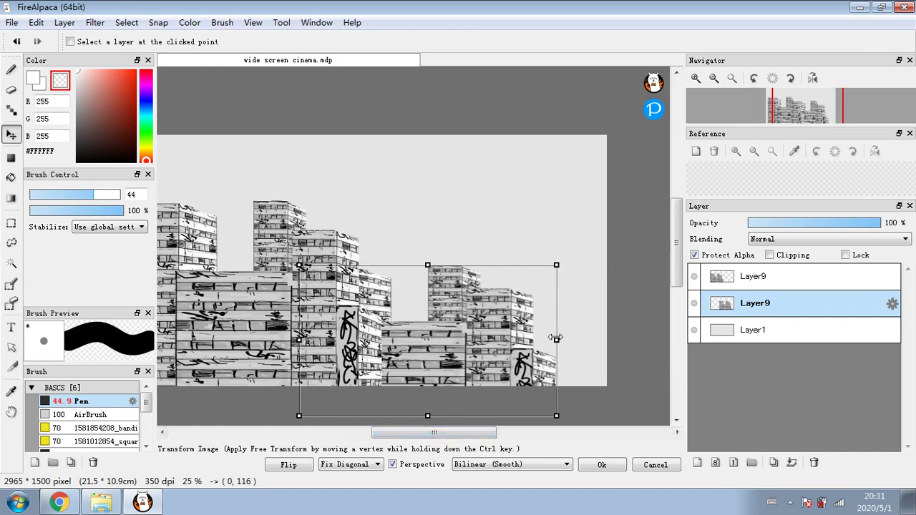
drag(519, 345, 173, 349)
drag(366, 299, 576, 292)
drag(486, 265, 493, 209)
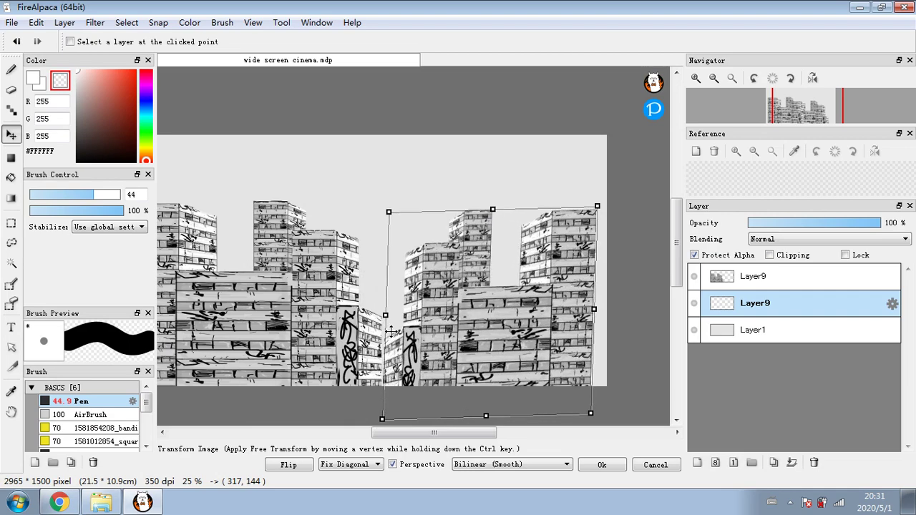
Widen the mirrored copy slightly, squash it to roughly half its height as a low building cluster, and apply the transform
drag(383, 312, 357, 309)
mouse_move(597, 206)
mouse_down()
mouse_move(603, 230)
mouse_move(603, 209)
mouse_up()
drag(483, 207, 467, 327)
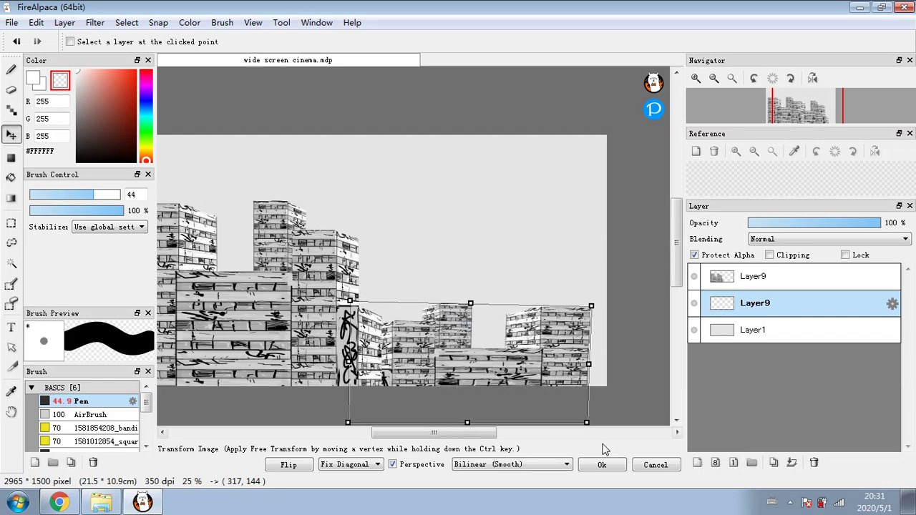
click(602, 465)
Duplicate the low right-hand cluster and move the lower copy up and to the left, so it rises behind the first
mouse_move(454, 467)
mouse_down()
mouse_move(425, 468)
mouse_move(439, 467)
mouse_up()
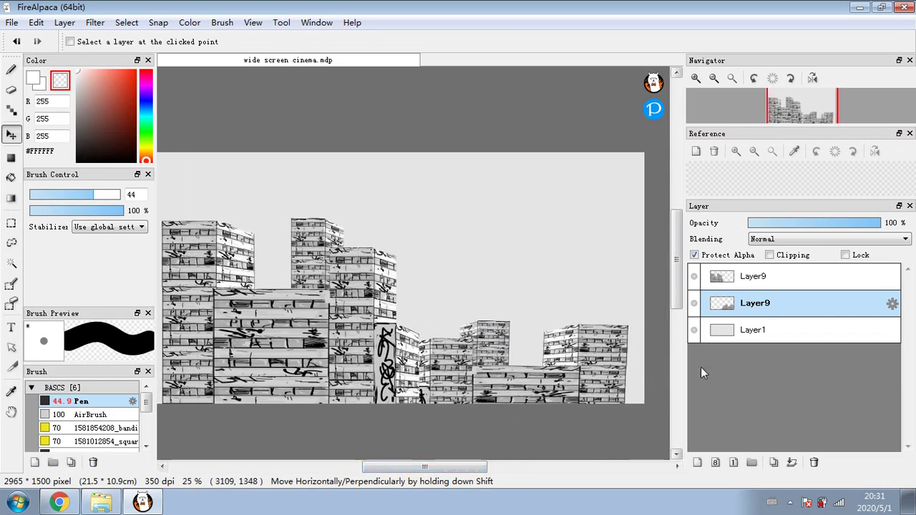
click(774, 462)
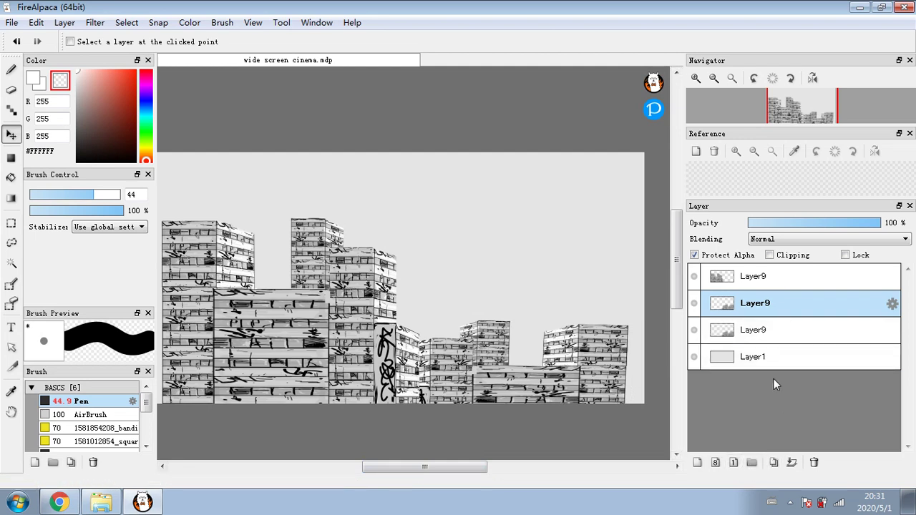
click(773, 330)
drag(445, 347, 403, 303)
Try to narrow the rear cluster copy to under half its width with Transform
click(96, 22)
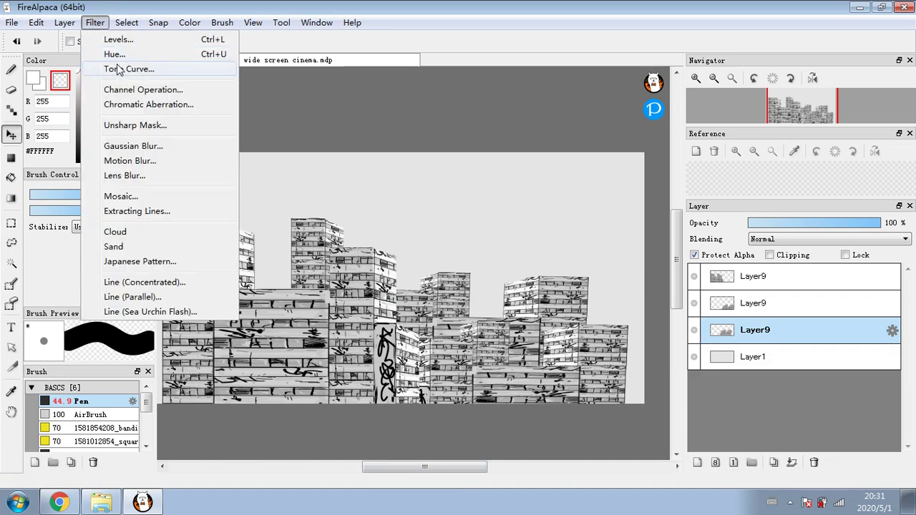
click(205, 179)
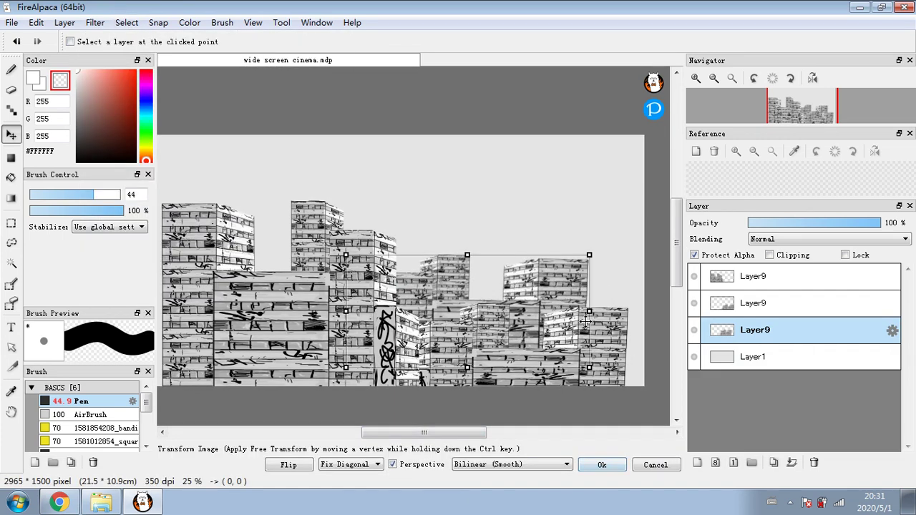
drag(588, 312, 491, 323)
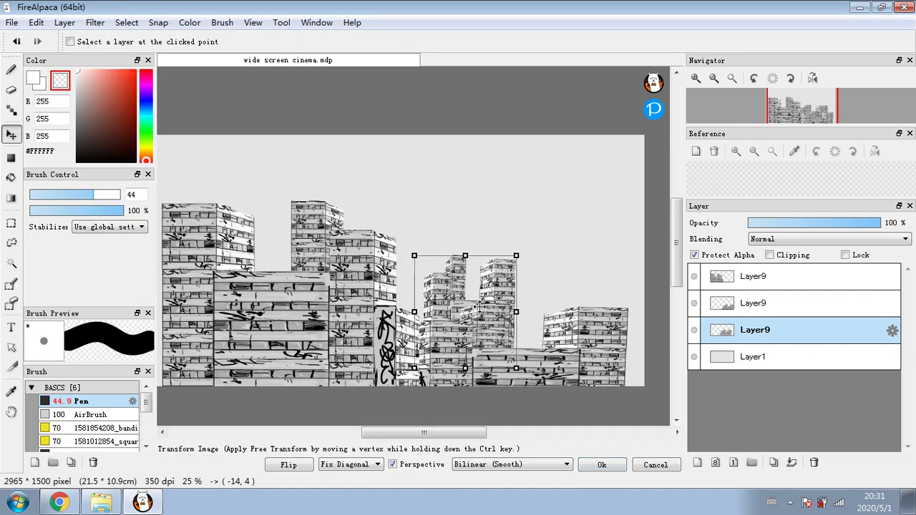
click(602, 466)
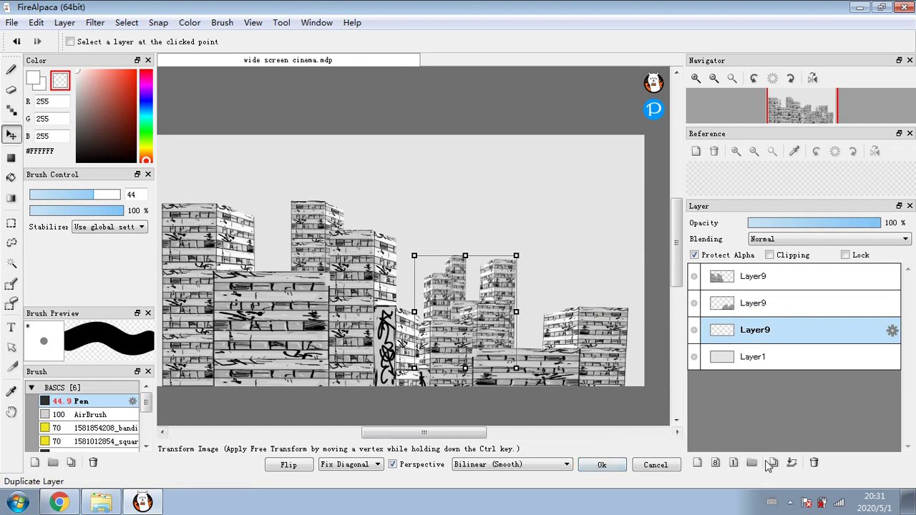
Create a narrowed duplicate of the rear cluster and place it as a higher group behind the other buildings, right of the central tower
click(774, 462)
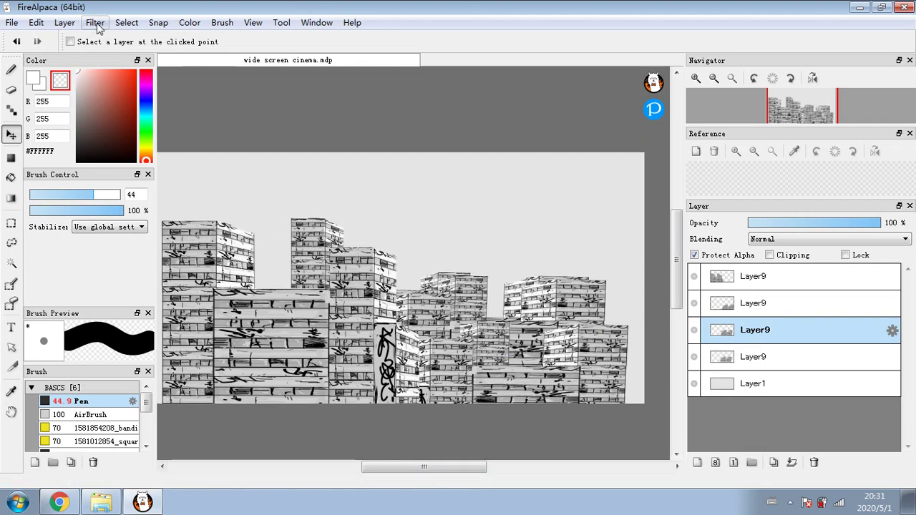
click(17, 41)
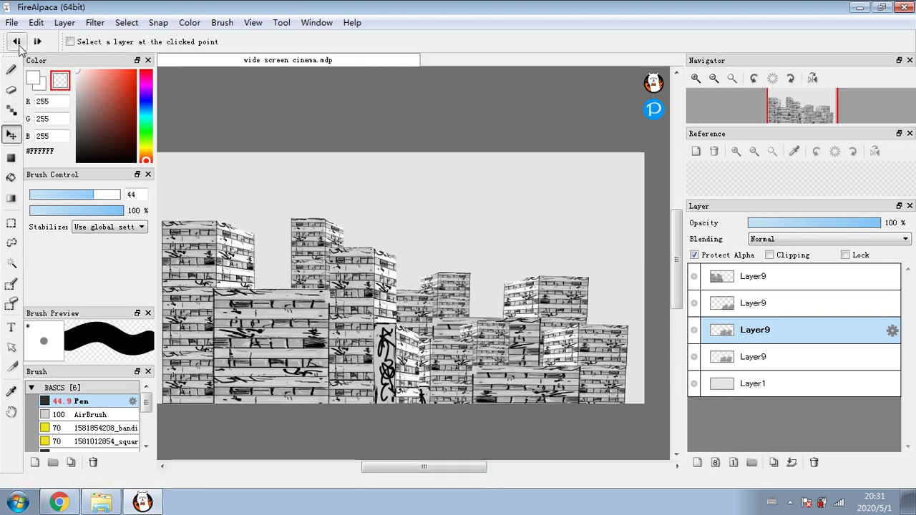
click(127, 22)
click(143, 180)
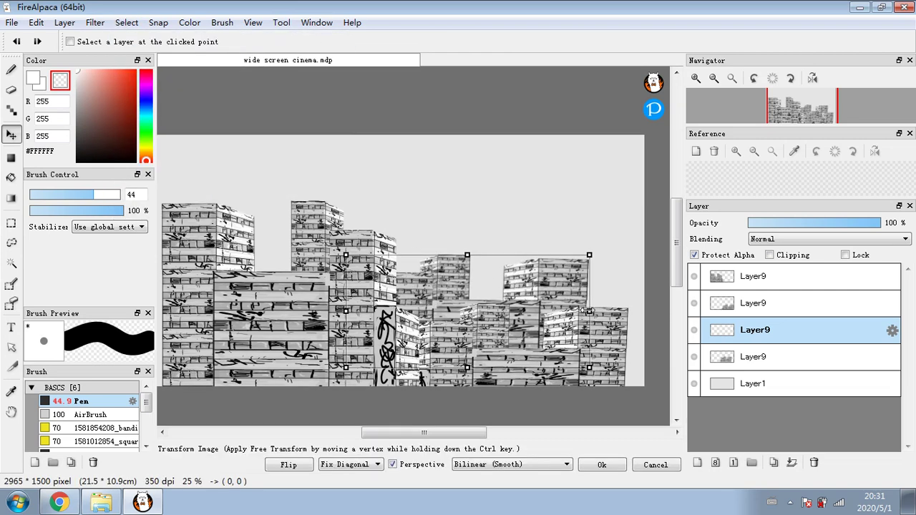
drag(587, 311, 453, 310)
drag(393, 302, 468, 261)
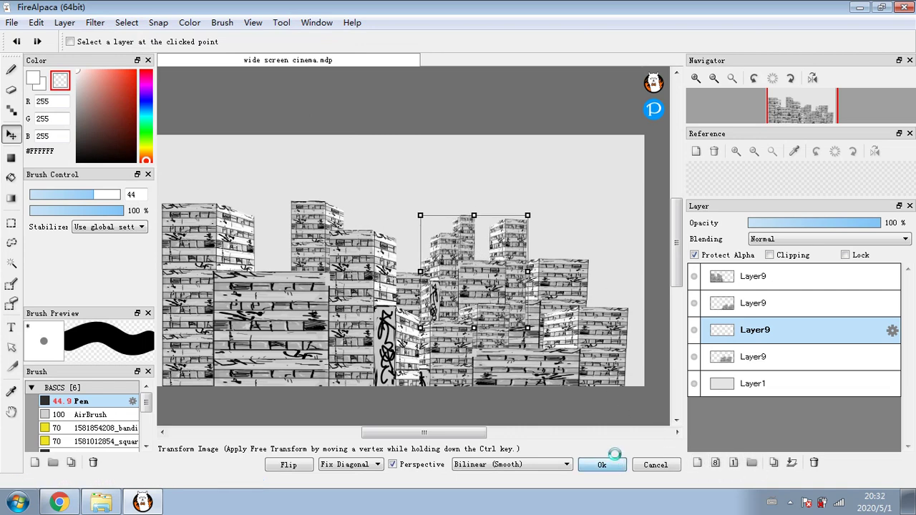
click(602, 464)
click(759, 358)
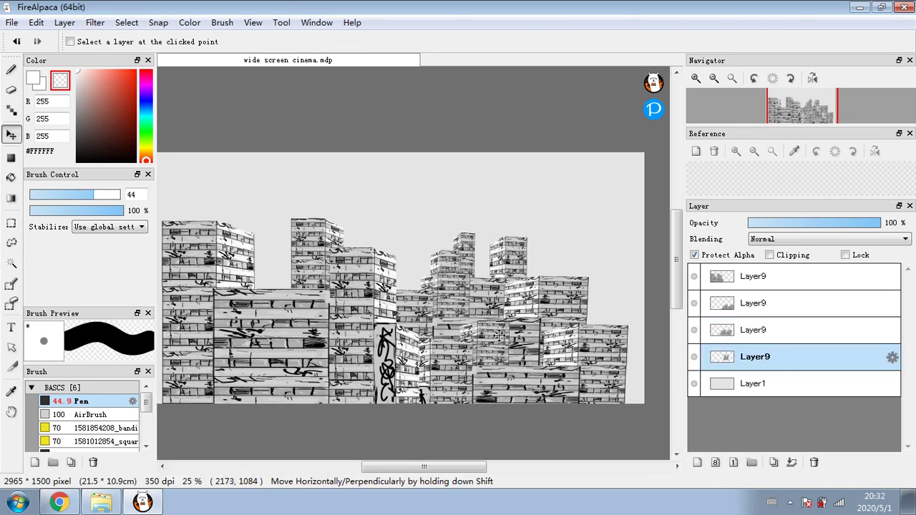
drag(514, 335, 454, 321)
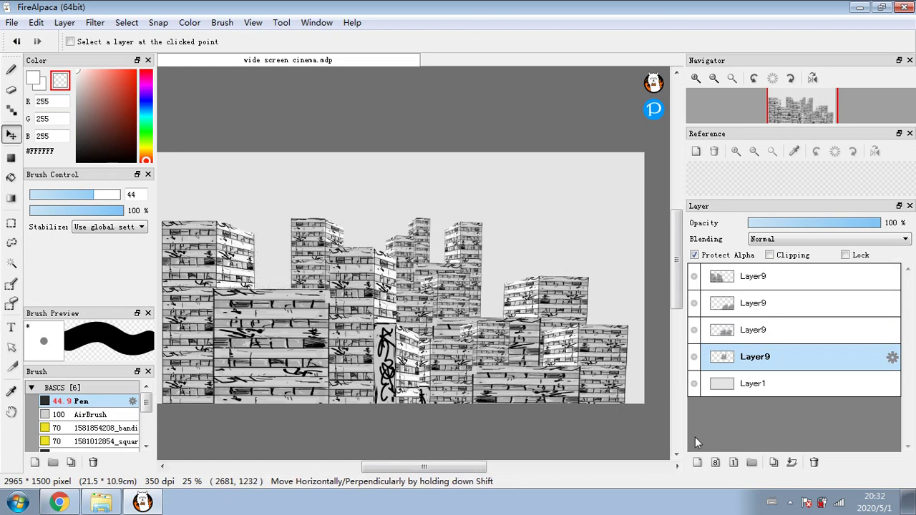
Duplicate the narrow back cluster, mirror the copy horizontally with Transform, and place it farther right behind the buildings
click(773, 461)
drag(456, 373, 534, 375)
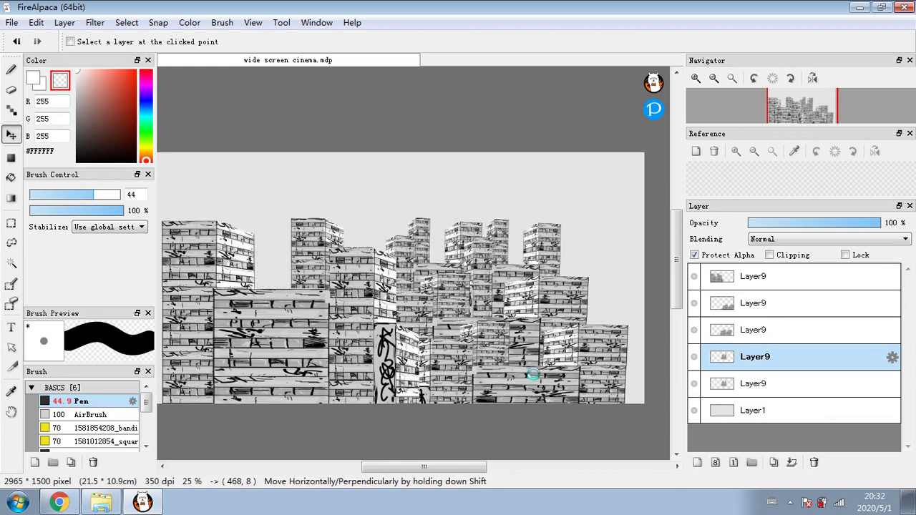
click(127, 23)
click(171, 183)
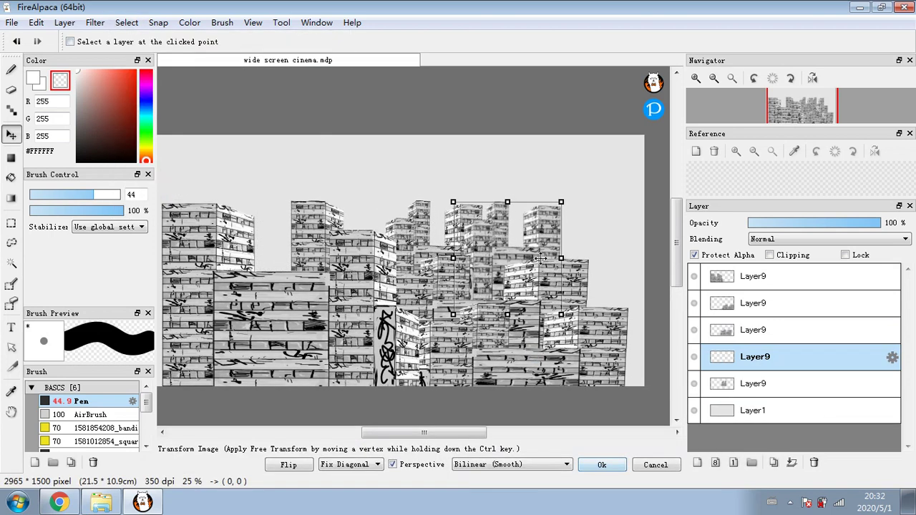
drag(560, 256, 327, 255)
drag(385, 245, 520, 264)
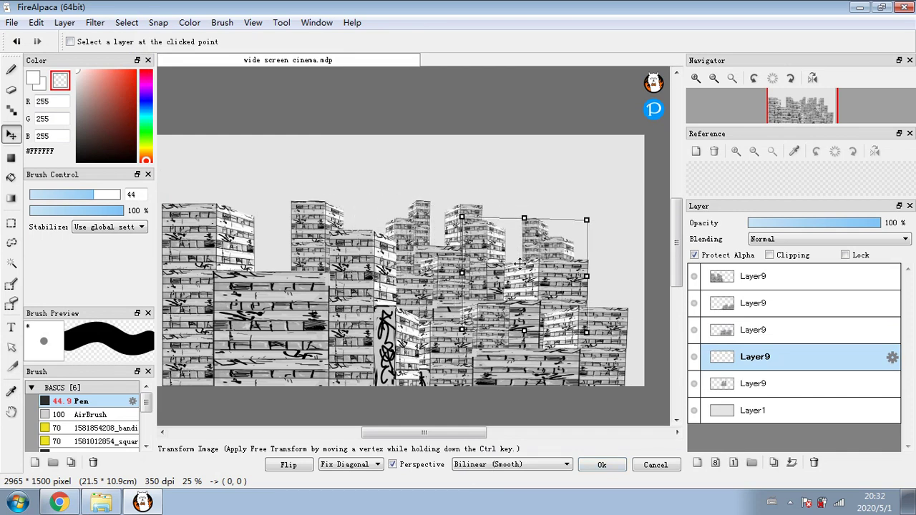
click(602, 466)
Duplicate the mirrored back cluster twice, placing one copy at the canvas's left edge and the other in the gap between the left towers
click(773, 462)
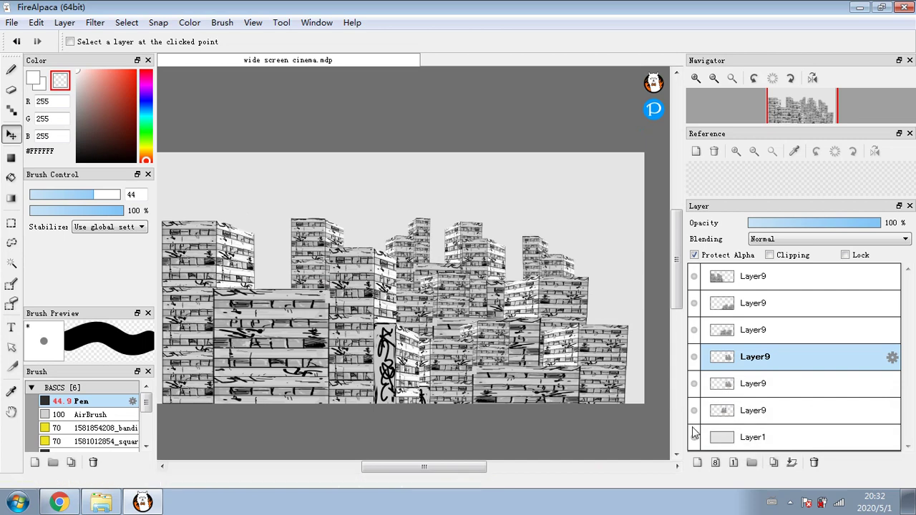
drag(493, 372, 195, 316)
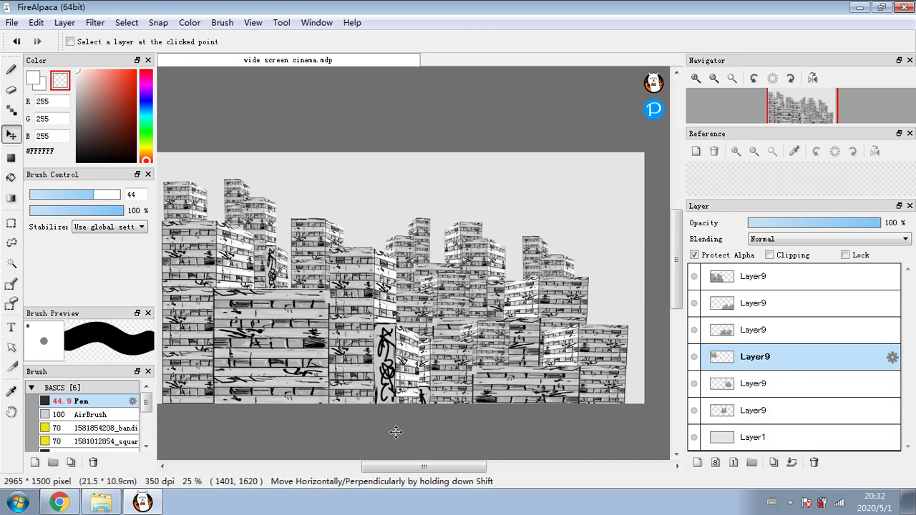
drag(415, 467, 391, 466)
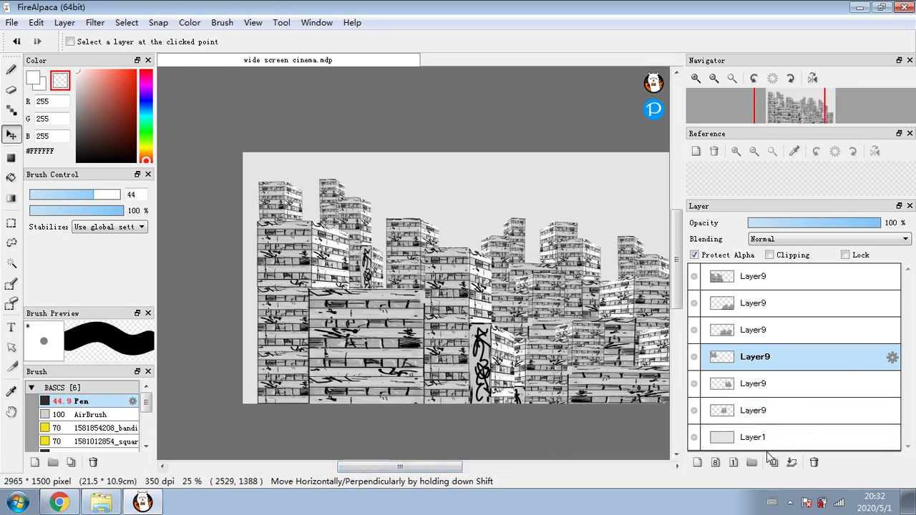
drag(482, 326, 371, 450)
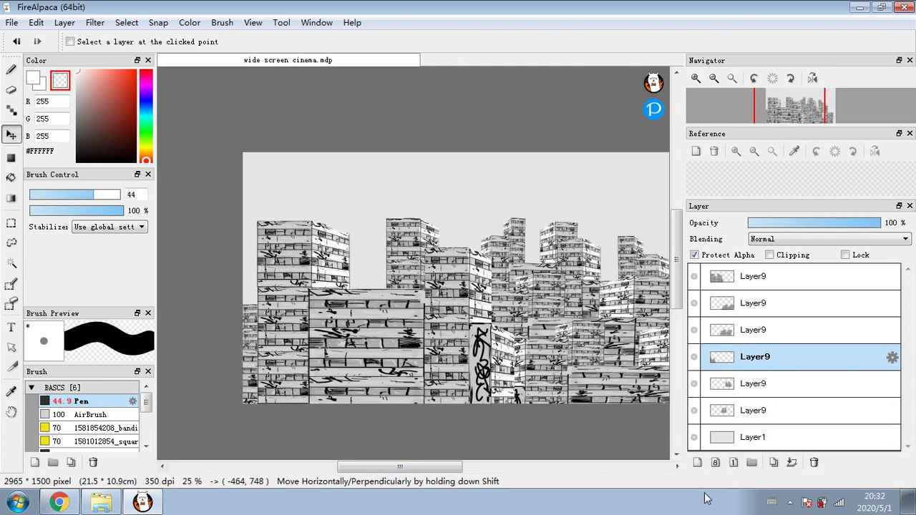
click(773, 465)
drag(381, 358, 465, 281)
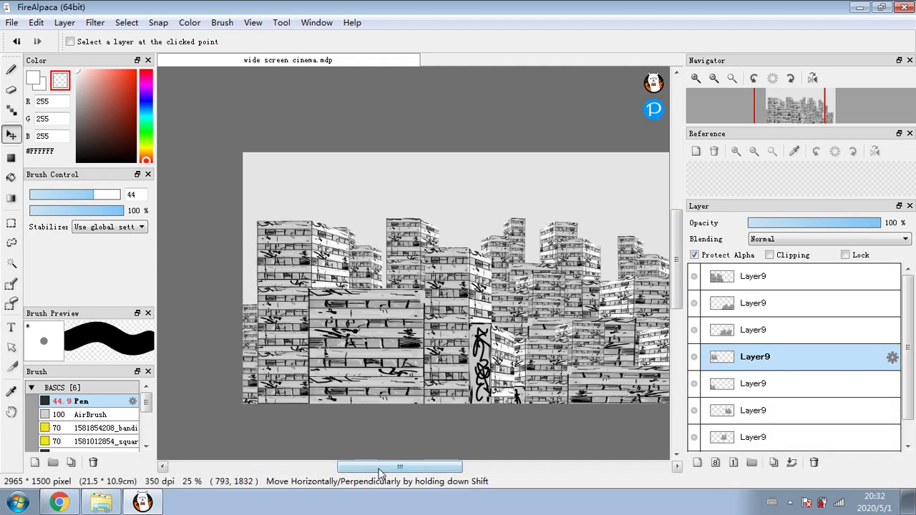
Merge the four narrow back cluster layers into one and lower the merged layer's opacity to 58 %
drag(379, 474, 387, 474)
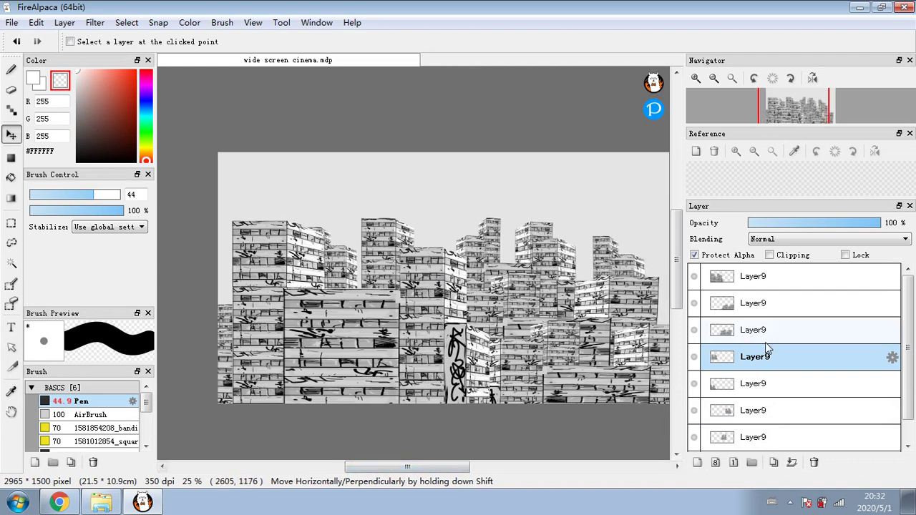
click(791, 462)
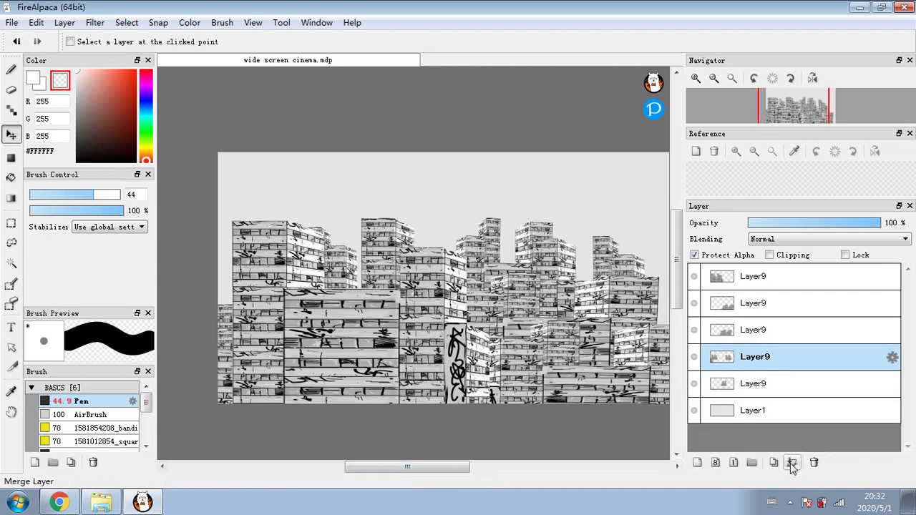
click(791, 462)
click(693, 356)
click(694, 359)
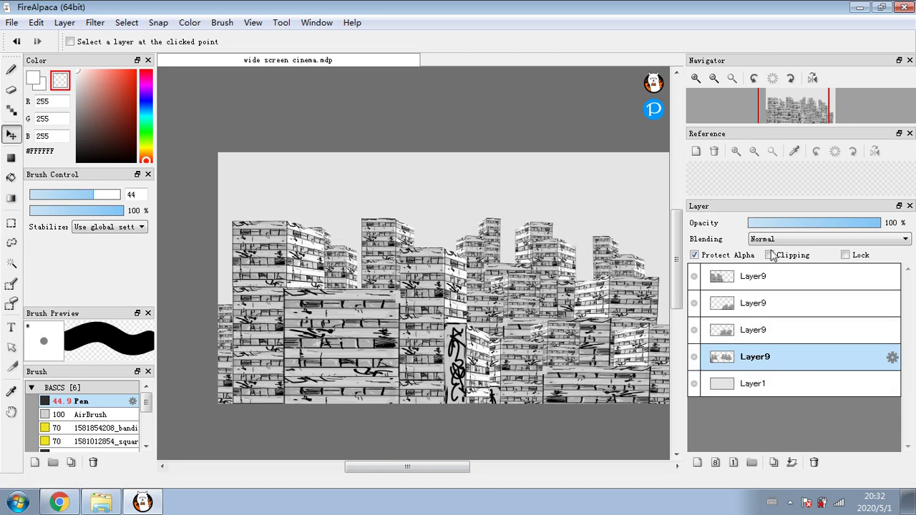
drag(854, 226, 832, 226)
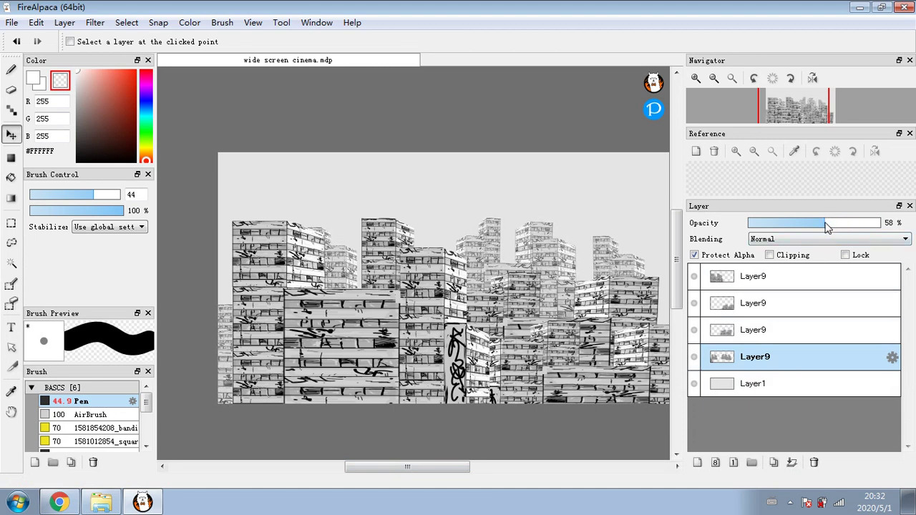
Try the wide rear cluster layer at 57 % opacity and restore it to 100 %
click(794, 330)
click(825, 226)
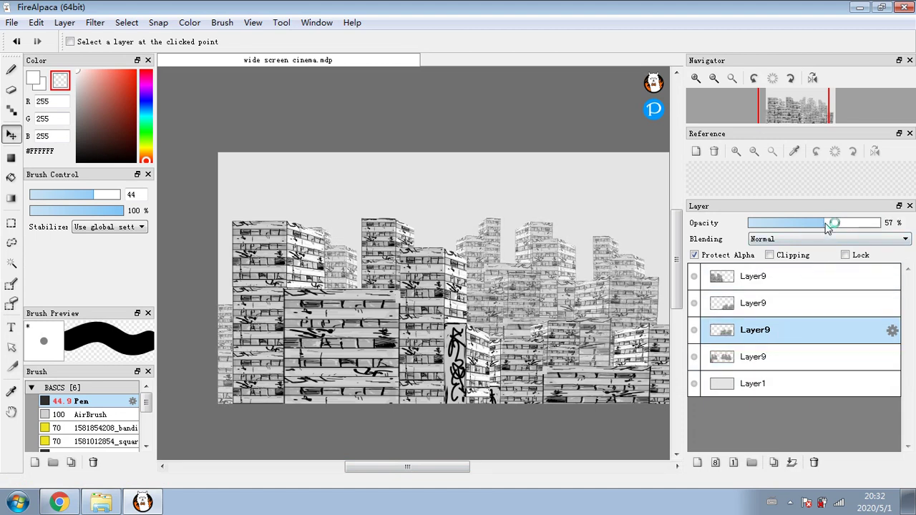
drag(826, 223, 909, 223)
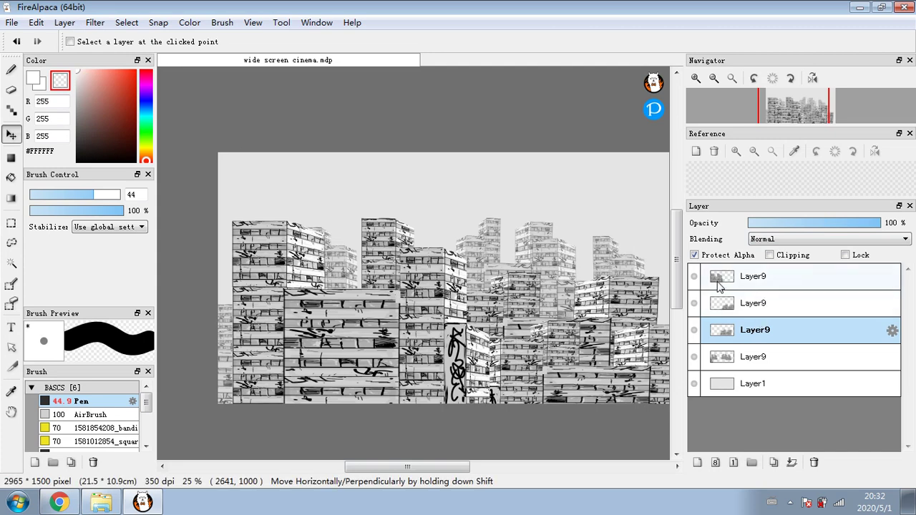
Check the low right-hand cluster by toggling its visibility, and merge the front buildings layer down into it
click(694, 304)
click(694, 304)
click(763, 285)
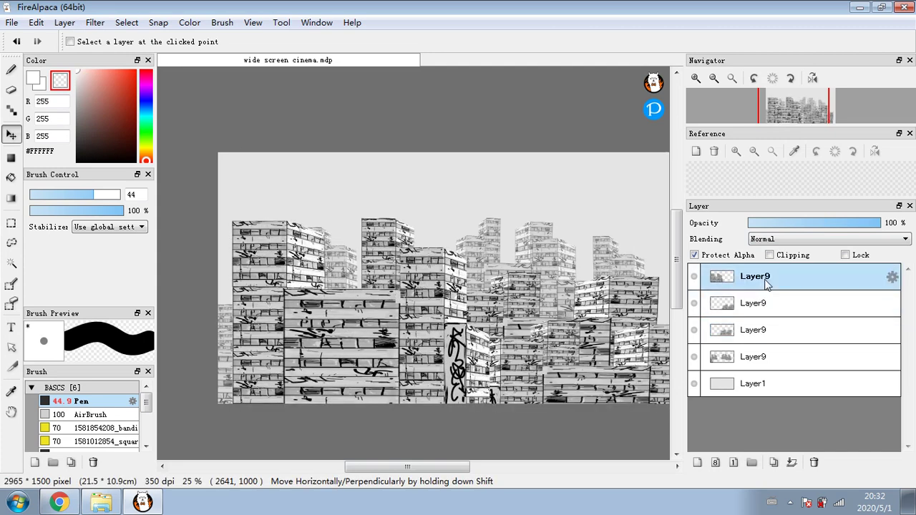
click(791, 463)
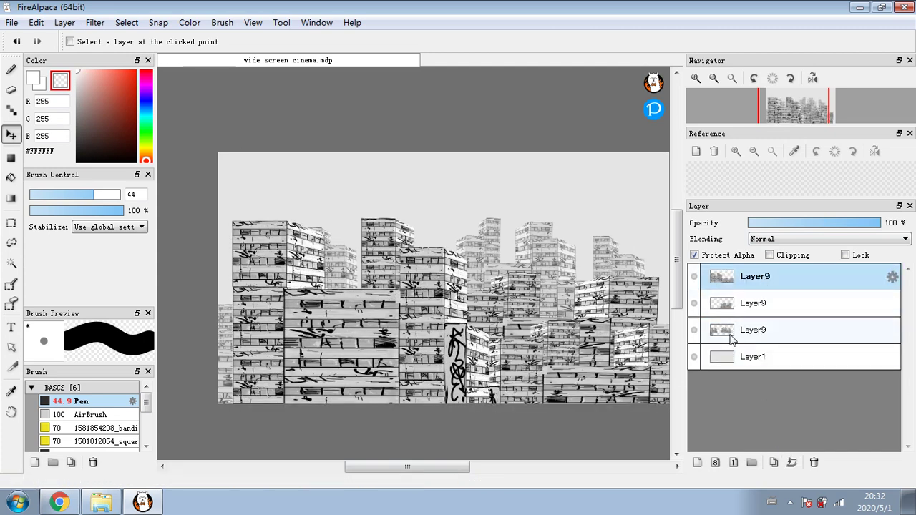
click(95, 22)
click(111, 65)
drag(544, 271, 528, 276)
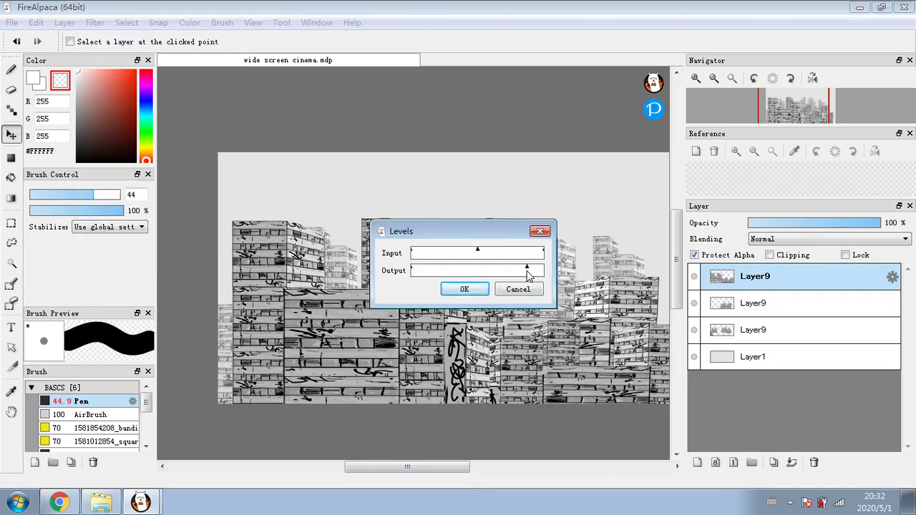
click(533, 293)
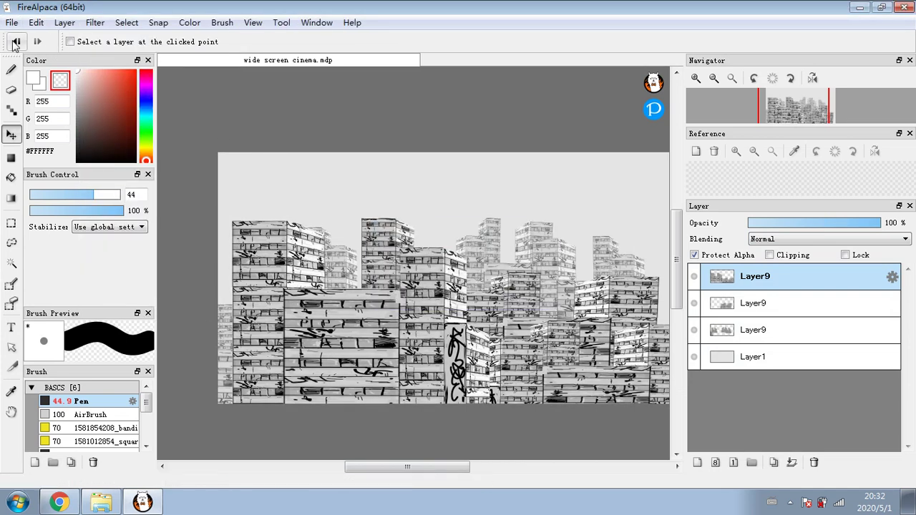
Undo the last layer merge and hide every layer except the front left buildings
click(17, 42)
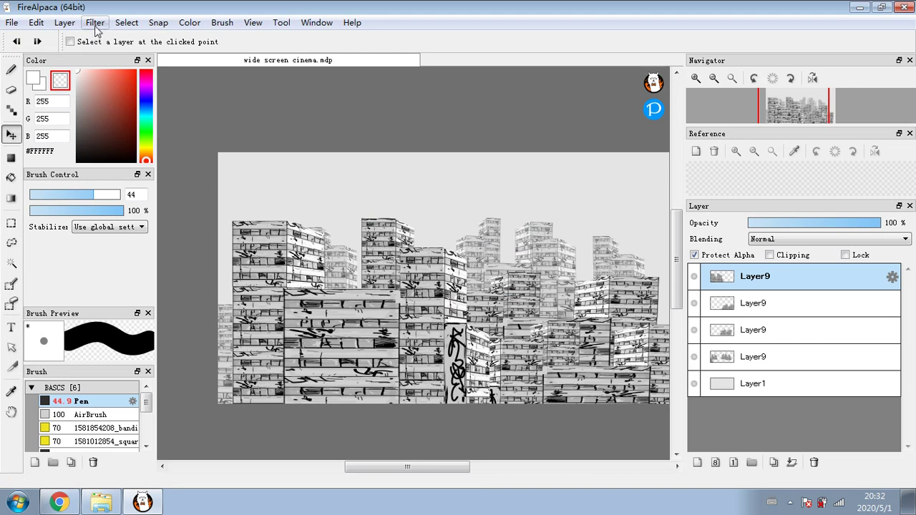
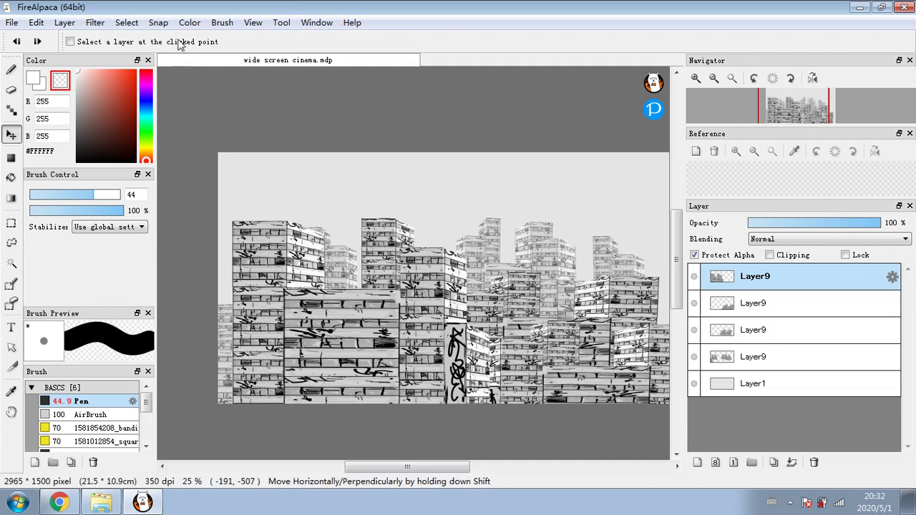
click(140, 26)
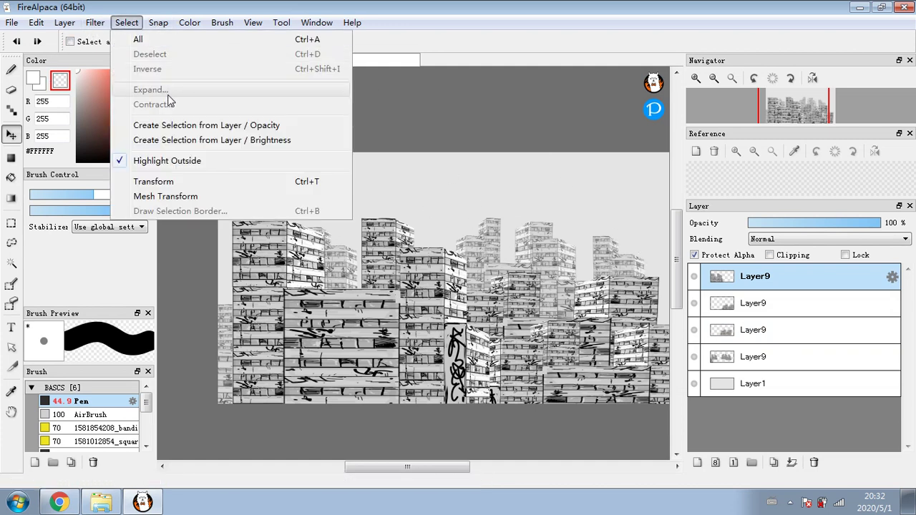
click(695, 302)
click(693, 330)
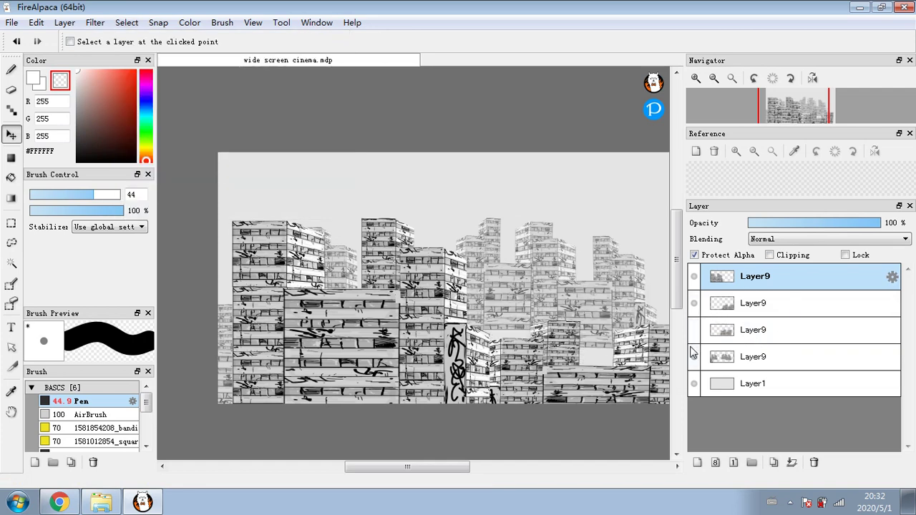
click(694, 356)
click(693, 383)
click(695, 303)
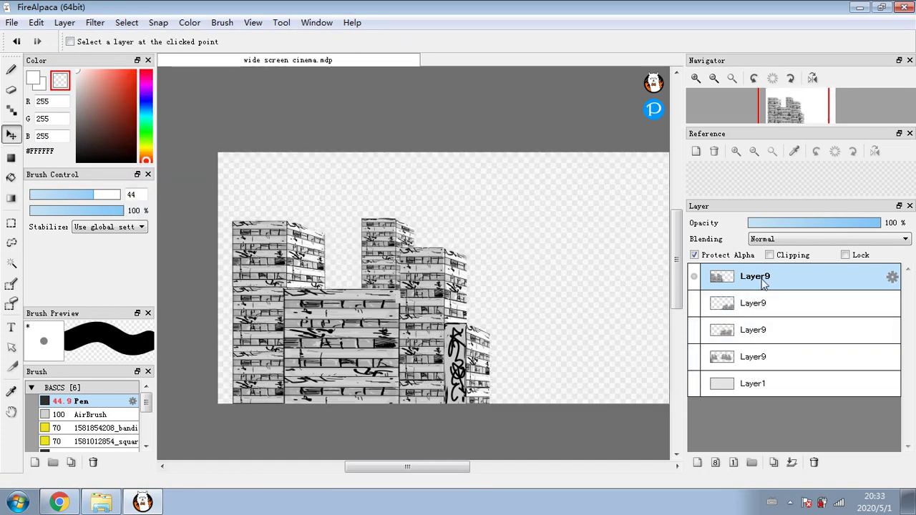
Select the front left buildings by their layer opacity and copy them
click(126, 23)
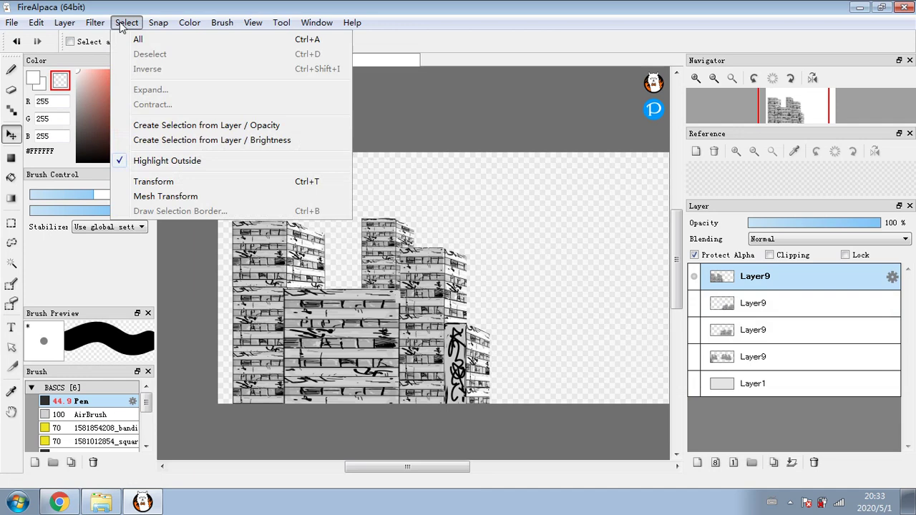
click(150, 123)
click(38, 23)
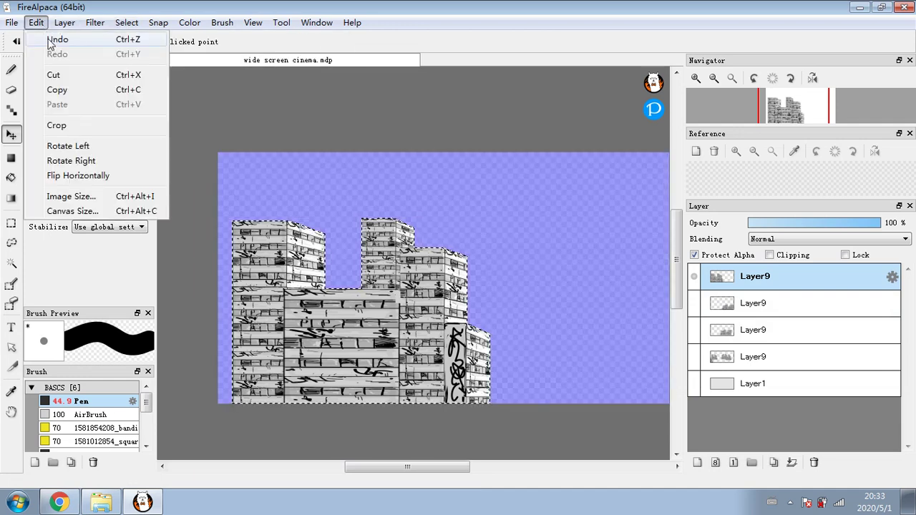
click(53, 90)
Create a new transparent 2964 × 1598 px image at 350 dpi and paste the copied buildings into it
click(12, 23)
click(21, 43)
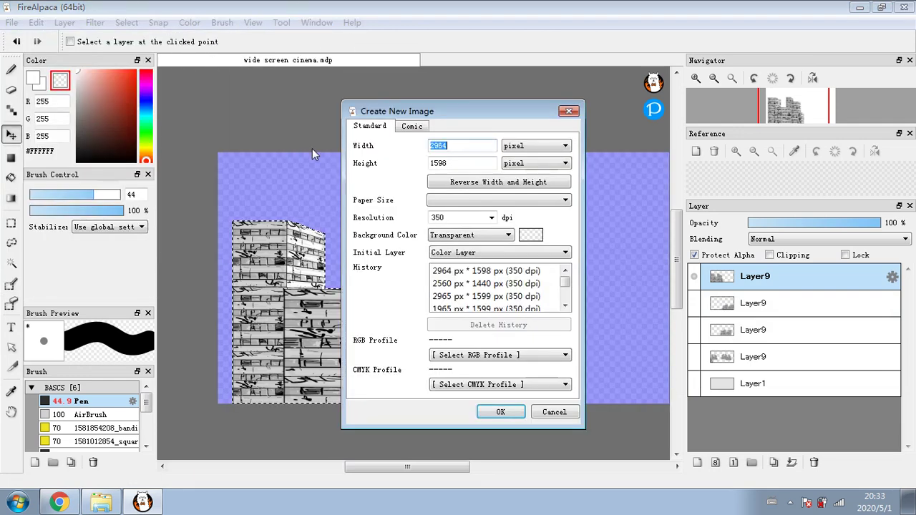
click(509, 410)
click(36, 22)
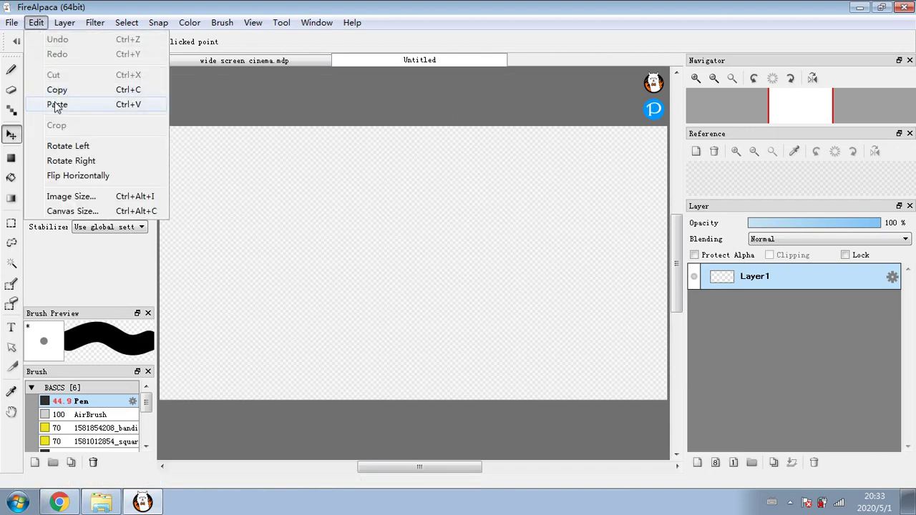
click(50, 105)
Back in wide screen cinema.mdp, clear the selection and show the three other building layers again
click(279, 61)
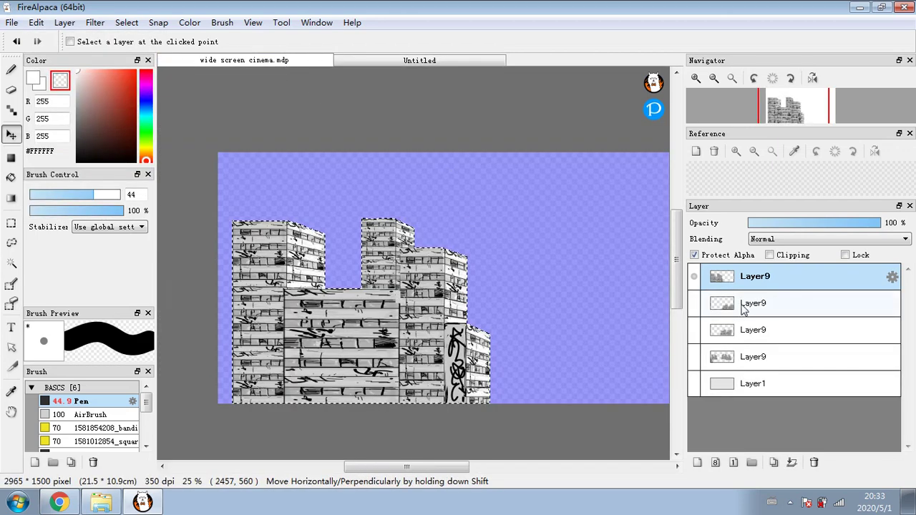
click(126, 23)
click(136, 53)
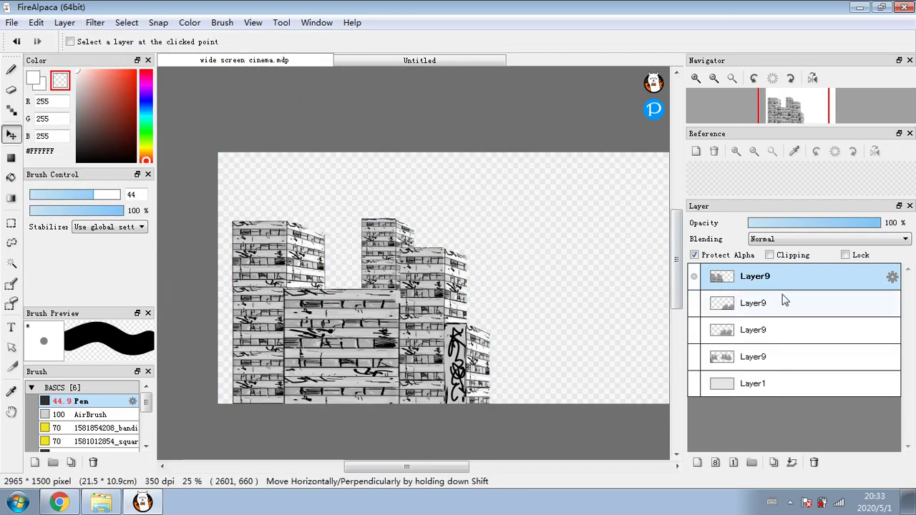
click(694, 303)
click(693, 330)
click(695, 356)
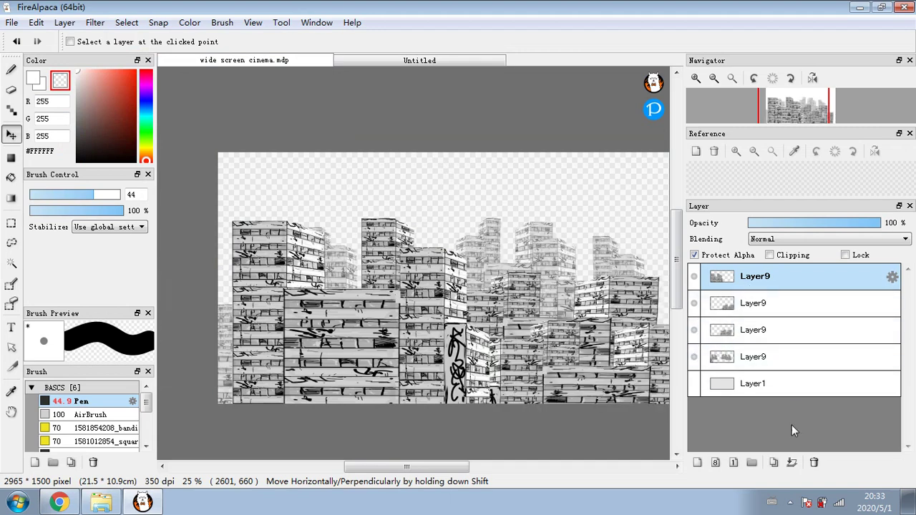
Merge the front left buildings down into the layer below and check the back cluster by toggling its visibility
click(791, 462)
click(694, 330)
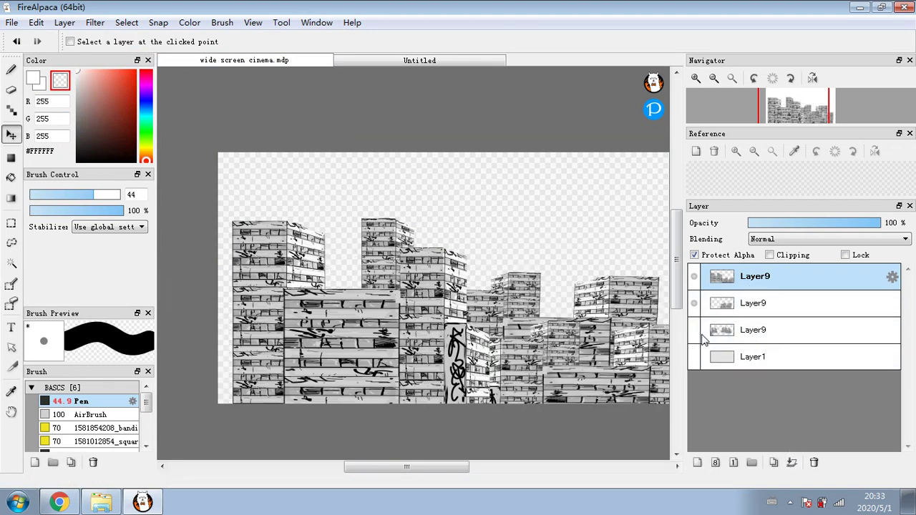
click(727, 338)
click(693, 330)
Restore the back cluster layer to 100 % opacity and fade it instead with Levels by narrowing the output range from both ends
click(772, 306)
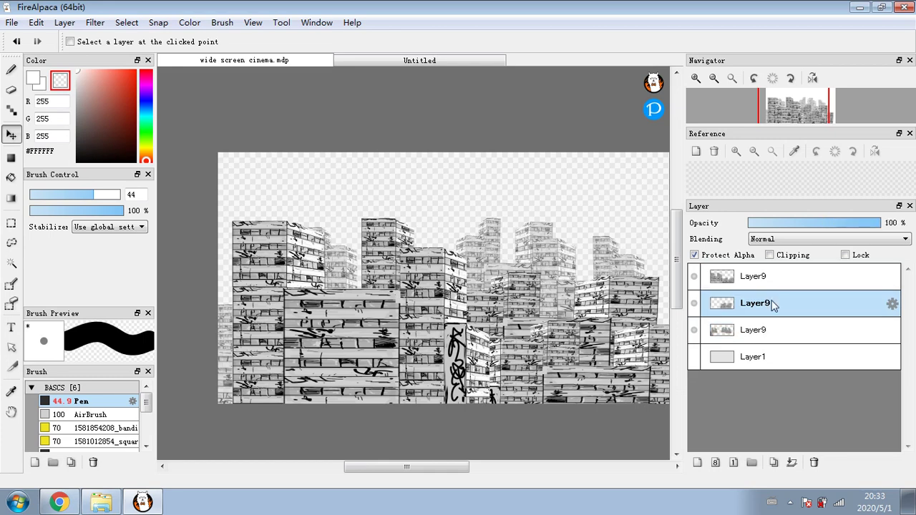
click(784, 330)
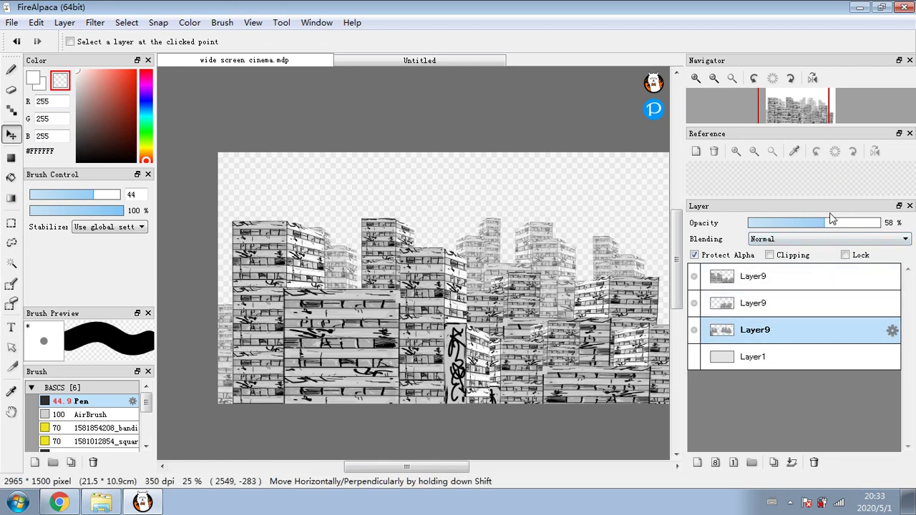
drag(832, 219, 884, 221)
click(95, 22)
click(122, 261)
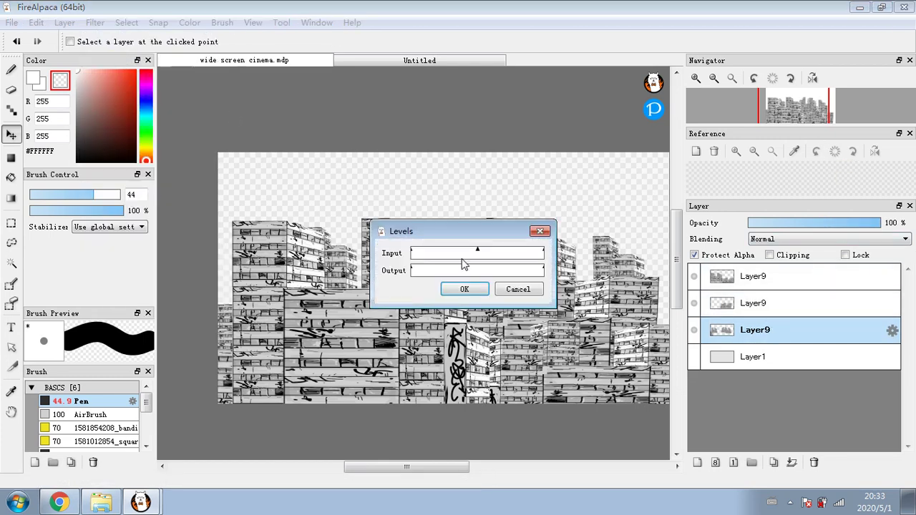
click(451, 270)
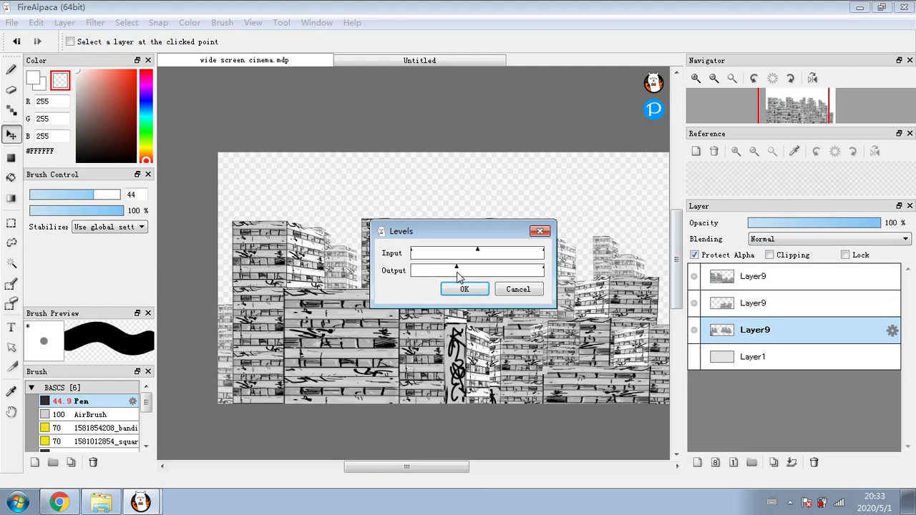
click(533, 272)
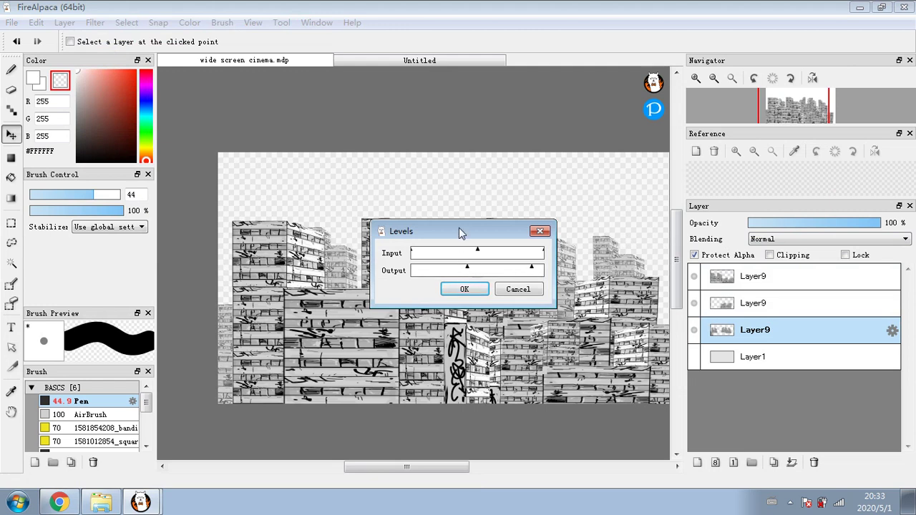
drag(462, 230, 379, 142)
click(398, 183)
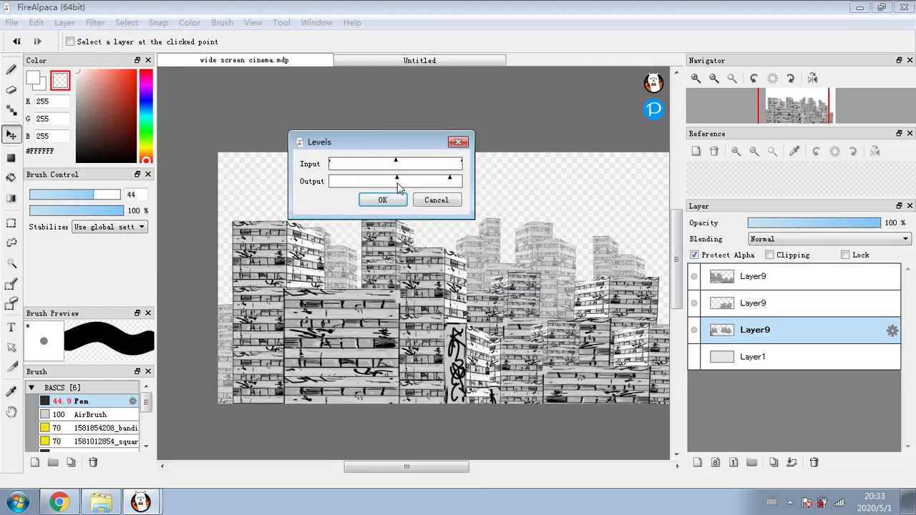
click(383, 200)
Soften the front buildings layer with Levels by narrowing the output range and shifting the input midtones toward the dark end
click(797, 309)
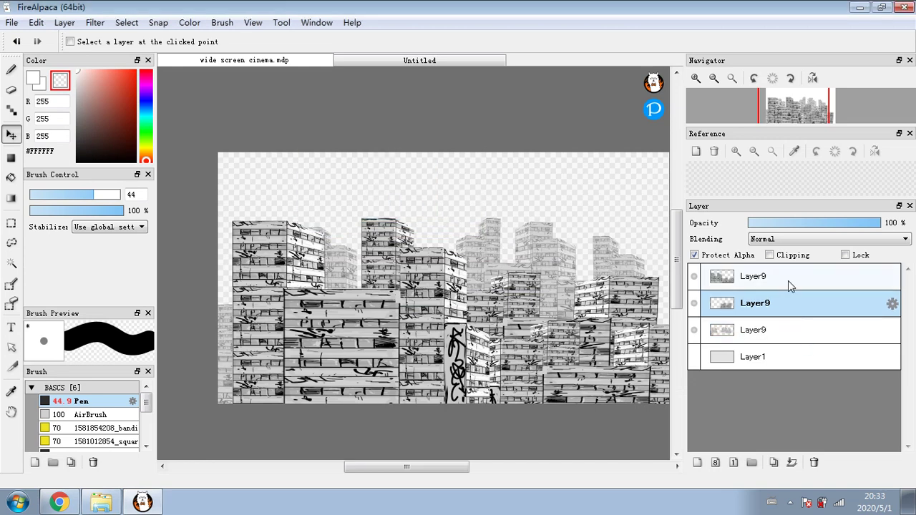
click(788, 280)
click(95, 22)
click(118, 36)
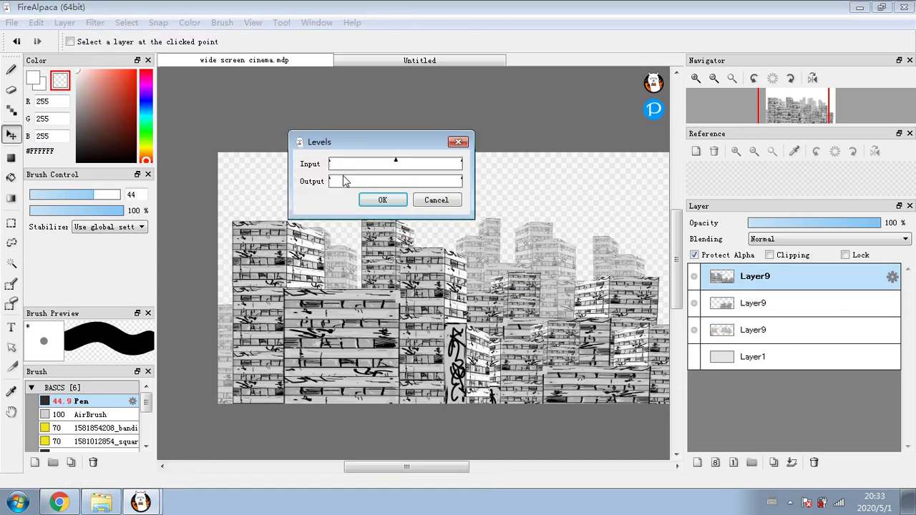
click(447, 182)
mouse_move(341, 182)
mouse_down()
mouse_move(360, 183)
mouse_move(383, 165)
mouse_move(363, 164)
mouse_up()
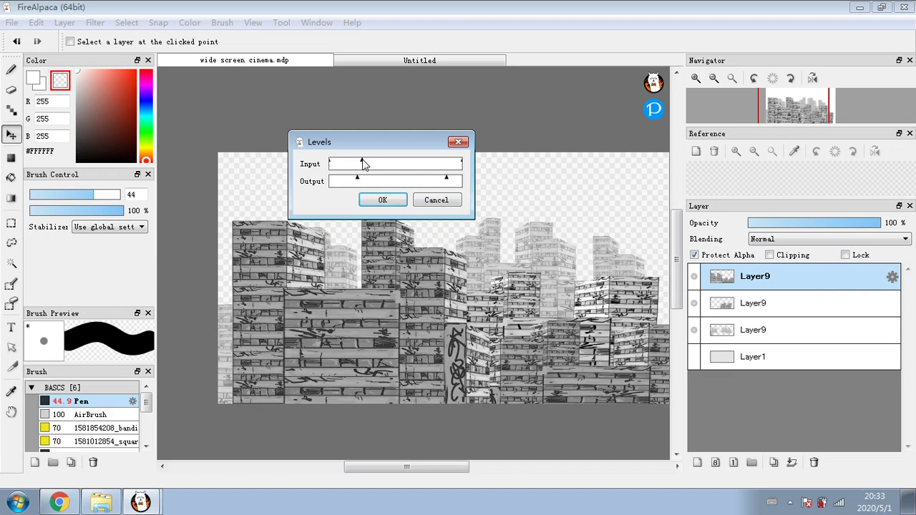
click(371, 199)
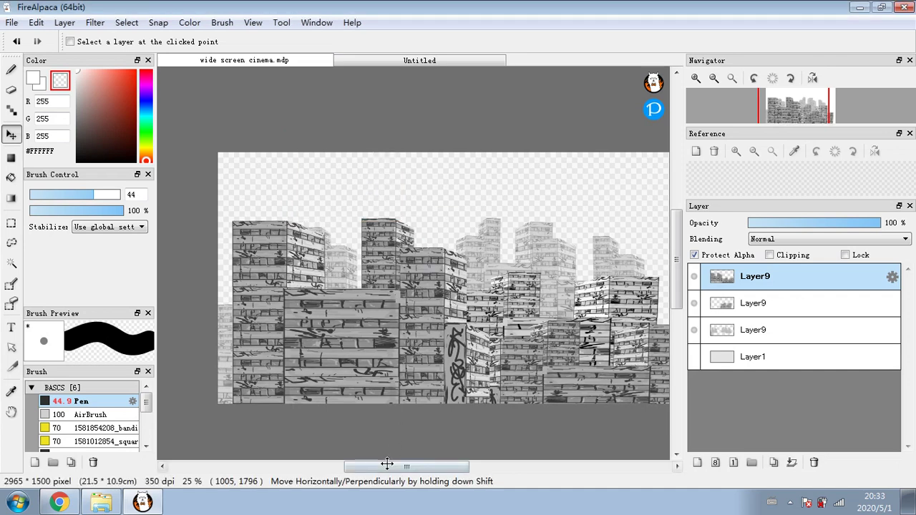
Strengthen the distant back cluster's tones by adjusting its Levels input range
drag(384, 466, 399, 466)
click(777, 340)
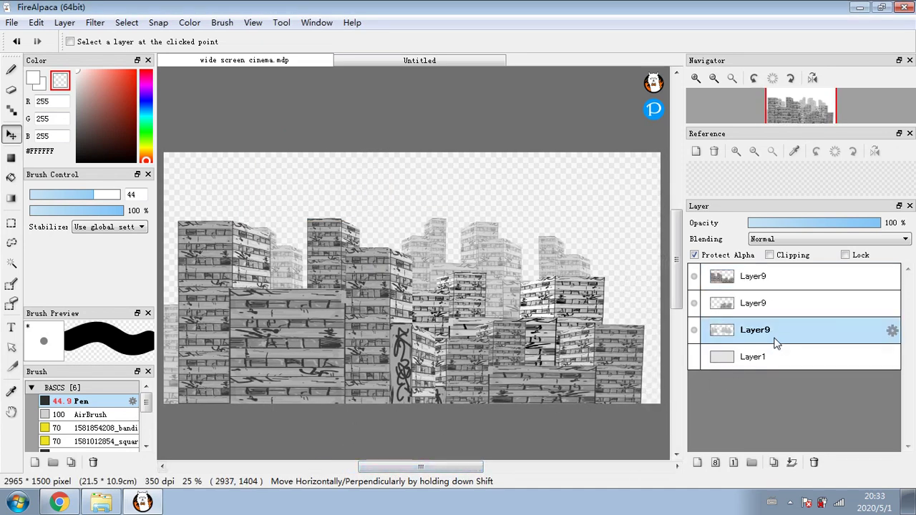
click(96, 23)
click(100, 40)
mouse_move(462, 163)
mouse_down()
mouse_move(451, 166)
mouse_move(460, 165)
mouse_up()
mouse_move(339, 170)
mouse_down()
mouse_move(422, 164)
mouse_move(402, 163)
mouse_move(413, 165)
mouse_up()
click(418, 202)
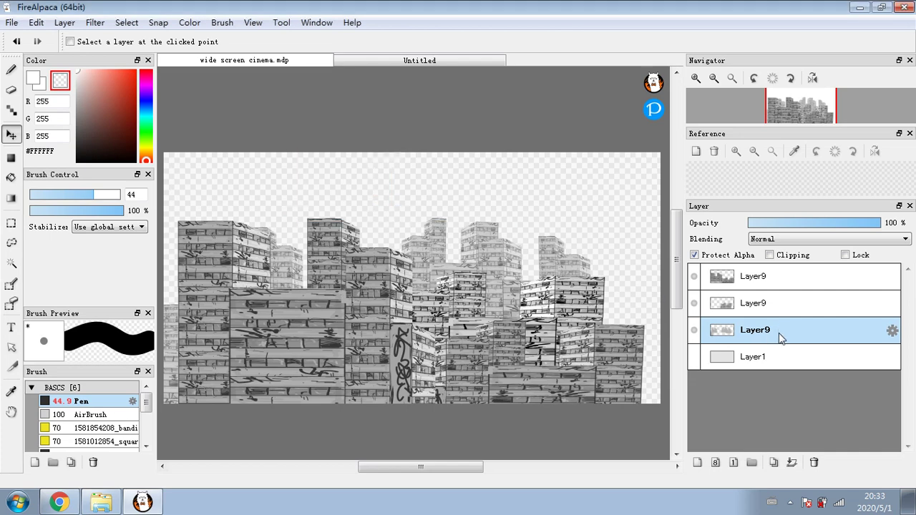
Soften the middle right-hand cluster with a slightly narrowed Levels output range, and show the Layer1 background again
click(769, 313)
click(694, 304)
click(693, 303)
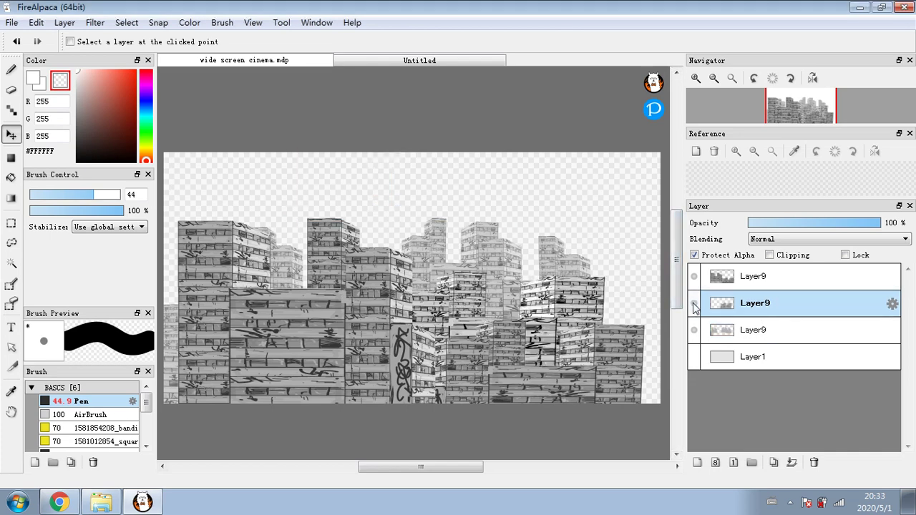
click(95, 23)
click(180, 81)
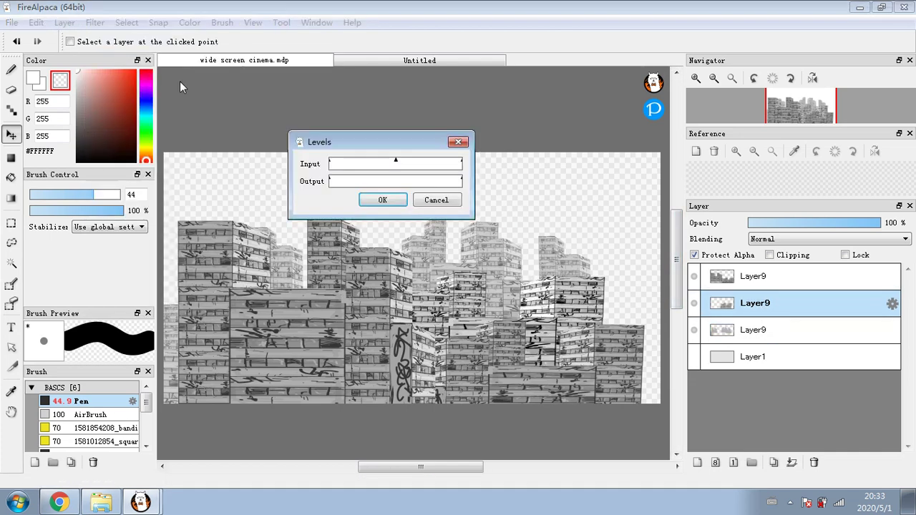
click(350, 181)
click(451, 182)
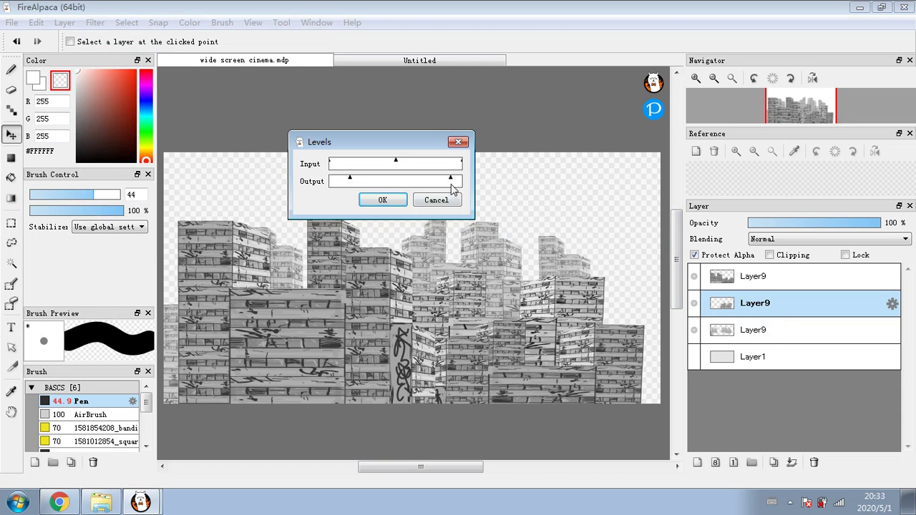
click(383, 199)
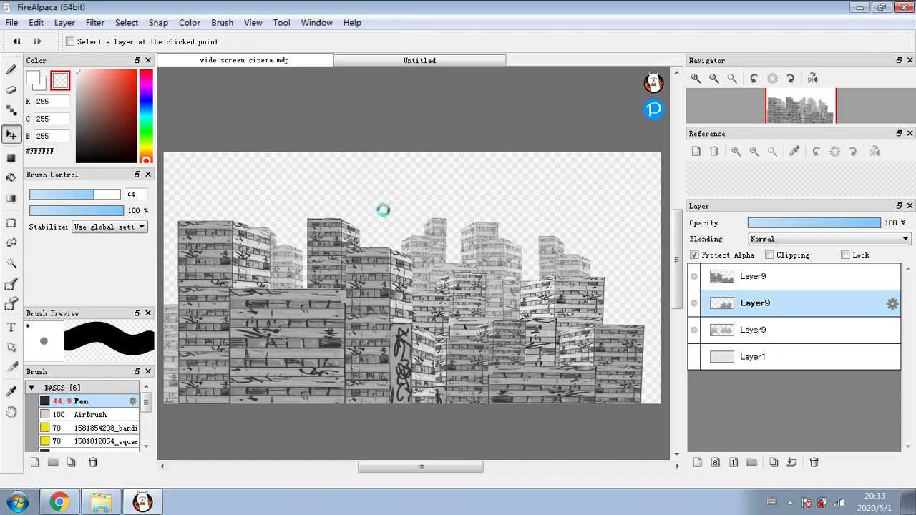
click(694, 357)
click(751, 361)
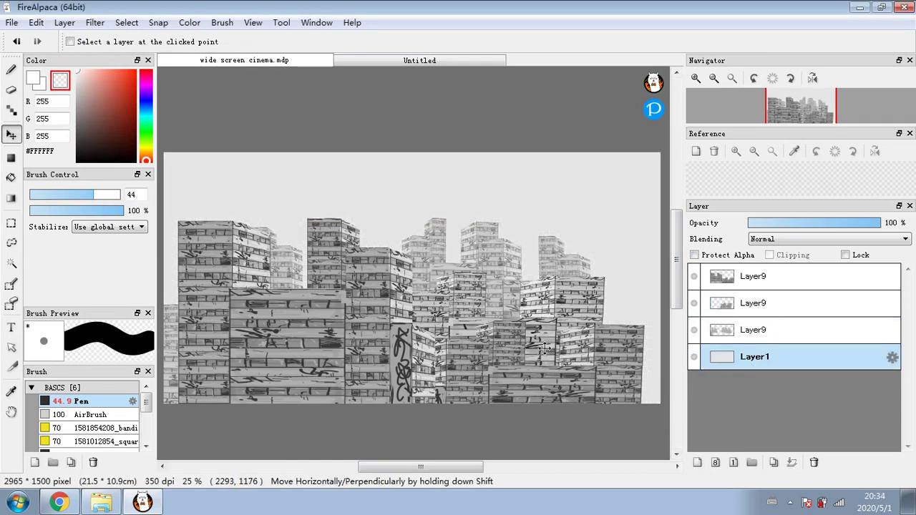
Increase the front buildings layer's contrast with Levels by moving the input black and white points inward
click(759, 280)
click(95, 23)
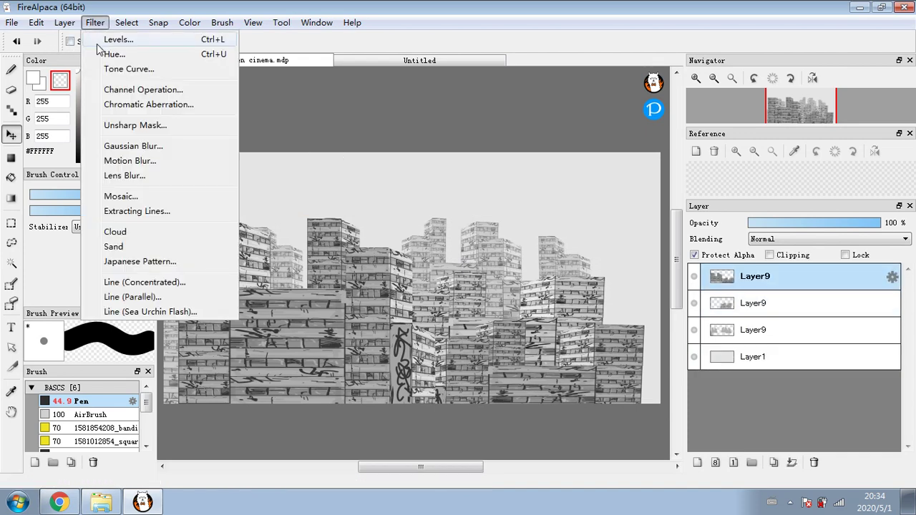
click(107, 39)
drag(451, 167, 460, 168)
drag(325, 163, 350, 172)
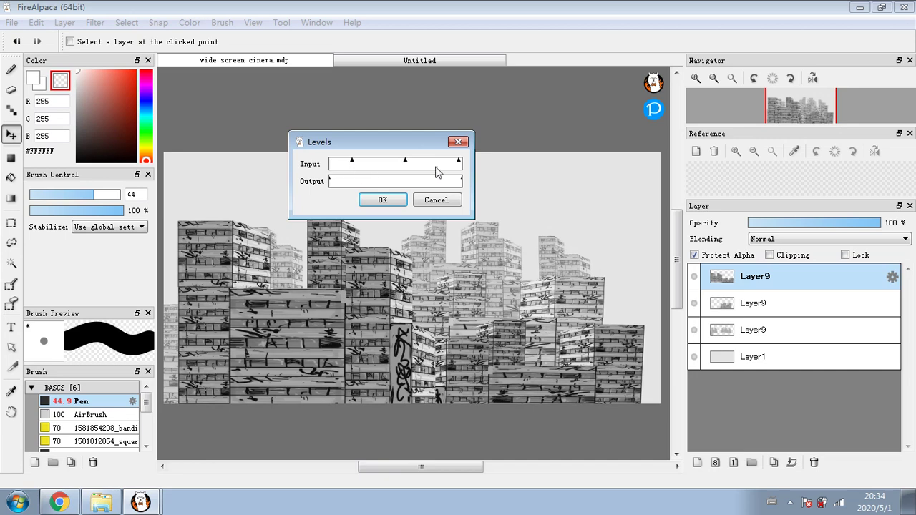
mouse_move(459, 164)
mouse_down()
mouse_move(432, 166)
mouse_move(448, 166)
mouse_up()
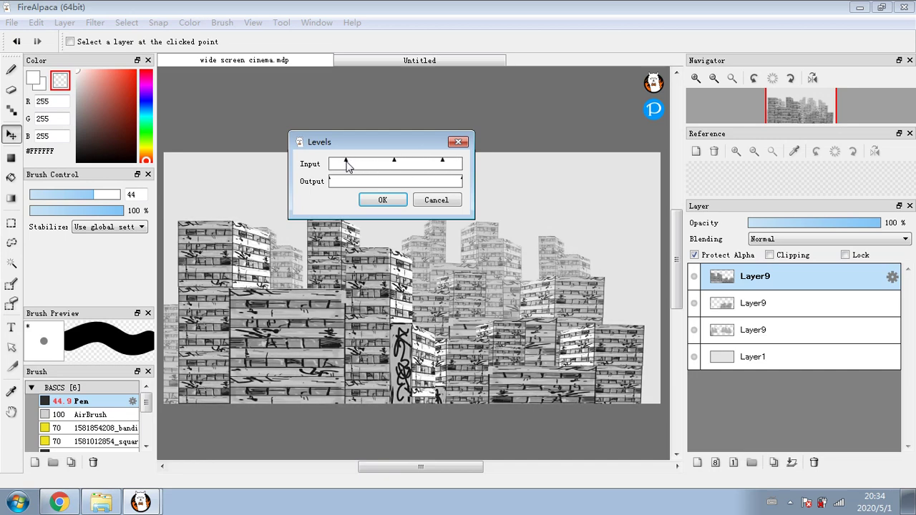
click(382, 200)
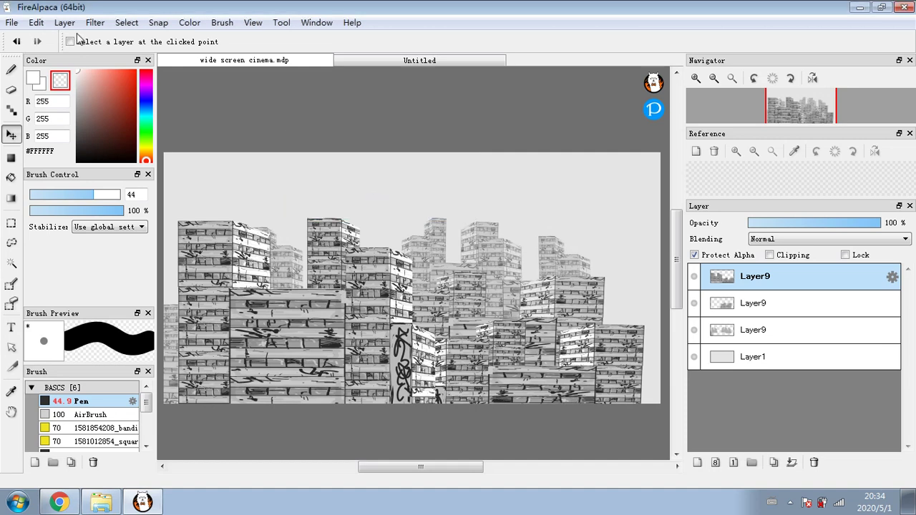
Soften the front buildings layer with a Gaussian Blur value of 2.28, and compare it with the buildings behind
click(95, 22)
click(133, 146)
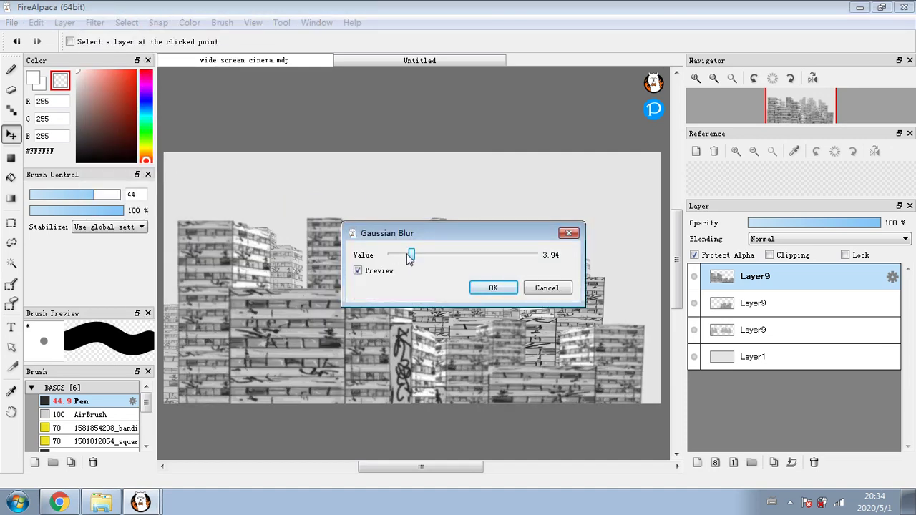
drag(409, 259, 399, 260)
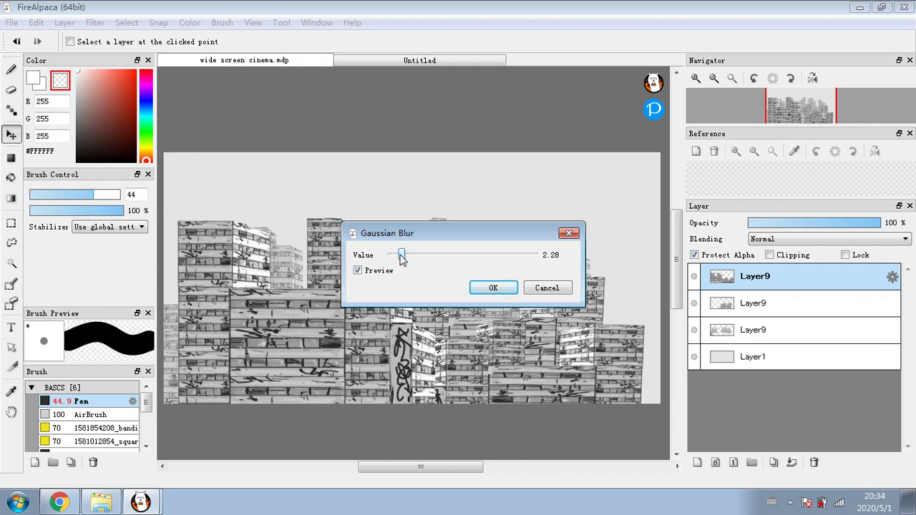
click(486, 287)
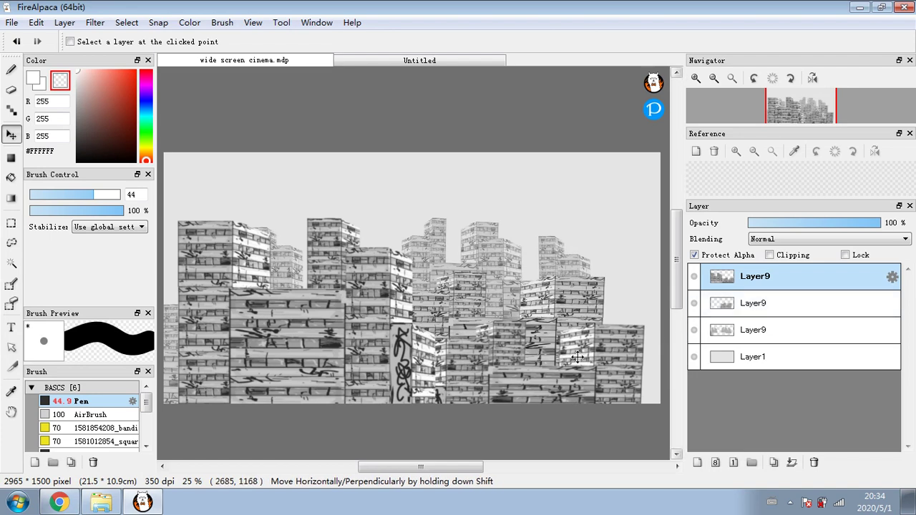
click(694, 277)
click(695, 277)
scroll(429, 349, up, 1)
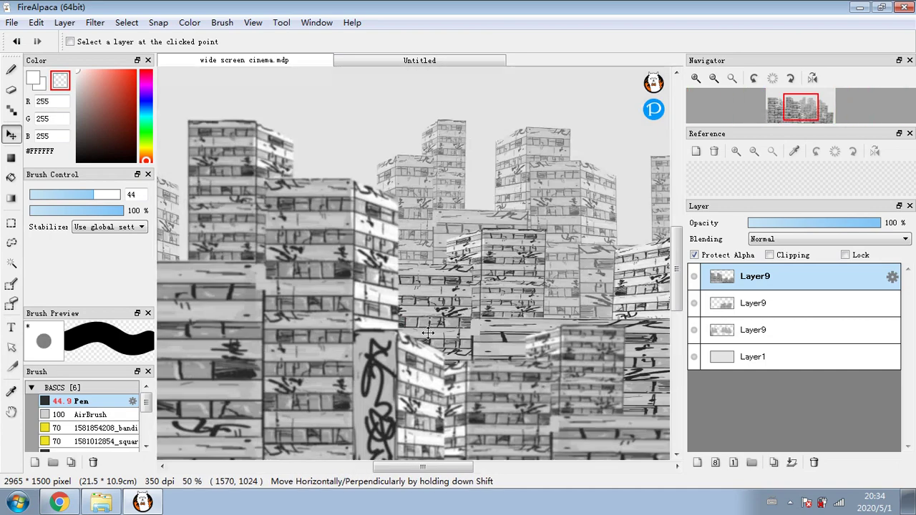
scroll(427, 328, up, 2)
scroll(464, 322, down, 3)
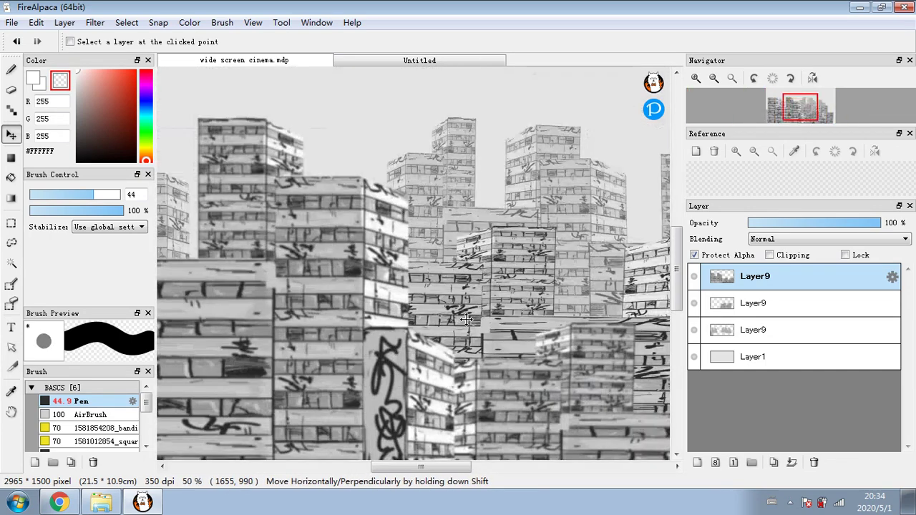
Adjust the front buildings layer's RGB Tone Curve with two points, slightly lifting the midtones
click(95, 22)
click(121, 69)
drag(424, 279, 432, 280)
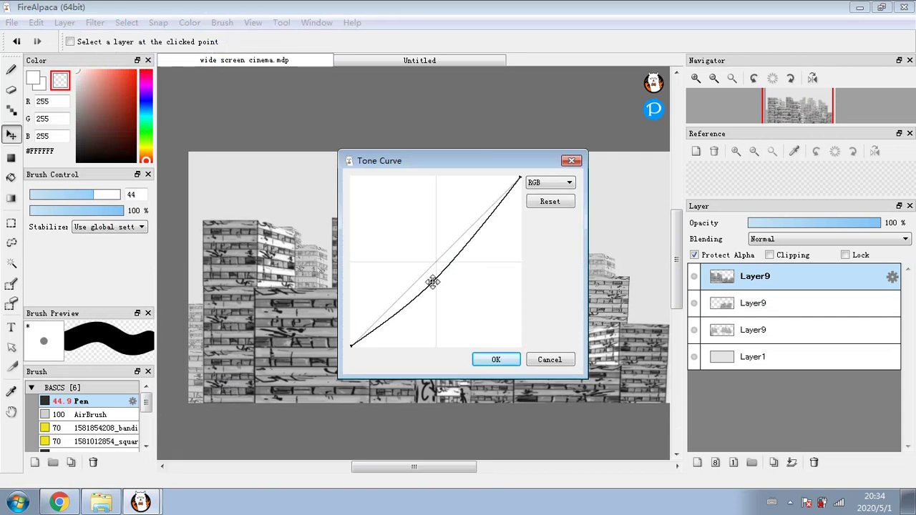
drag(475, 230, 470, 226)
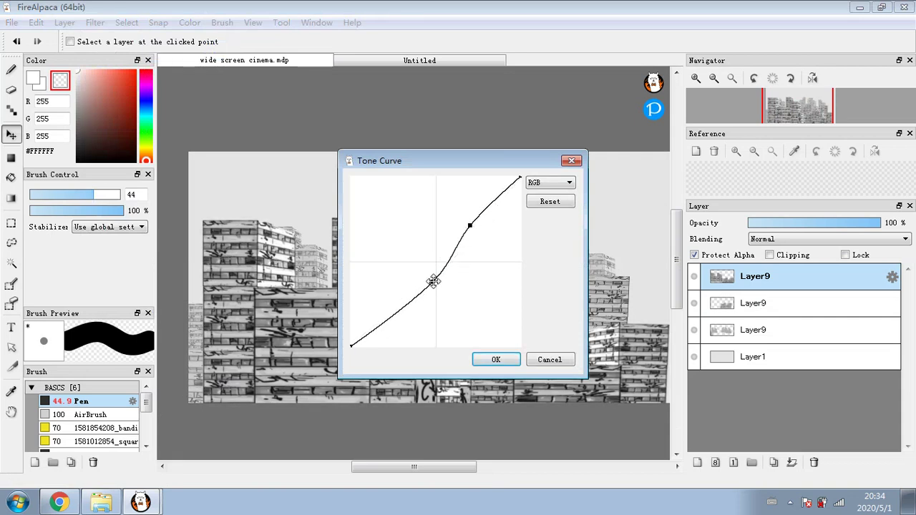
mouse_move(432, 282)
mouse_down()
mouse_move(405, 272)
mouse_move(417, 272)
mouse_up()
click(494, 359)
Merge the middle cluster down into the back cluster and apply Gaussian Blur with a value of 1.33
click(784, 312)
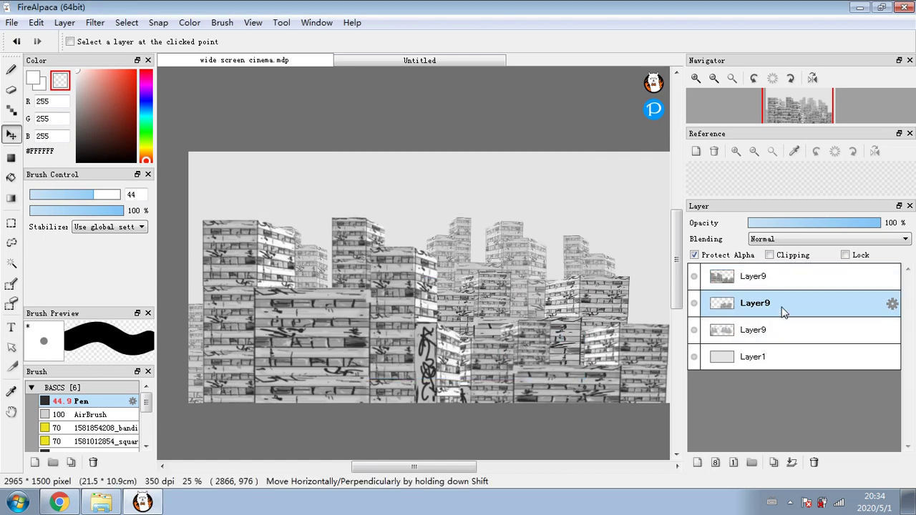
click(792, 462)
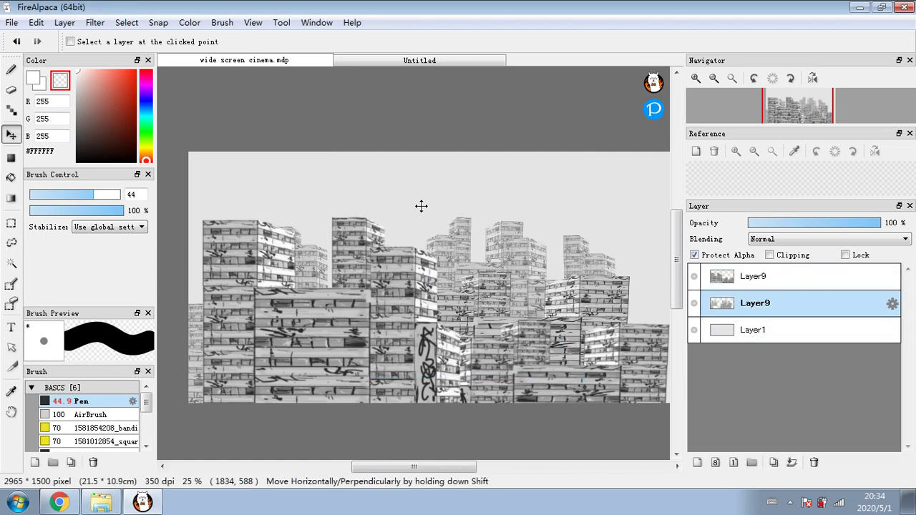
click(96, 22)
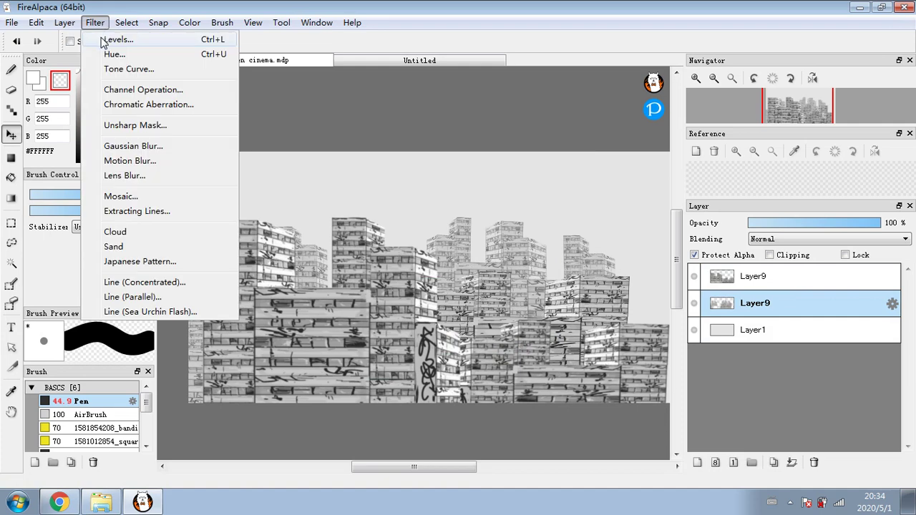
click(116, 146)
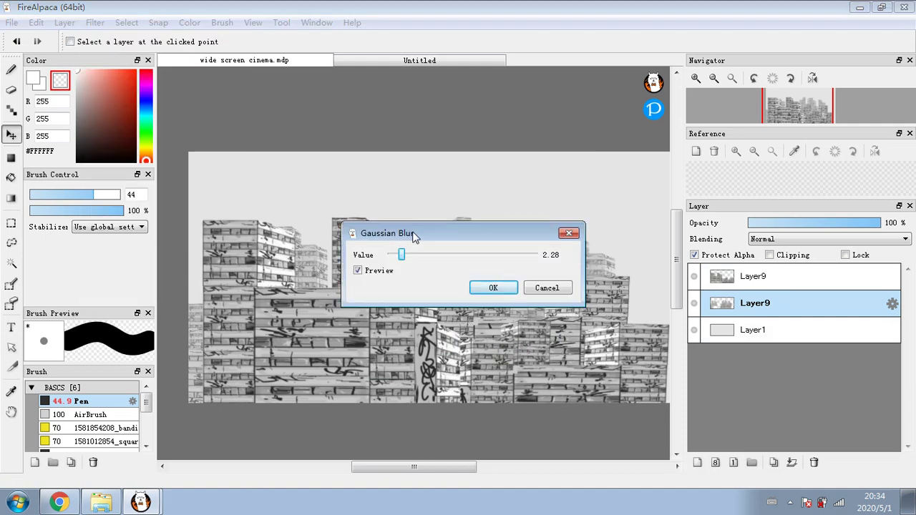
drag(413, 237, 317, 127)
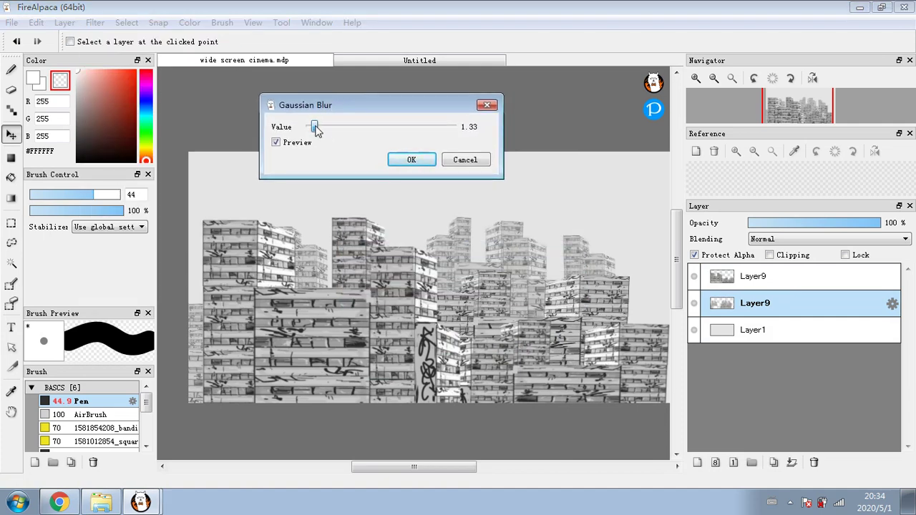
click(412, 160)
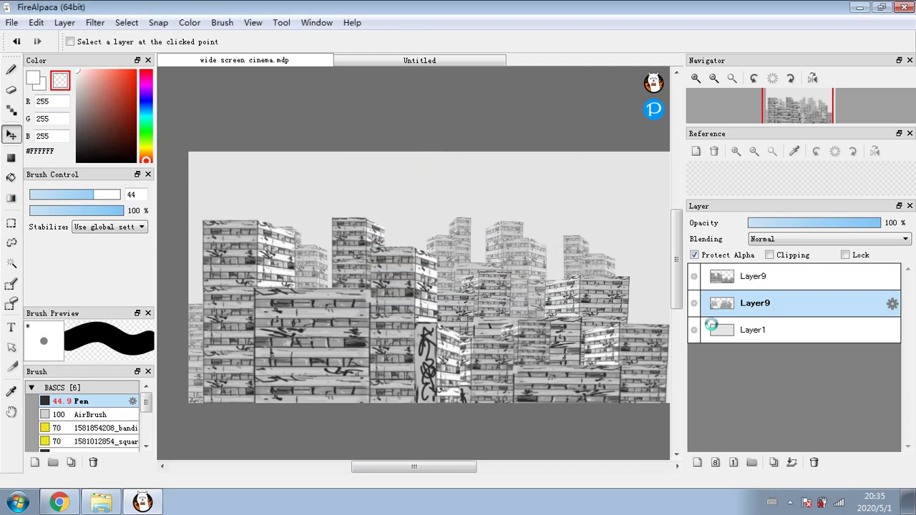
Fade the merged back buildings with Levels by raising the output black point and lowering the input white point
click(96, 22)
click(100, 41)
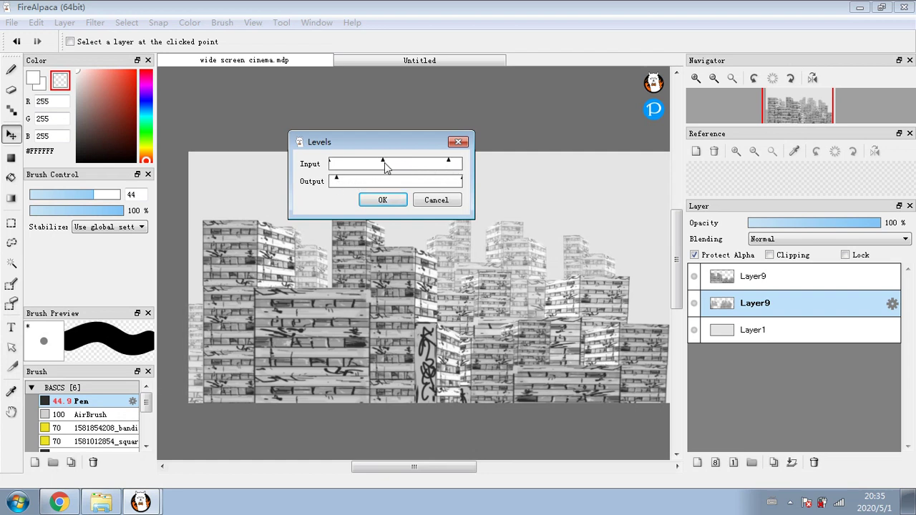
click(383, 200)
Darken the front buildings layer with Levels by raising the input black point slightly
click(793, 283)
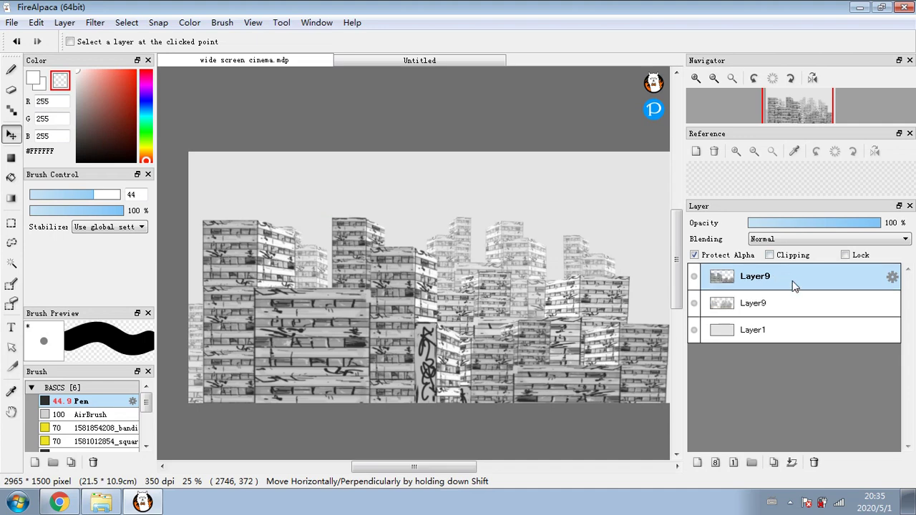
click(95, 22)
click(94, 38)
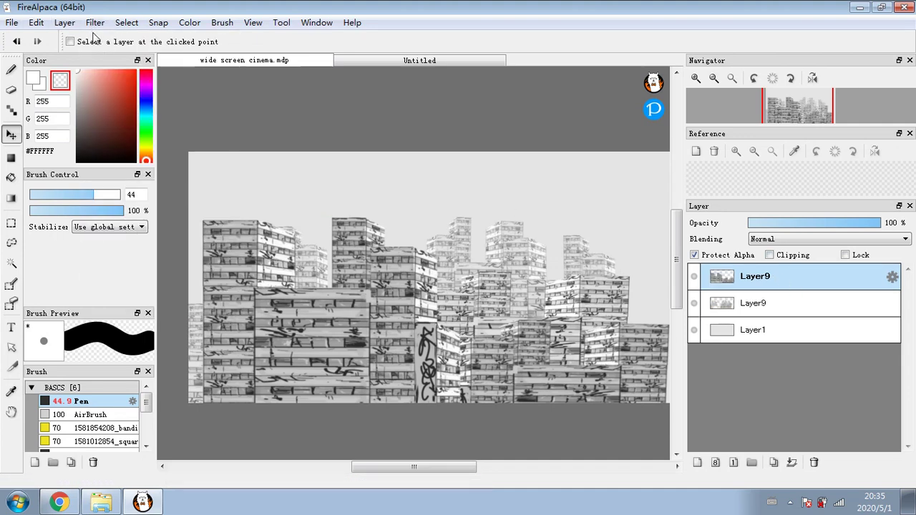
click(95, 22)
click(101, 37)
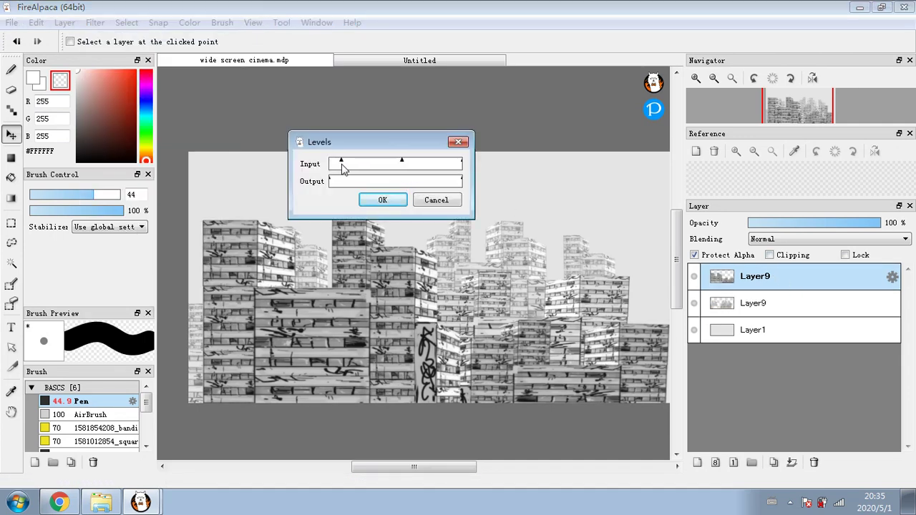
click(380, 200)
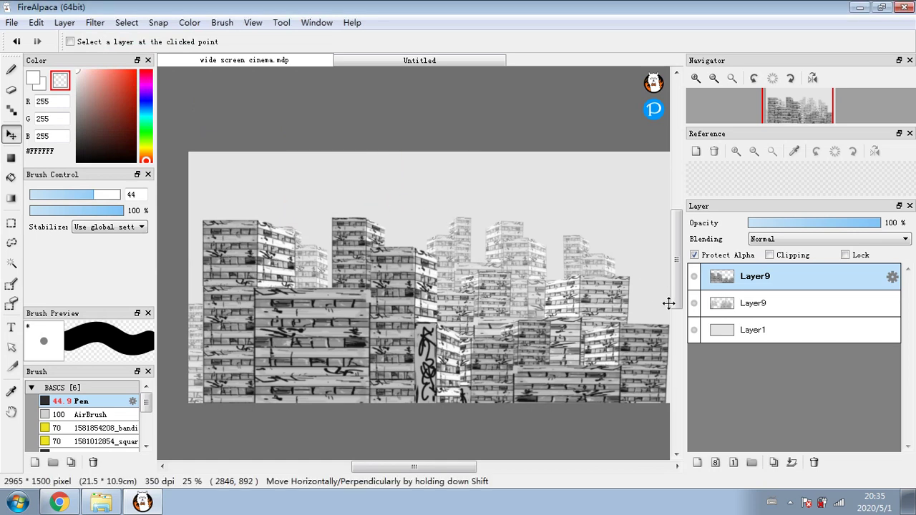
click(755, 332)
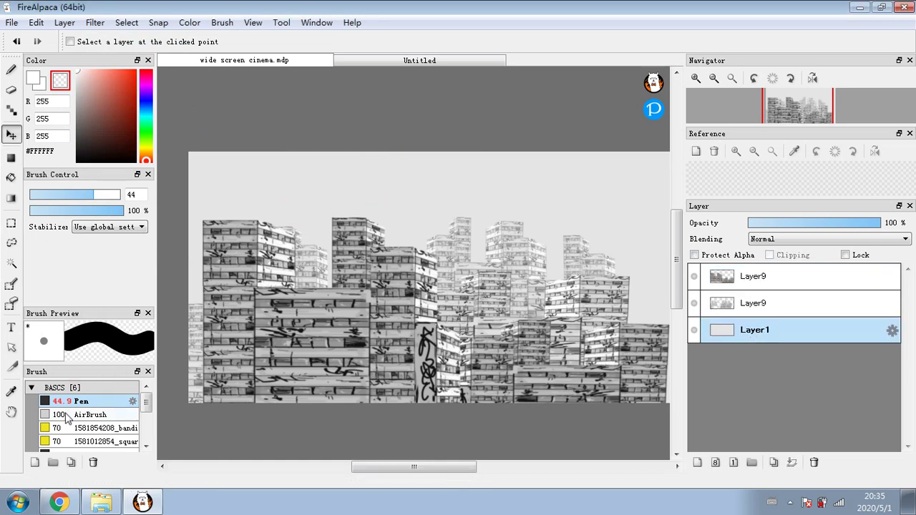
click(66, 415)
click(32, 387)
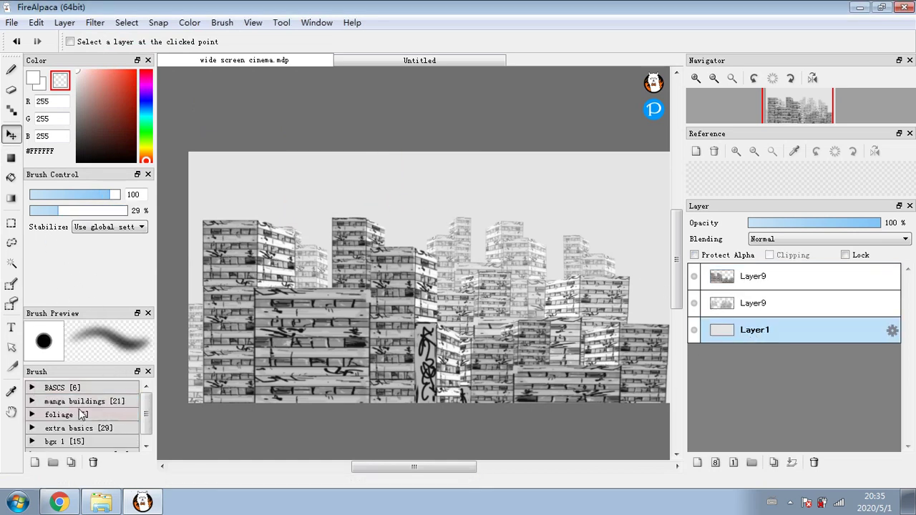
scroll(96, 419, down, 1)
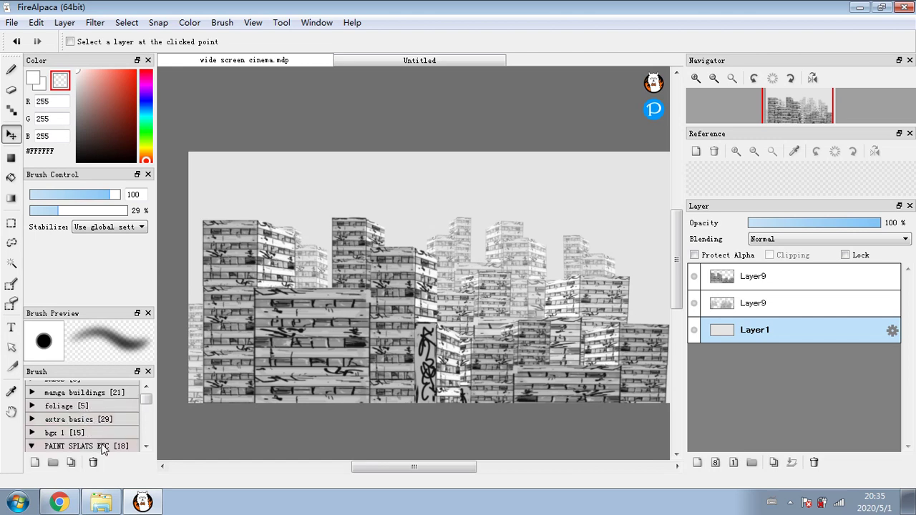
click(102, 446)
scroll(113, 415, down, 2)
click(112, 415)
scroll(112, 415, down, 1)
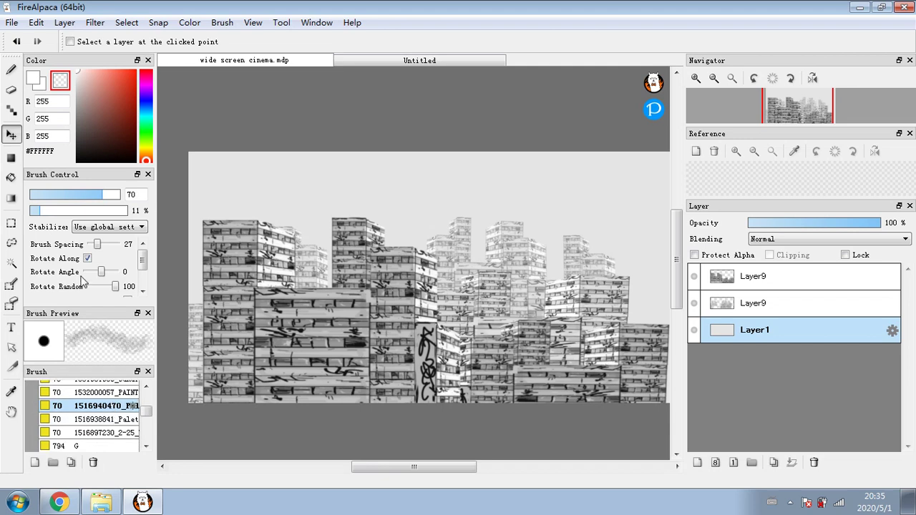
Prepare to paint the sky with the brush in mid-grey #959595 at size 371
mouse_move(87, 78)
mouse_down()
mouse_move(72, 77)
mouse_move(76, 108)
mouse_up()
click(11, 70)
click(34, 78)
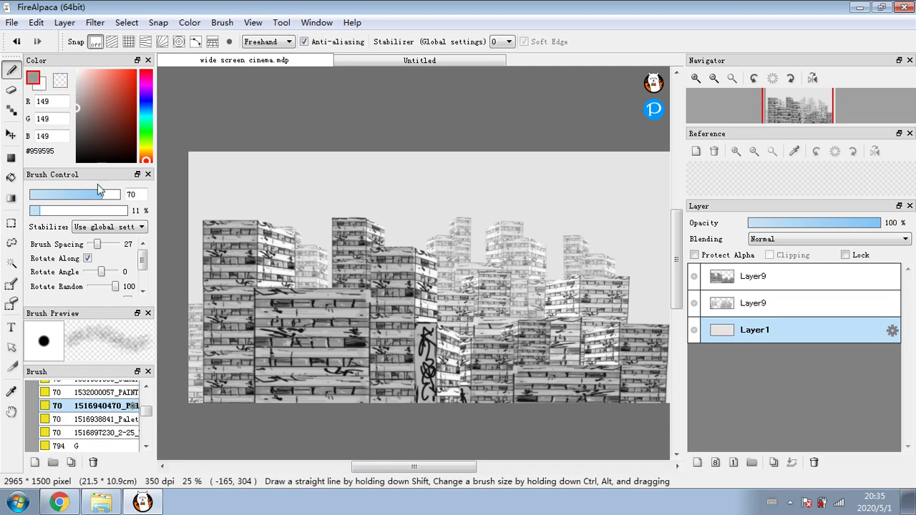
drag(100, 195, 165, 195)
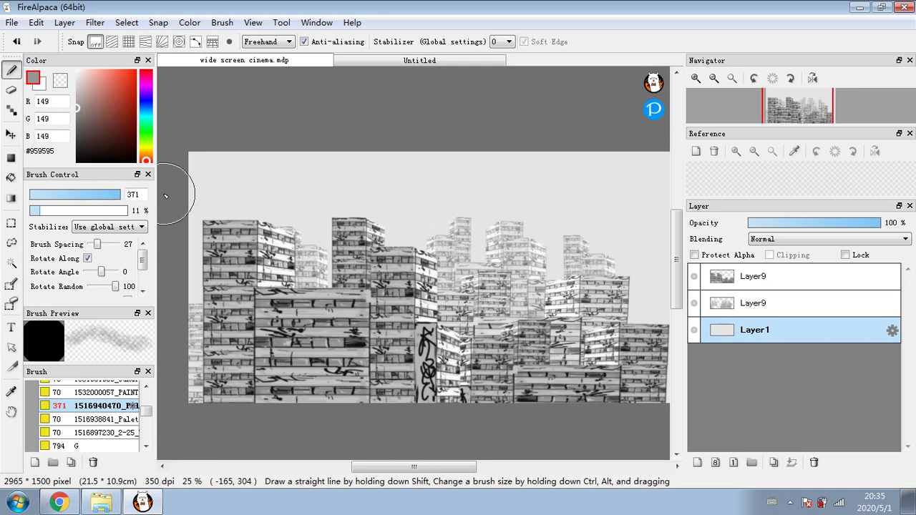
Paint mottled grey clouds across the sky on a new layer above Layer1, and merge that layer down into Layer1
click(697, 462)
mouse_move(227, 175)
mouse_down()
mouse_move(254, 224)
mouse_move(538, 198)
mouse_move(638, 262)
mouse_move(472, 209)
mouse_move(330, 242)
mouse_move(188, 255)
mouse_move(197, 214)
mouse_move(358, 169)
mouse_move(521, 226)
mouse_move(565, 270)
mouse_move(205, 287)
mouse_move(472, 316)
mouse_up()
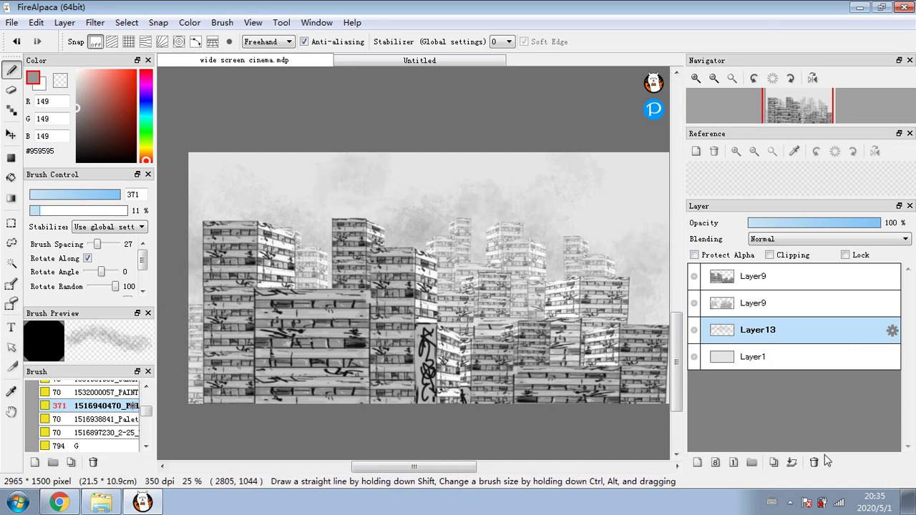
click(791, 463)
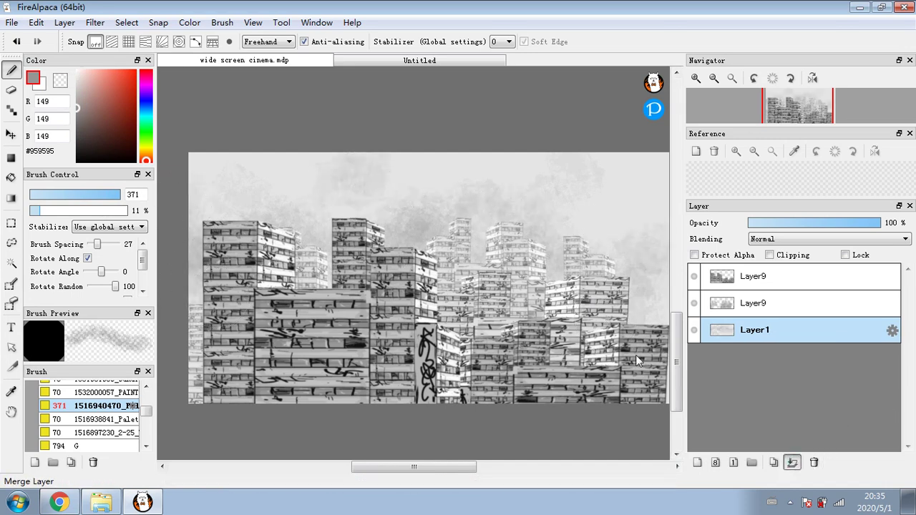
Soften the cloudy Layer1 background with a Gaussian Blur value of 7.86
click(95, 23)
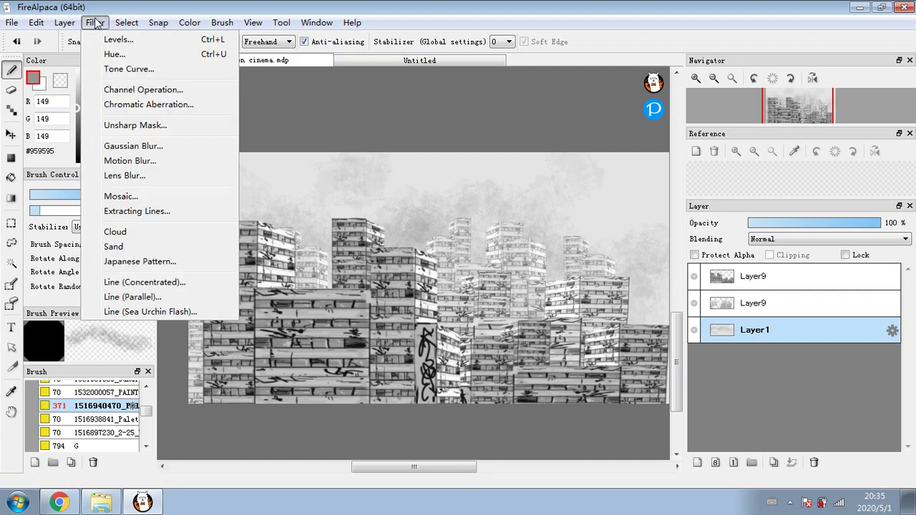
click(130, 146)
drag(316, 127, 353, 129)
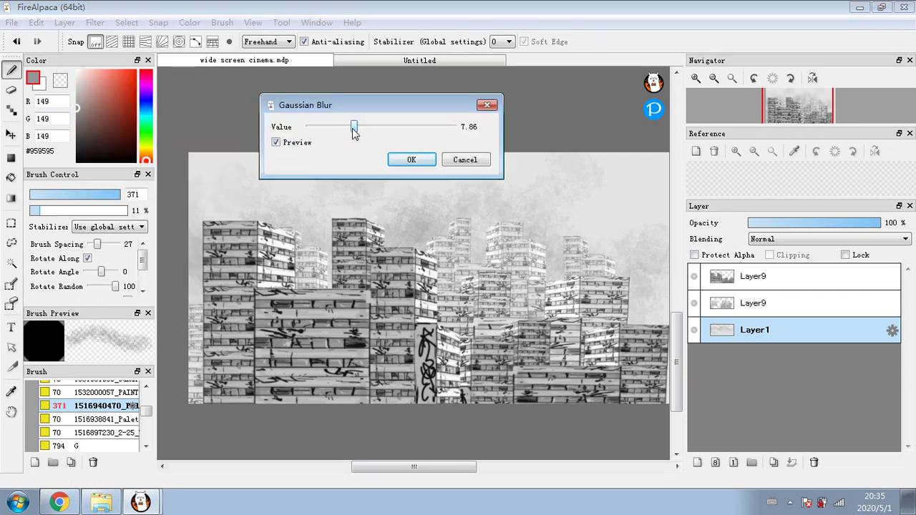
click(410, 159)
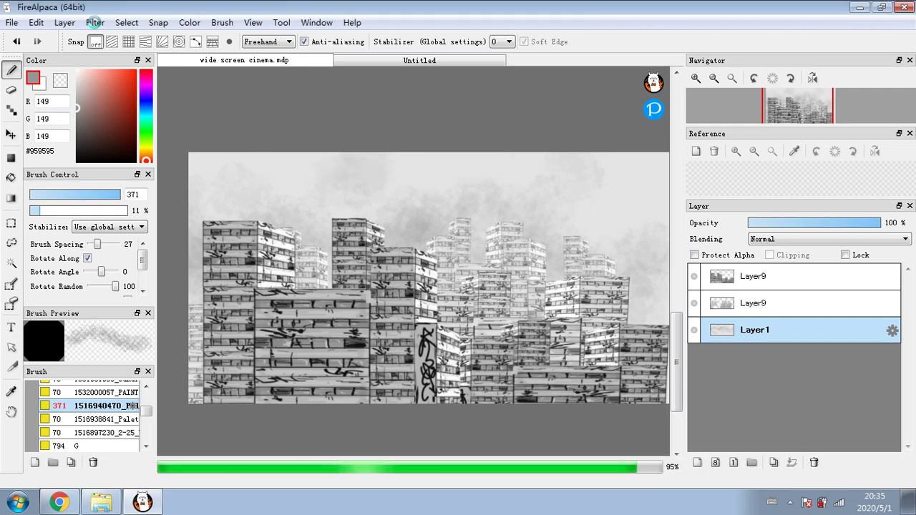
Lighten the darker midtones of the Layer1 sky with an RGB Tone Curve adjustment
click(95, 22)
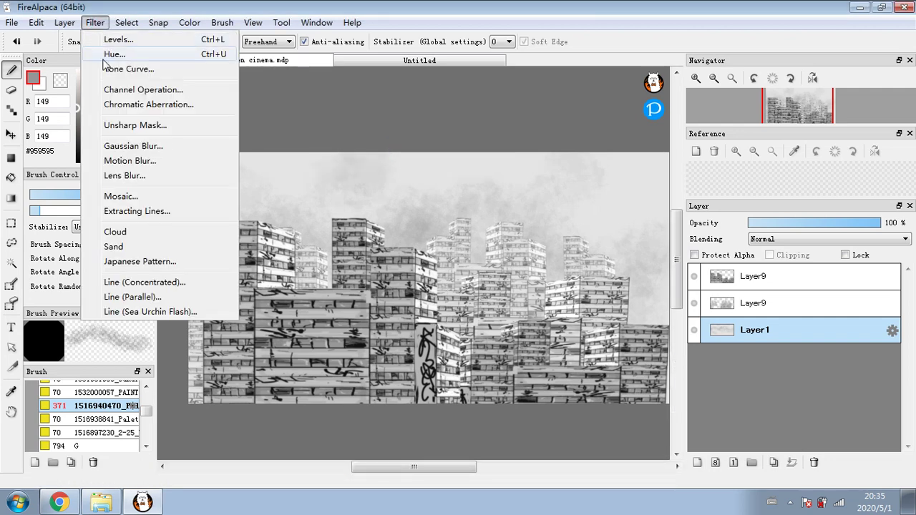
click(105, 69)
drag(401, 291, 433, 302)
drag(444, 163, 190, 54)
drag(229, 126, 218, 113)
mouse_move(181, 194)
mouse_down()
mouse_move(176, 103)
mouse_move(207, 126)
mouse_move(172, 112)
mouse_move(165, 125)
mouse_move(164, 148)
mouse_move(187, 178)
mouse_up()
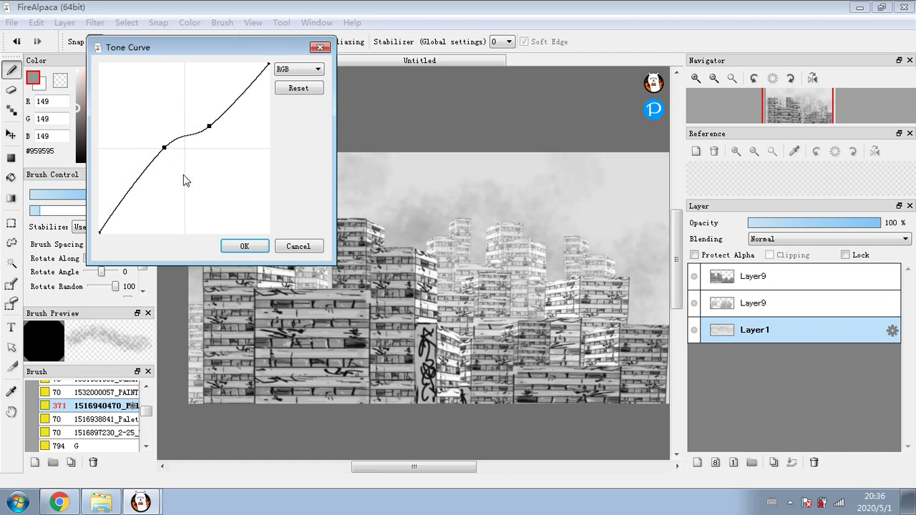
click(244, 245)
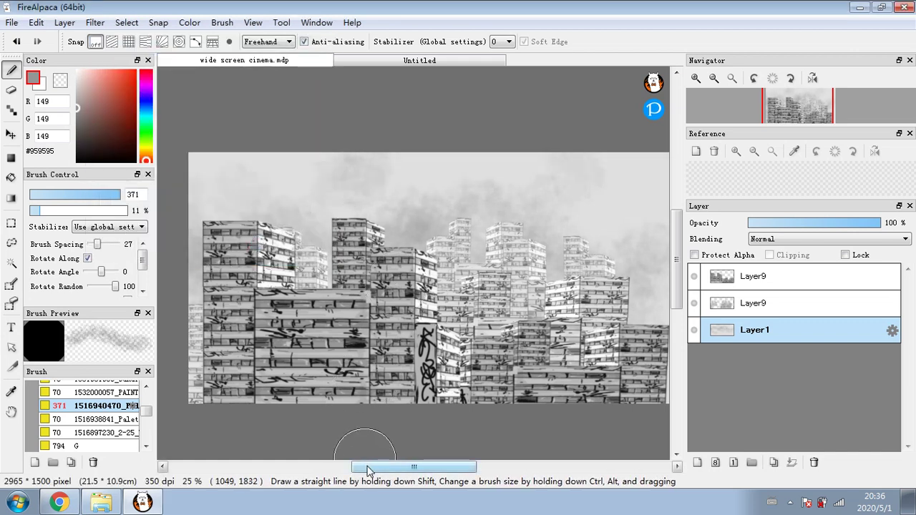
Merge all layers into a single layer and duplicate the merged cityscape
drag(357, 466, 365, 466)
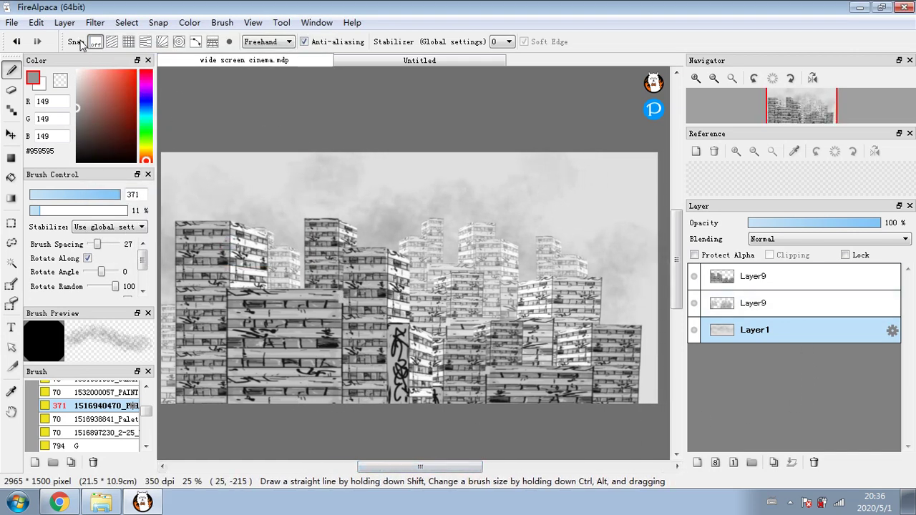
click(66, 22)
click(101, 223)
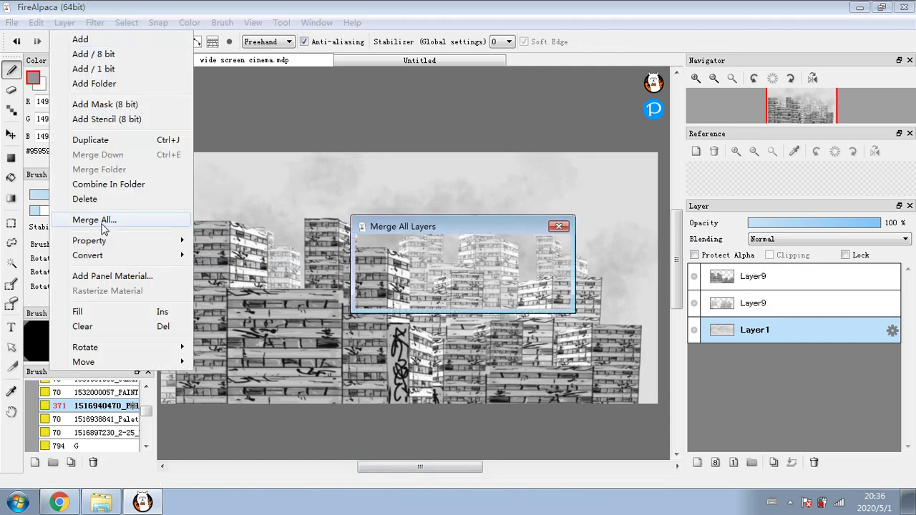
click(490, 296)
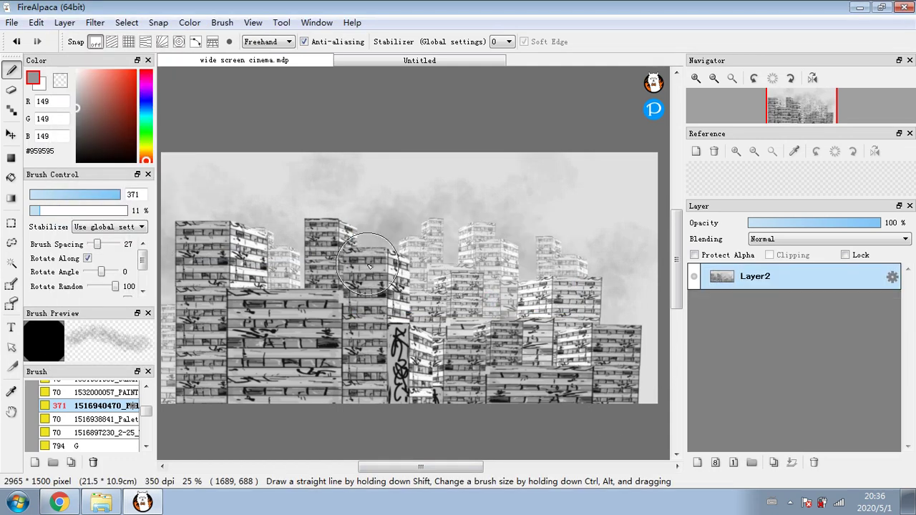
click(773, 462)
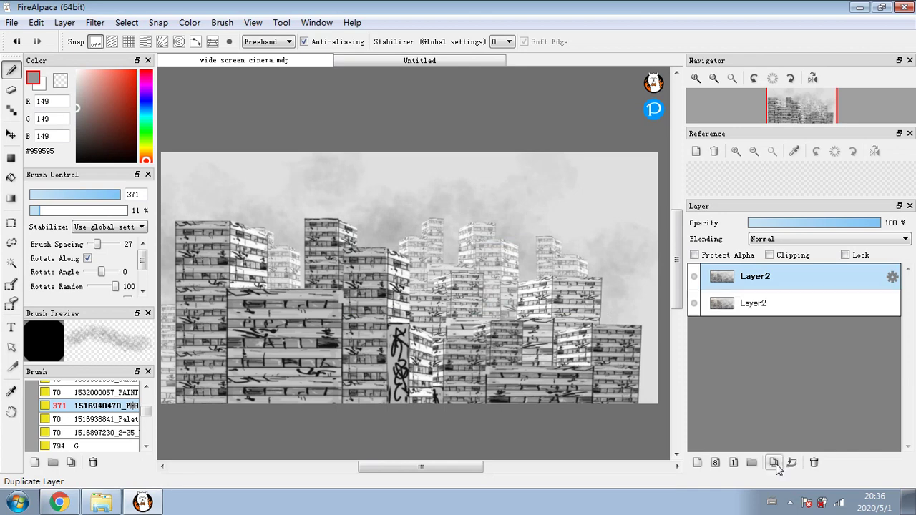
Darken the duplicated cityscape layer with an RGB Tone Curve lowered in the shadows and highlights
click(95, 22)
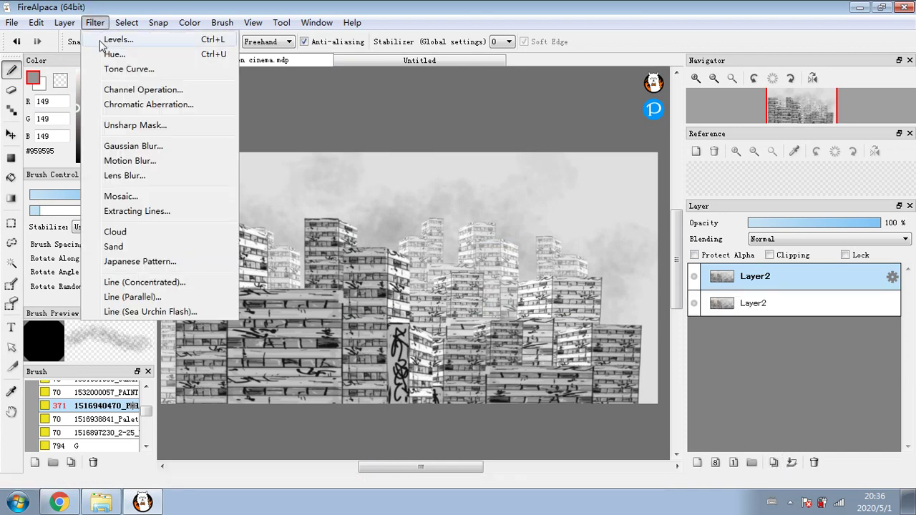
click(115, 69)
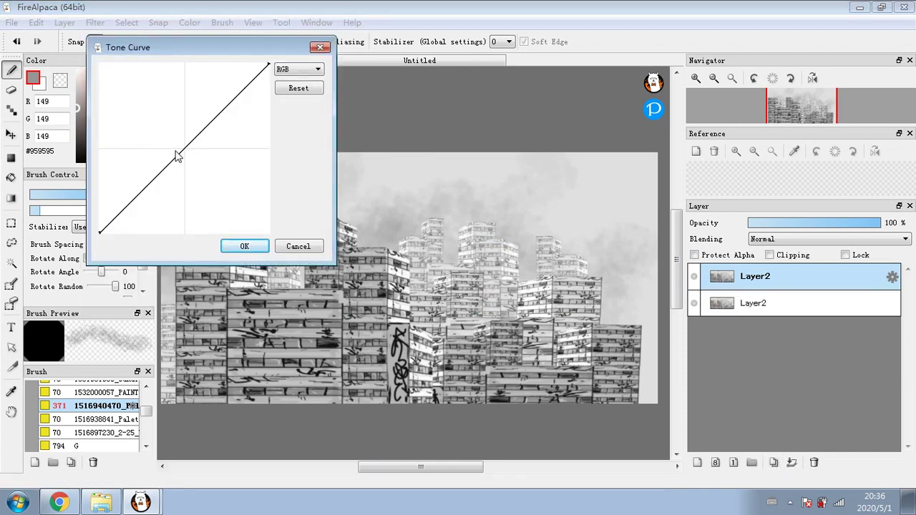
drag(180, 152, 191, 164)
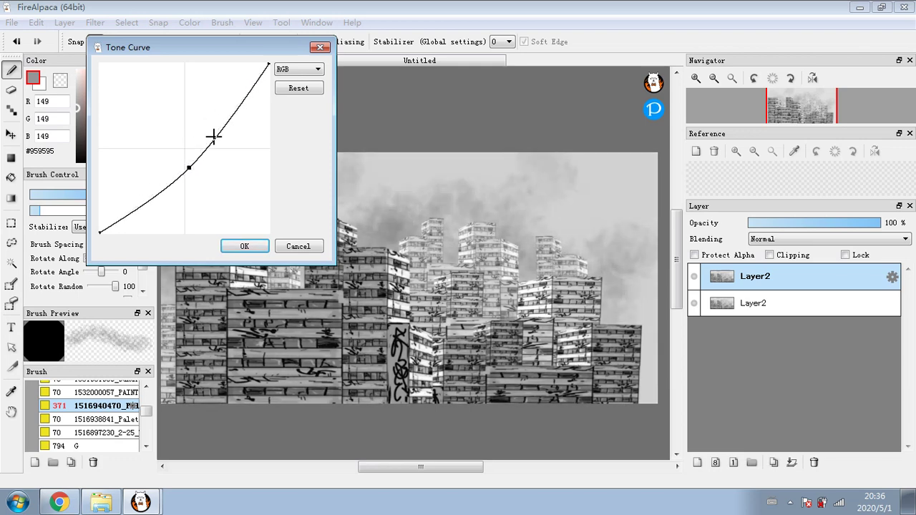
drag(213, 136, 228, 145)
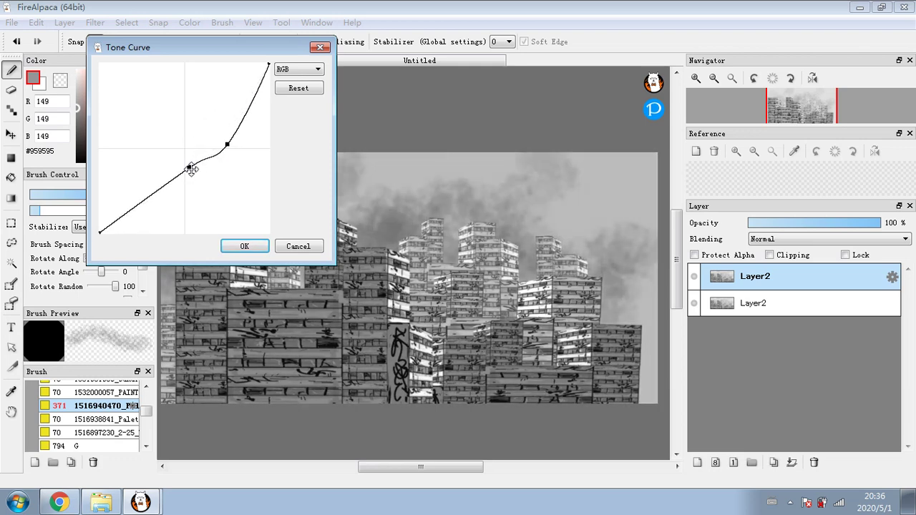
drag(190, 168, 164, 182)
drag(226, 144, 228, 131)
drag(171, 182, 193, 156)
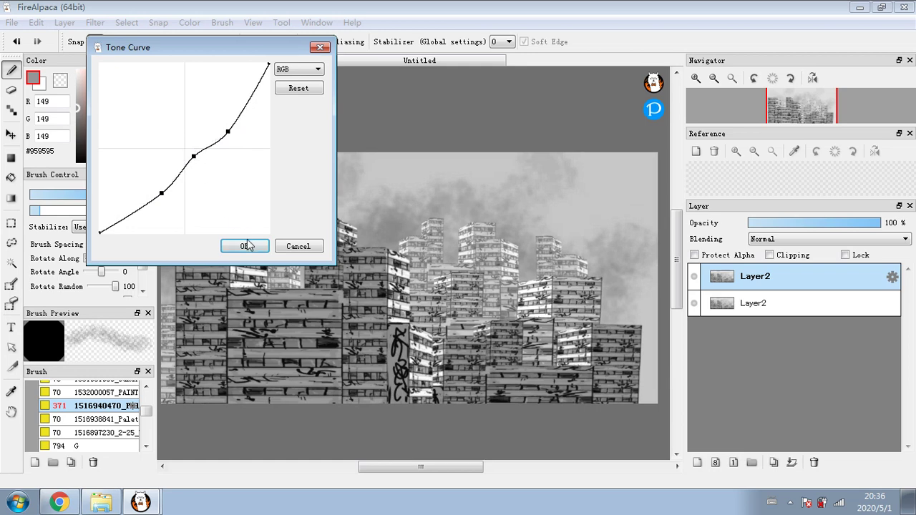
click(244, 246)
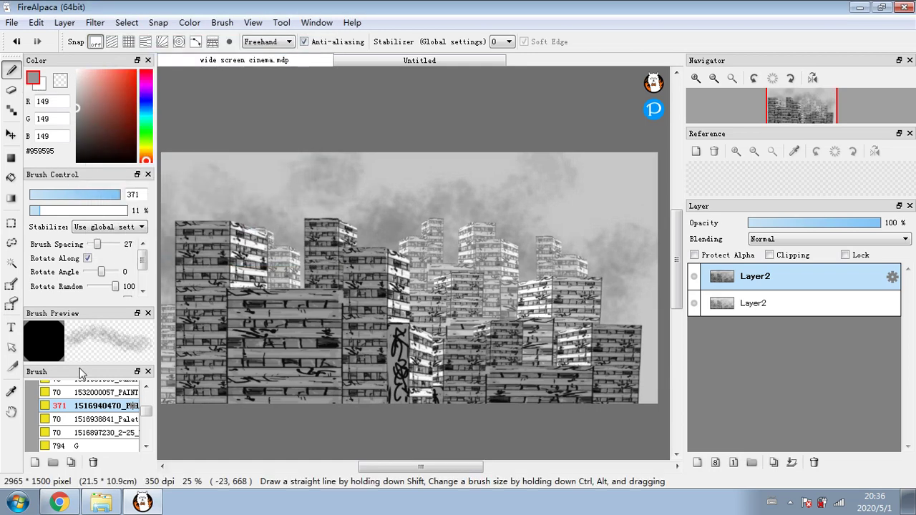
Erase the central area of the darkened duplicate with a transparent AirBrush at size 1352, and merge it down
scroll(70, 395, up, 2)
scroll(43, 418, up, 6)
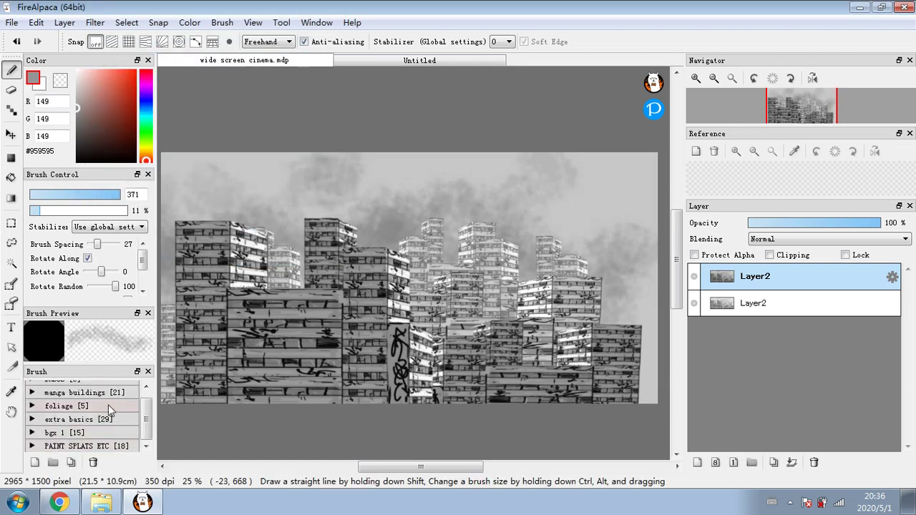
scroll(89, 419, down, 1)
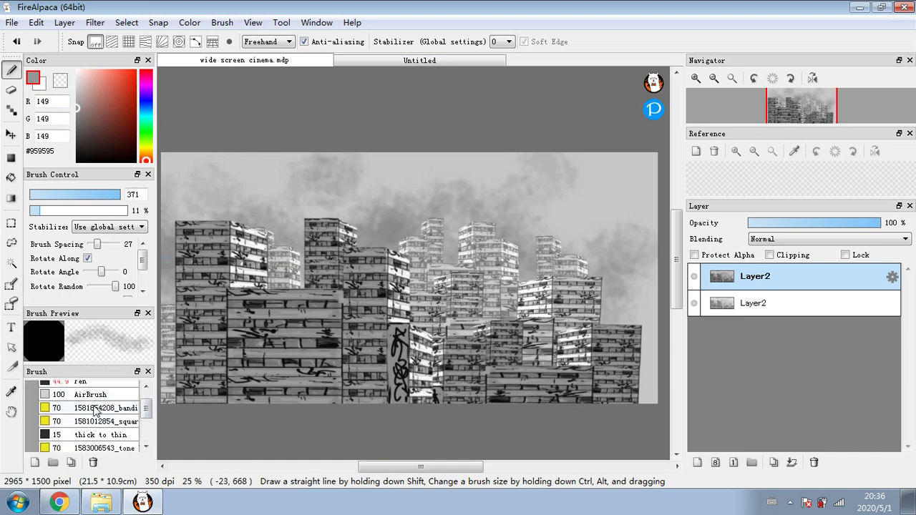
click(93, 395)
drag(84, 196, 172, 204)
click(62, 81)
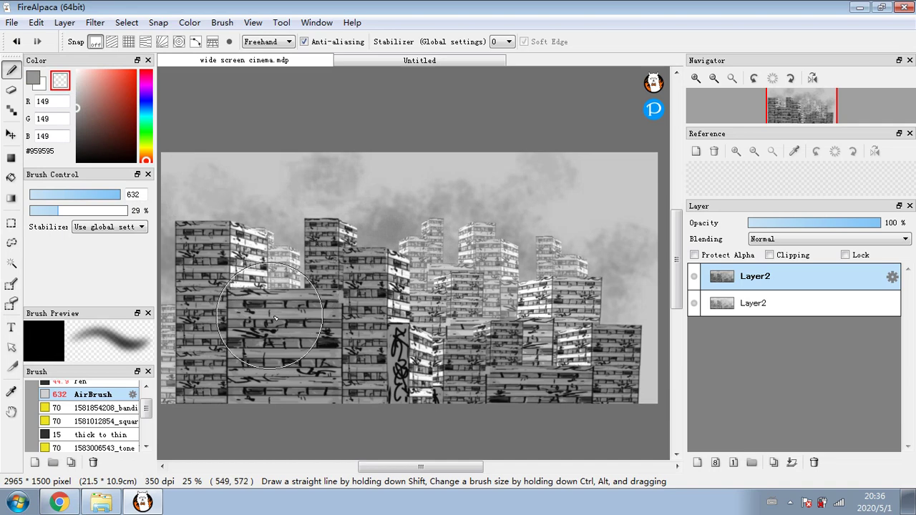
drag(100, 199, 196, 204)
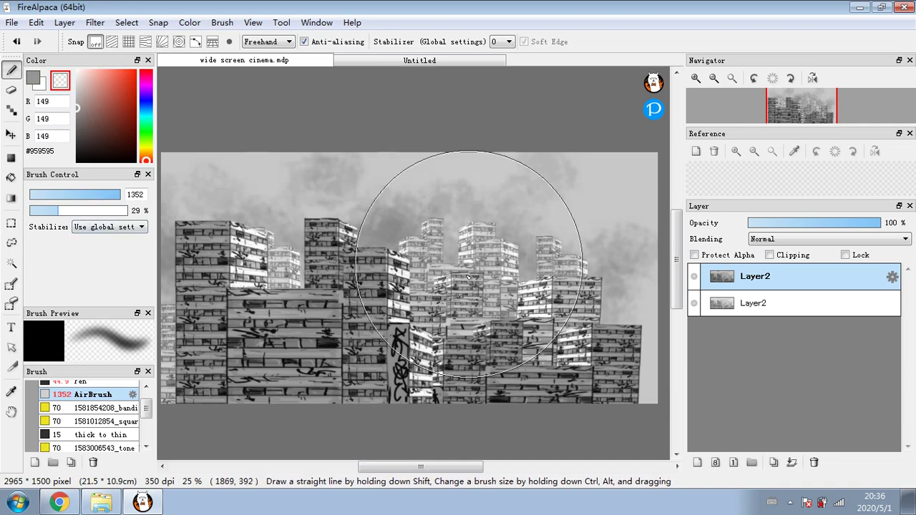
mouse_move(369, 301)
mouse_down()
mouse_move(225, 389)
mouse_move(358, 153)
mouse_move(603, 307)
mouse_move(405, 398)
mouse_move(283, 318)
mouse_move(401, 372)
mouse_move(594, 322)
mouse_move(629, 360)
mouse_move(579, 210)
mouse_move(262, 307)
mouse_move(256, 268)
mouse_move(392, 384)
mouse_move(569, 171)
mouse_move(383, 172)
mouse_move(565, 174)
mouse_move(452, 148)
mouse_move(246, 208)
mouse_move(239, 322)
mouse_move(551, 356)
mouse_move(465, 401)
mouse_move(295, 350)
mouse_move(588, 285)
mouse_move(287, 284)
mouse_move(259, 317)
mouse_move(400, 346)
mouse_up()
click(791, 463)
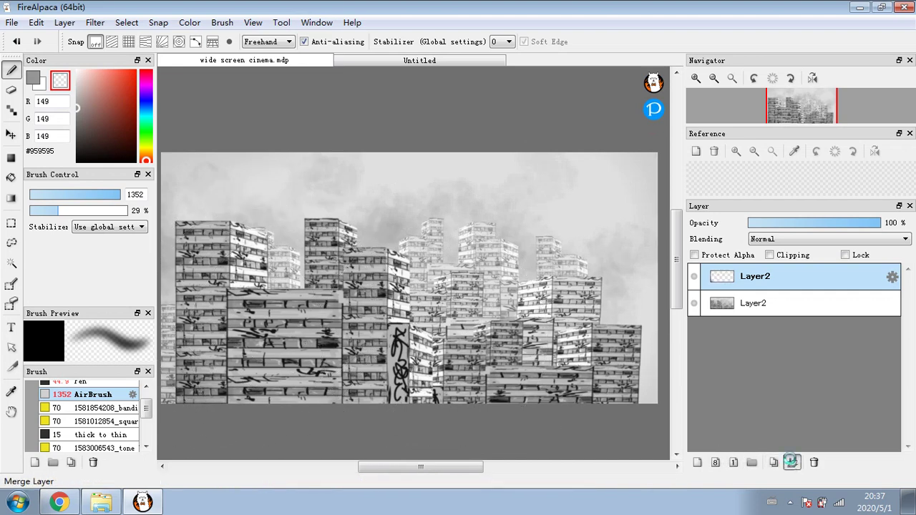
Fill a new layer above the cityscape with a vertical linear gradient from pale yellow #CECBA3 at the sky to salmon pink at the base
click(698, 463)
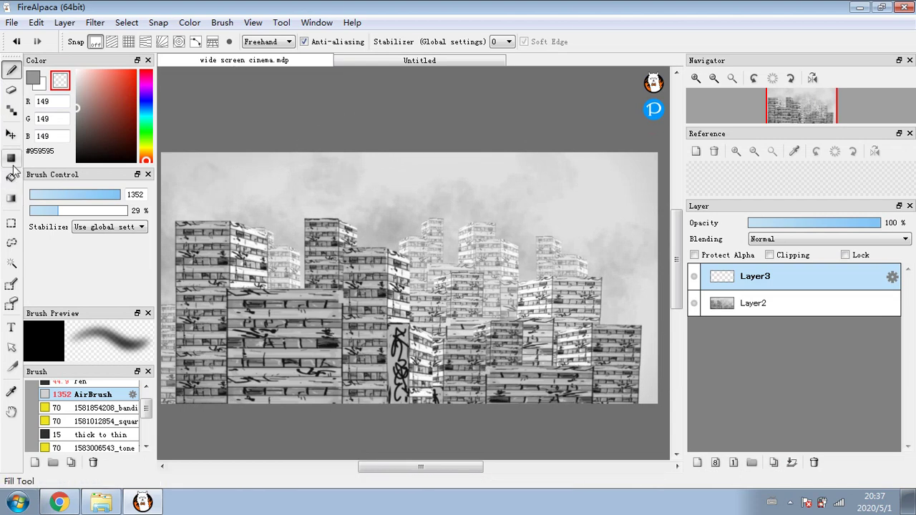
click(18, 204)
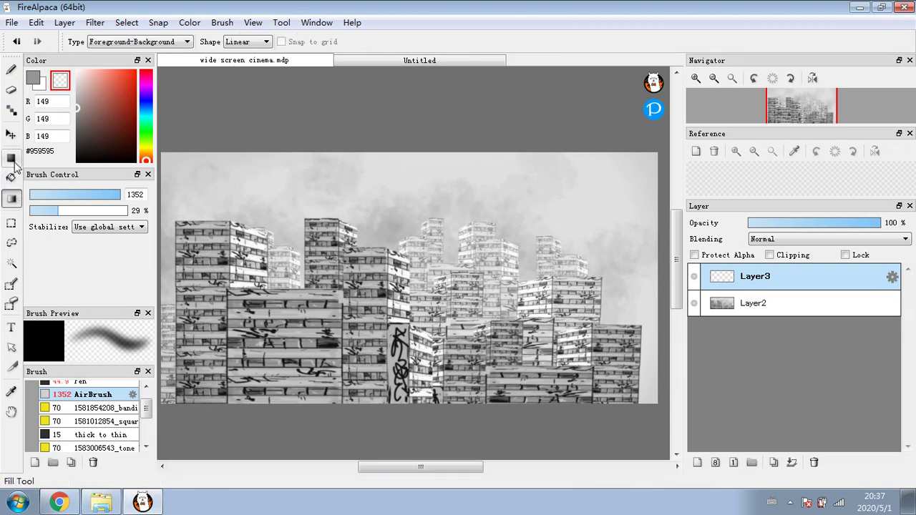
click(34, 77)
click(12, 69)
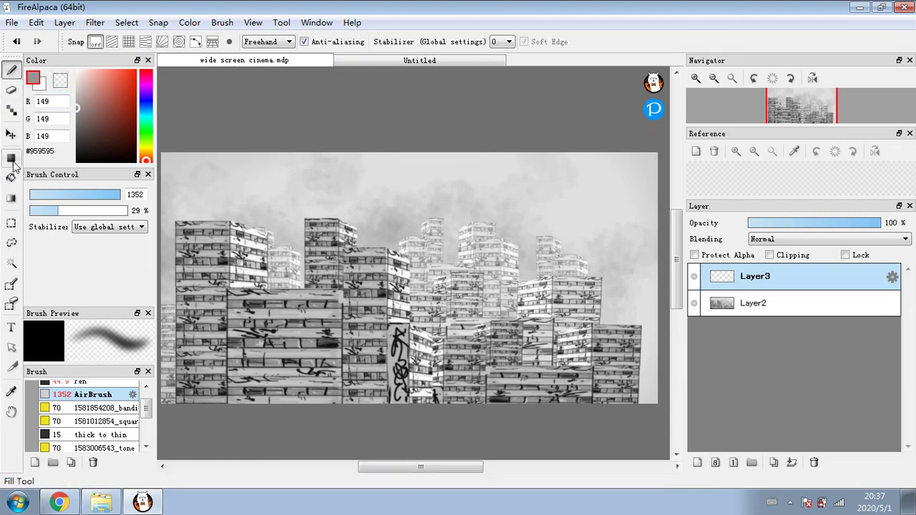
click(43, 87)
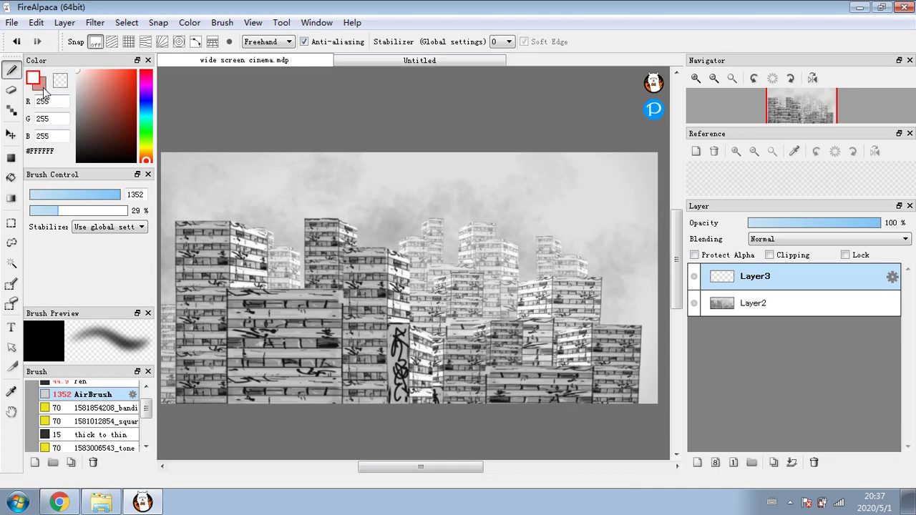
click(146, 149)
click(91, 98)
click(88, 87)
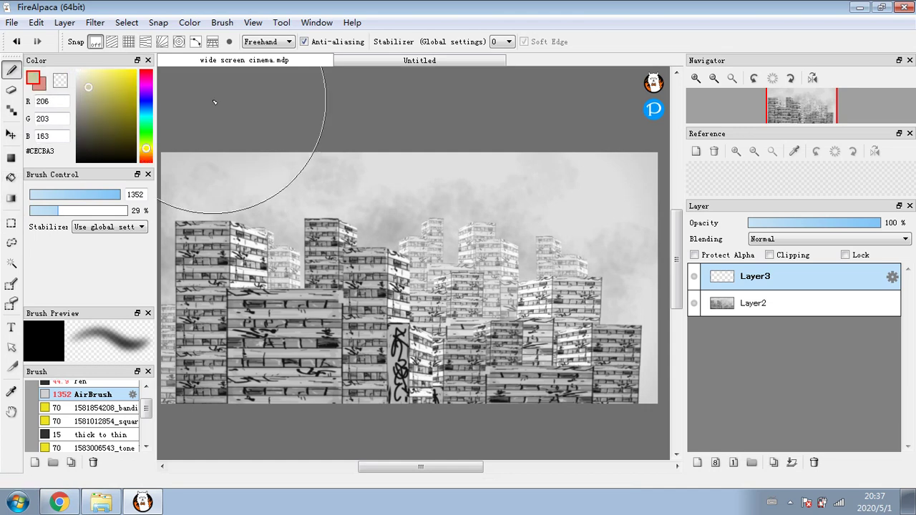
drag(104, 199, 68, 198)
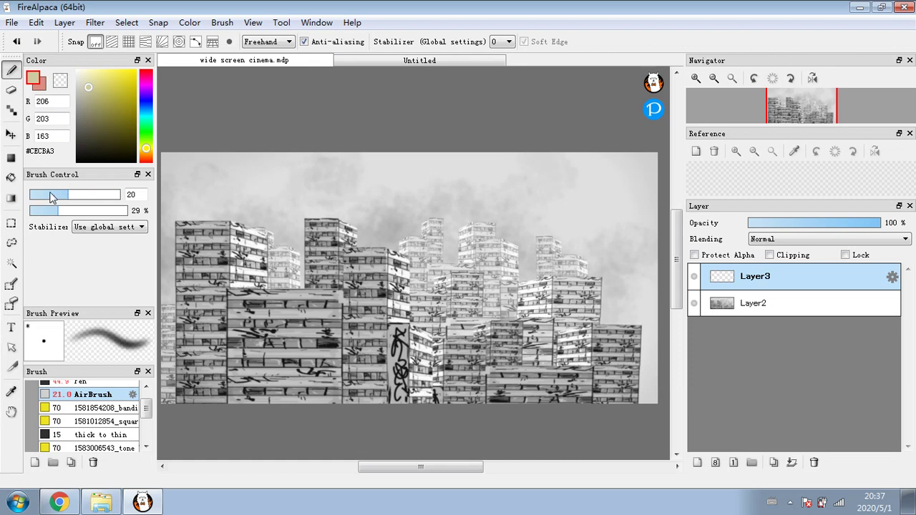
click(11, 198)
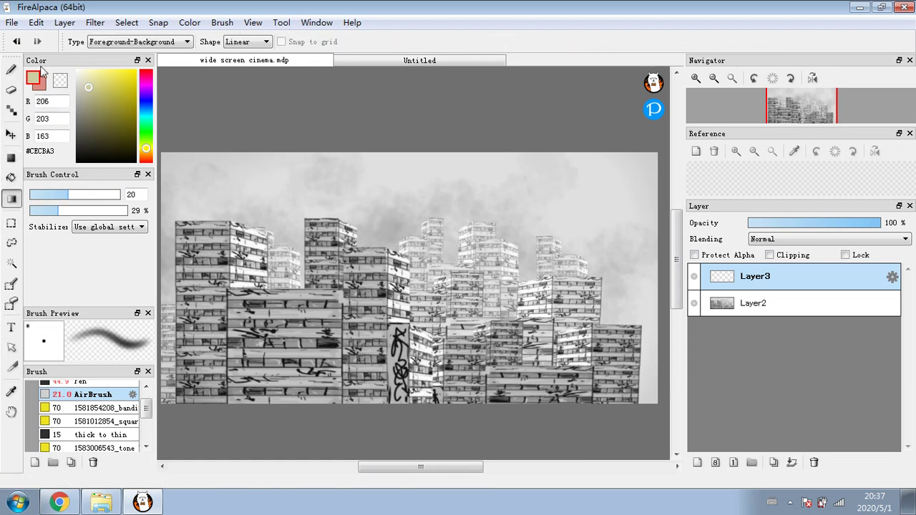
drag(405, 178, 420, 418)
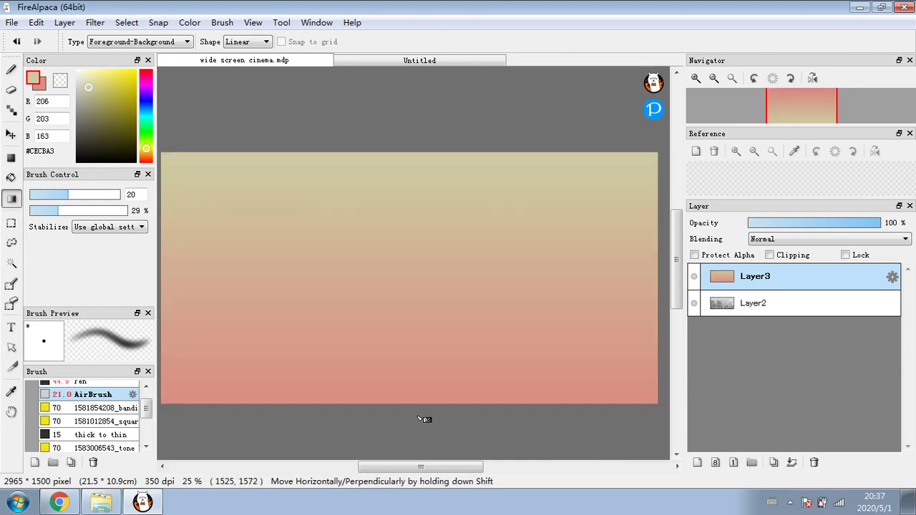
Blend the gradient layer as Multiply at 57% opacity, and merge it down into the cityscape
click(816, 238)
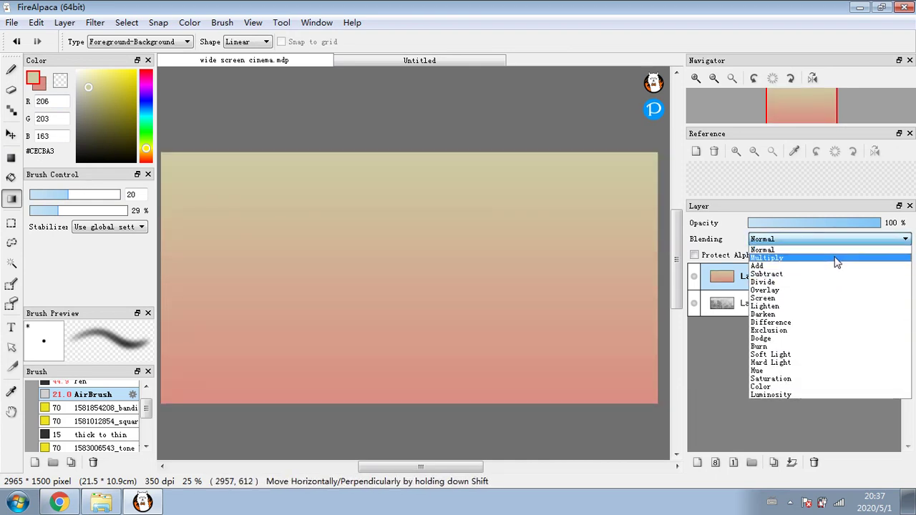
click(842, 258)
drag(853, 224, 827, 227)
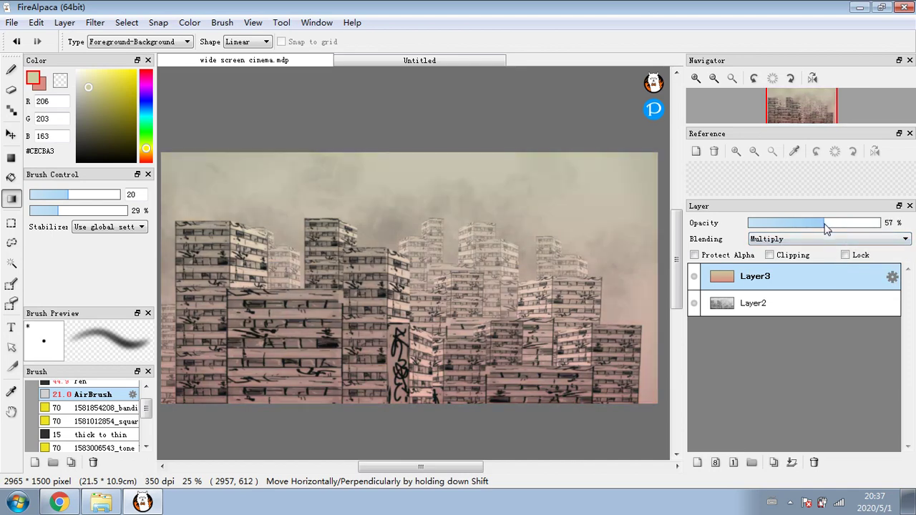
click(791, 463)
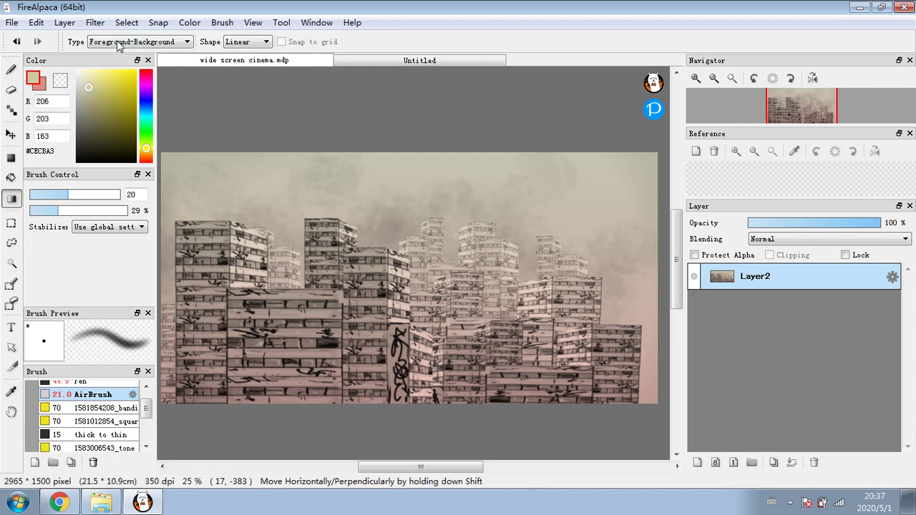
click(95, 22)
click(115, 55)
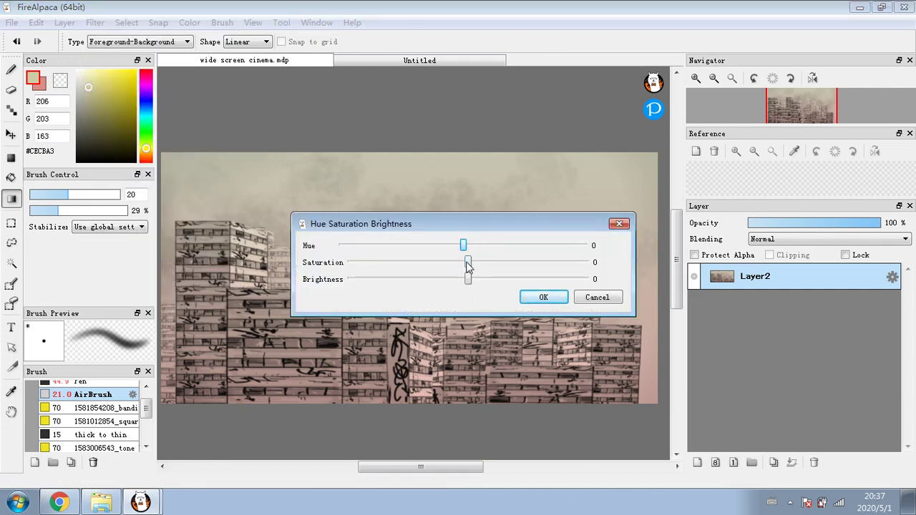
click(619, 226)
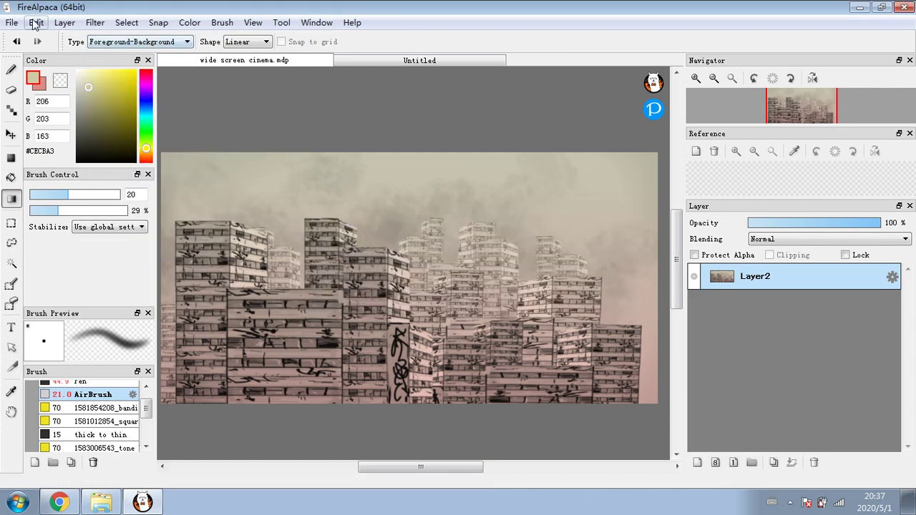
Raise the tinted cityscape's saturation to +90 and add a new empty layer above it
click(93, 22)
click(115, 55)
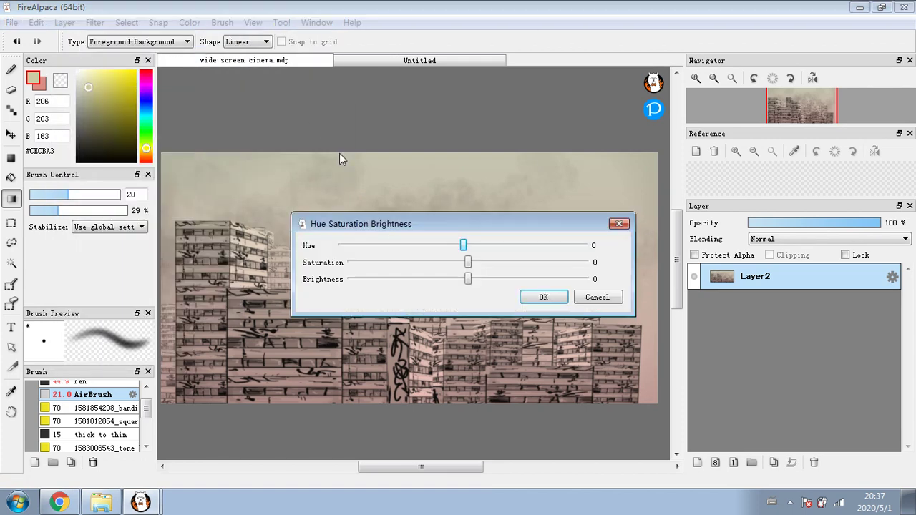
drag(468, 262, 574, 263)
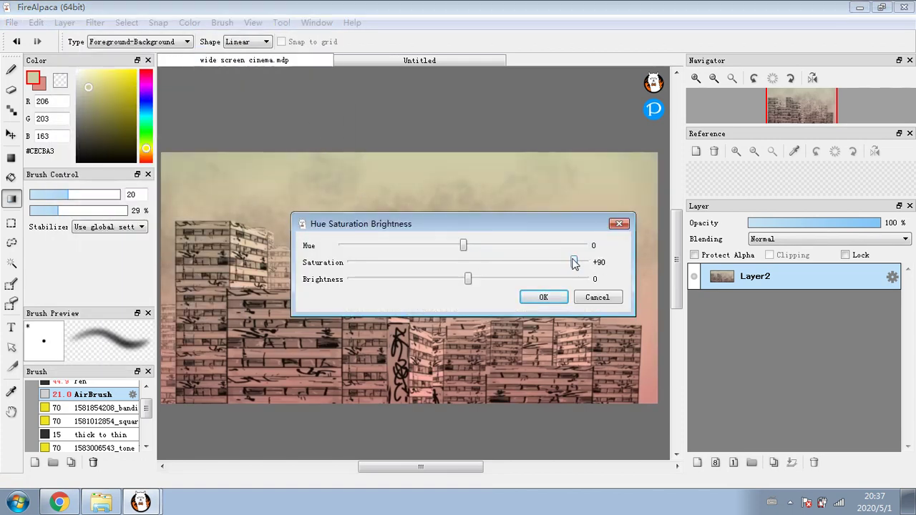
click(542, 298)
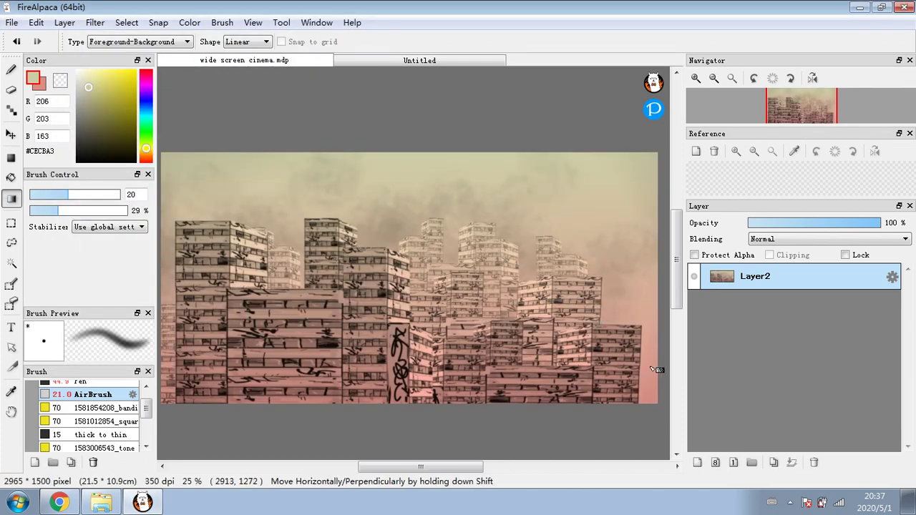
click(697, 463)
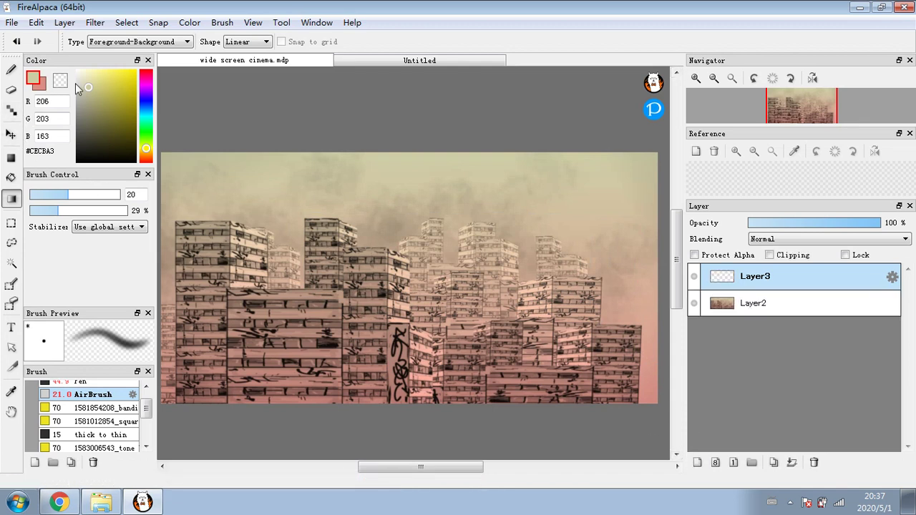
Fill the new layer with a near-vertical linear gradient from periwinkle blue #829EDB at the sky to muted olive yellow at the base
click(93, 90)
drag(94, 87, 95, 94)
click(41, 85)
click(141, 104)
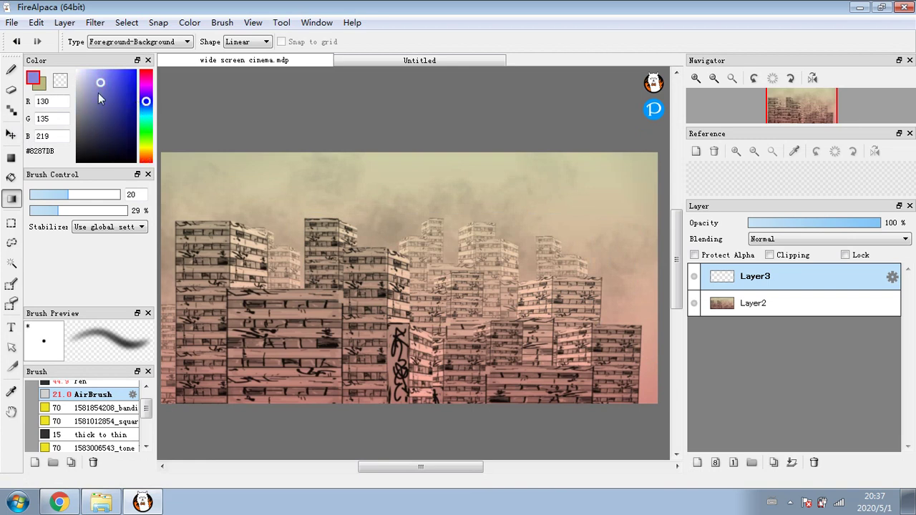
drag(141, 104, 146, 105)
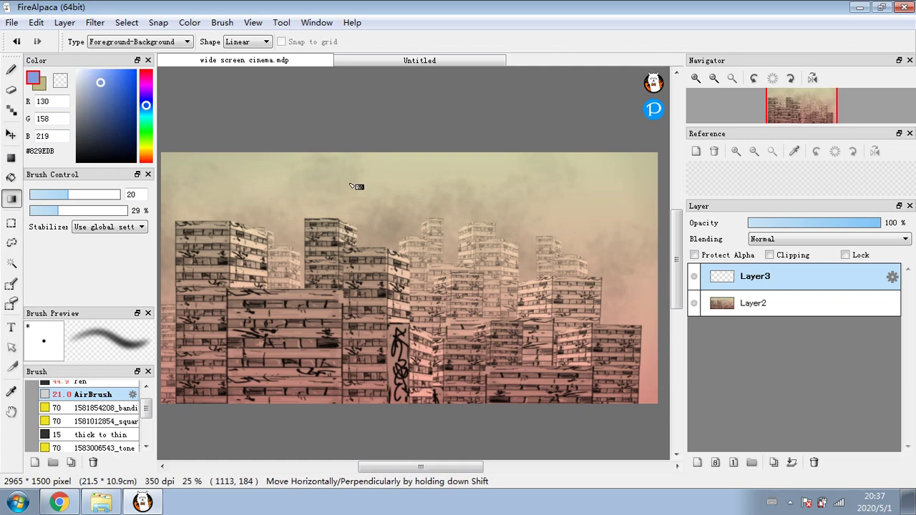
drag(354, 184, 483, 315)
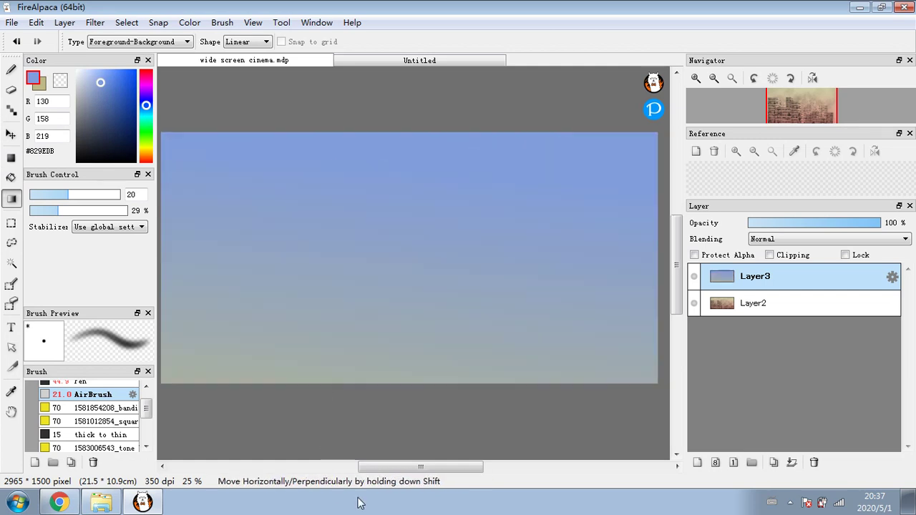
drag(357, 189, 317, 482)
drag(353, 204, 331, 417)
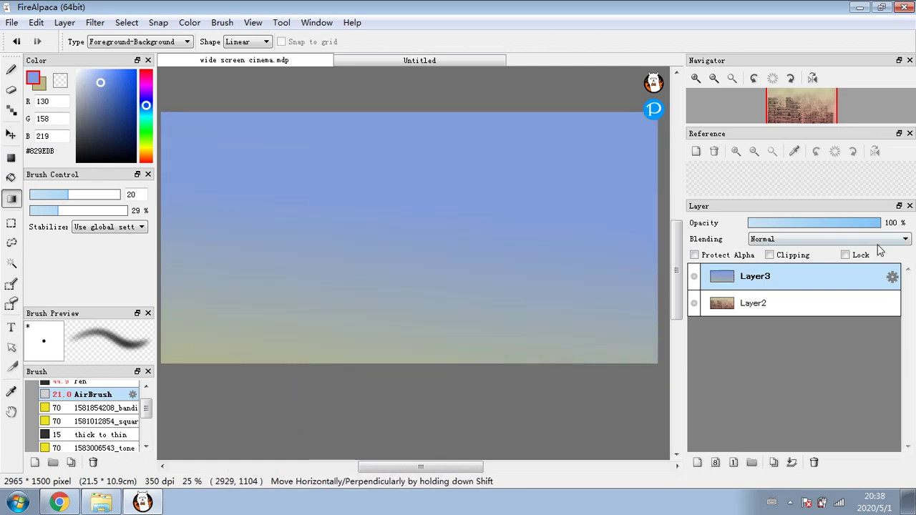
Try blending the blue gradient layer as Multiply at 72% opacity
click(853, 226)
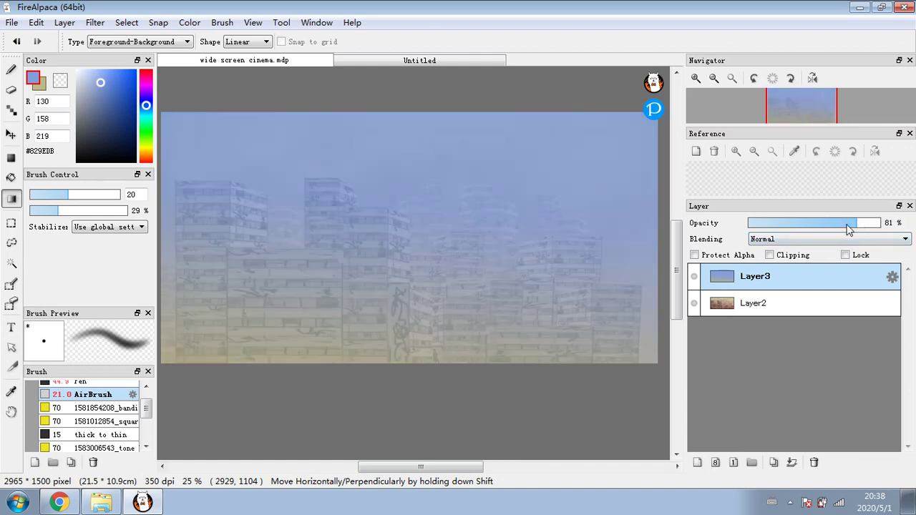
drag(853, 226, 880, 229)
click(866, 240)
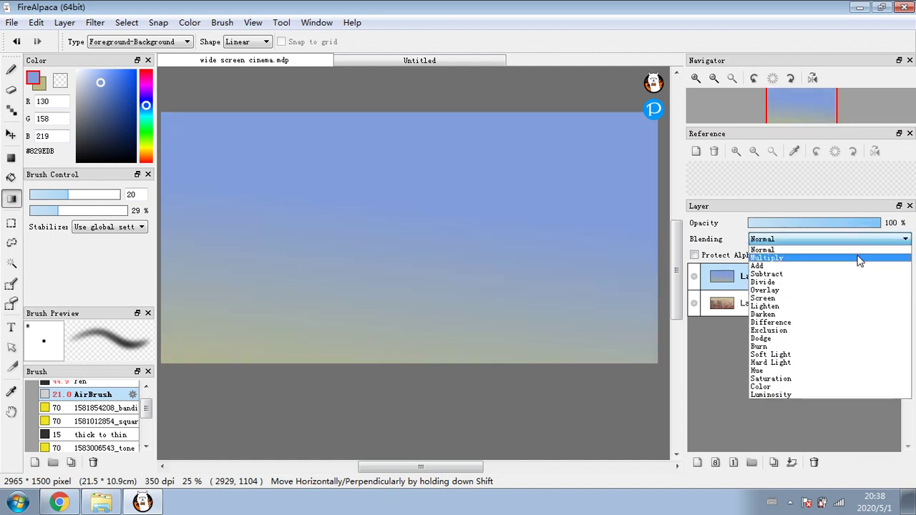
click(859, 258)
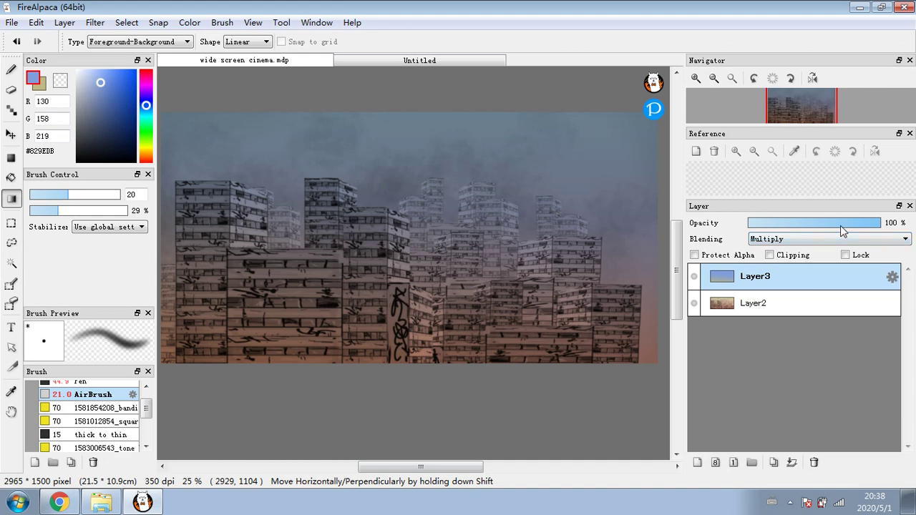
click(865, 228)
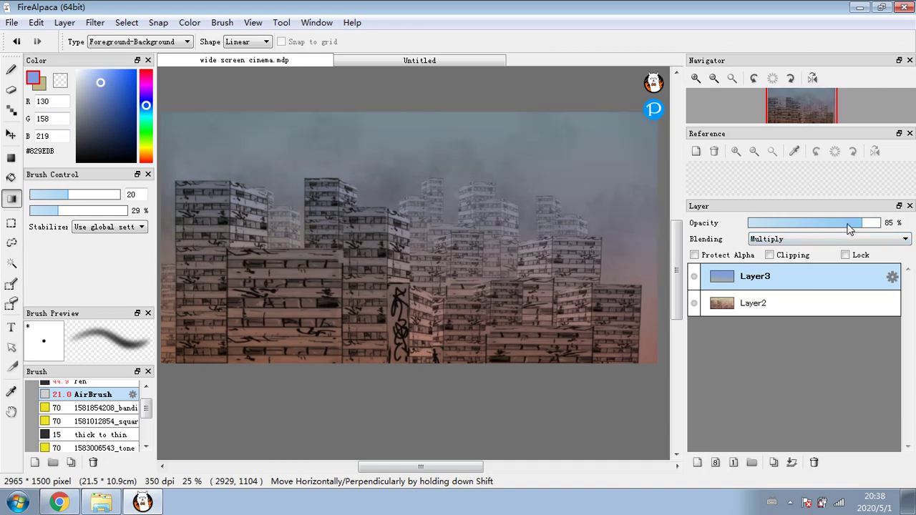
click(838, 226)
click(844, 227)
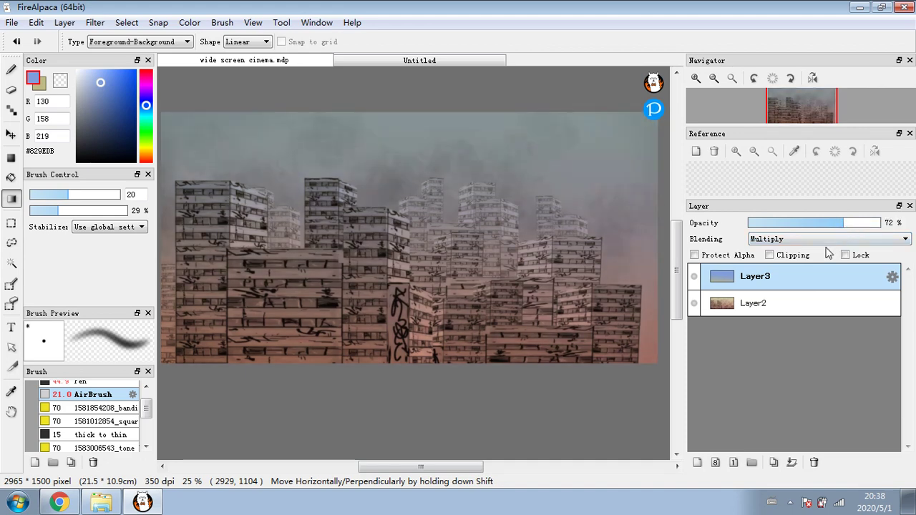
Try the Color and Overlay blending modes on the blue gradient layer
click(827, 240)
click(785, 388)
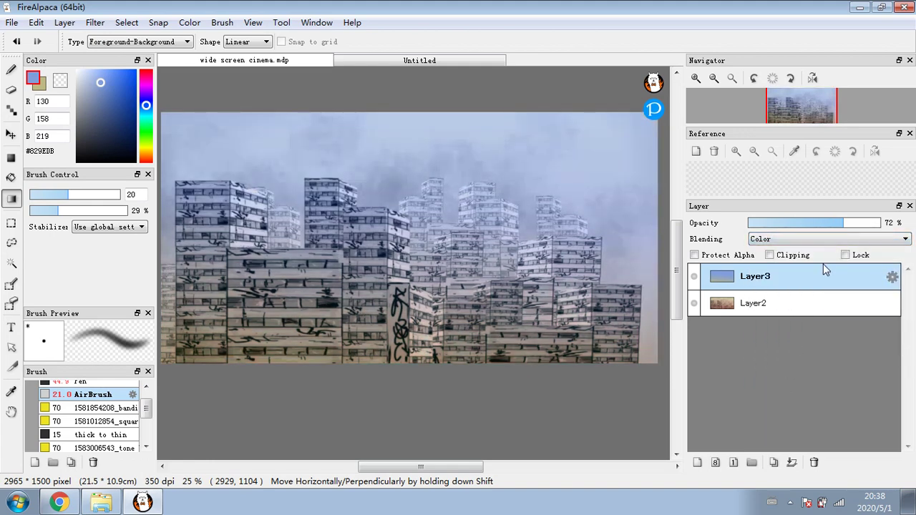
click(827, 241)
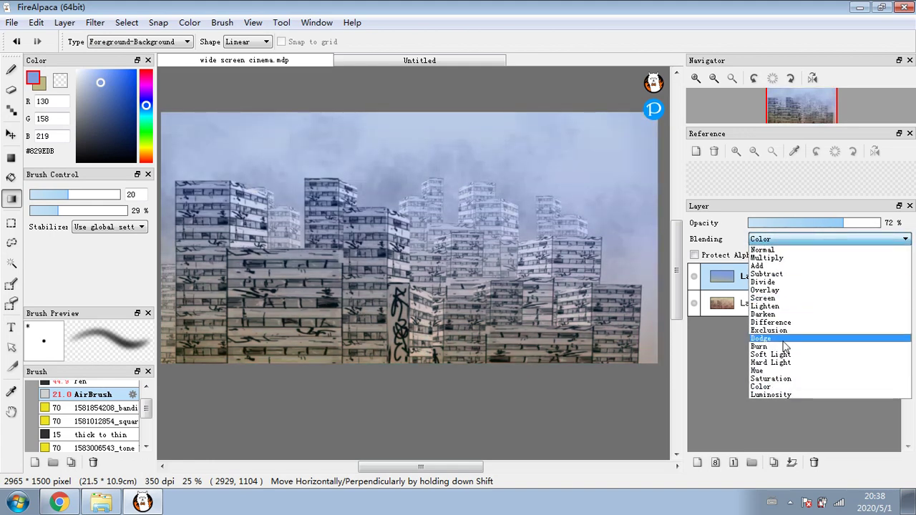
click(805, 290)
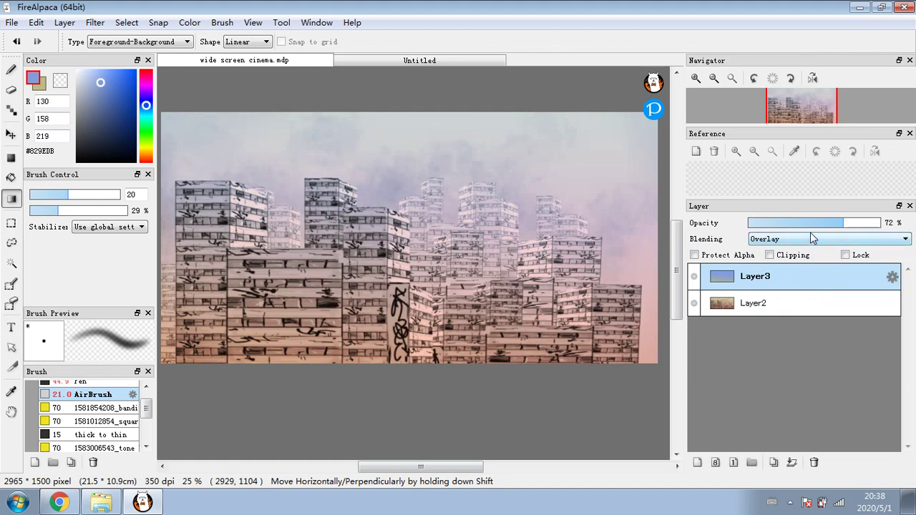
Try blending the blue gradient layer as Screen at 45% opacity
click(810, 236)
click(799, 298)
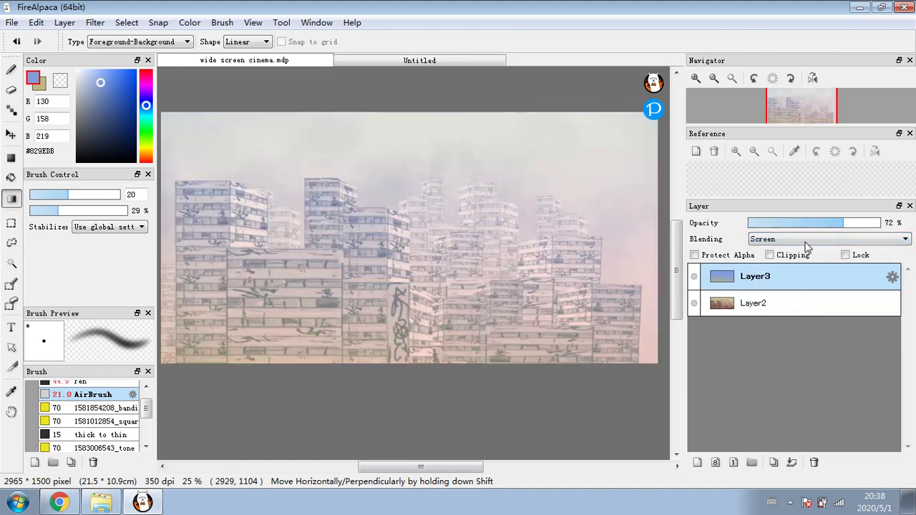
click(809, 236)
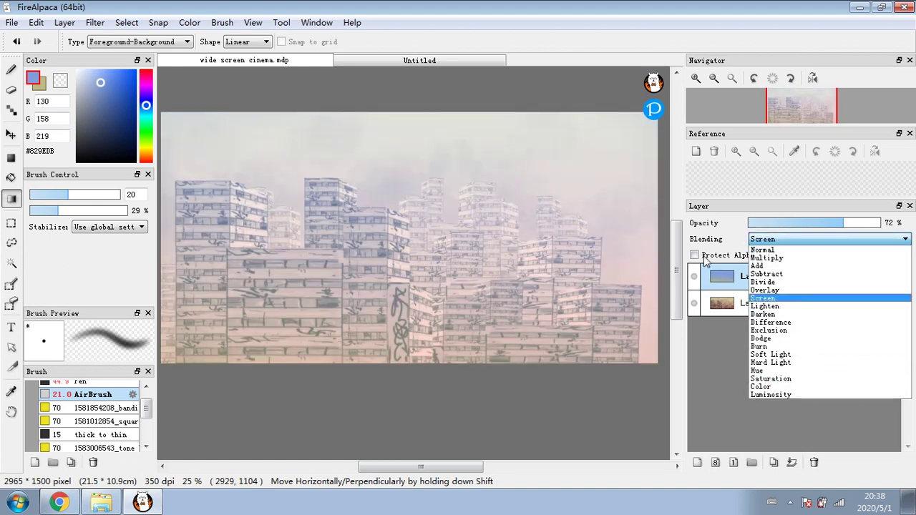
click(840, 225)
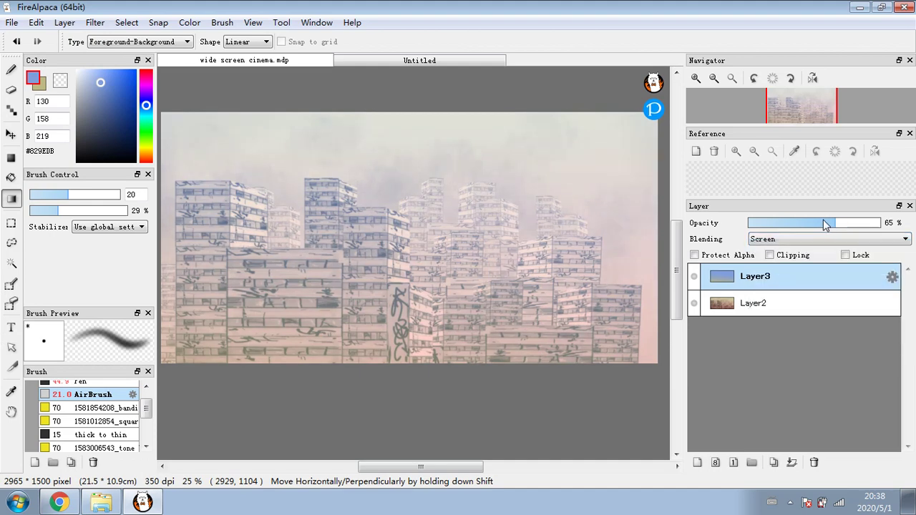
drag(824, 223, 820, 224)
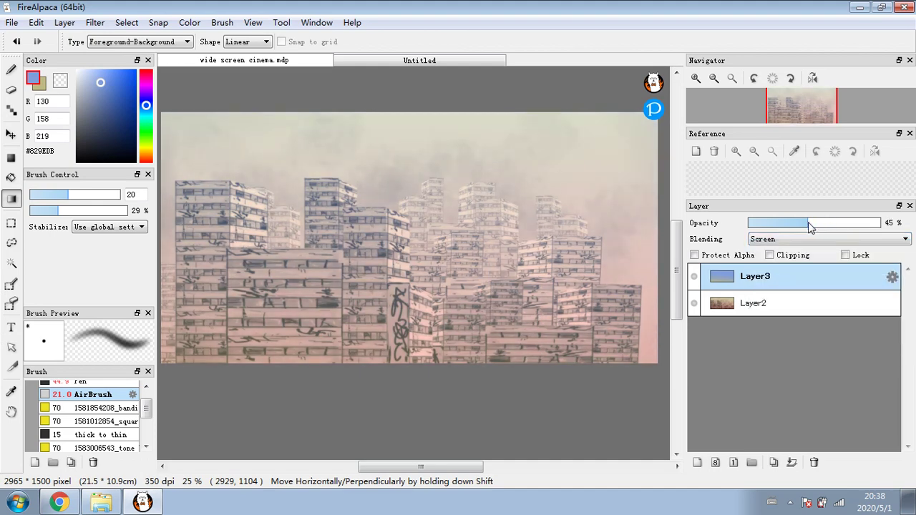
Try the blue gradient layer in Multiply mode at full opacity
click(794, 239)
scroll(792, 254, up, 3)
click(790, 262)
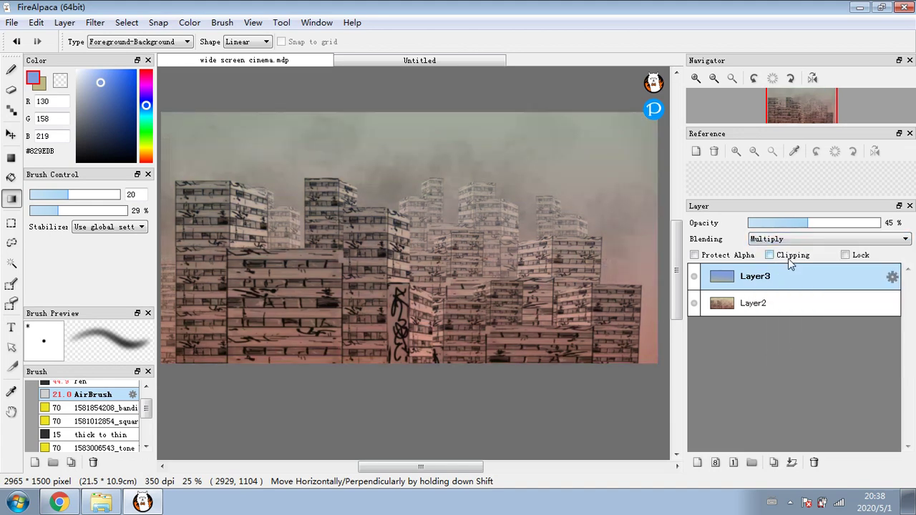
drag(820, 228, 909, 224)
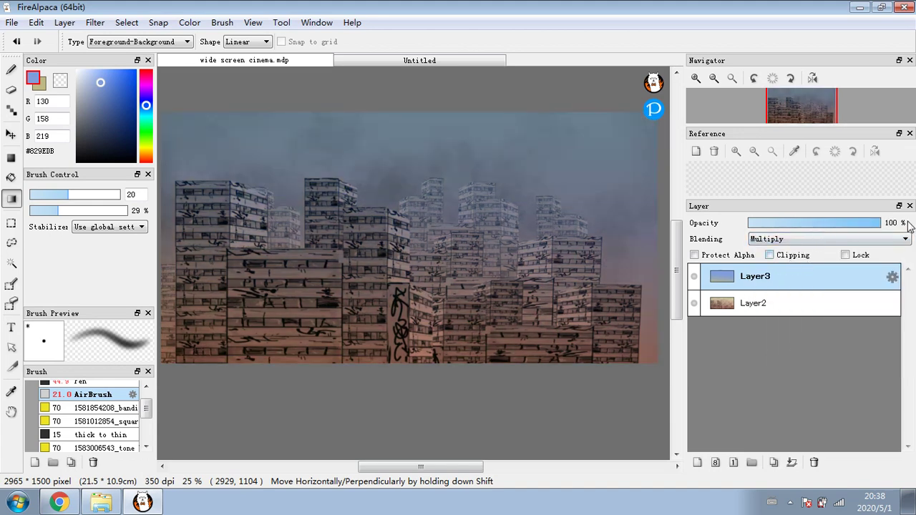
Blend the blue gradient layer as Screen at 46% opacity, and merge it down into the cityscape
click(845, 239)
scroll(830, 272, up, 3)
click(828, 302)
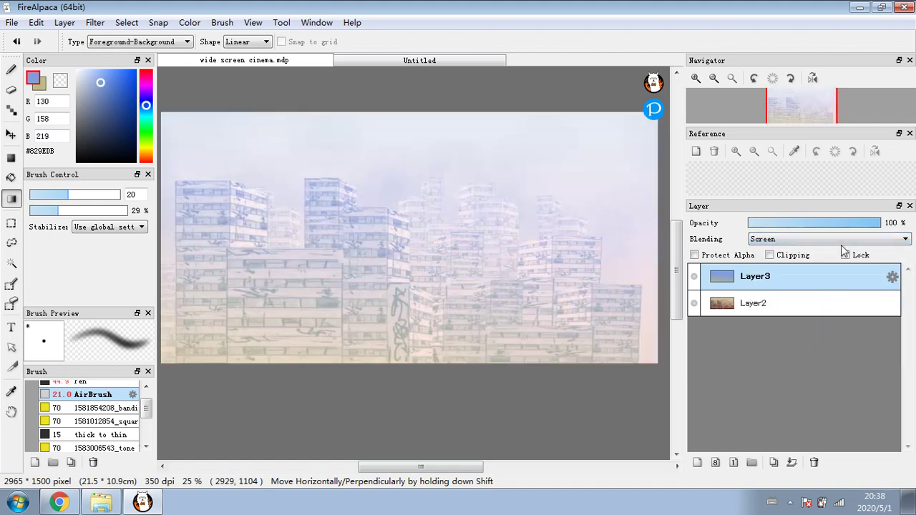
drag(843, 227, 811, 227)
click(818, 239)
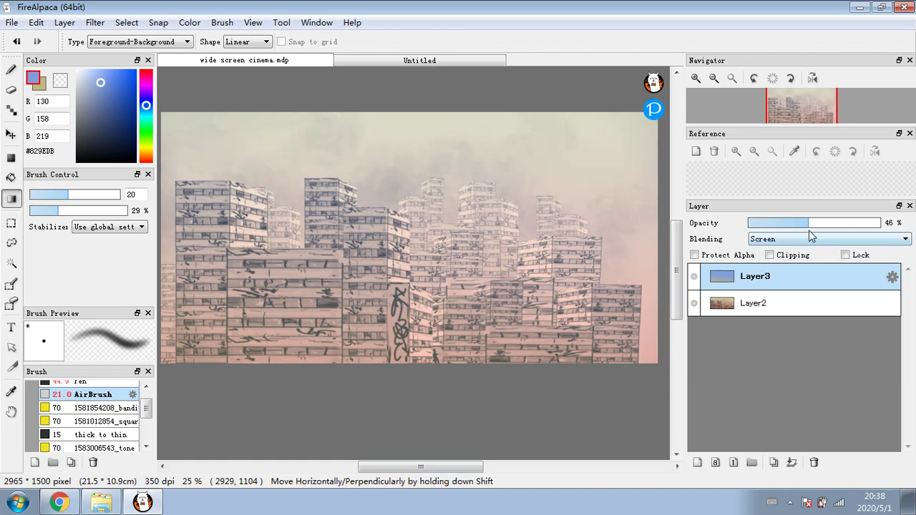
click(791, 462)
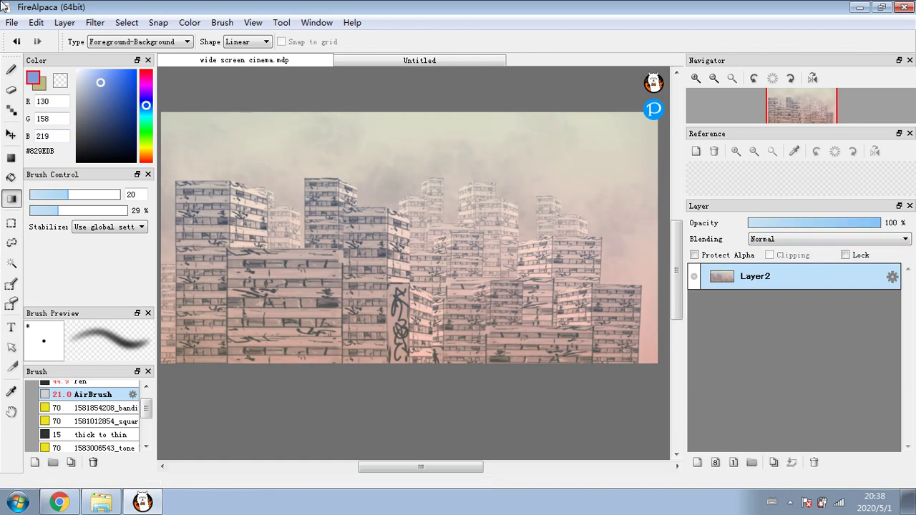
Raise the merged cityscape's saturation to +96
click(92, 27)
click(113, 55)
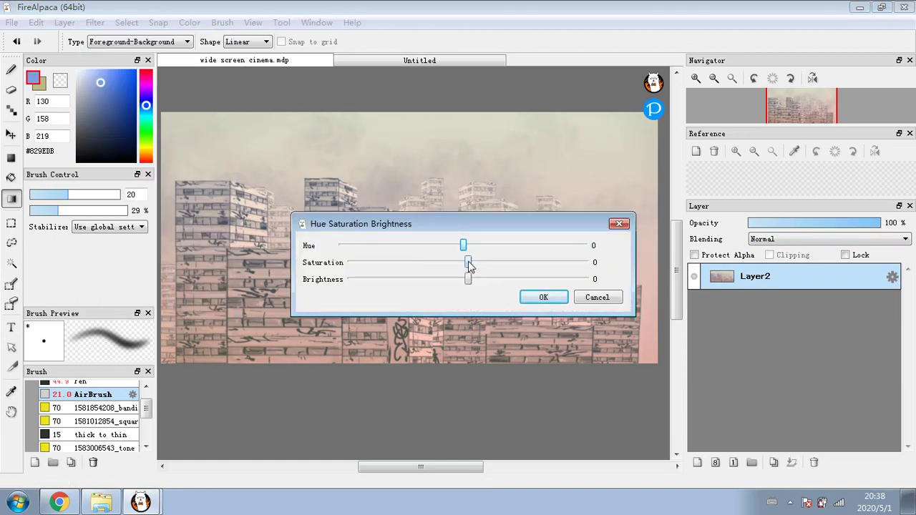
drag(469, 265, 511, 266)
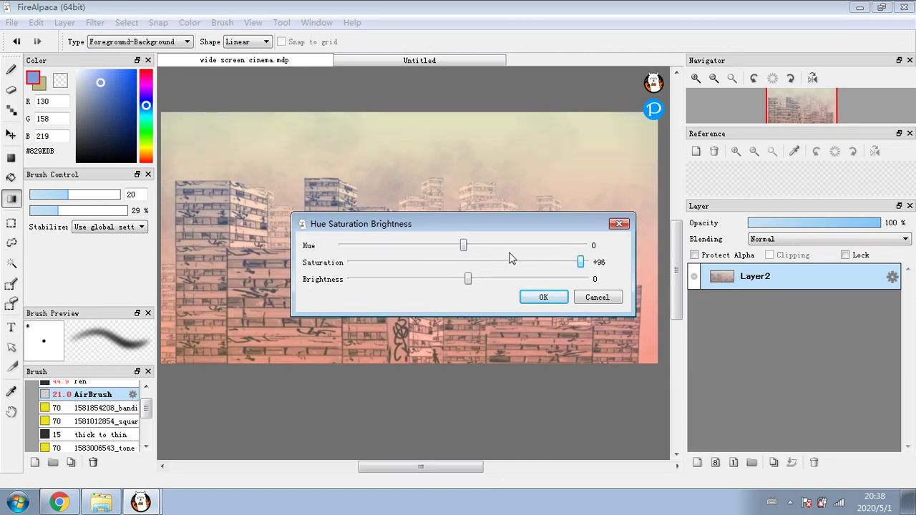
drag(498, 234, 655, 327)
click(735, 376)
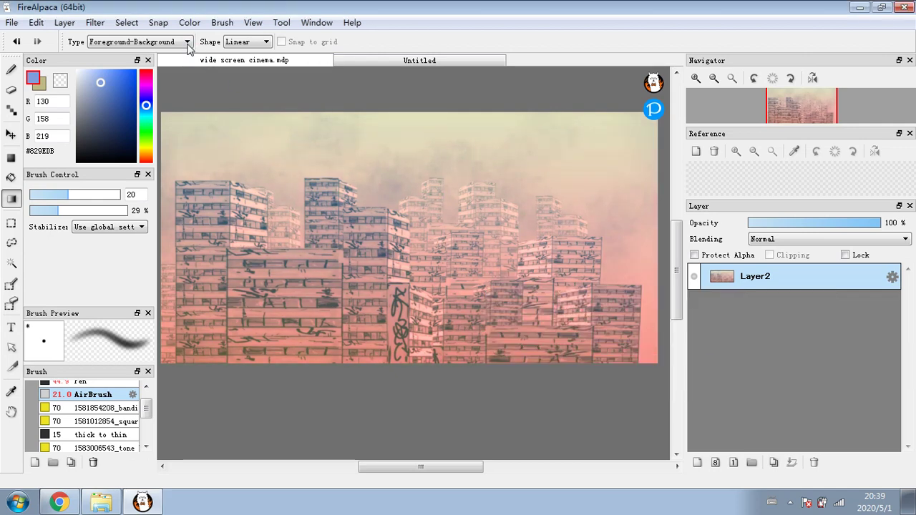
Darken the cityscape with an RGB tone curve, pulling one shadow point and one upper-midtone point below the diagonal
click(99, 22)
click(104, 68)
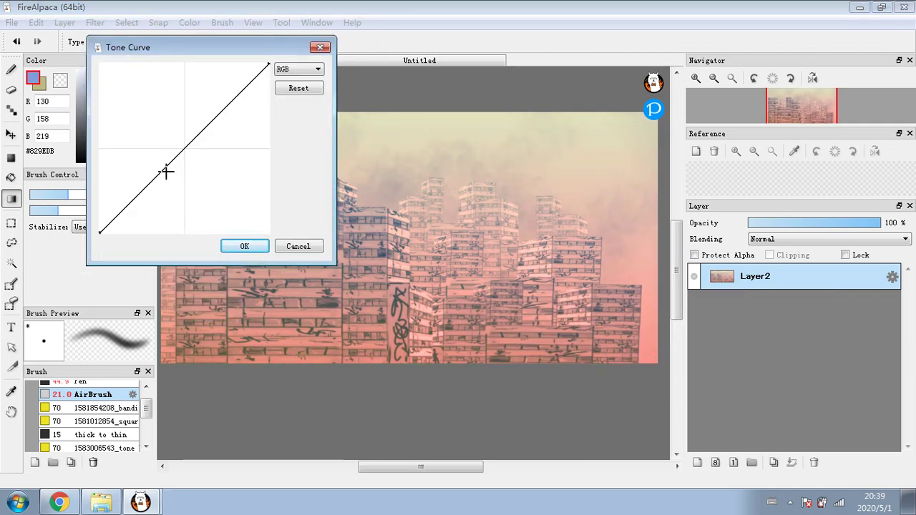
drag(166, 172, 185, 171)
drag(211, 46, 706, 239)
drag(697, 346, 653, 379)
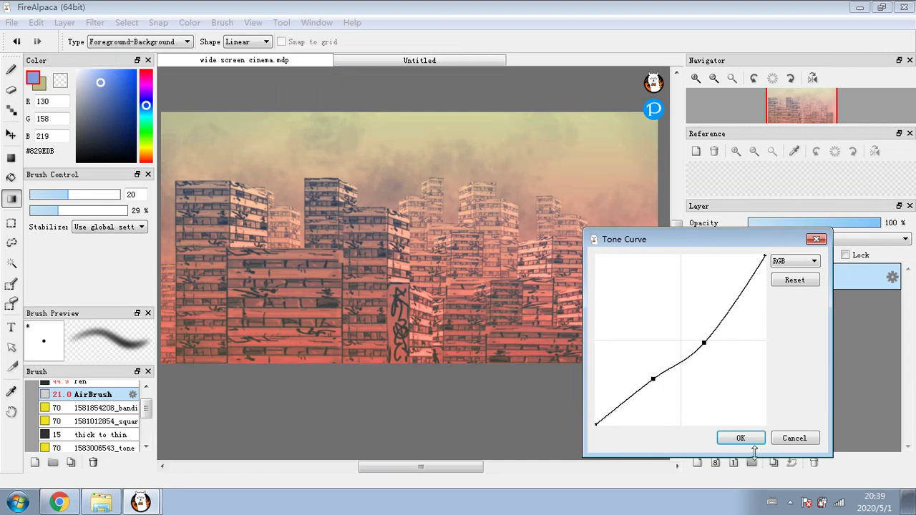
click(752, 440)
Increase the cityscape's contrast with Levels, moving the black and white input markers slightly inward
click(94, 22)
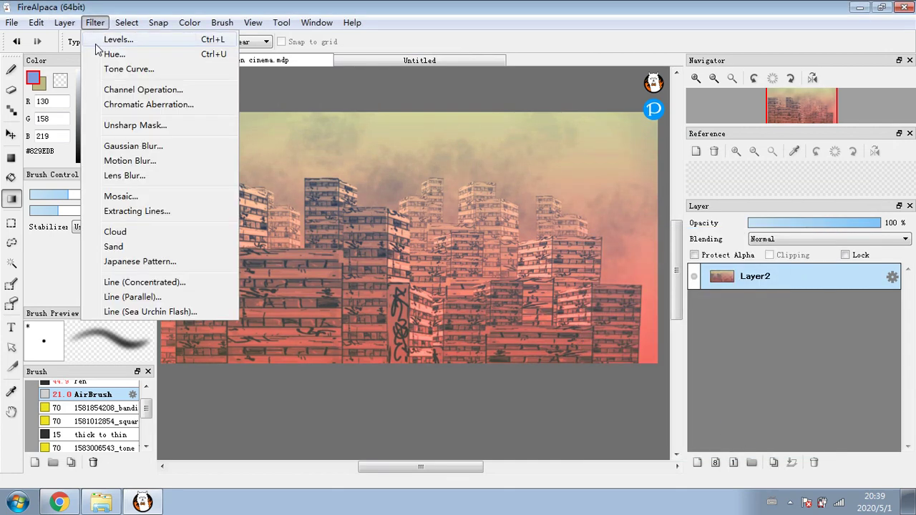
click(111, 40)
drag(461, 161, 446, 163)
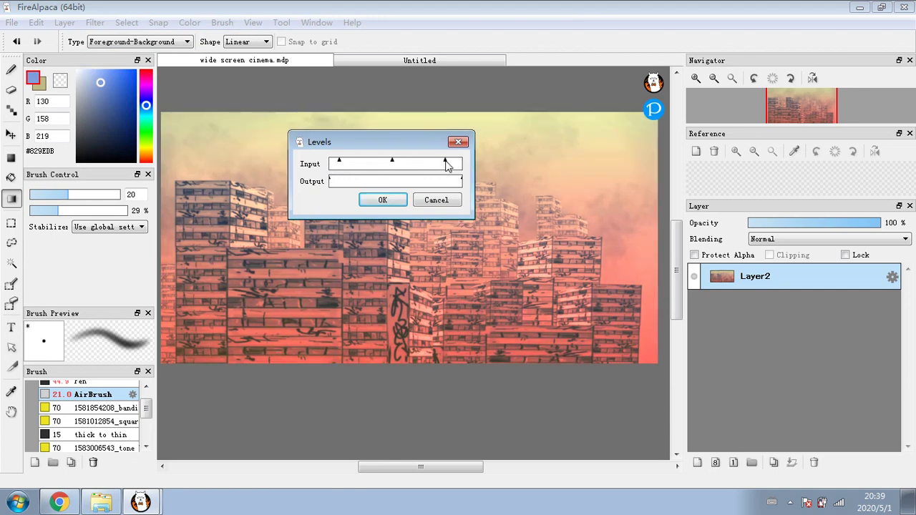
click(386, 201)
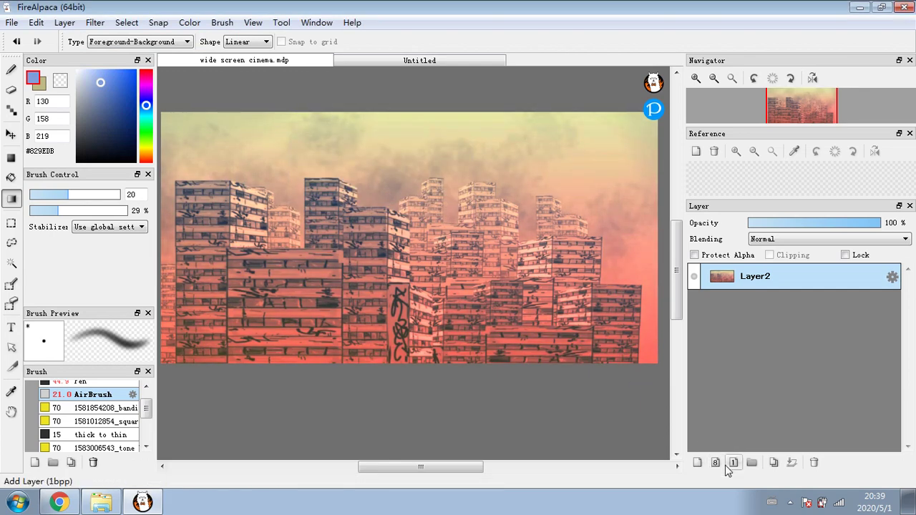
Add a layer with a slanted blue-to-olive gradient, blue at the sky, and blend it as Multiply at 87% opacity
click(697, 462)
drag(382, 147, 313, 440)
click(780, 240)
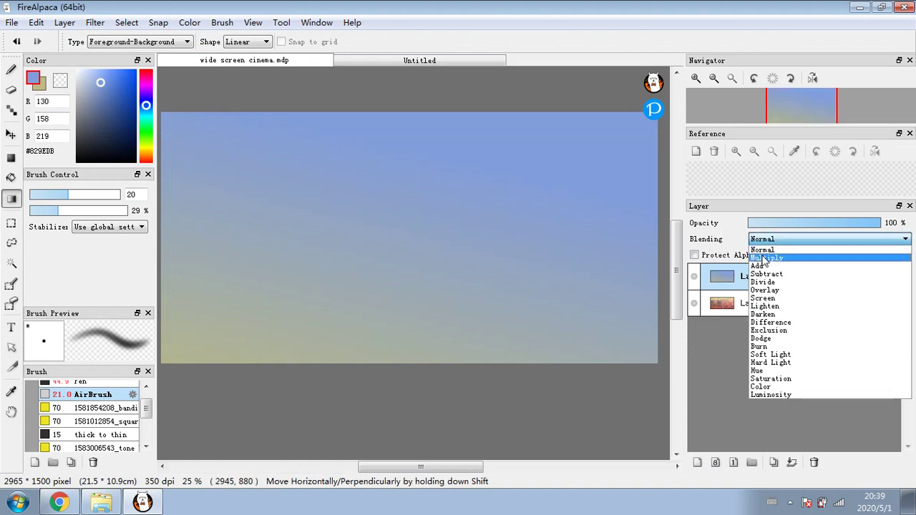
click(770, 266)
drag(851, 223, 868, 233)
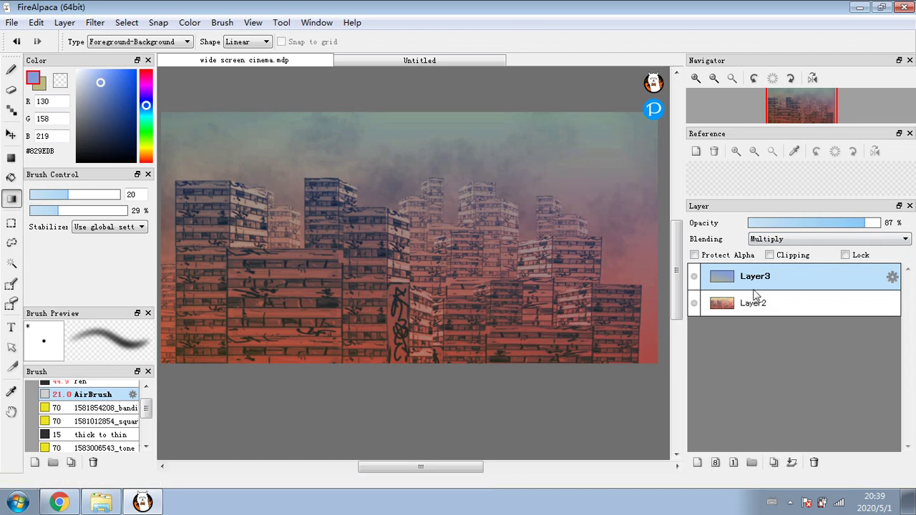
Add another layer on top with a reversed gradient, blue at the base and olive at the sky, blended as Multiply
click(697, 463)
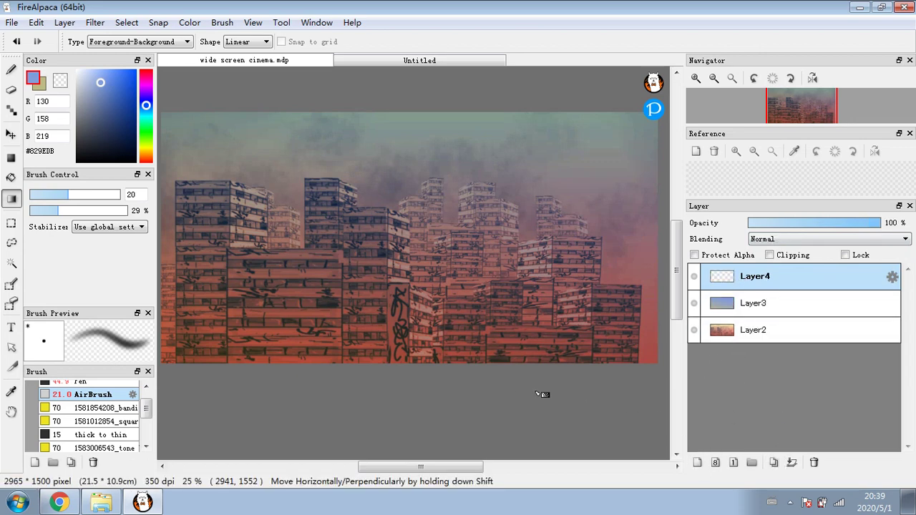
drag(541, 394, 613, 214)
click(811, 237)
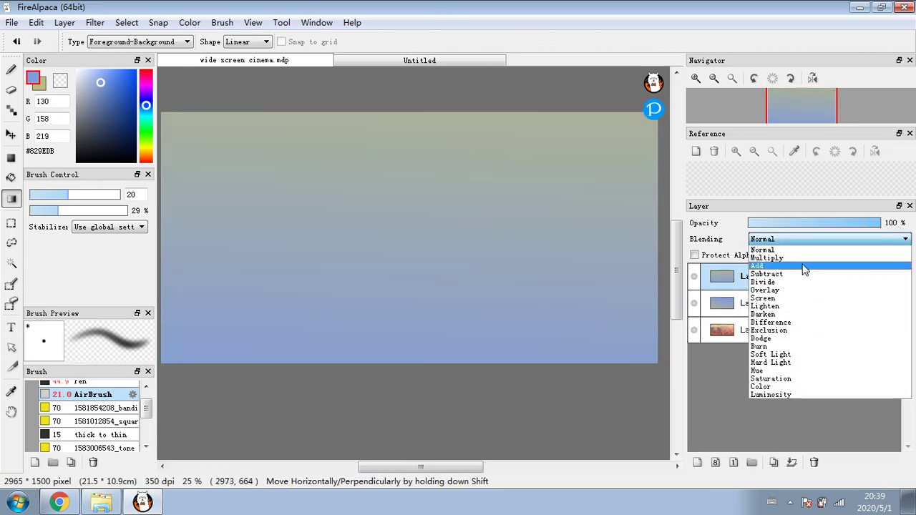
click(801, 258)
Reduce the opacity of the first Multiply gradient layer, Layer3, to 31%
click(800, 306)
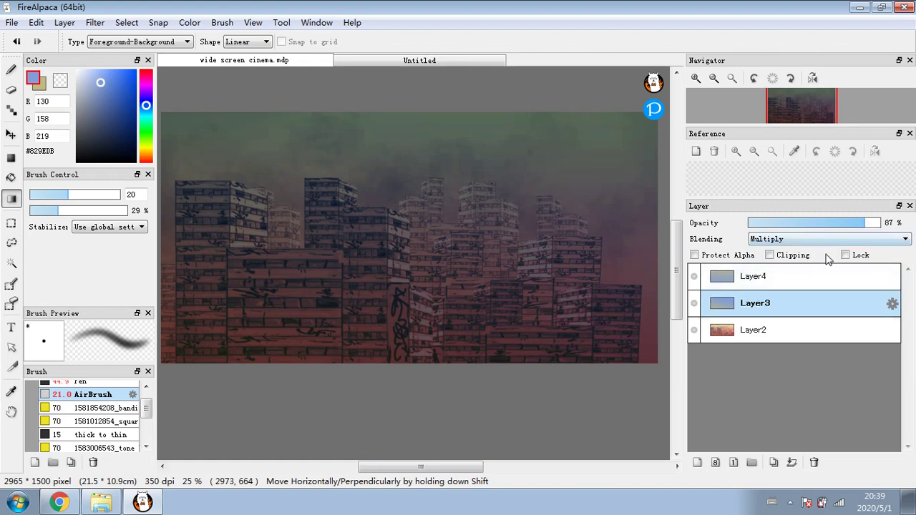
click(807, 224)
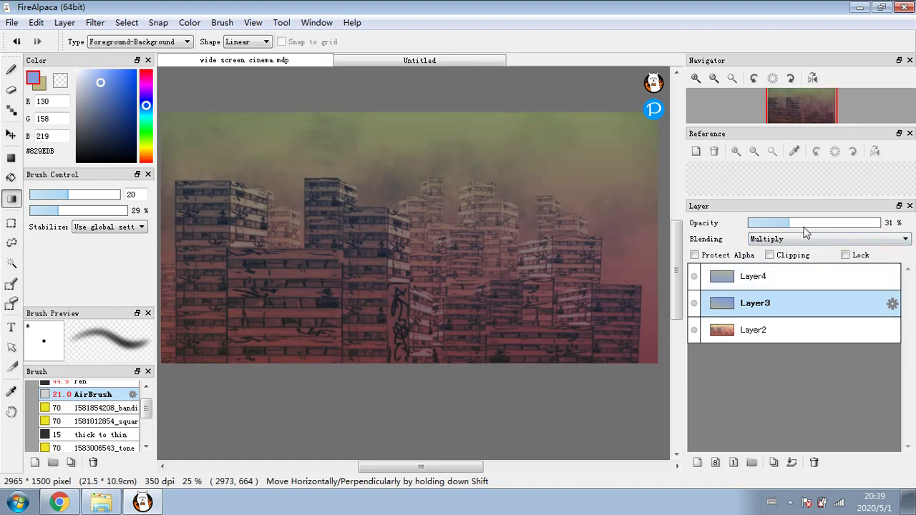
Blend the top gradient layer, Layer4, as Color and reduce its opacity
click(790, 281)
click(806, 239)
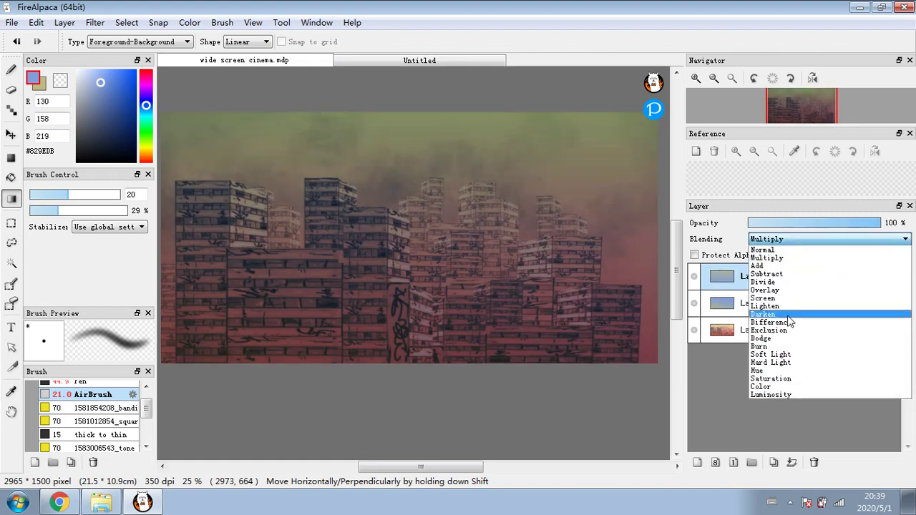
click(766, 389)
click(771, 240)
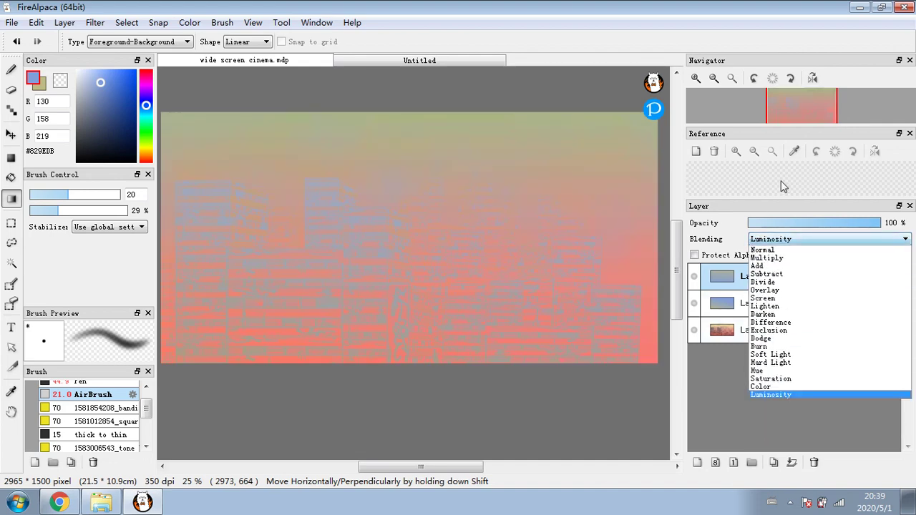
click(764, 387)
drag(804, 224, 827, 226)
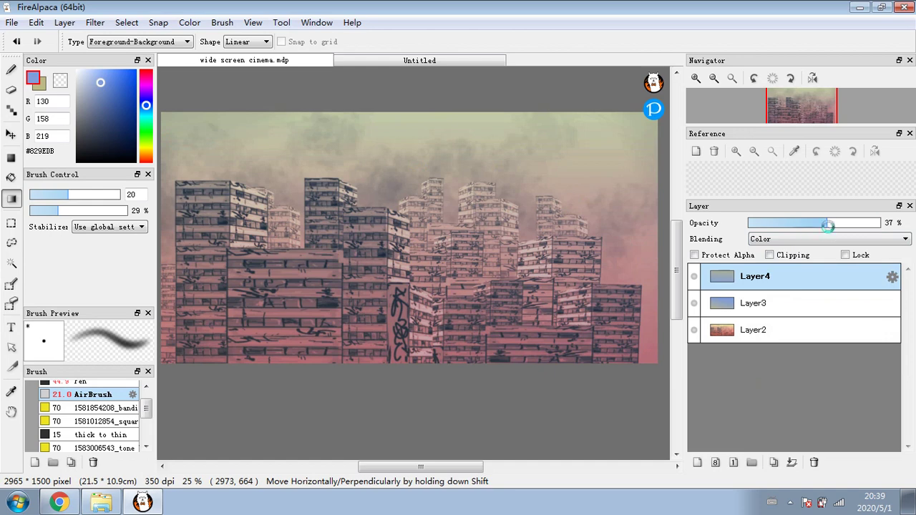
Merge both gradient layers, Layer3 and Layer4, down into the cityscape layer, Layer2
click(801, 309)
click(792, 462)
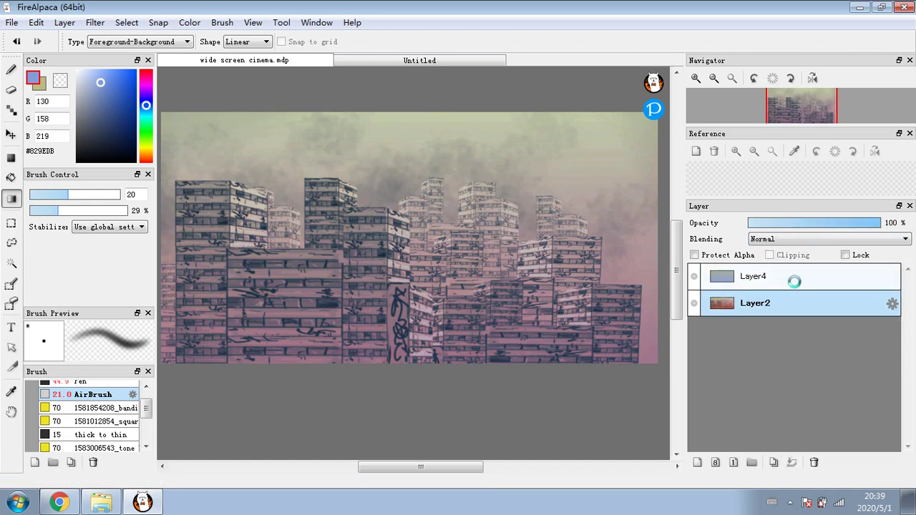
click(793, 280)
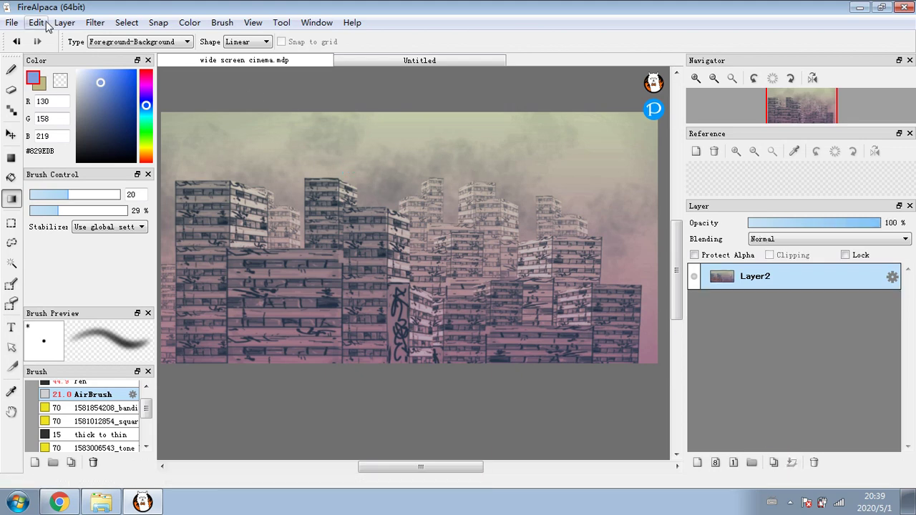
Raise the merged cityscape's saturation to +100 with Hue Saturation Brightness
click(94, 22)
click(113, 55)
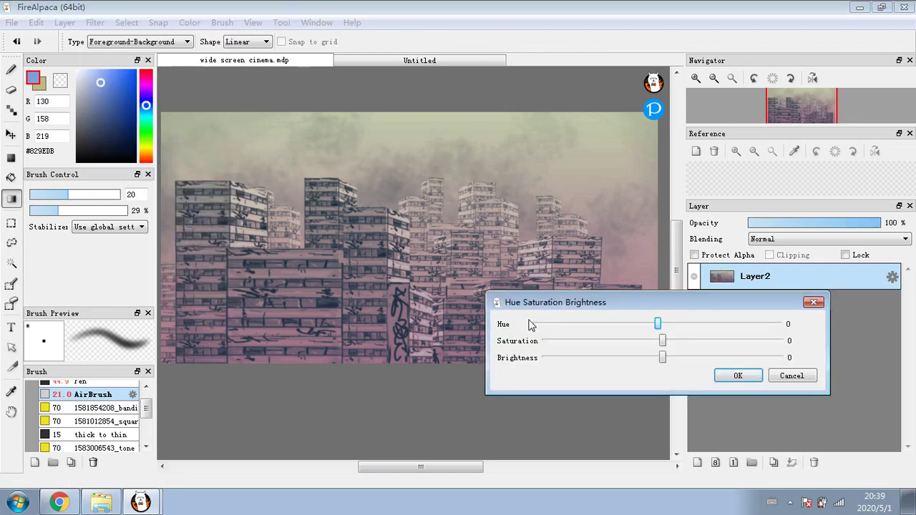
drag(662, 347, 769, 345)
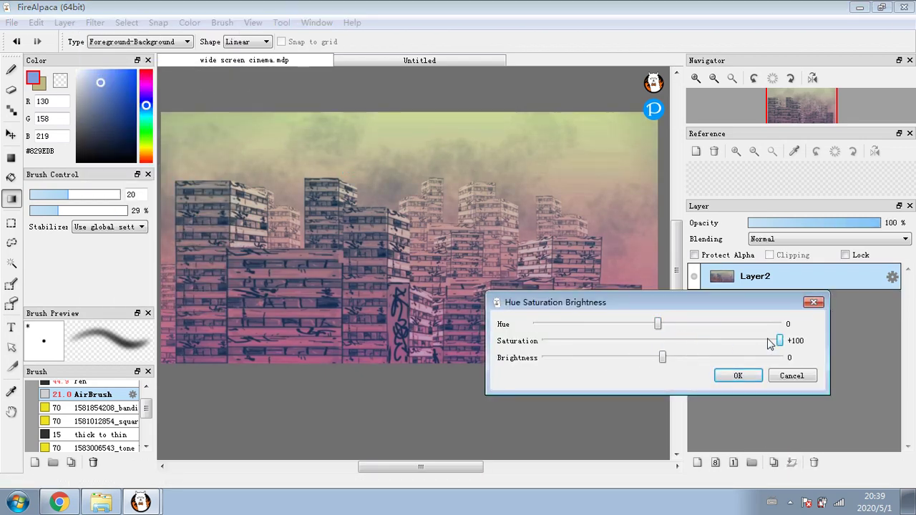
click(739, 375)
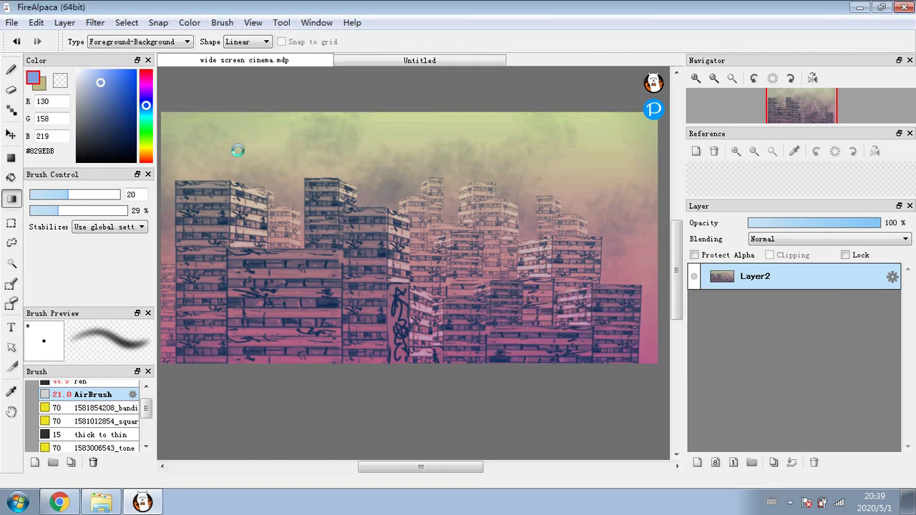
Increase the cityscape's contrast and brighten its highlights with Levels by moving the black and white input markers inward
click(94, 22)
mouse_move(65, 24)
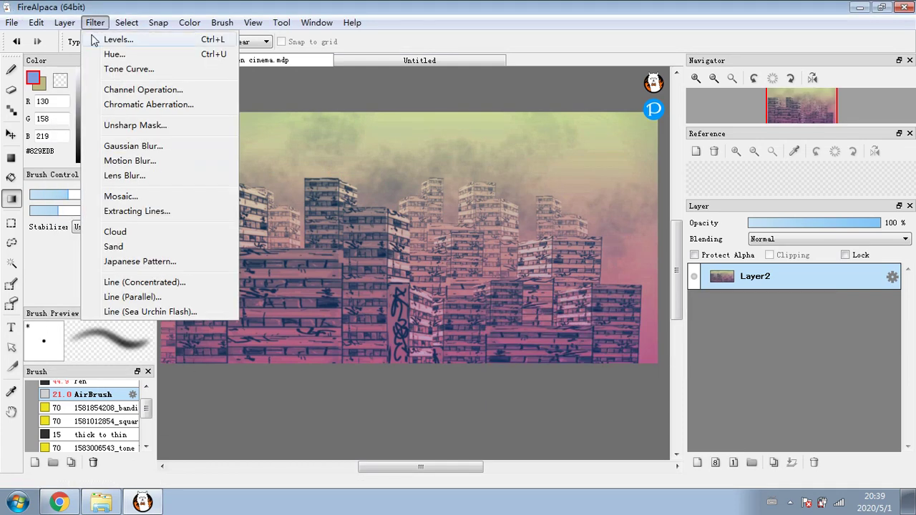
click(108, 40)
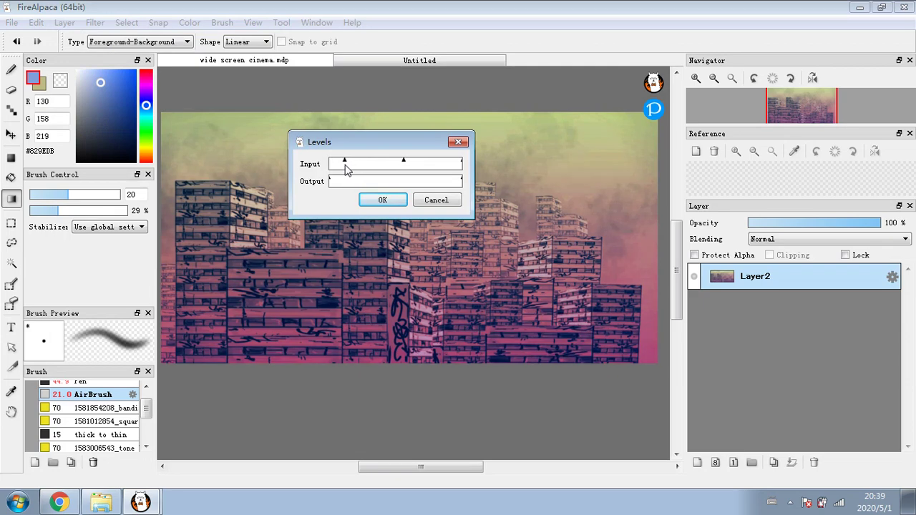
drag(460, 160, 323, 92)
click(308, 131)
Tone down the cityscape's colours by setting Saturation to -42 in Hue Saturation Brightness
click(95, 22)
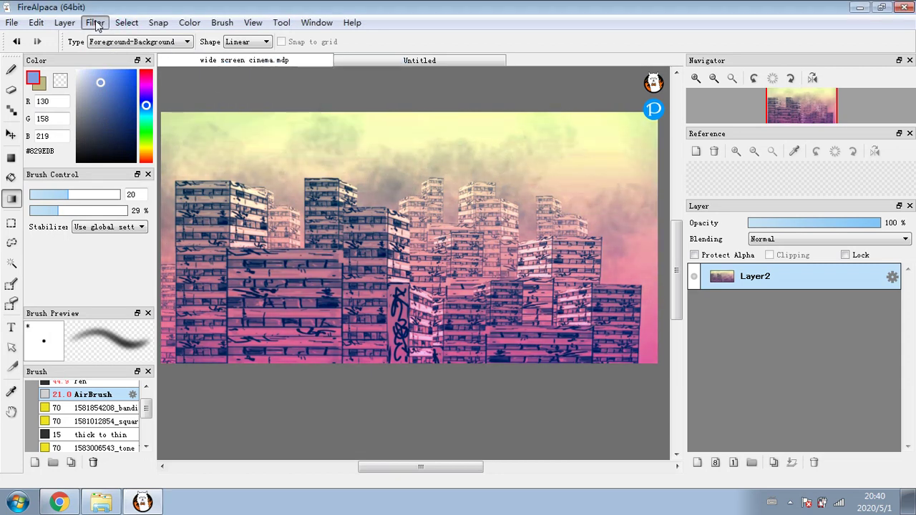
click(108, 52)
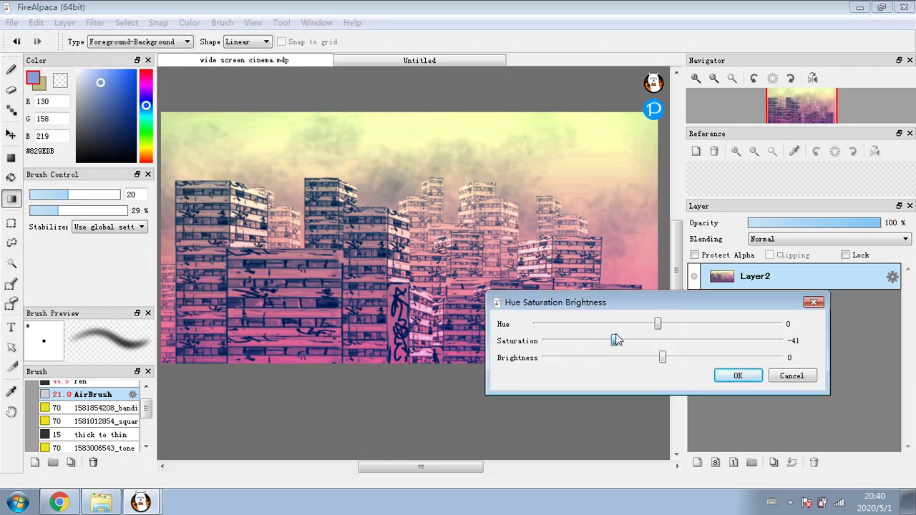
drag(616, 340, 616, 340)
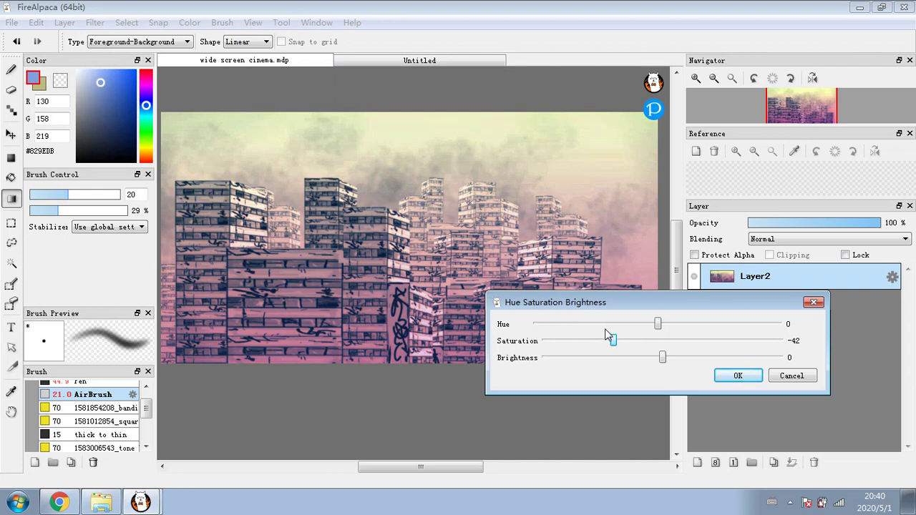
click(723, 376)
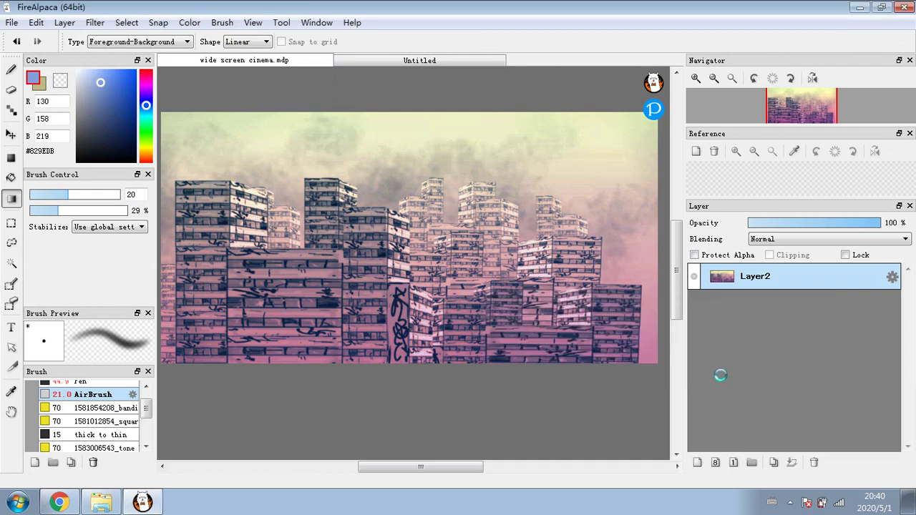
Apply an RGB Tone Curve to the cityscape that pulls the highlights down and keeps the shadows close to the diagonal
click(95, 22)
click(115, 69)
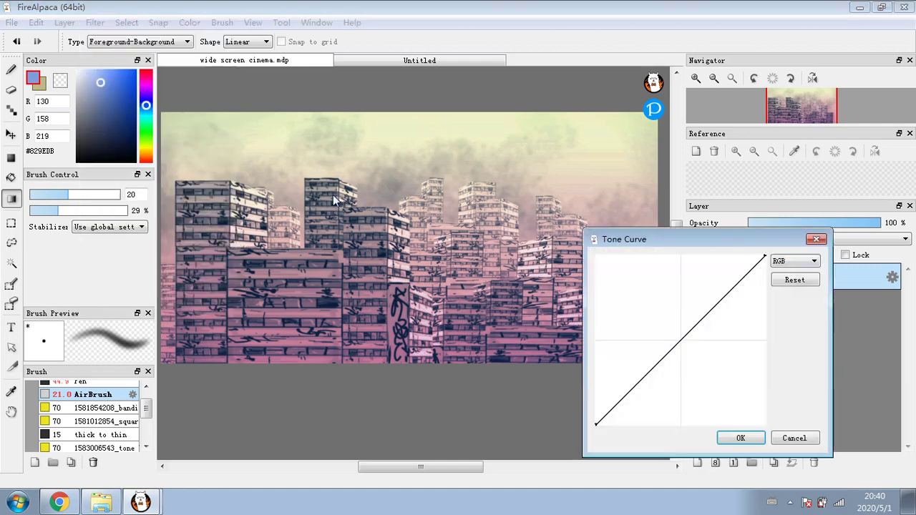
drag(649, 386, 662, 360)
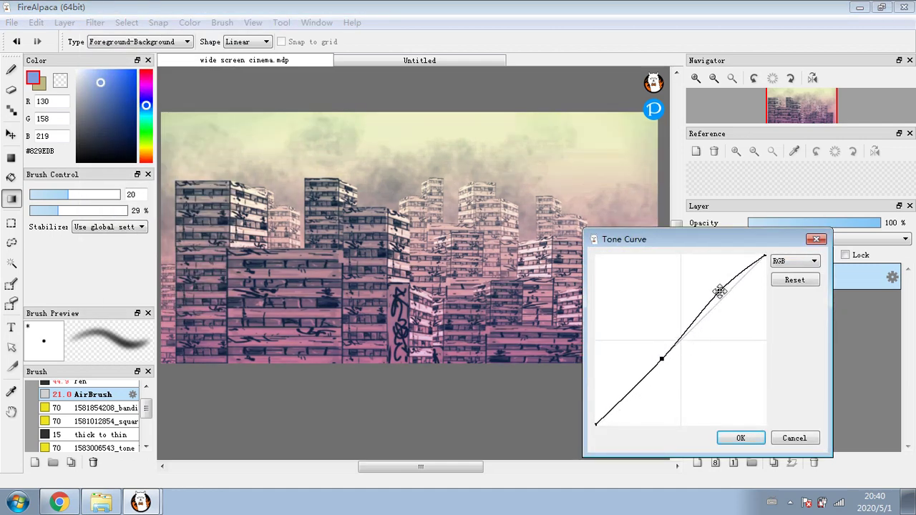
drag(719, 291, 733, 317)
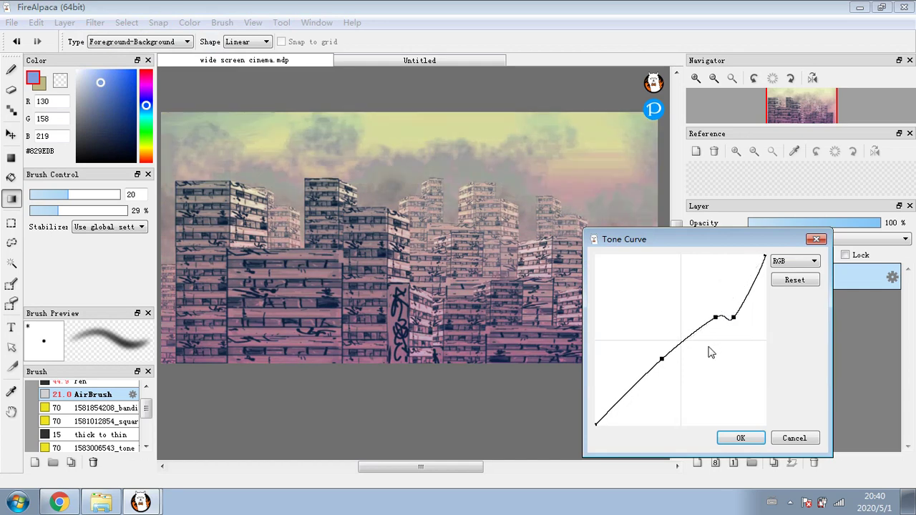
mouse_move(664, 359)
mouse_down()
mouse_move(643, 349)
mouse_move(646, 364)
mouse_move(680, 376)
mouse_move(658, 364)
mouse_up()
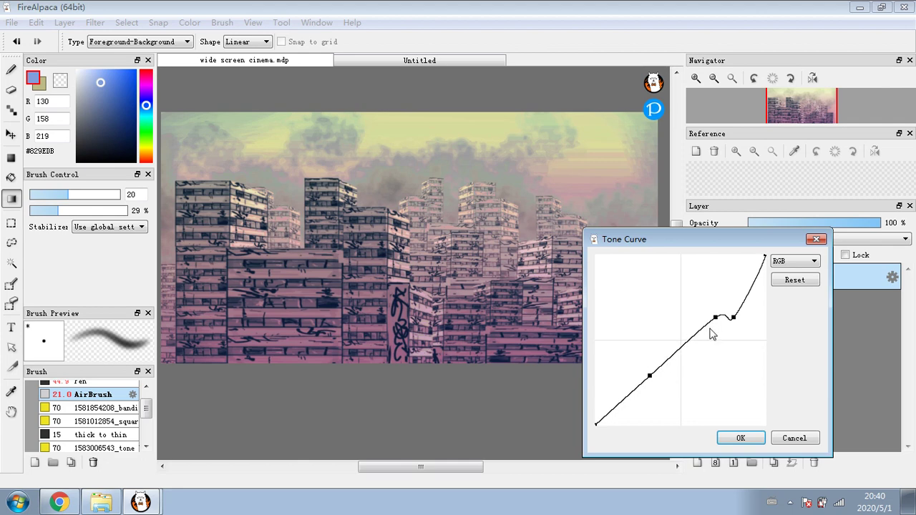
mouse_move(700, 334)
mouse_down()
mouse_move(694, 345)
mouse_move(704, 329)
mouse_up()
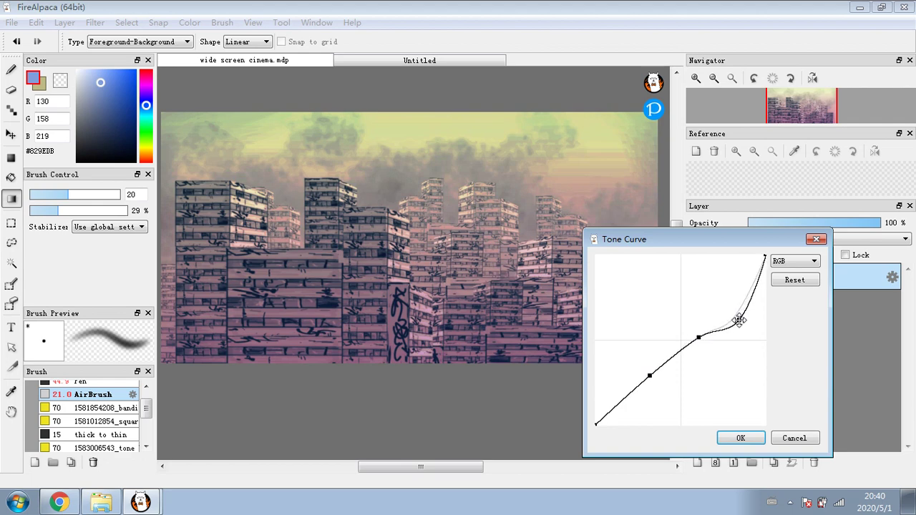
drag(740, 320, 736, 310)
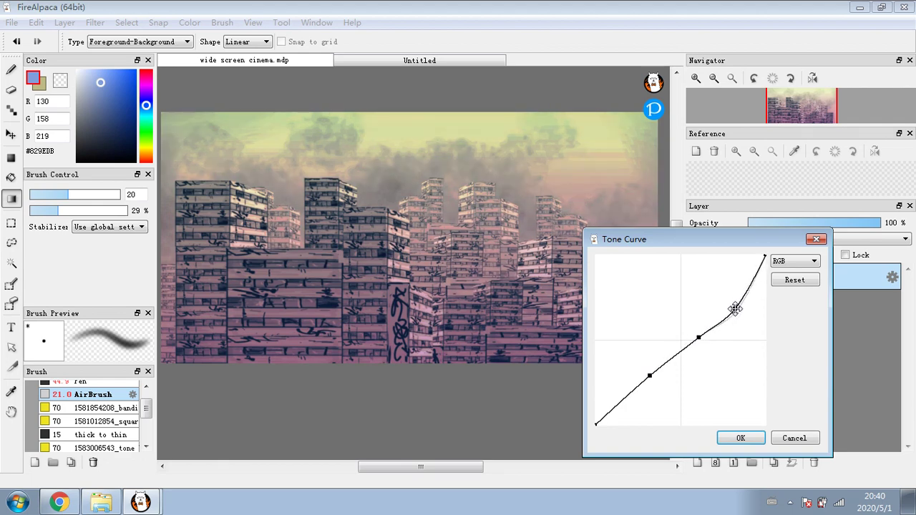
click(740, 438)
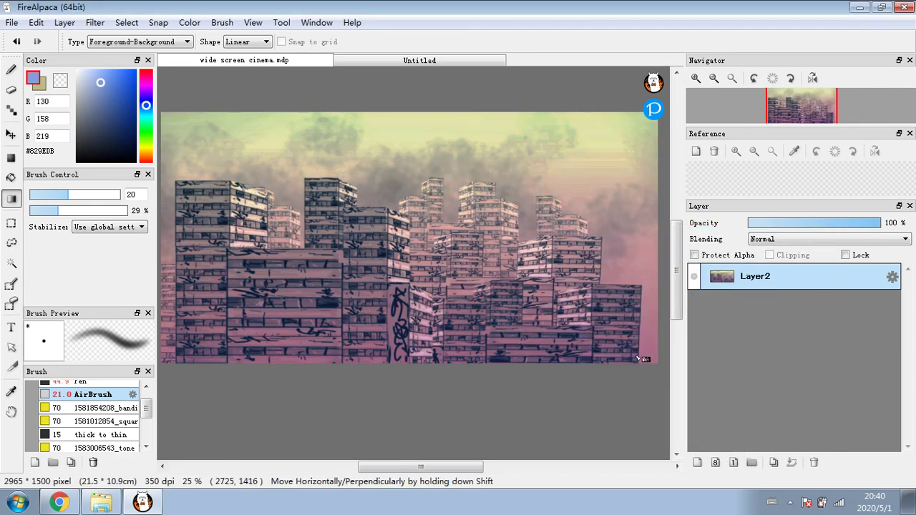
Add a new layer above the cityscape, set its blending to Hard Light, and switch to the brush
click(697, 462)
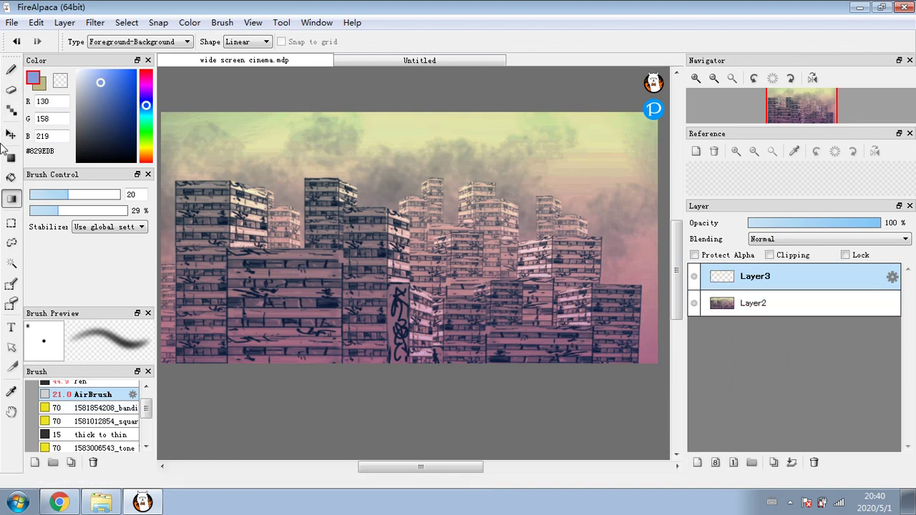
click(13, 69)
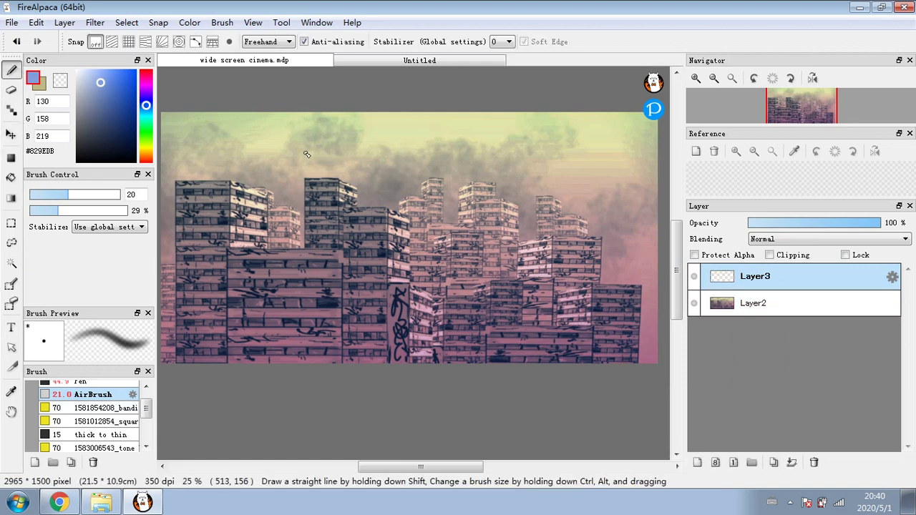
click(800, 240)
click(780, 360)
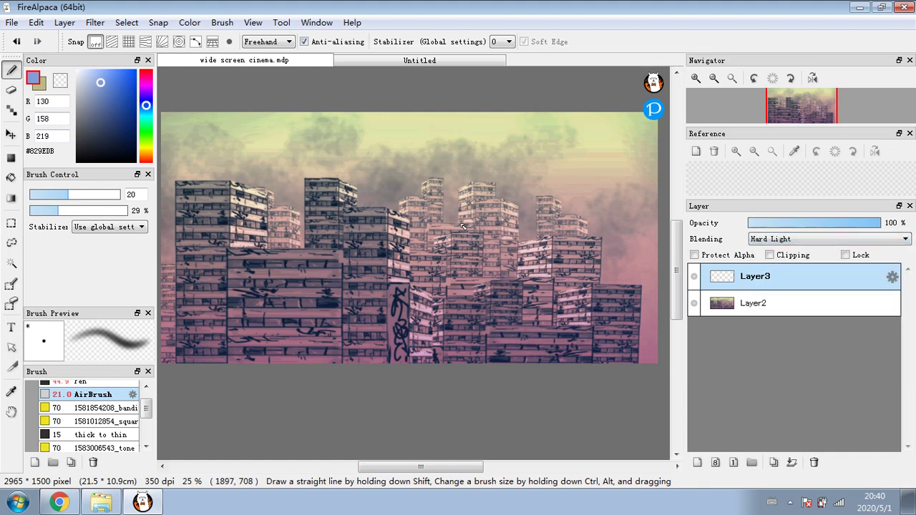
Enlarge the AirBrush to 602, sample the sky's pale yellow-green, and brush it softly over the clouds and distant buildings
drag(60, 195, 172, 203)
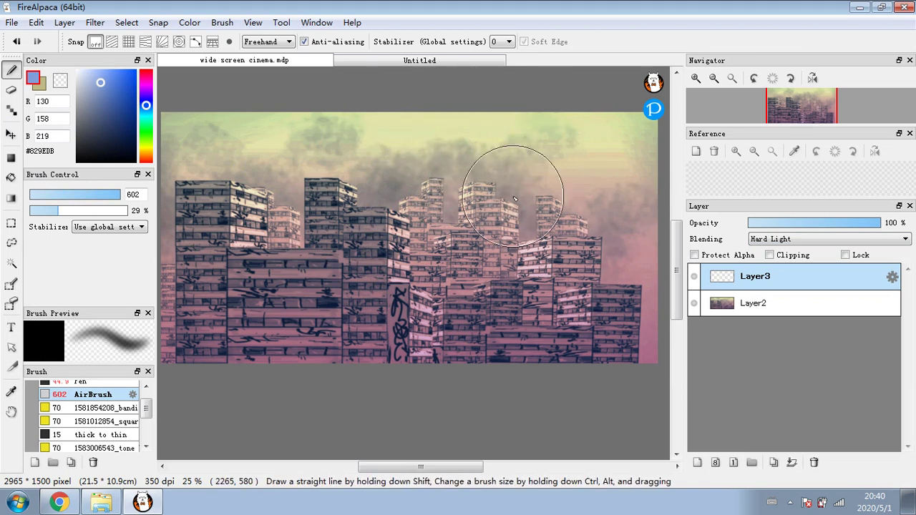
alt+click(411, 150)
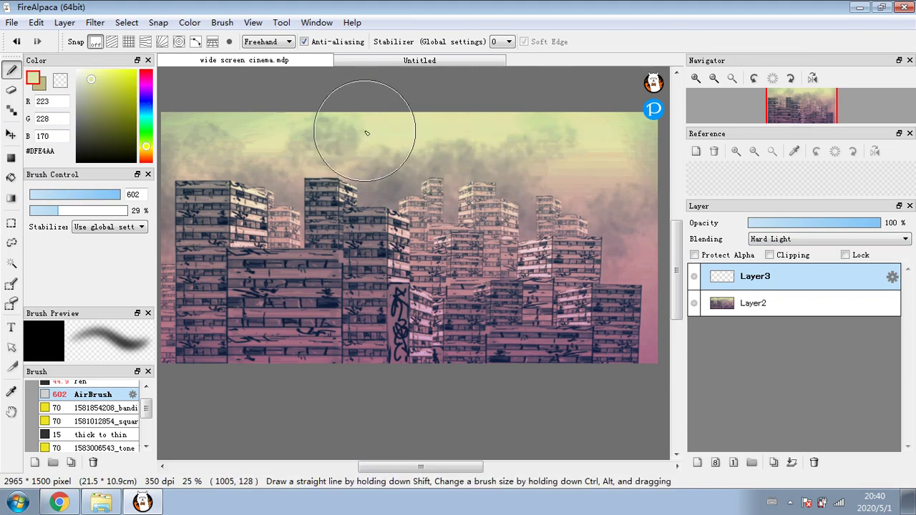
alt+click(415, 130)
click(456, 171)
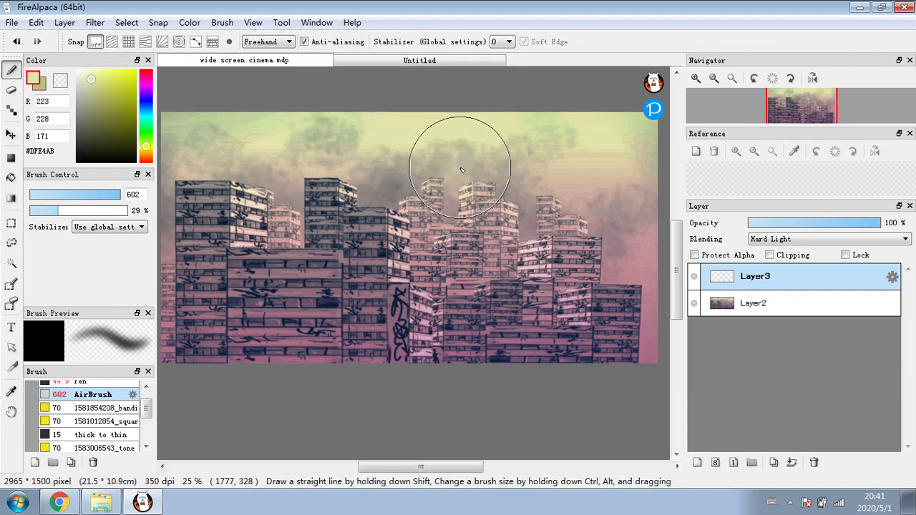
mouse_move(531, 180)
mouse_down()
mouse_move(575, 208)
mouse_move(618, 220)
mouse_move(616, 232)
mouse_move(562, 245)
mouse_up()
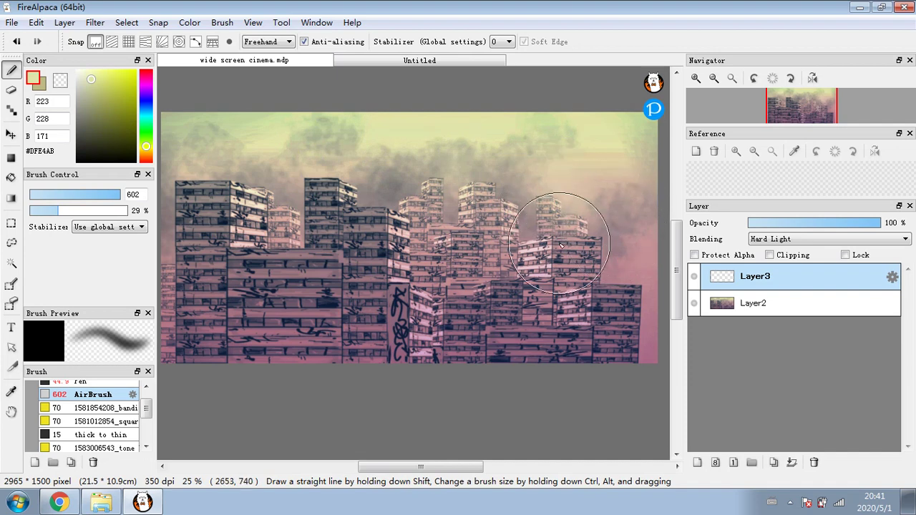
Set the AirBrush to size 366 and 11% opacity, and glaze pale yellow-green over the background buildings and the sky beside them
click(40, 213)
drag(94, 198, 149, 204)
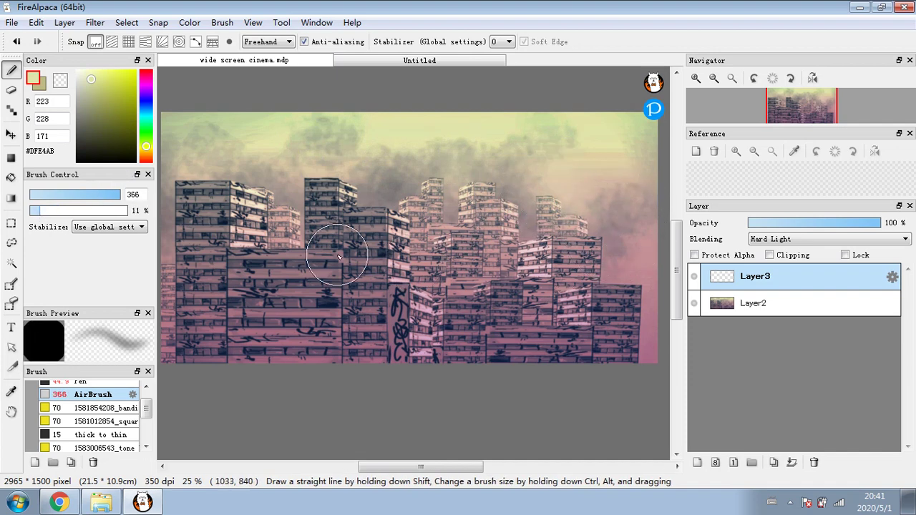
drag(437, 287, 486, 275)
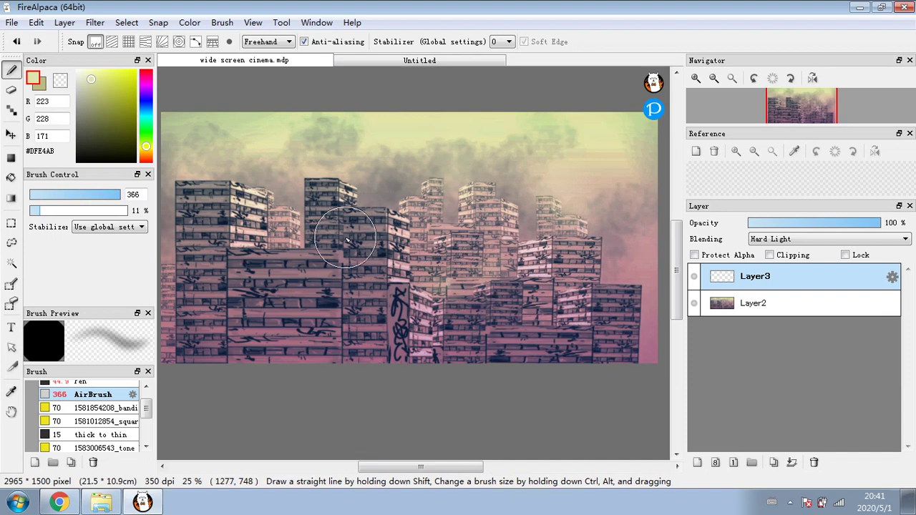
drag(345, 240, 295, 237)
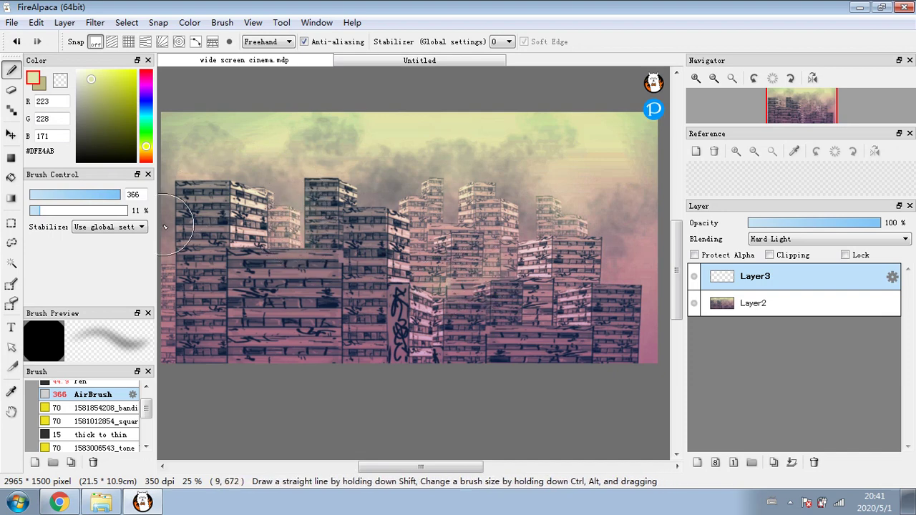
mouse_move(425, 126)
mouse_down()
mouse_move(436, 147)
mouse_move(497, 117)
mouse_move(599, 235)
mouse_up()
drag(621, 270, 651, 294)
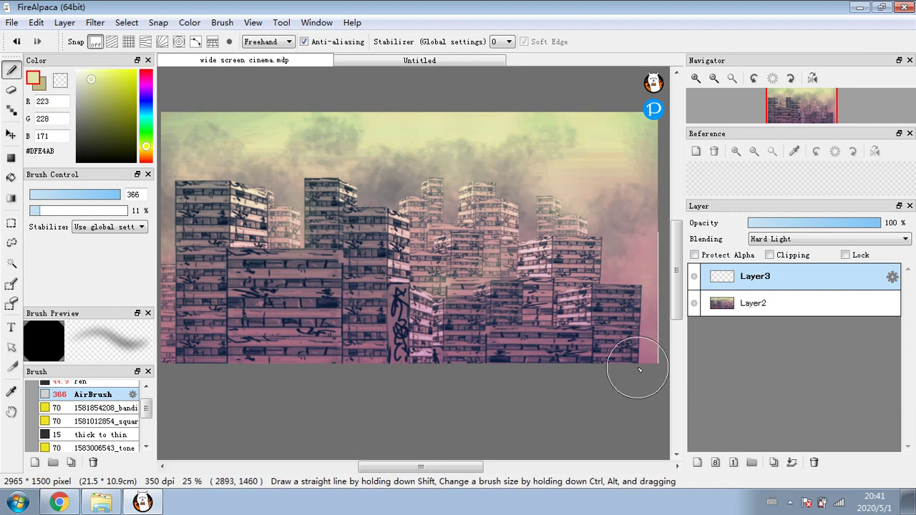
Enlarge the AirBrush to 453, sample muted pinks from the picture, and glaze them softly over the foreground buildings on the Hard Light layer
drag(113, 195, 163, 205)
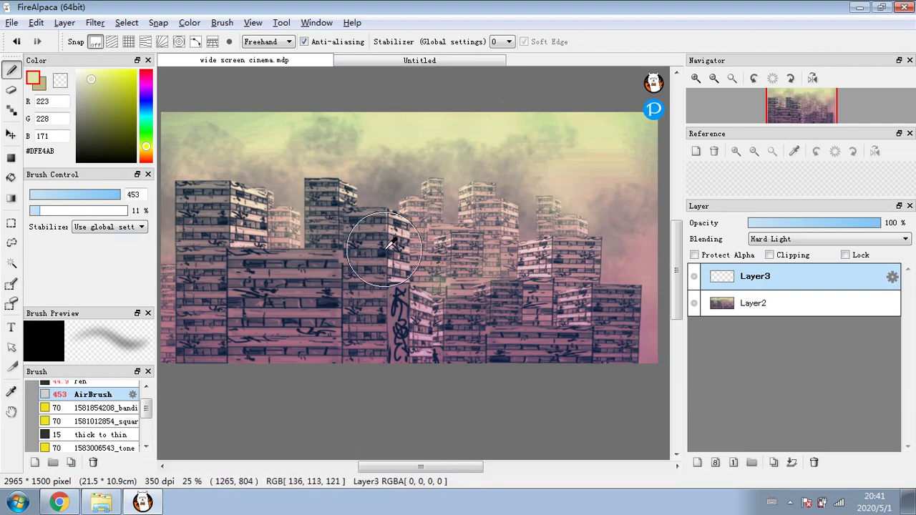
alt+click(413, 270)
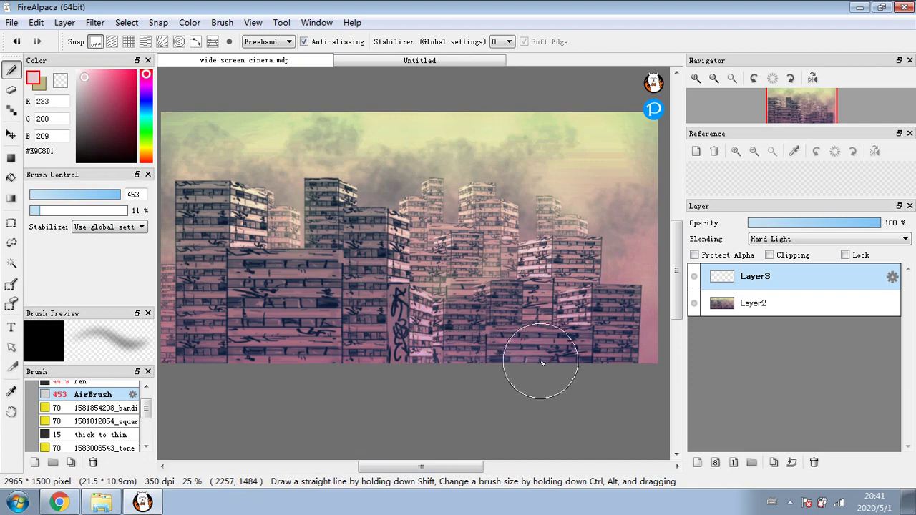
alt+click(640, 255)
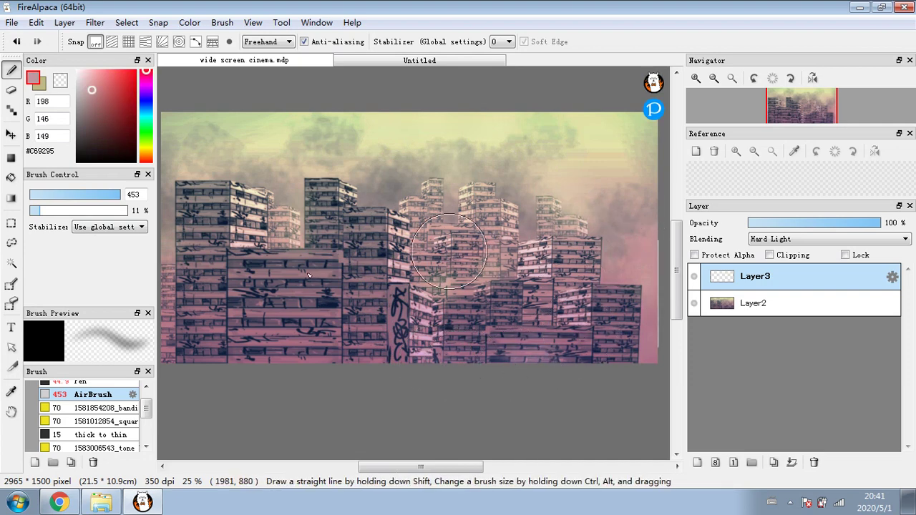
mouse_move(282, 203)
mouse_down()
mouse_move(170, 260)
mouse_move(193, 342)
mouse_up()
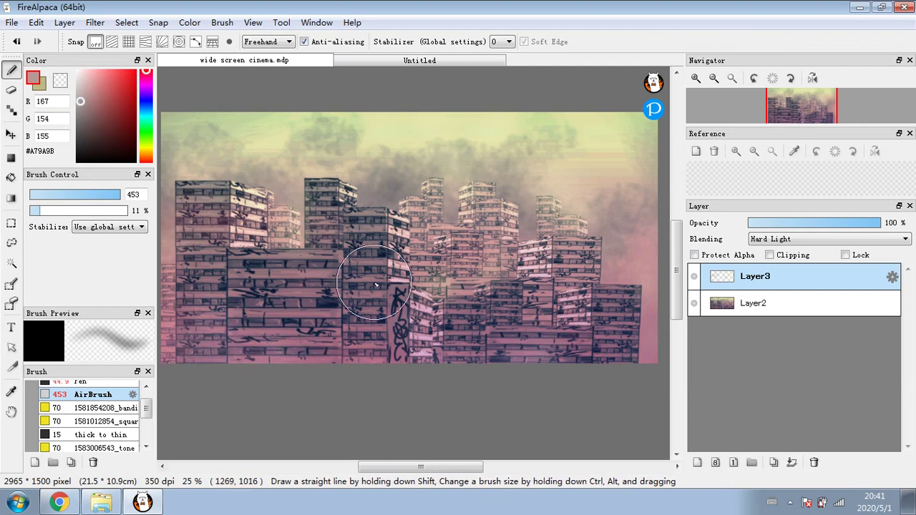
Add a new layer on top and airbrush muted grey and dark brown (79, 64, 64) over the lower foreground buildings
click(698, 463)
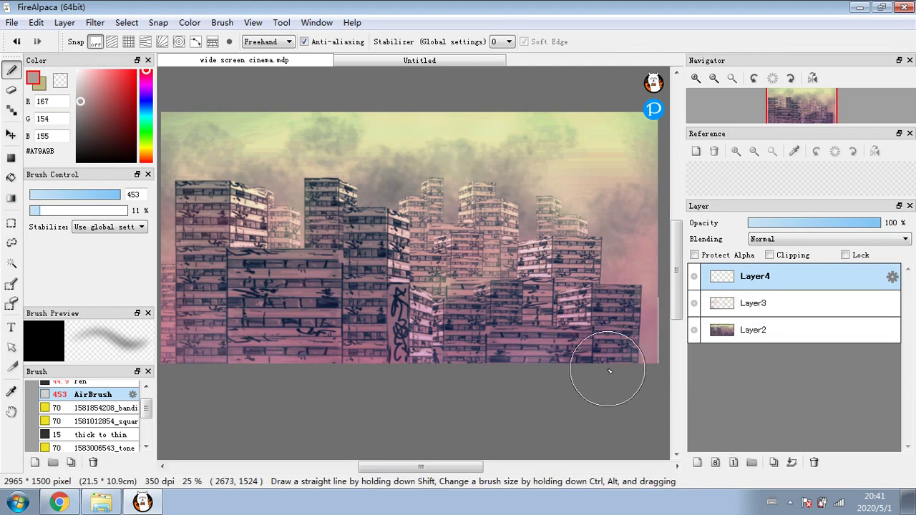
alt+click(216, 329)
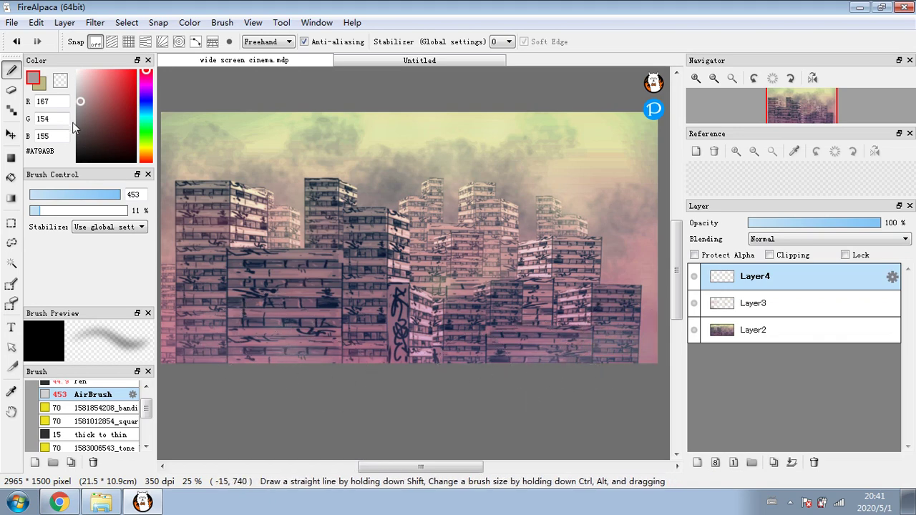
mouse_move(217, 330)
mouse_down()
mouse_move(168, 365)
mouse_move(224, 398)
mouse_move(259, 370)
mouse_move(295, 378)
mouse_move(241, 338)
mouse_move(232, 290)
mouse_move(334, 325)
mouse_up()
click(87, 133)
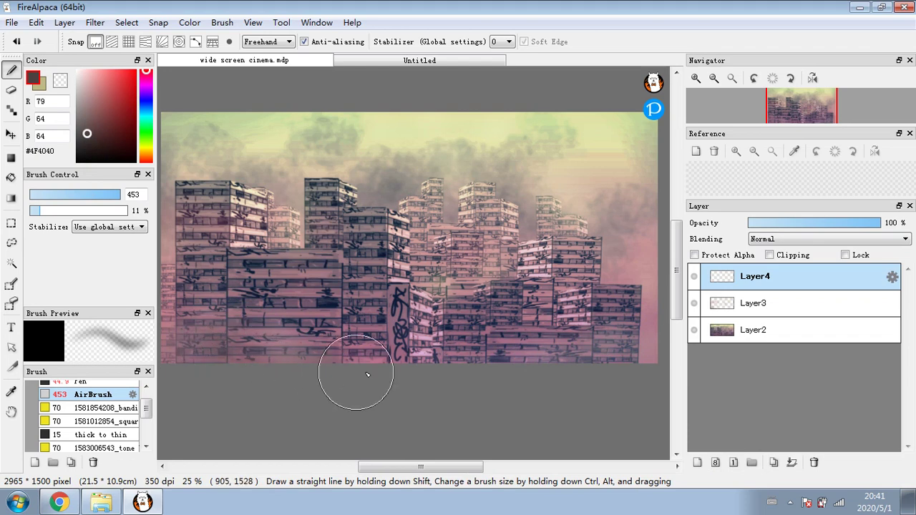
Sample pale beige (221, 206, 163) from the sky and airbrush soft haze over the buildings, enlarging the brush from 453 to 808
alt+click(596, 195)
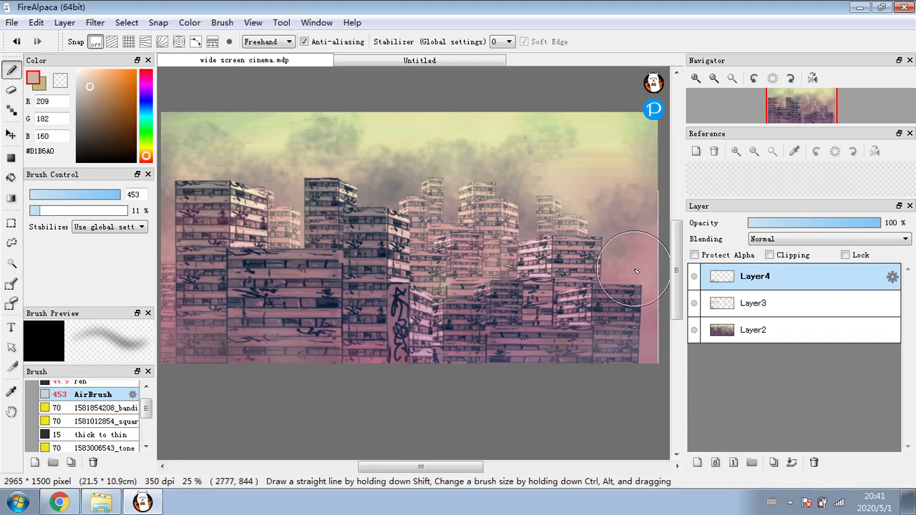
alt+click(592, 190)
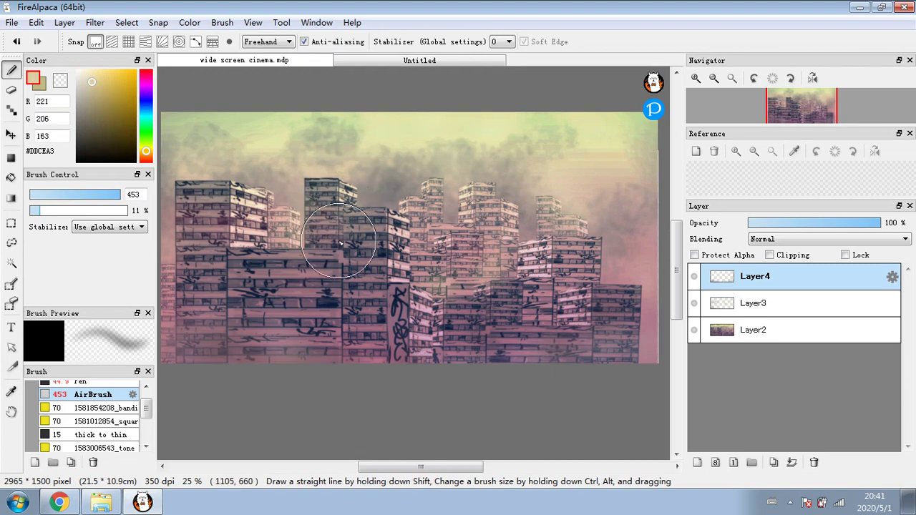
drag(400, 221, 433, 349)
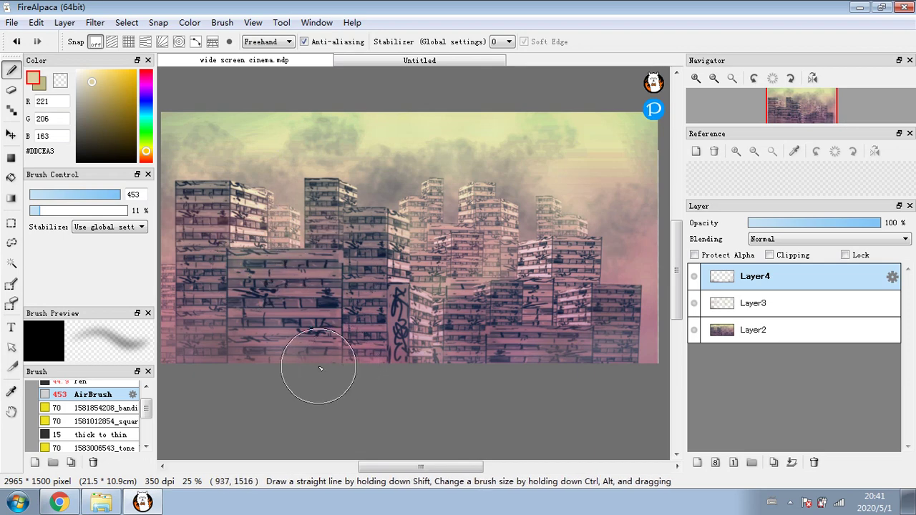
mouse_move(183, 283)
mouse_down()
mouse_move(440, 253)
mouse_move(436, 289)
mouse_move(489, 213)
mouse_move(429, 212)
mouse_move(427, 271)
mouse_move(456, 228)
mouse_up()
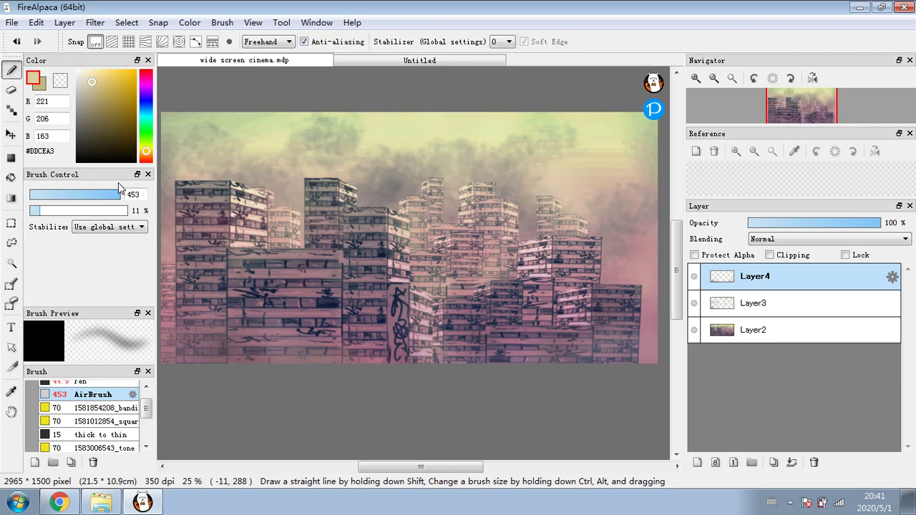
drag(149, 198, 181, 198)
mouse_move(326, 223)
mouse_down()
mouse_move(281, 307)
mouse_move(198, 260)
mouse_move(458, 209)
mouse_move(521, 309)
mouse_move(591, 255)
mouse_move(631, 313)
mouse_move(648, 283)
mouse_move(322, 322)
mouse_move(258, 366)
mouse_move(221, 214)
mouse_move(493, 322)
mouse_move(344, 270)
mouse_move(371, 322)
mouse_move(337, 174)
mouse_up()
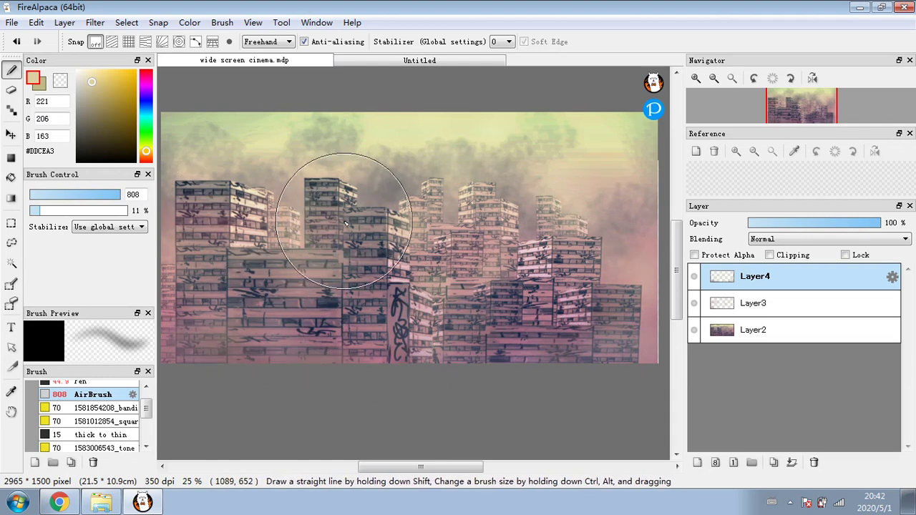
Set the Hard Light layer's opacity to 68% and the top haze layer's opacity to 82%
click(770, 315)
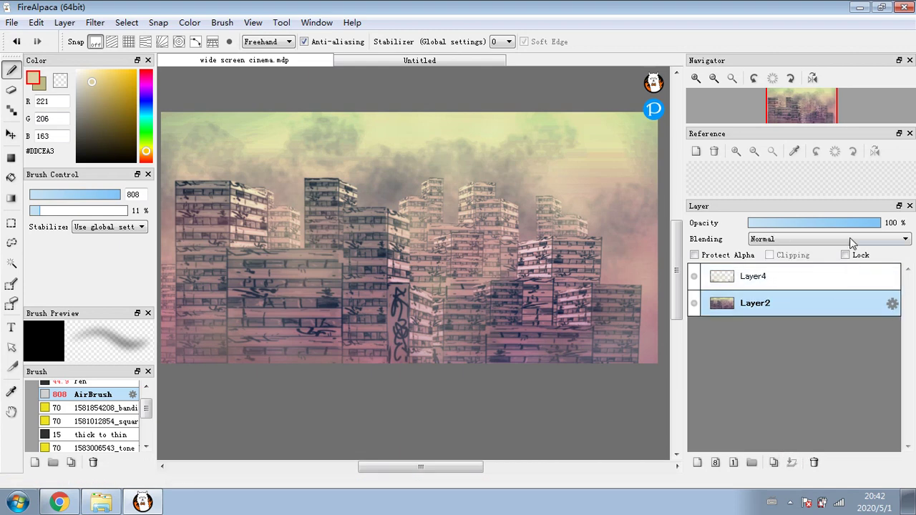
click(17, 41)
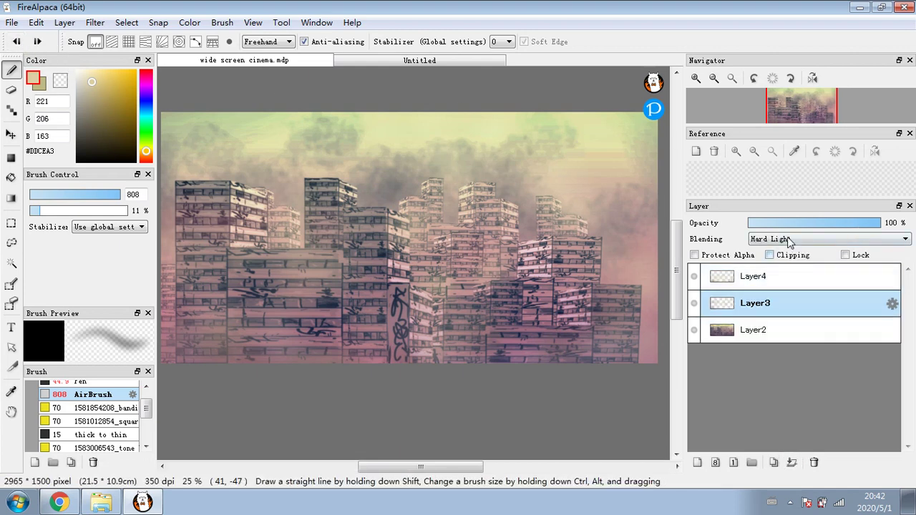
click(819, 224)
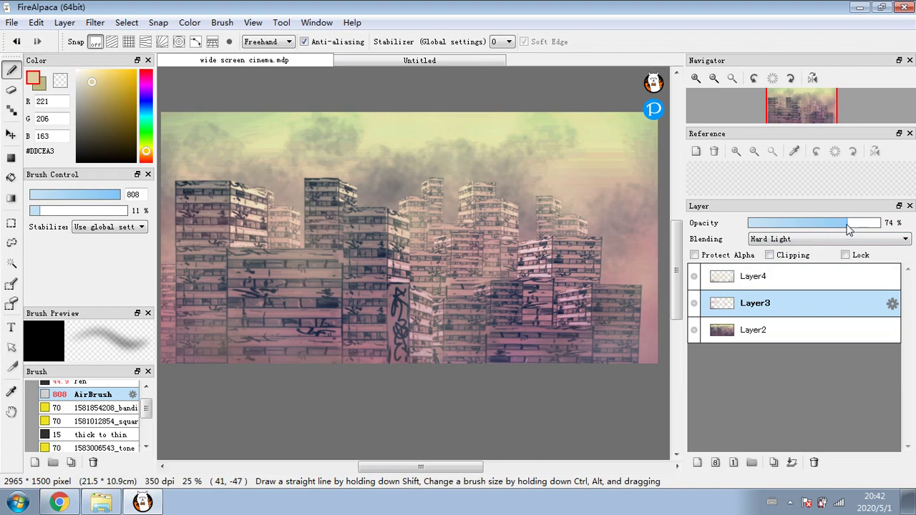
click(808, 283)
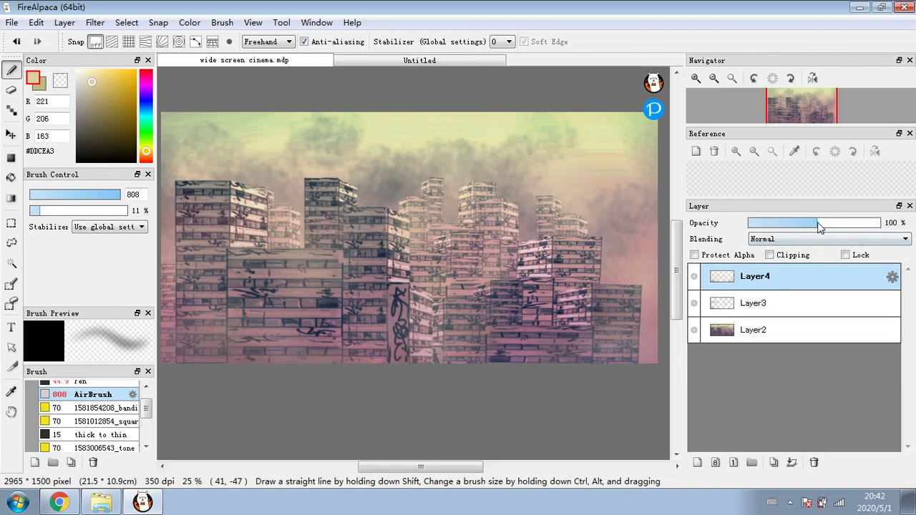
drag(820, 226, 854, 224)
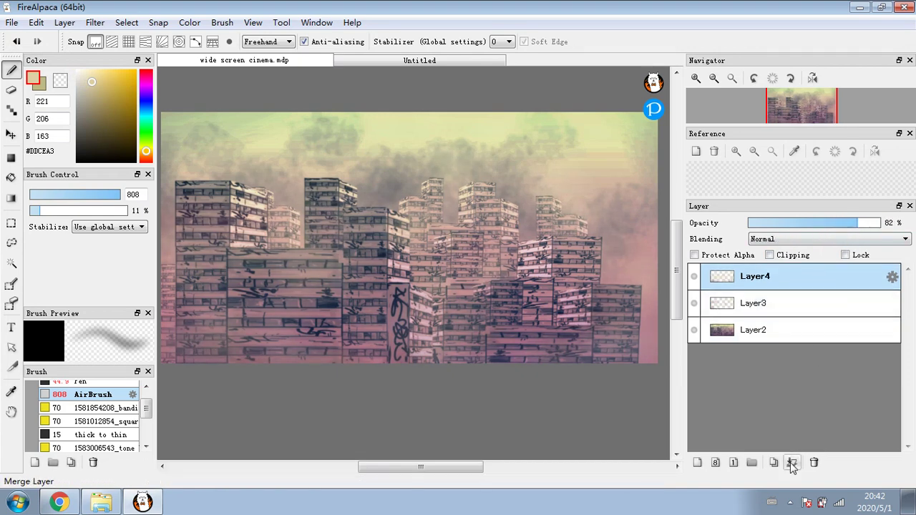
Try merging the top haze layer into the Hard Light layer, and undo the merge
click(800, 306)
click(812, 283)
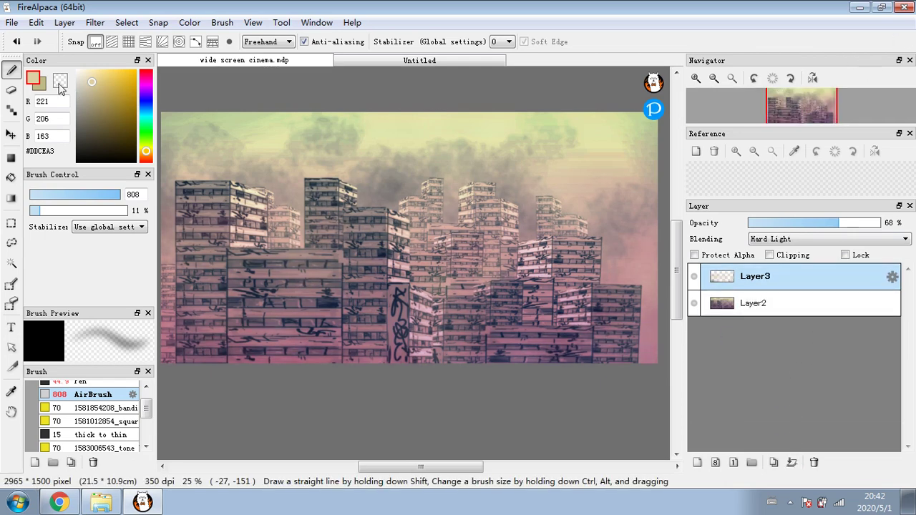
click(16, 42)
Merge the Hard Light layer down into the cityscape layer first, followed by the top haze layer
click(765, 306)
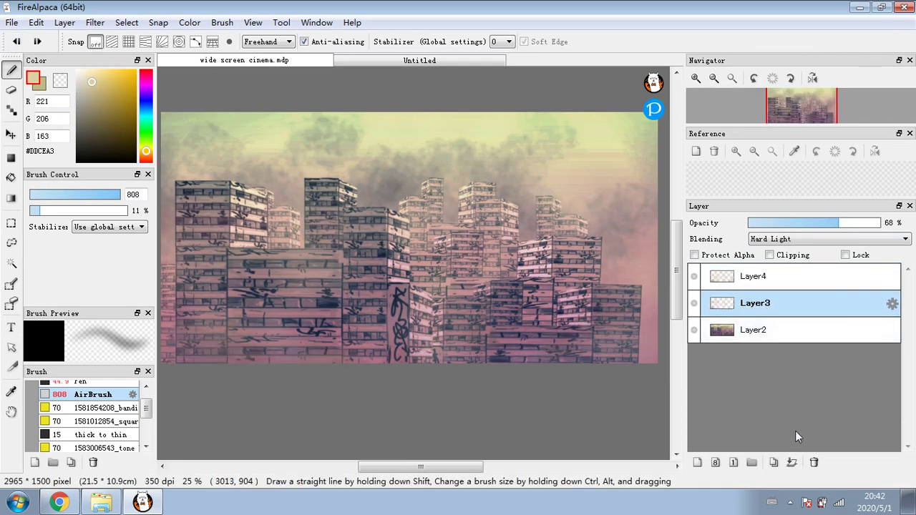
click(792, 462)
click(824, 282)
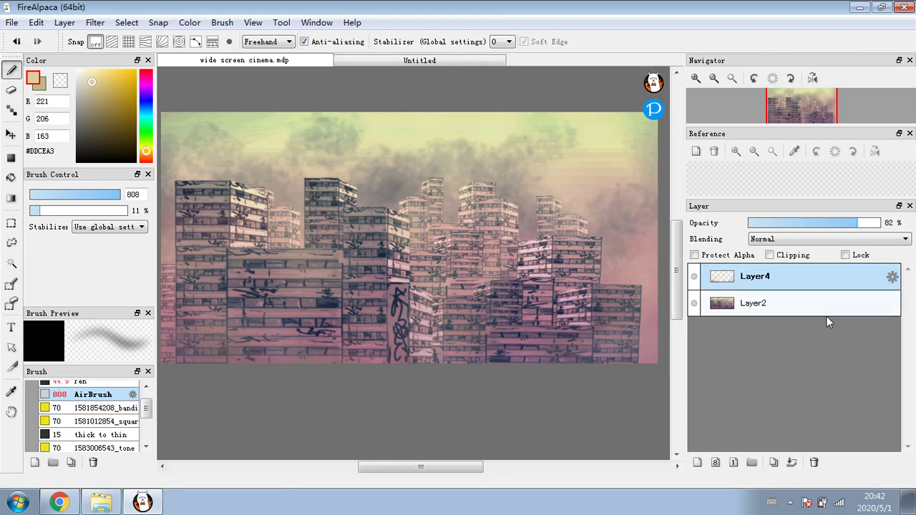
click(793, 461)
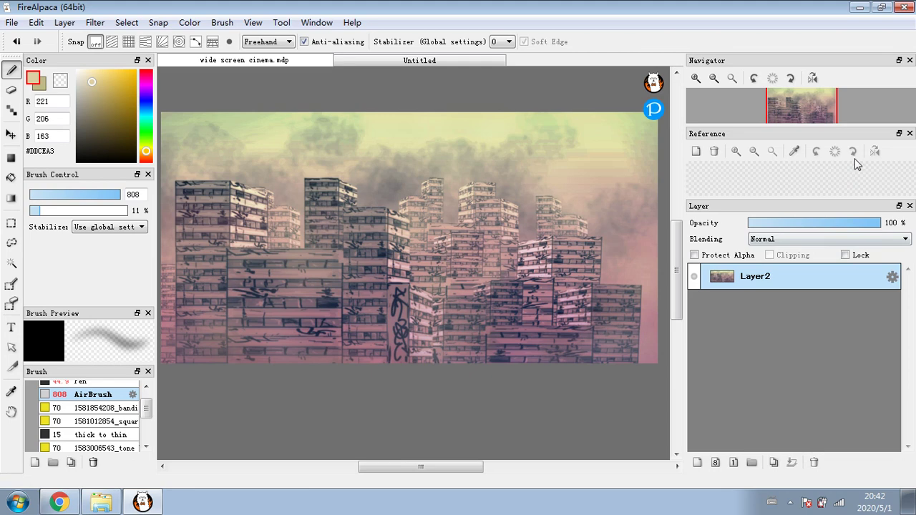
Raise the merged cityscape's saturation to +19 with the Hue filter, leaving hue and brightness at 0
click(812, 78)
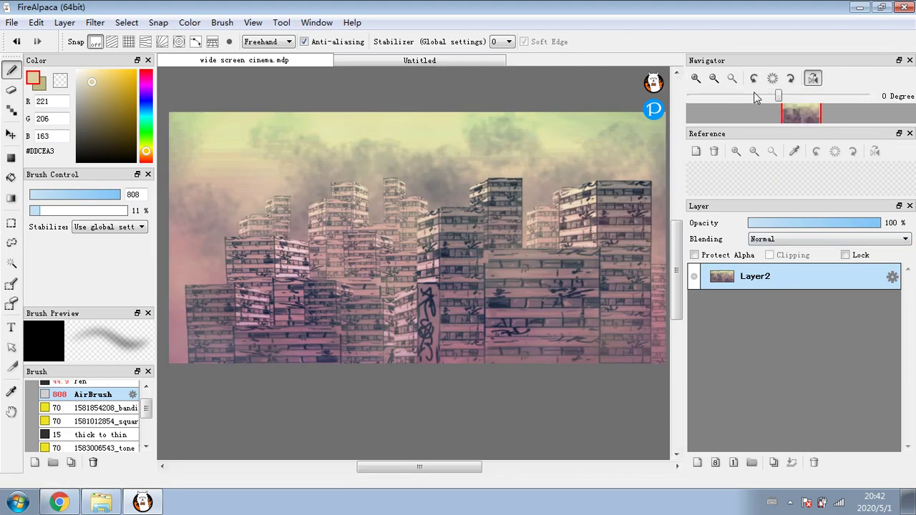
click(811, 80)
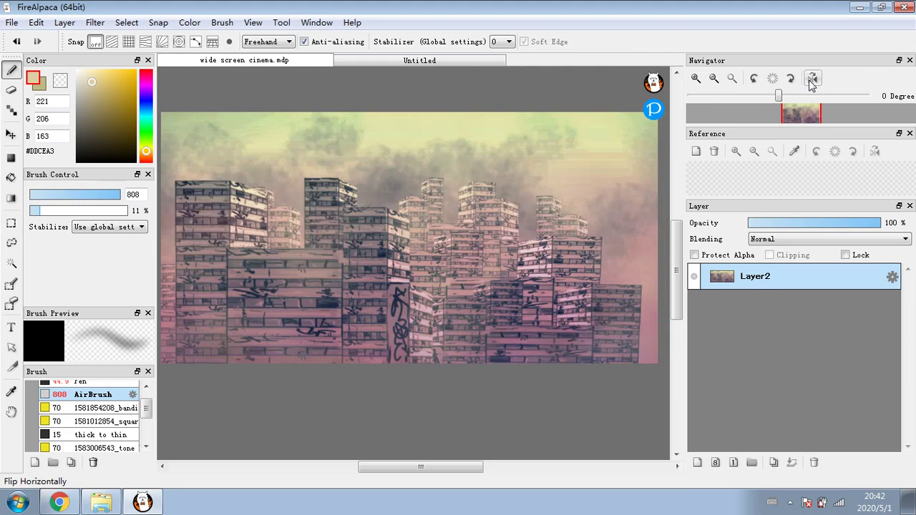
click(93, 23)
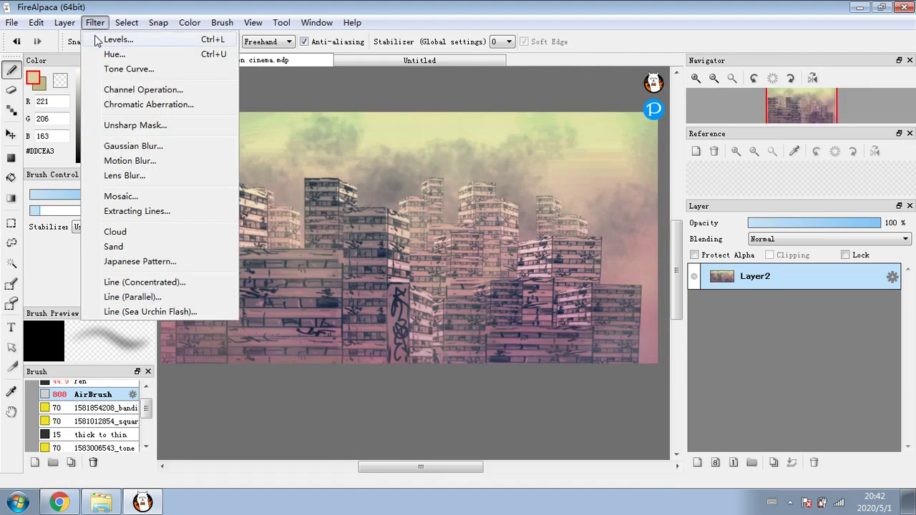
click(113, 54)
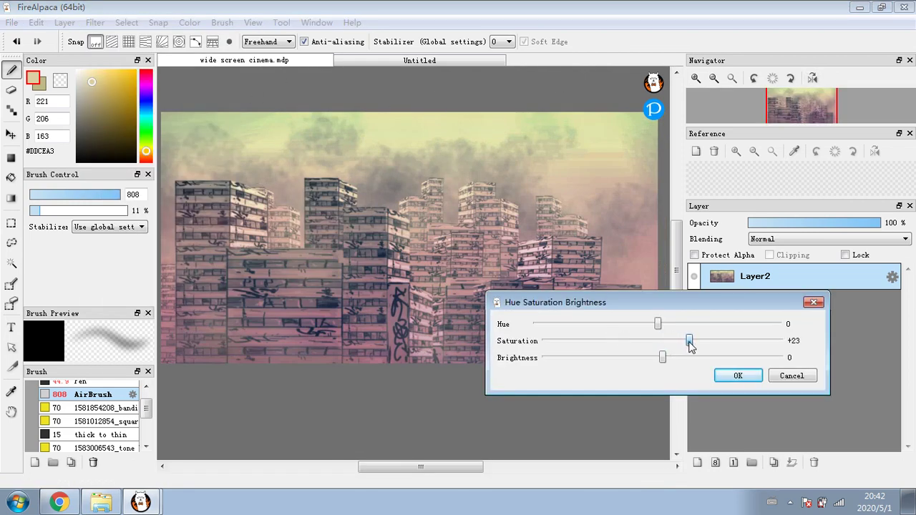
drag(691, 344, 782, 347)
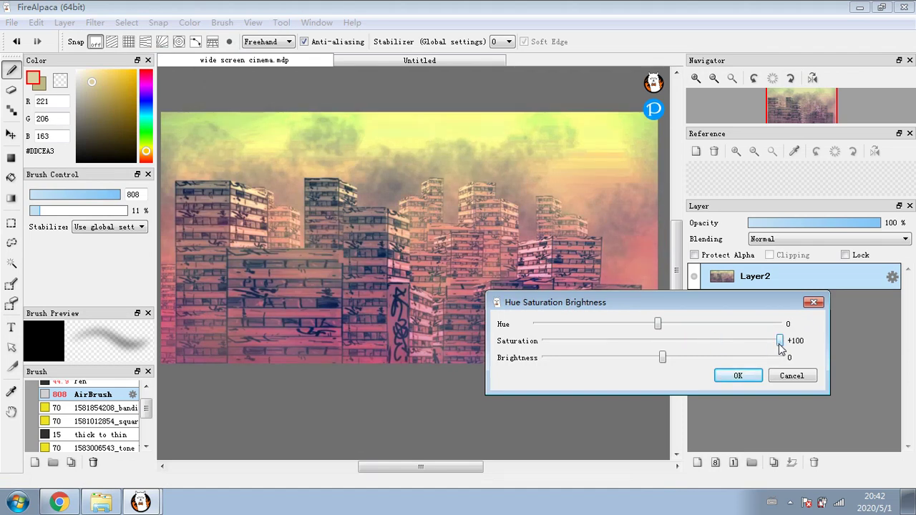
drag(698, 344, 691, 344)
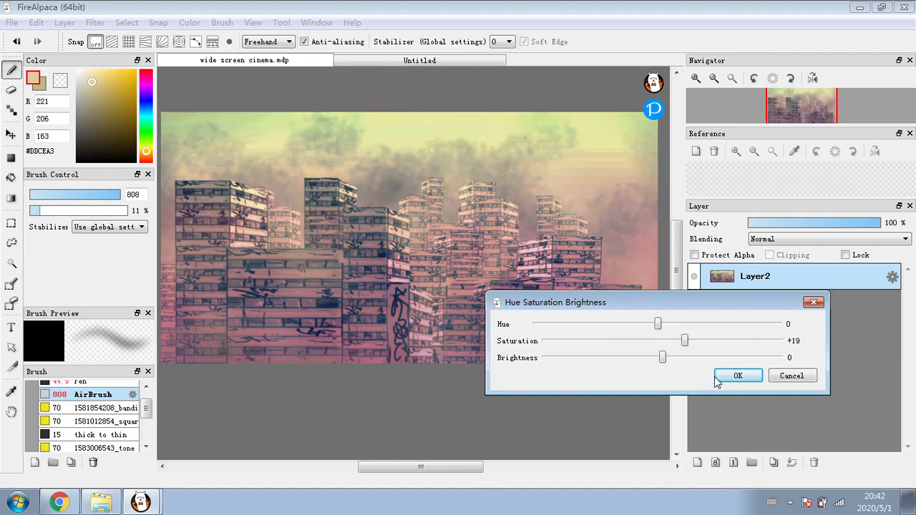
click(718, 379)
Increase the cityscape's contrast slightly with Levels by bringing the black and white input points a little inward
click(97, 23)
click(118, 36)
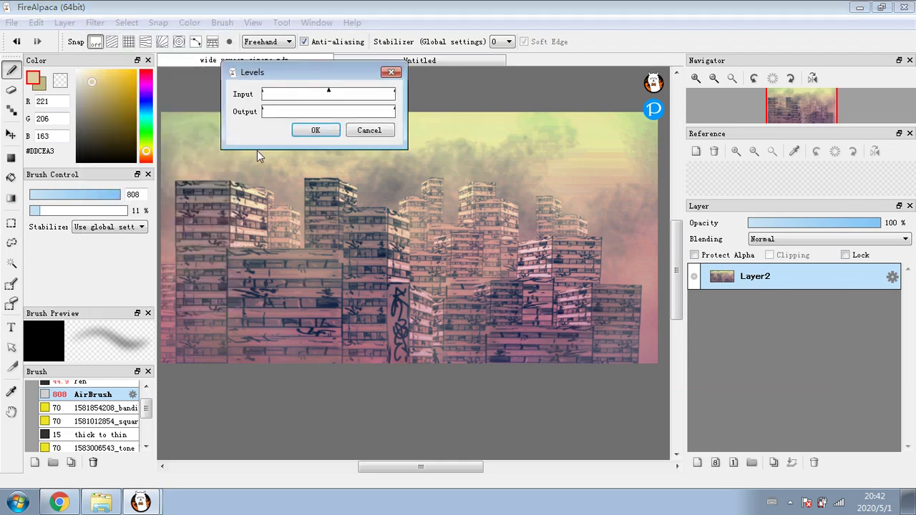
drag(270, 97, 270, 98)
drag(394, 95, 389, 96)
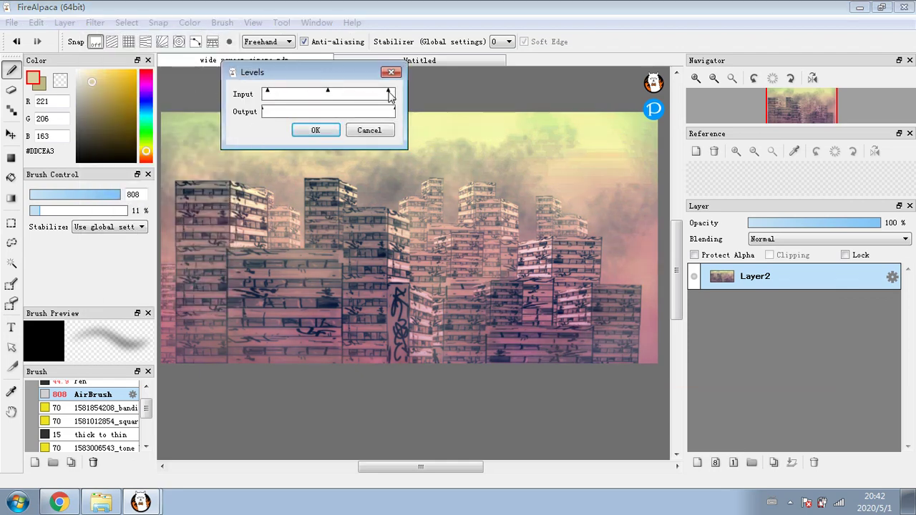
click(315, 131)
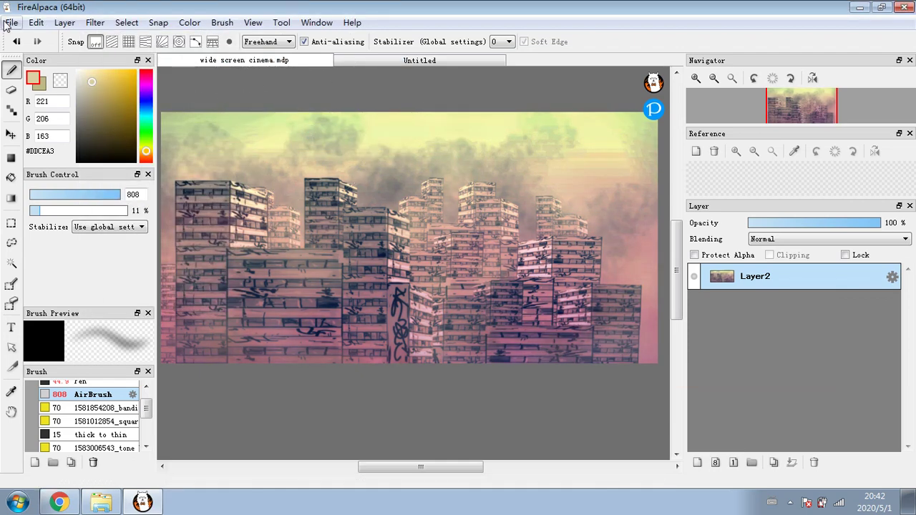
click(12, 22)
click(31, 141)
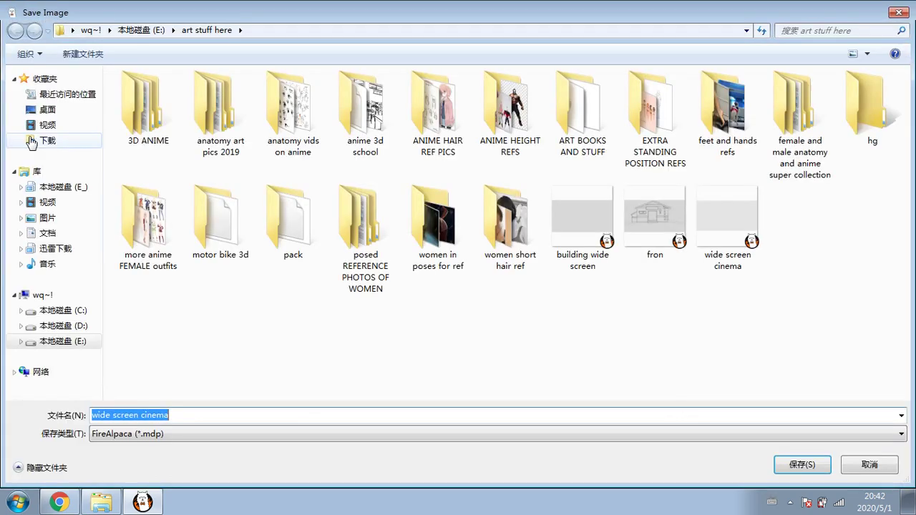
text(JDHDDHF)
click(175, 434)
click(188, 458)
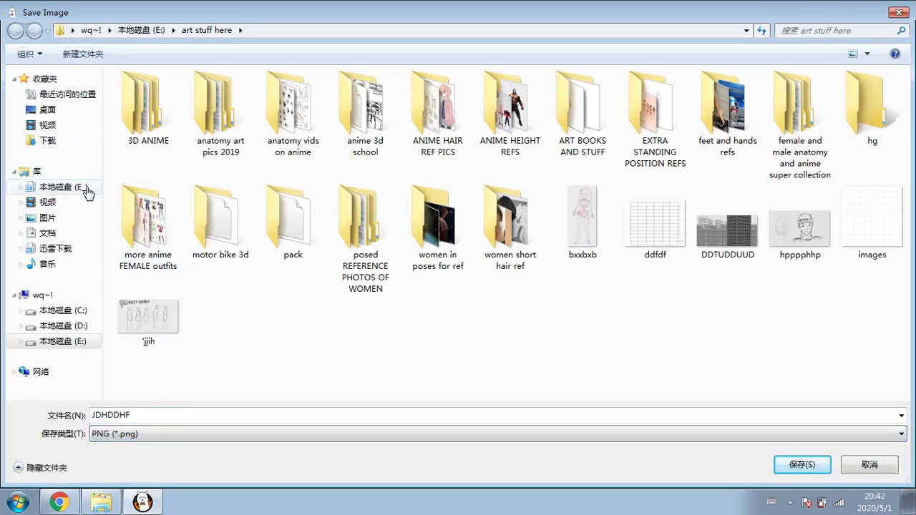
click(898, 12)
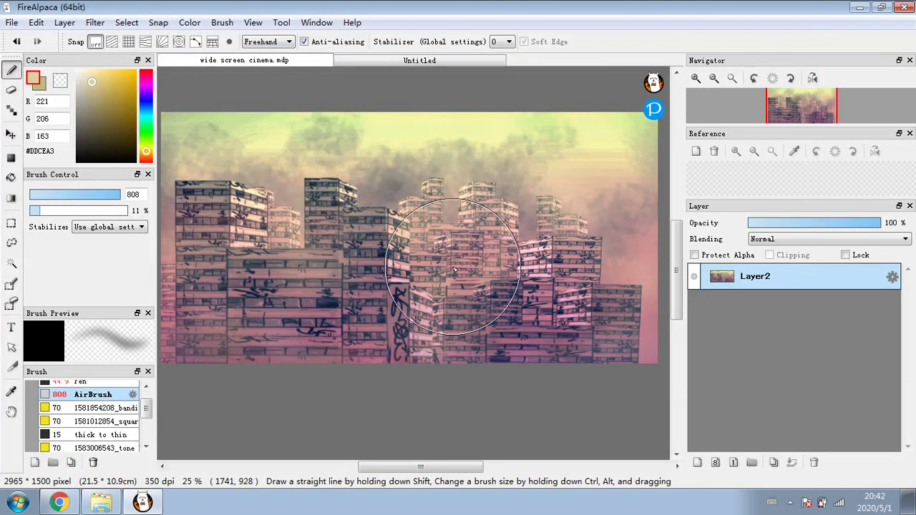
scroll(389, 255, up, 4)
scroll(390, 255, down, 1)
scroll(389, 254, down, 2)
scroll(389, 254, up, 1)
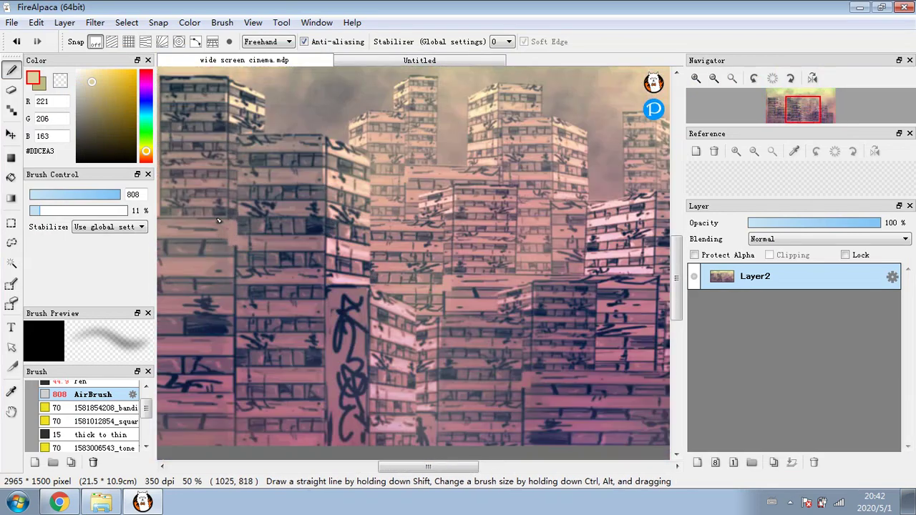
scroll(390, 254, down, 2)
click(12, 23)
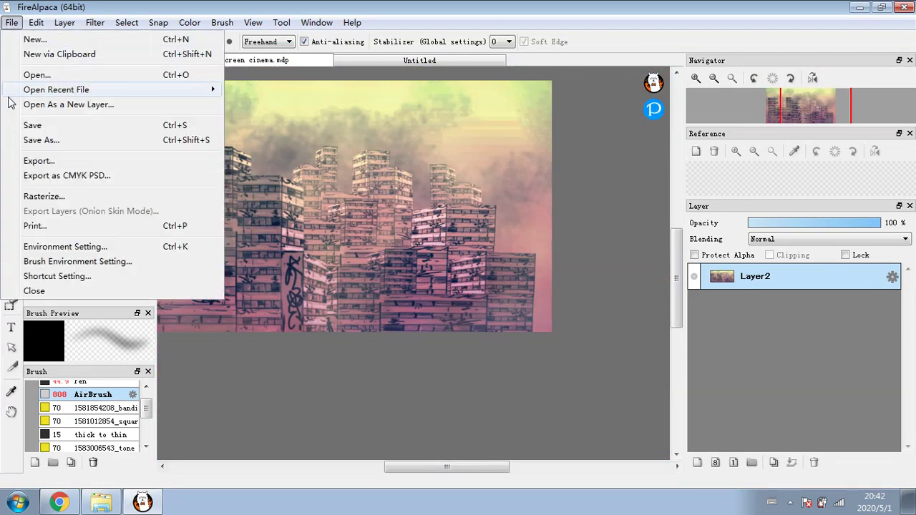
click(19, 140)
text(JTSHTHTJJJDTDJ)
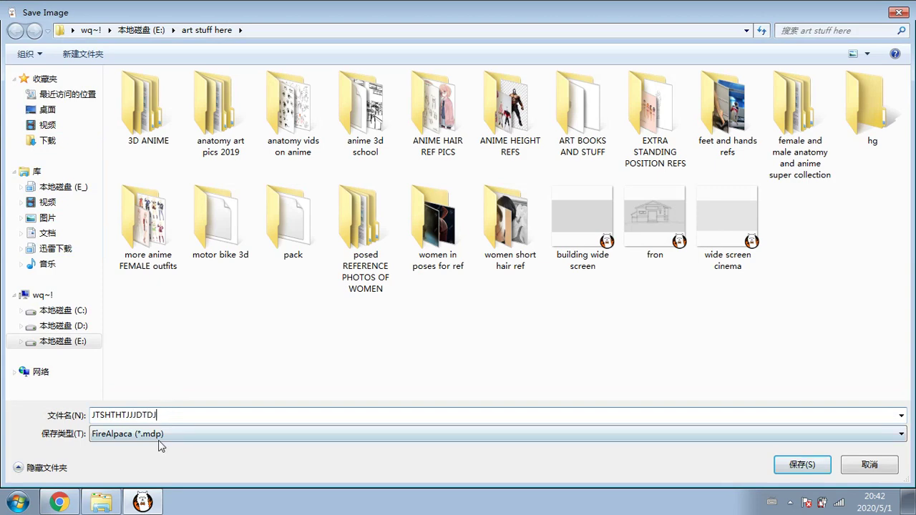
text(SFYS)
click(158, 434)
click(159, 460)
double_click(177, 415)
text(JDDJ)
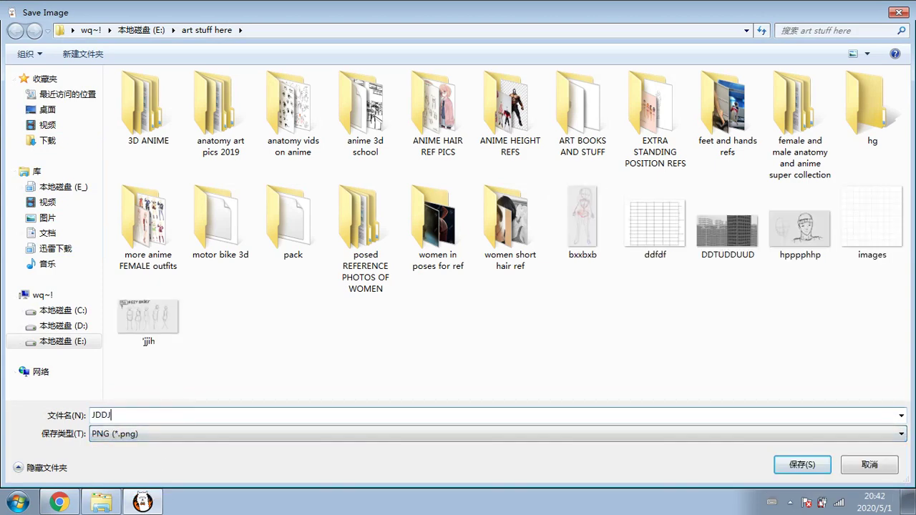
click(51, 109)
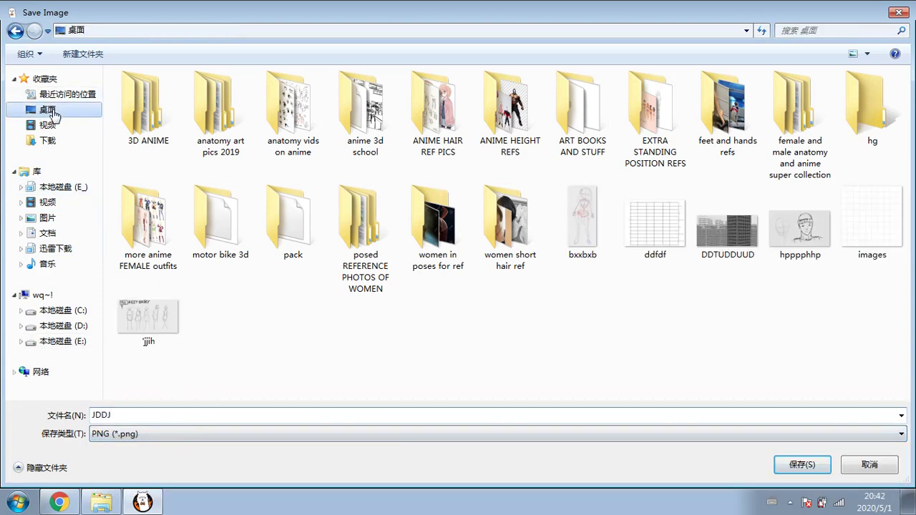
click(901, 14)
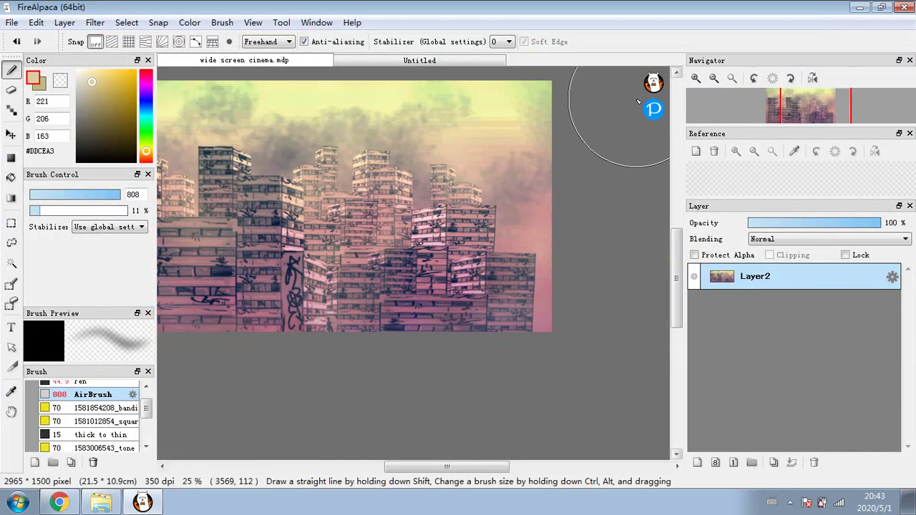
Save the cityscape project, and save a copy to the desktop as a transparent PNG named SHHSHHFS
click(11, 23)
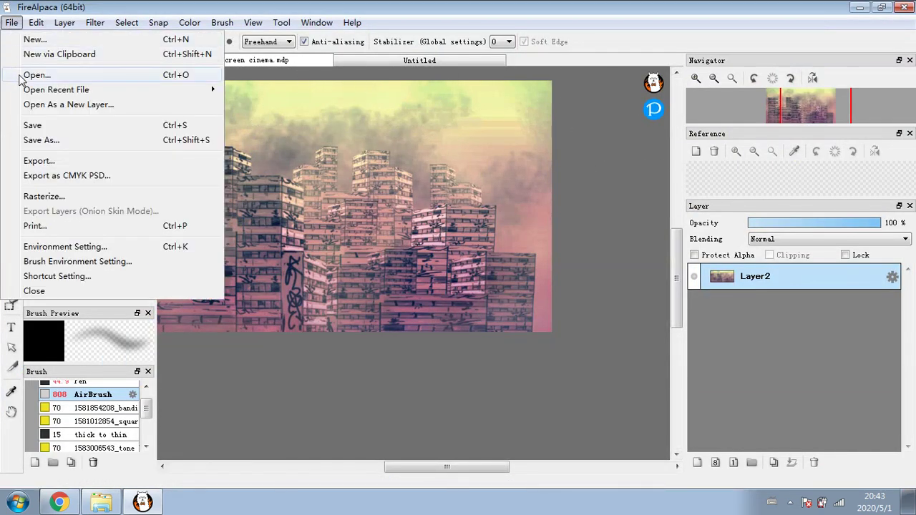
click(22, 127)
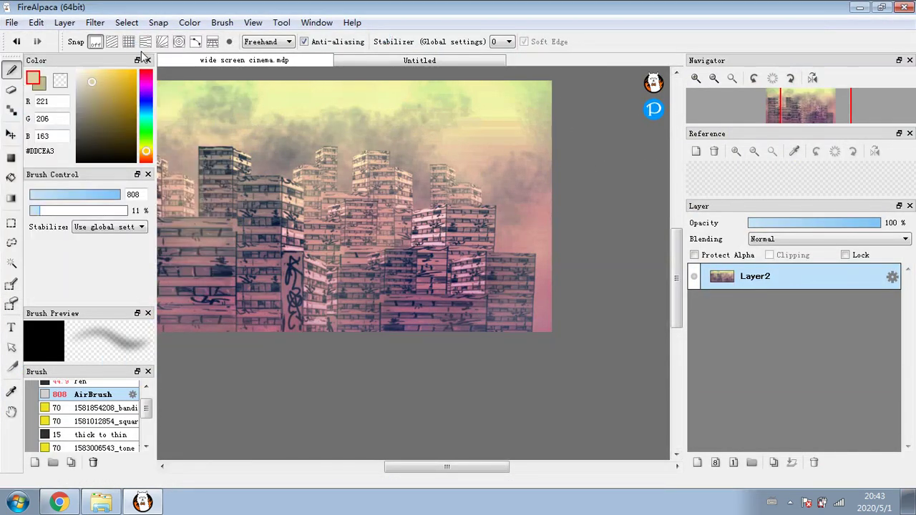
click(12, 23)
click(40, 139)
text(SHHSHHFS)
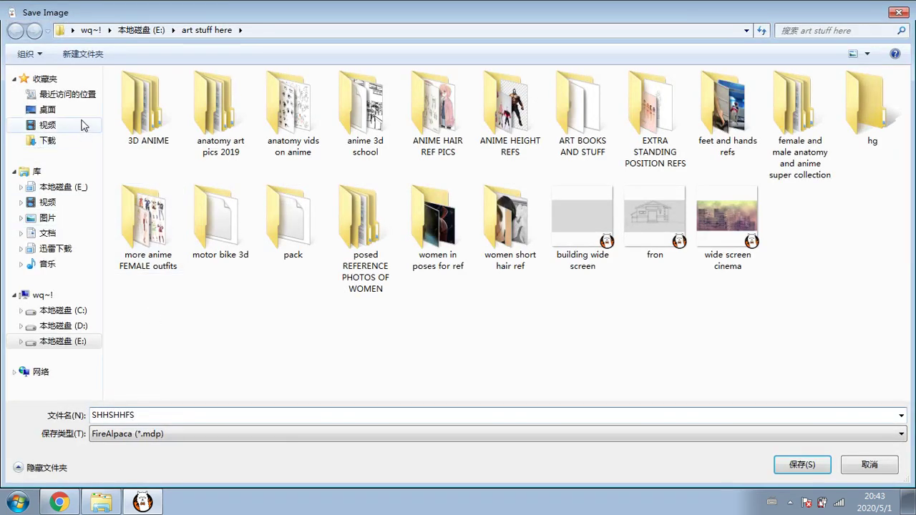
click(47, 110)
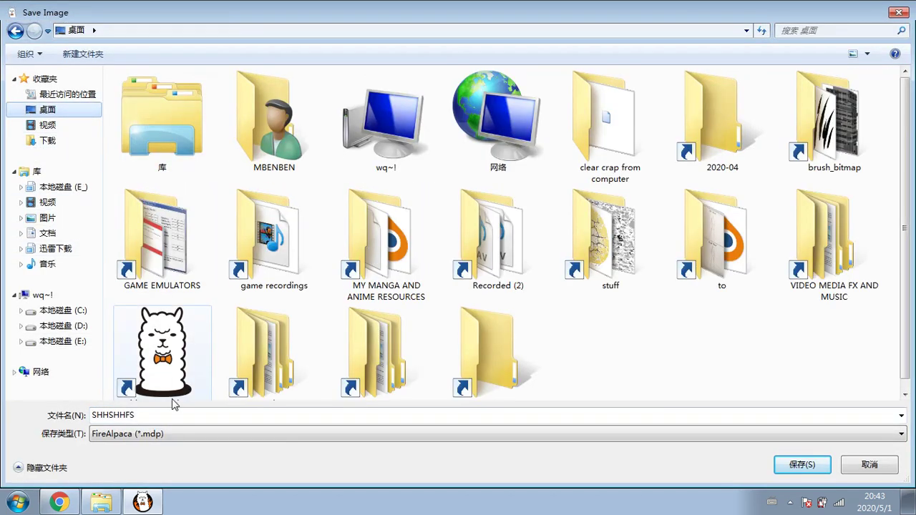
click(184, 434)
click(191, 460)
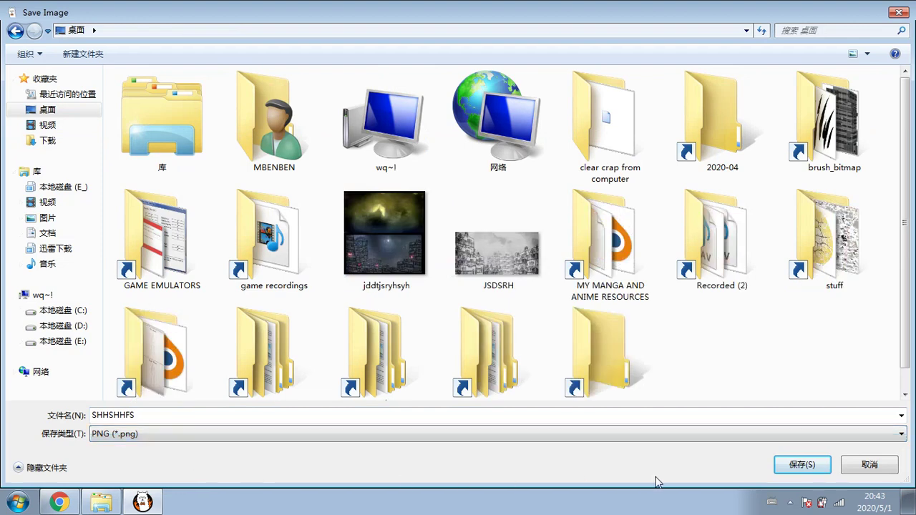
click(803, 466)
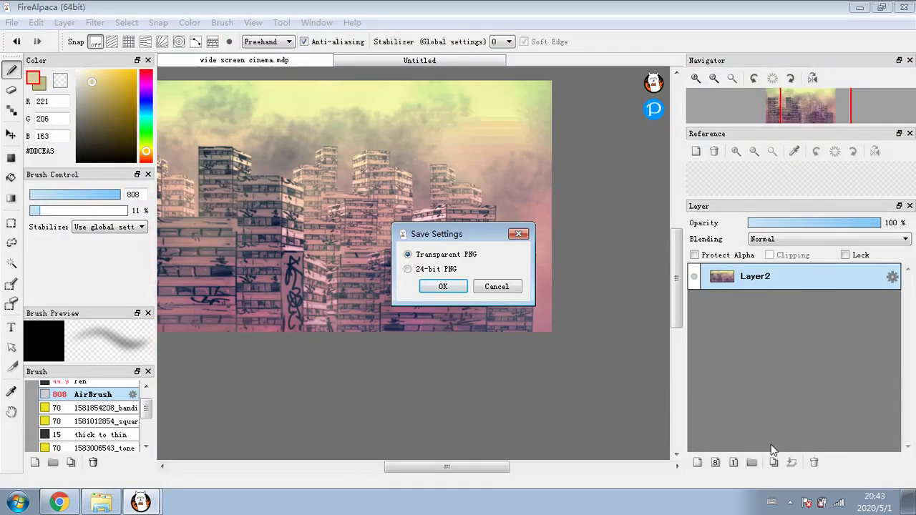
click(443, 286)
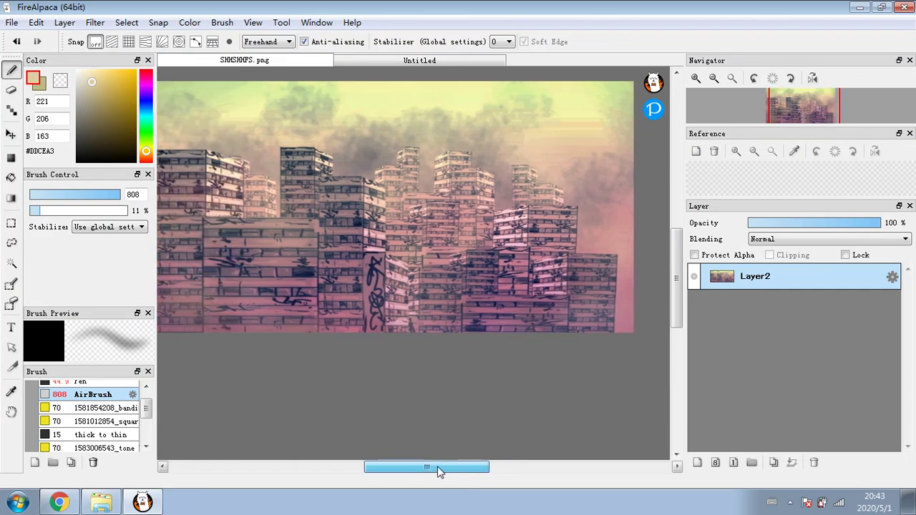
Replace the cityscape layer with a new layer filled entirely with light grey #E6E6E6
click(698, 462)
click(787, 301)
click(814, 462)
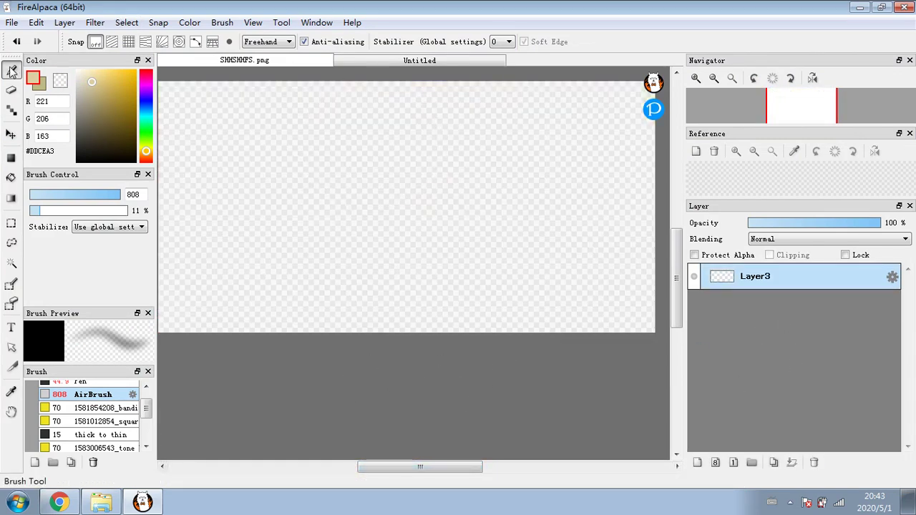
drag(82, 87, 66, 78)
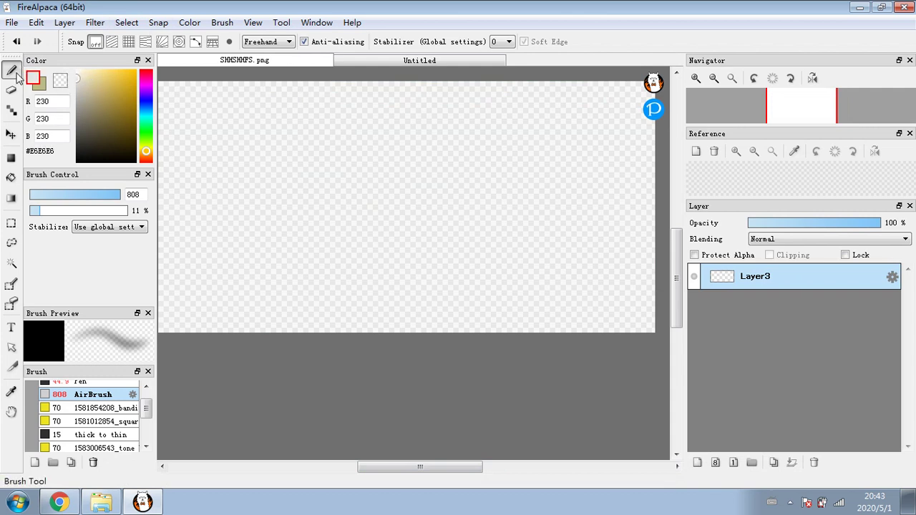
click(11, 177)
click(170, 171)
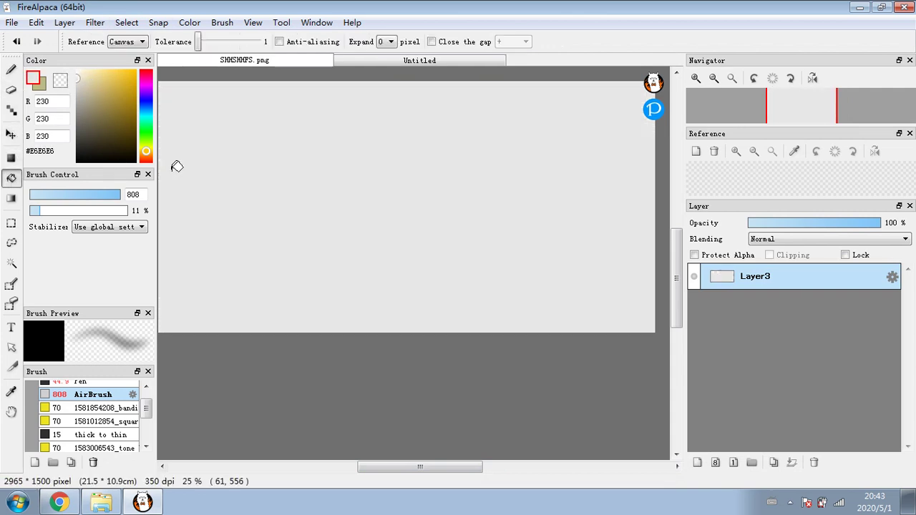
In the Untitled document, move the building group on Layer2 diagonally away from the canvas's upper-left corner
click(360, 62)
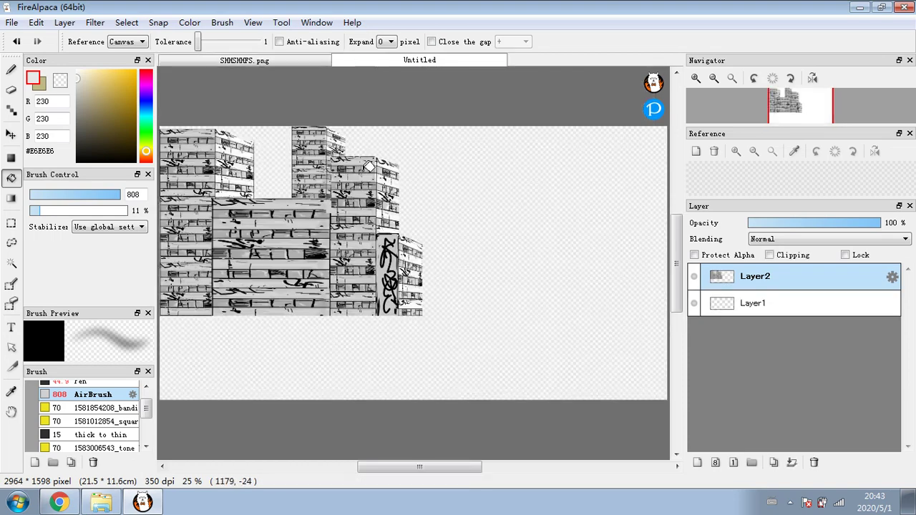
drag(420, 467, 400, 466)
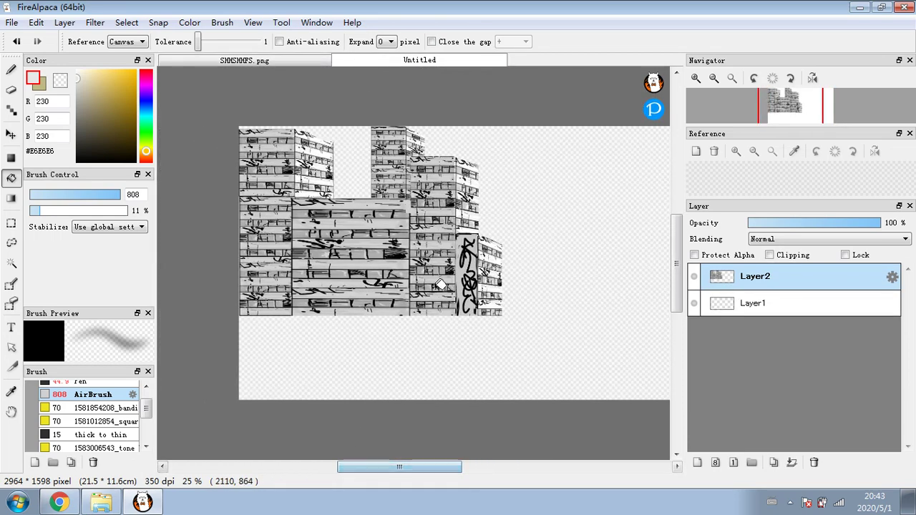
click(11, 134)
drag(358, 229, 406, 272)
scroll(415, 274, down, 2)
scroll(415, 274, up, 2)
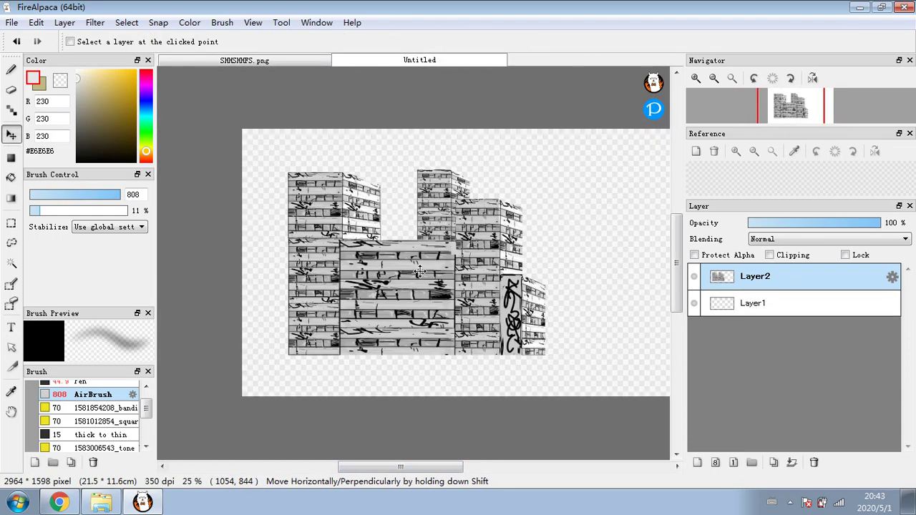
scroll(420, 270, up, 1)
Open the exported SHHSHHFS image from the desktop in Windows Photo Viewer and compare it with the JSDSRH cityscape
click(855, 6)
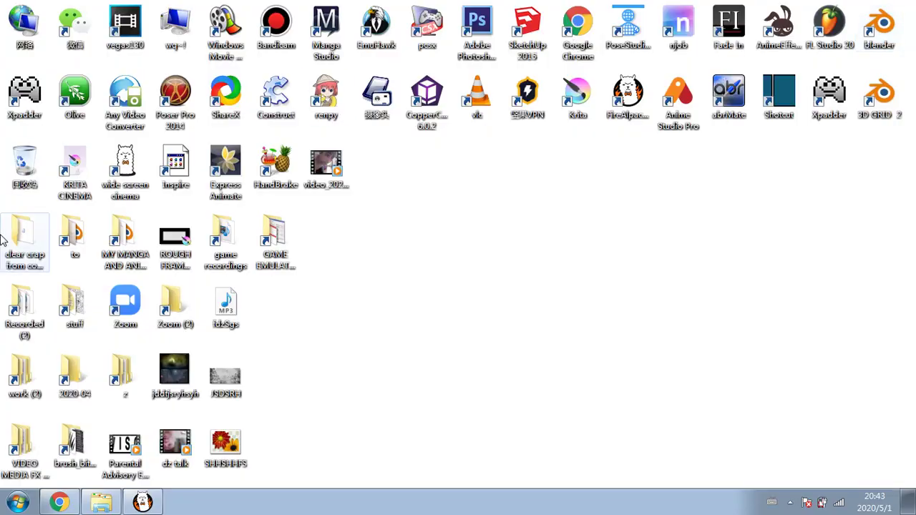
double_click(217, 448)
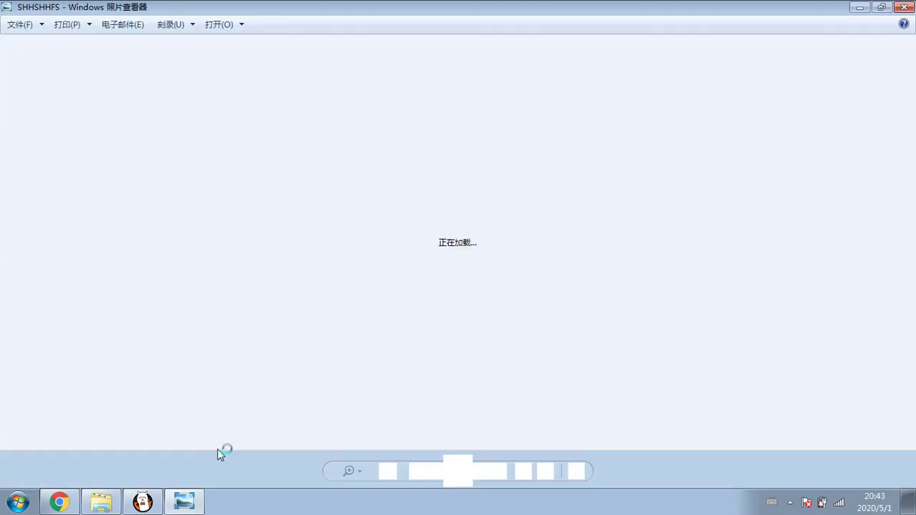
click(422, 473)
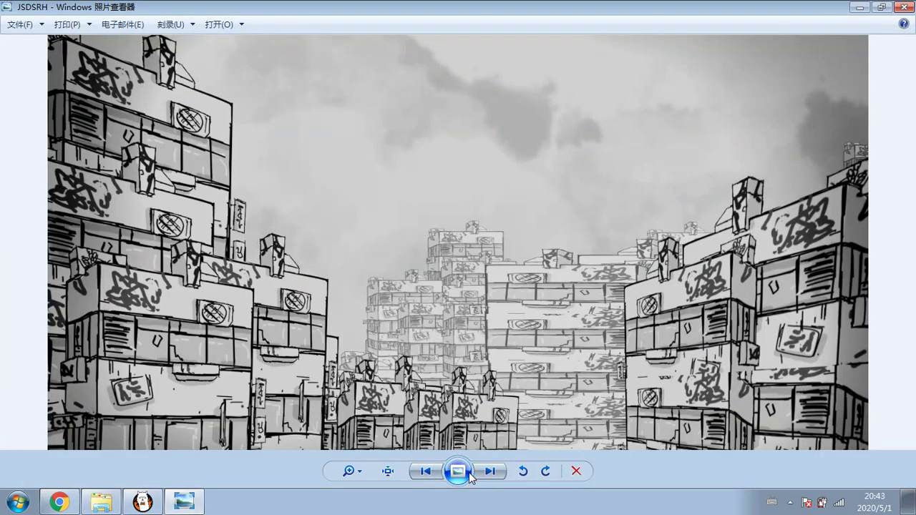
click(488, 471)
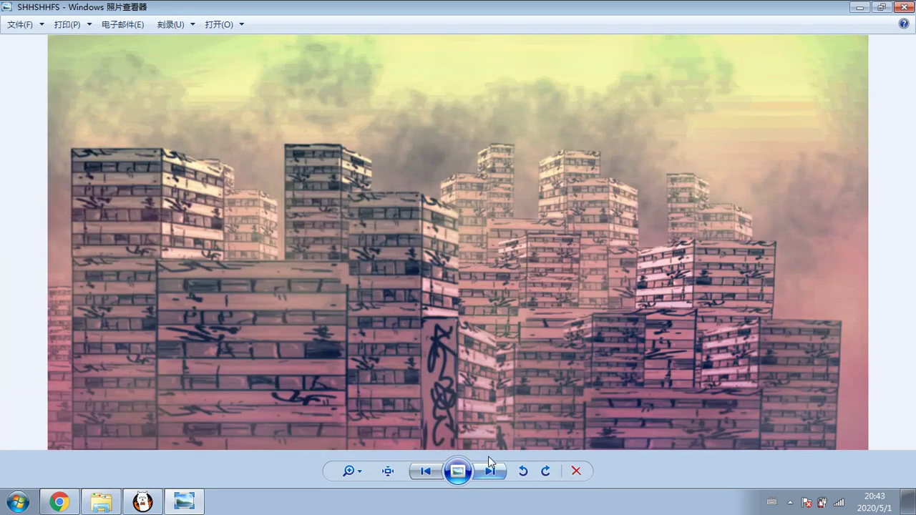